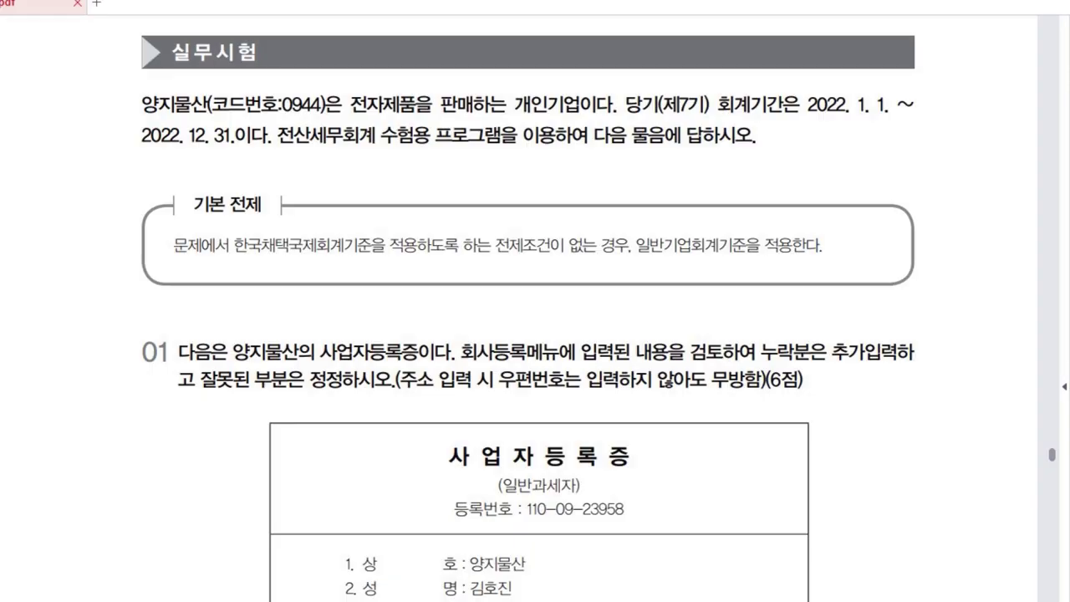
# Step: Review the business registration certificate in question 01, ticking off tax type, registration number, company details and tax office, and clear the marks
pyautogui.scroll(-5, 535, 334)
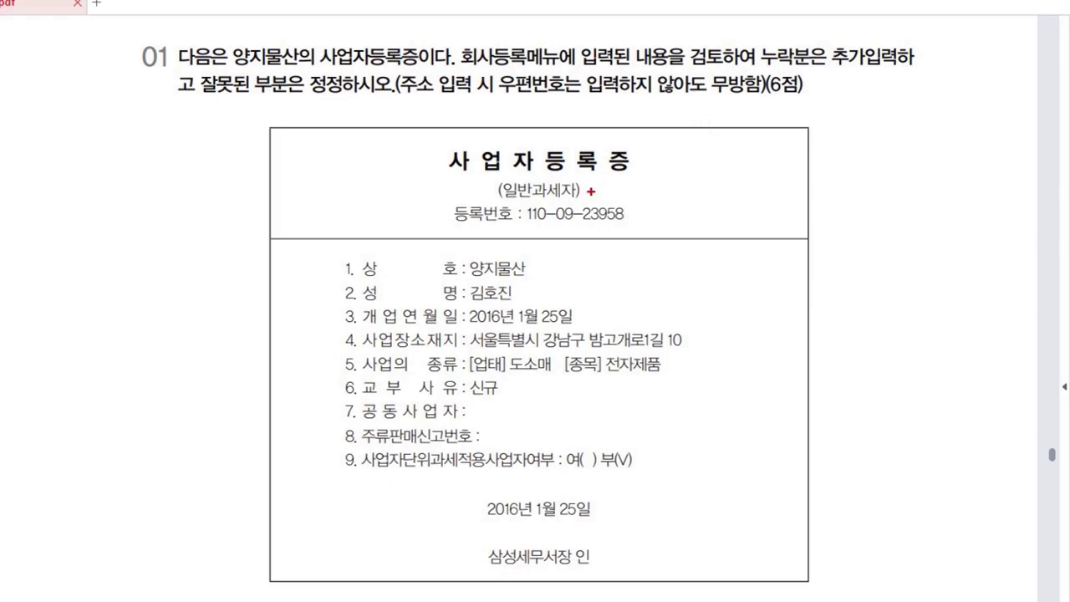
pyautogui.moveTo(587, 178); pyautogui.dragTo(603, 180)
pyautogui.moveTo(629, 198); pyautogui.dragTo(636, 200)
pyautogui.moveTo(541, 251)
pyautogui.mouseDown()
pyautogui.moveTo(552, 254)
pyautogui.moveTo(540, 286)
pyautogui.moveTo(603, 307)
pyautogui.mouseUp()
pyautogui.moveTo(700, 328); pyautogui.dragTo(717, 328)
pyautogui.moveTo(553, 360); pyautogui.dragTo(571, 368)
pyautogui.moveTo(673, 360); pyautogui.dragTo(692, 358)
pyautogui.moveTo(479, 556); pyautogui.dragTo(511, 545)
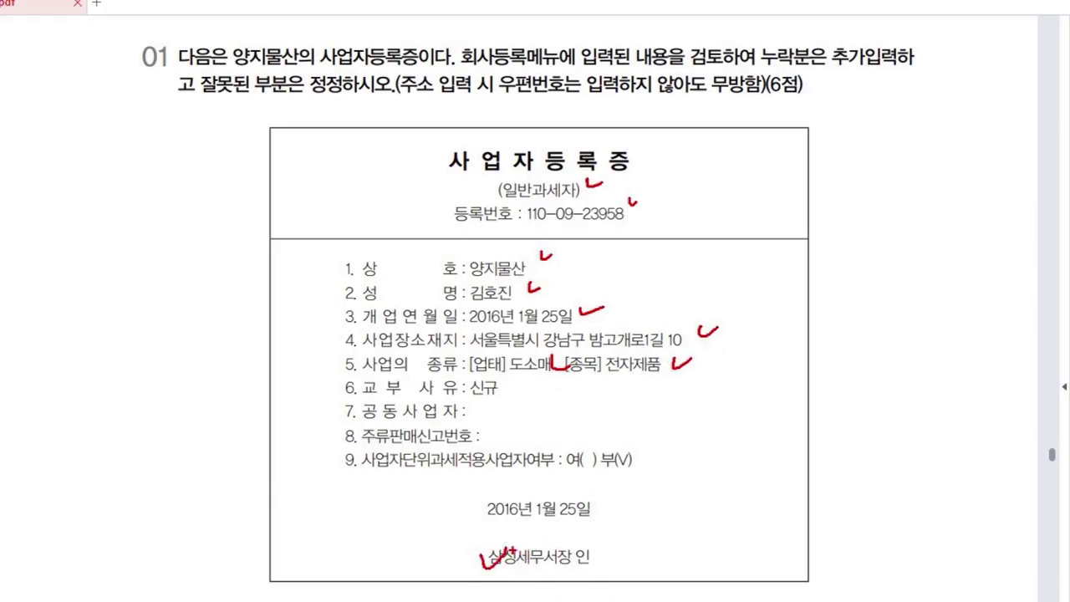
pyautogui.press('Escape')
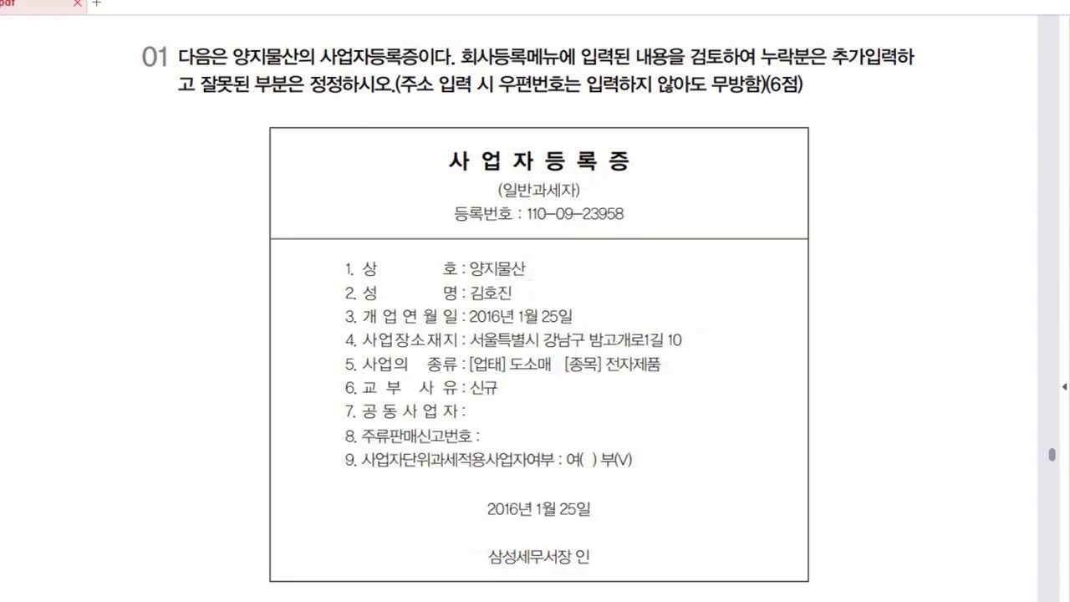
# Step: Switch to KcLep and open the company registration (회사등록) details of 양지물산, code 0944, for review
pyautogui.hotkey('alt', 'Tab')
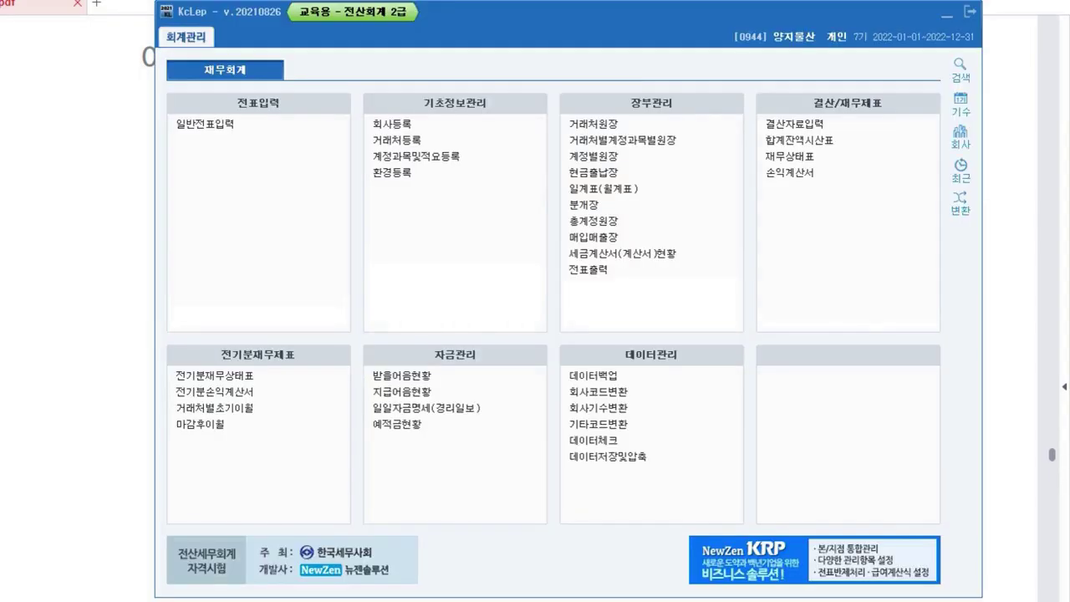
pyautogui.click(394, 131)
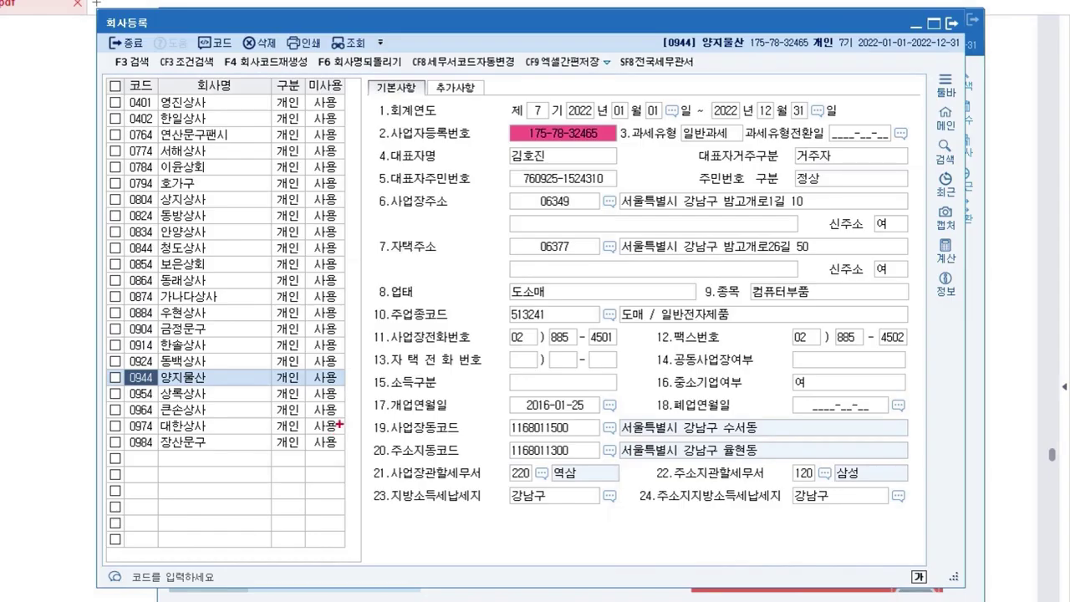
pyautogui.moveTo(290, 386); pyautogui.dragTo(293, 398)
pyautogui.press('Escape')
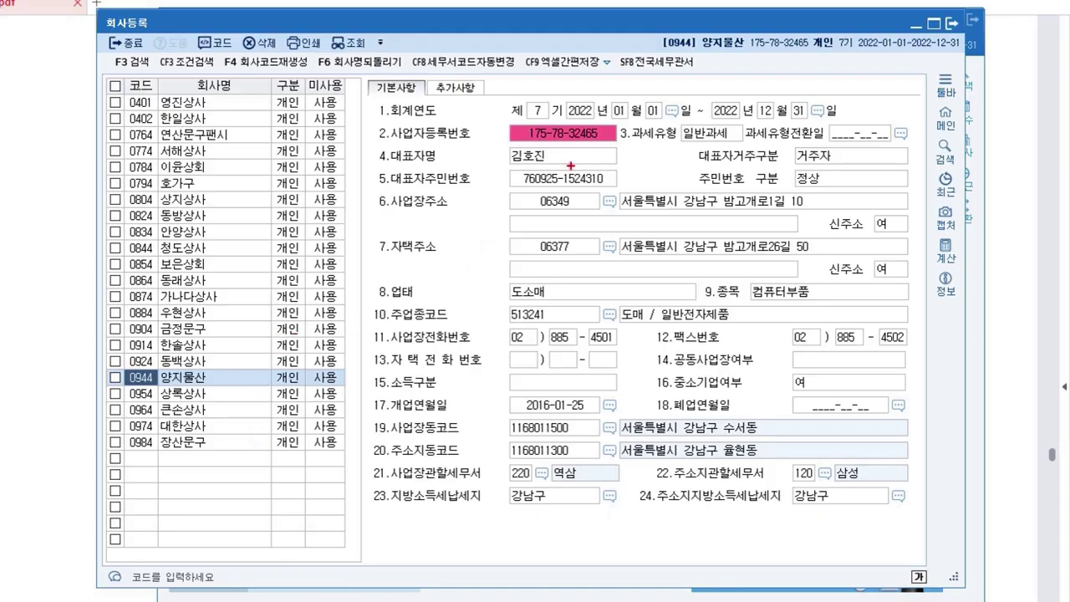
pyautogui.moveTo(704, 127); pyautogui.dragTo(686, 164)
pyautogui.moveTo(553, 131); pyautogui.dragTo(535, 176)
pyautogui.press('Escape')
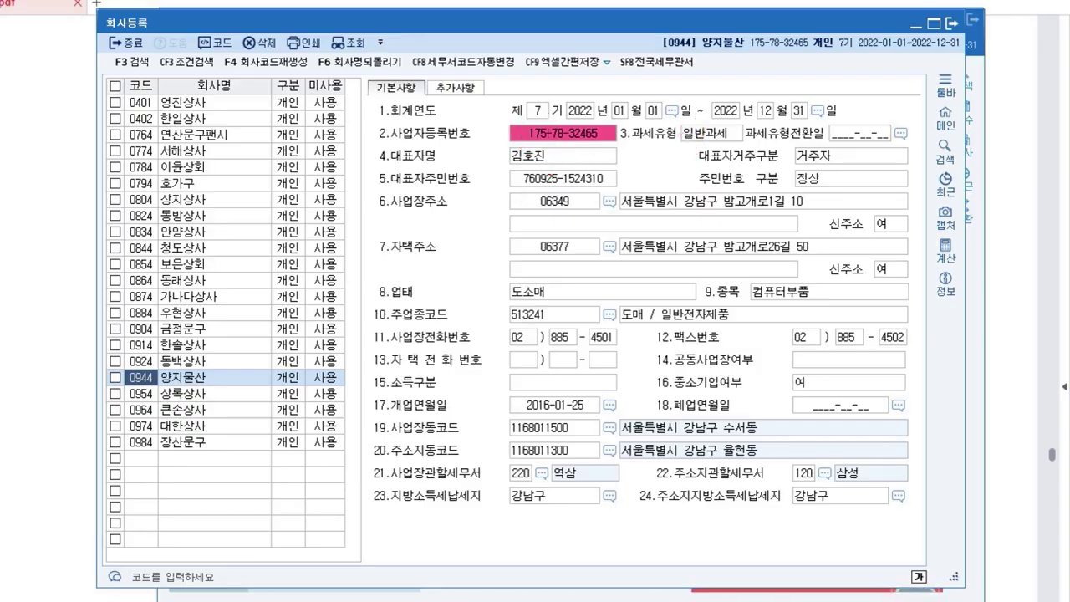
# Step: Replace 양지물산's business registration number (사업자등록번호) with the one on the certificate
pyautogui.click(563, 133)
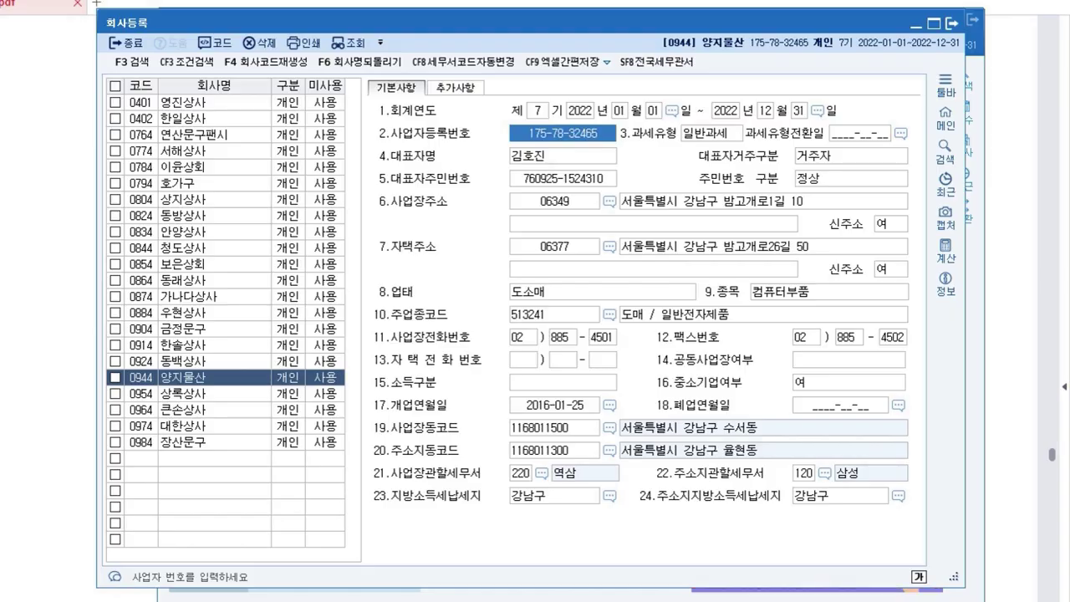
pyautogui.write('11003')
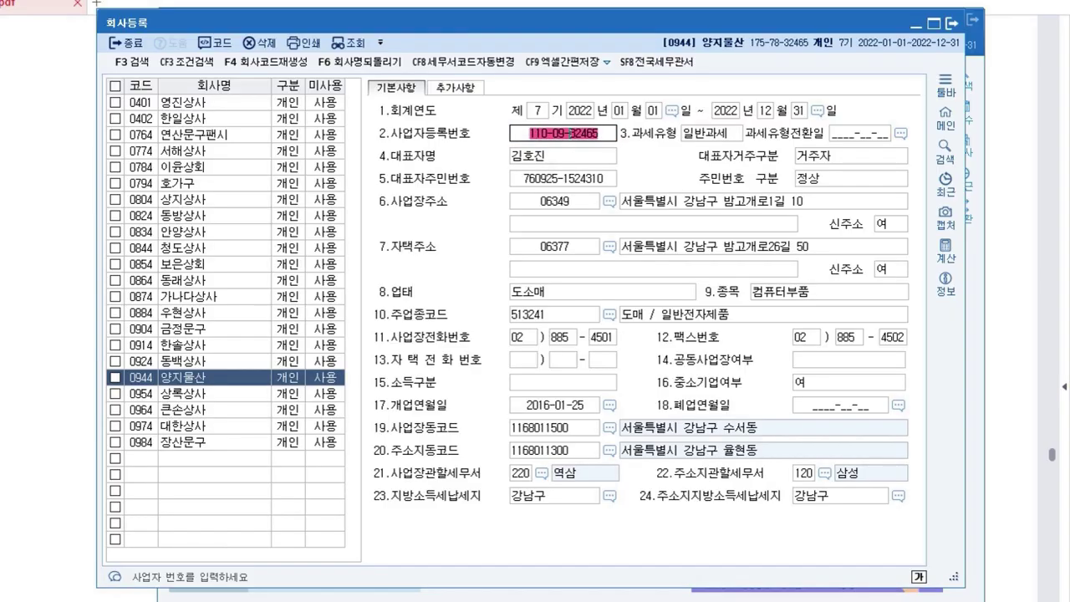
pyautogui.write('23958')
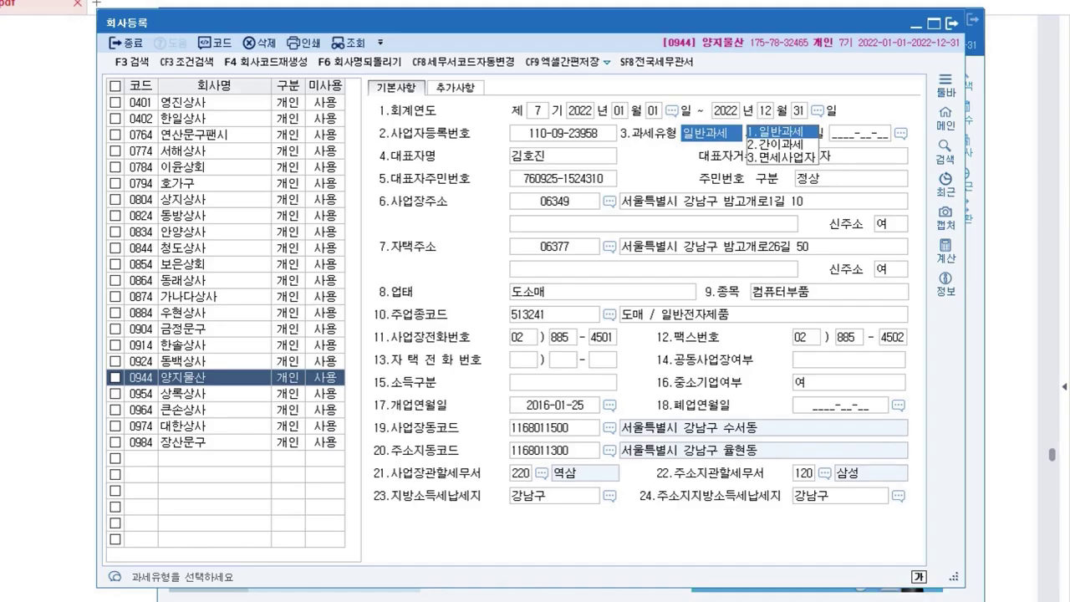
# Step: Check the company name, representative, opening date, address and business type, and set the business item (종목) to 전자제품
pyautogui.click(214, 378)
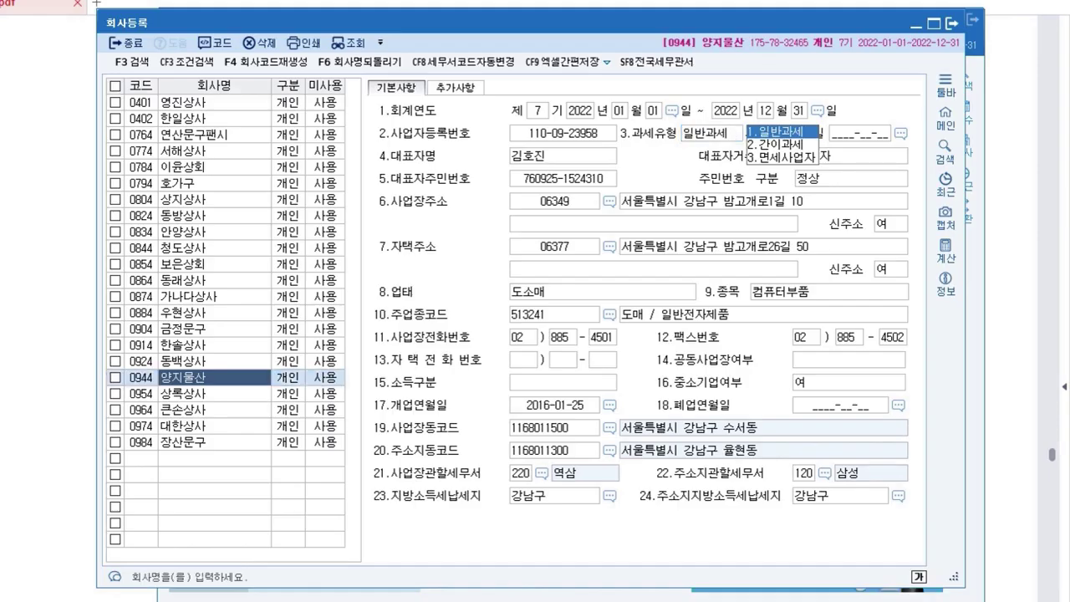
pyautogui.press('Return')
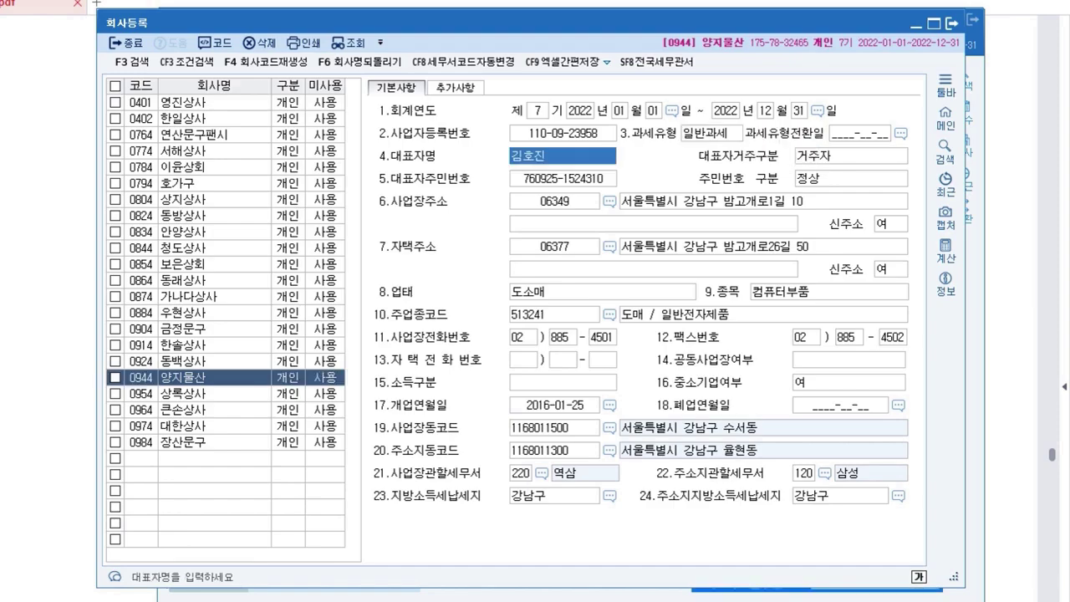
pyautogui.click(554, 406)
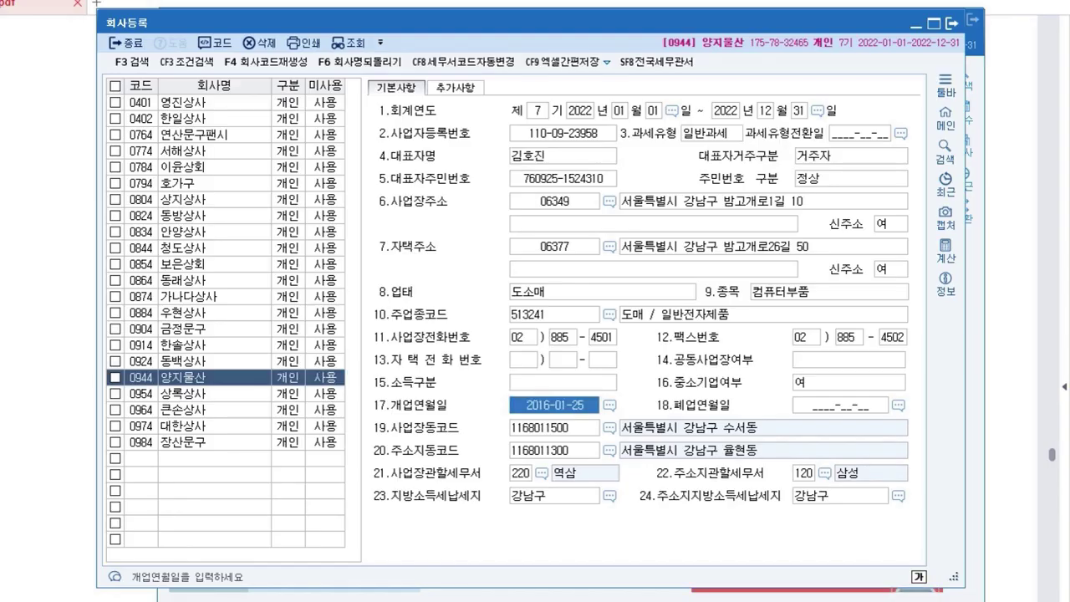
pyautogui.click(719, 201)
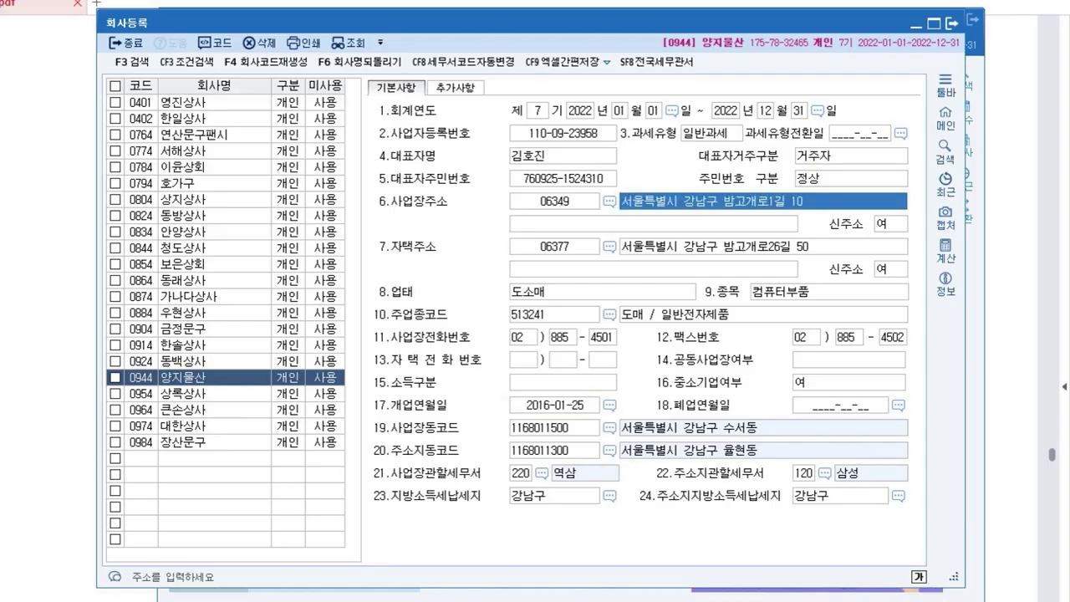
pyautogui.click(601, 292)
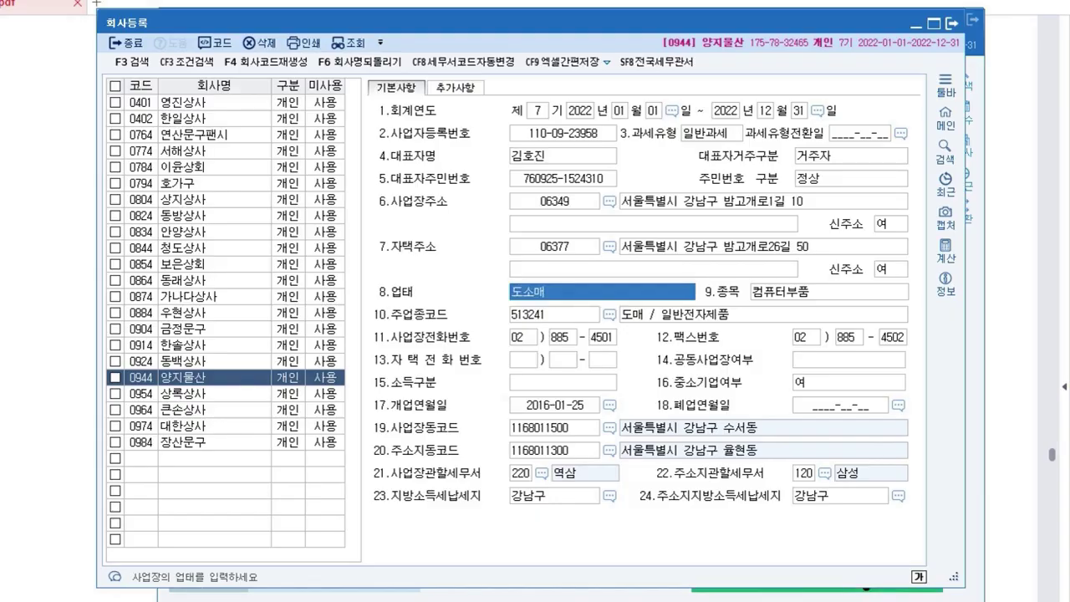
pyautogui.press('Return')
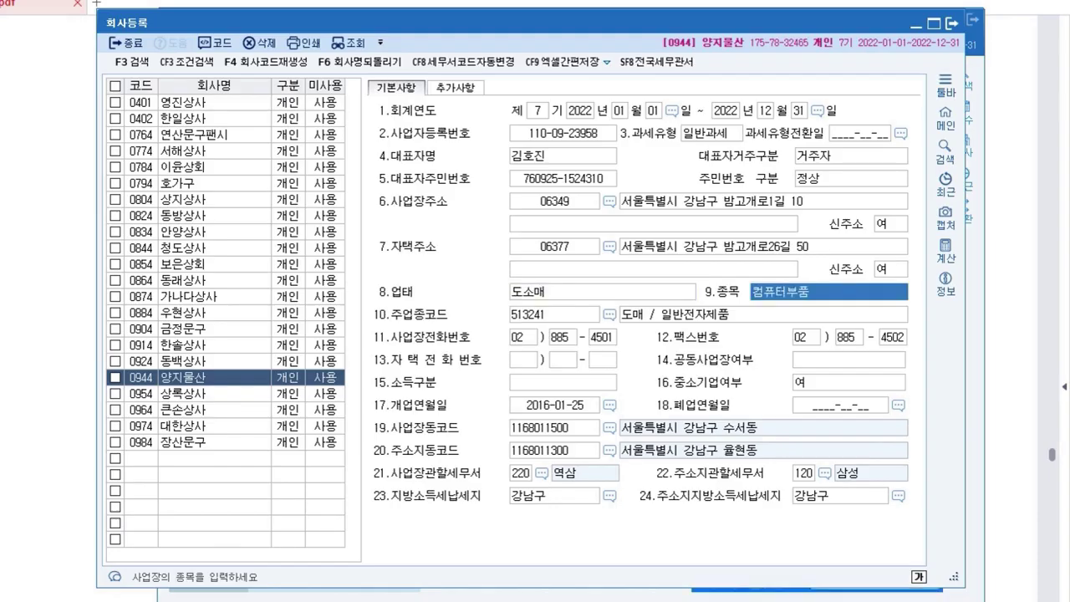
pyautogui.write('전자제품')
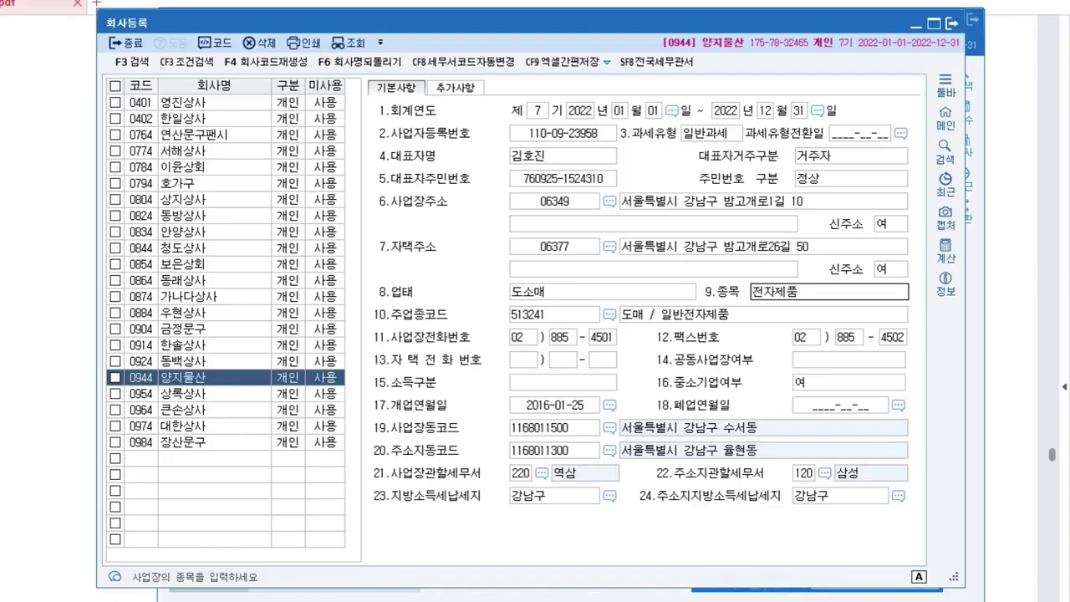
pyautogui.press('Return')
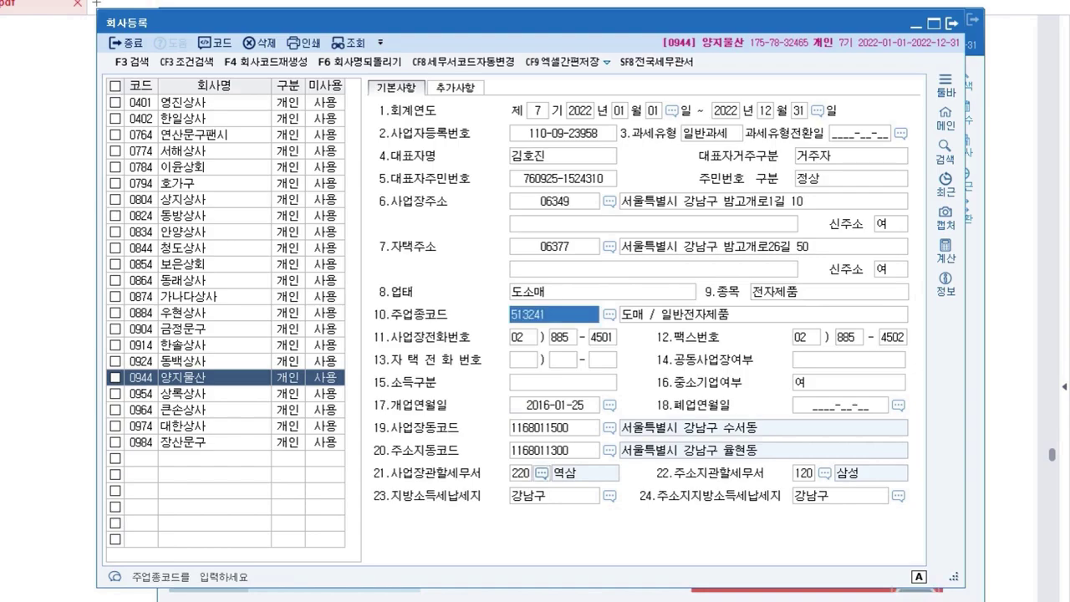
# Step: Set the workplace's competent tax office (사업장관할세무서) to 삼성, code 120, and close the company registration
pyautogui.click(521, 473)
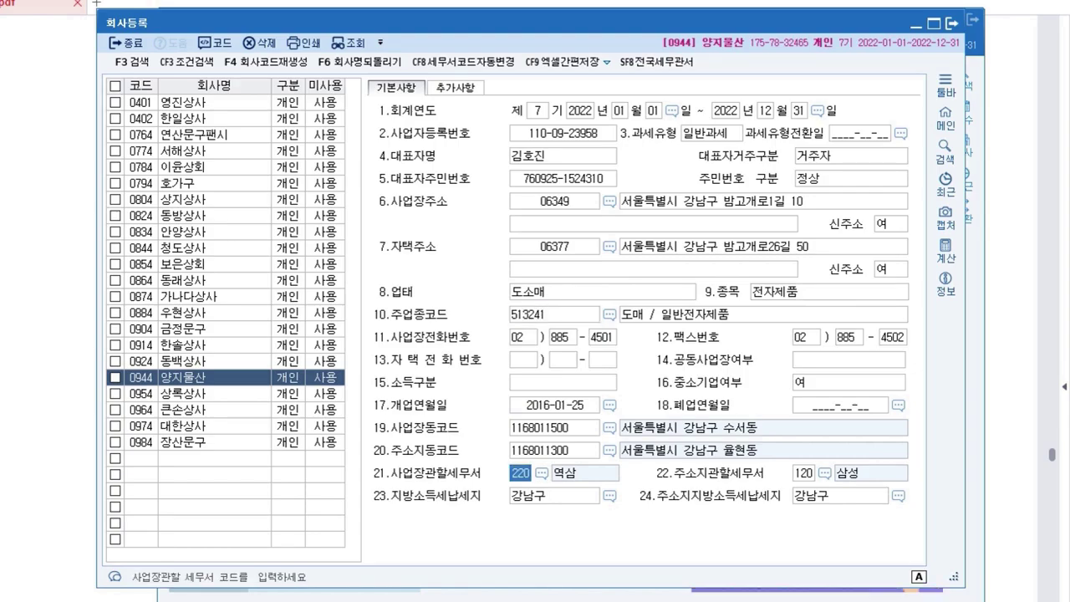
pyautogui.press('F2')
pyautogui.write('삼성')
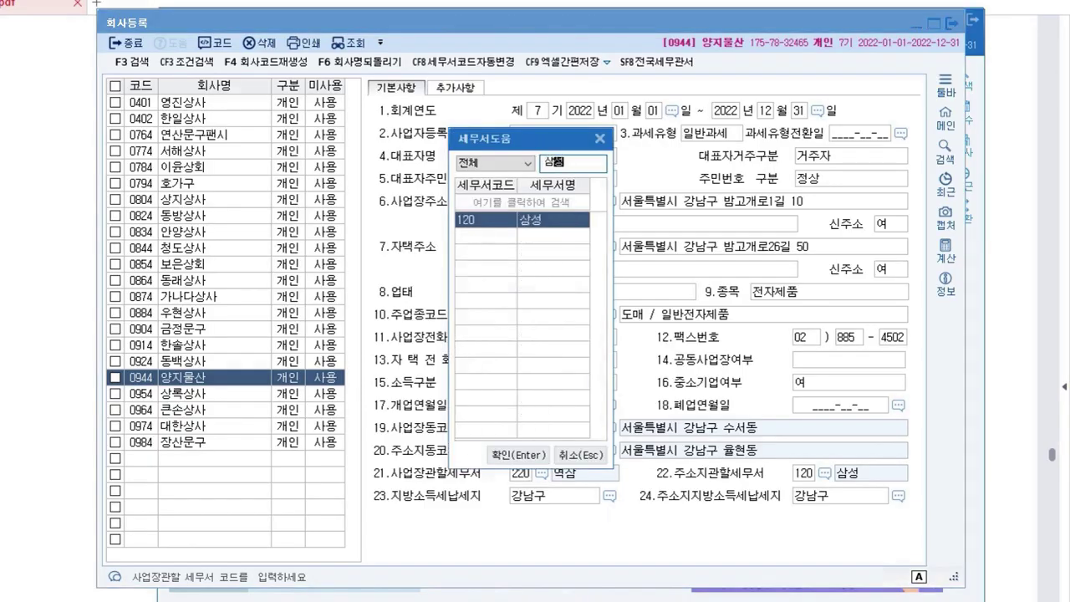
pyautogui.press('Return')
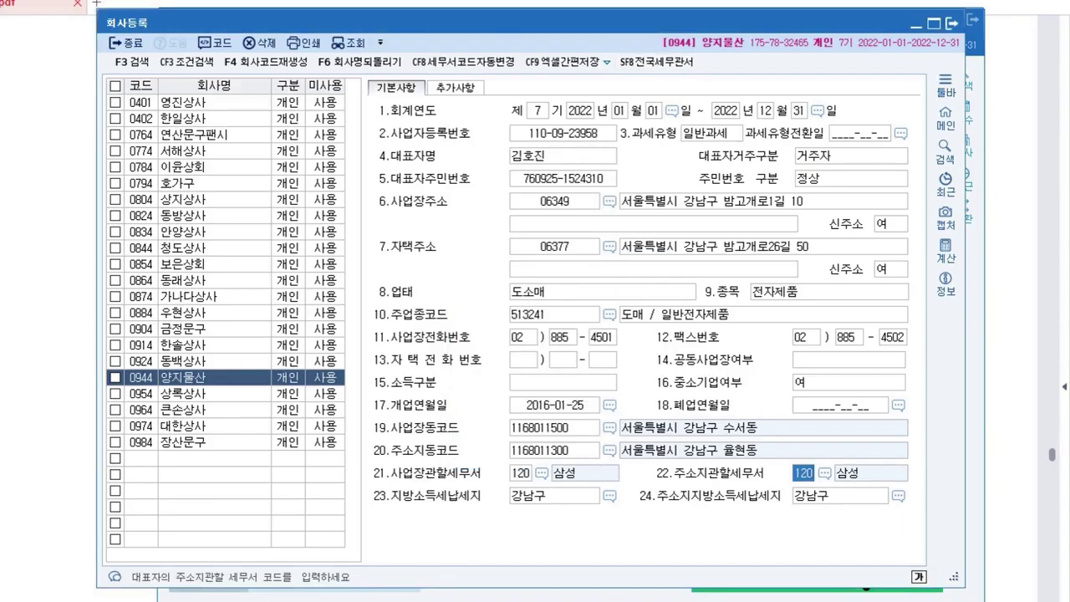
pyautogui.click(951, 23)
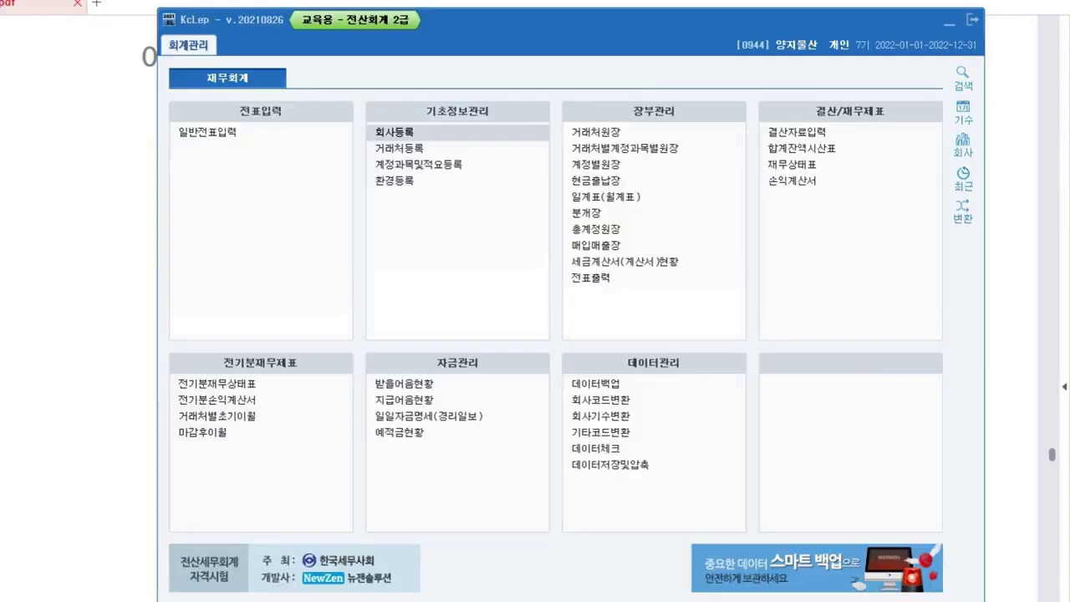
# Step: Go to question 02 in the exam PDF and open the prior-period balance sheet (전기분재무상태표) in KcLep
pyautogui.click(937, 21)
pyautogui.scroll(-3, 539, 301)
pyautogui.scroll(-10, 535, 300)
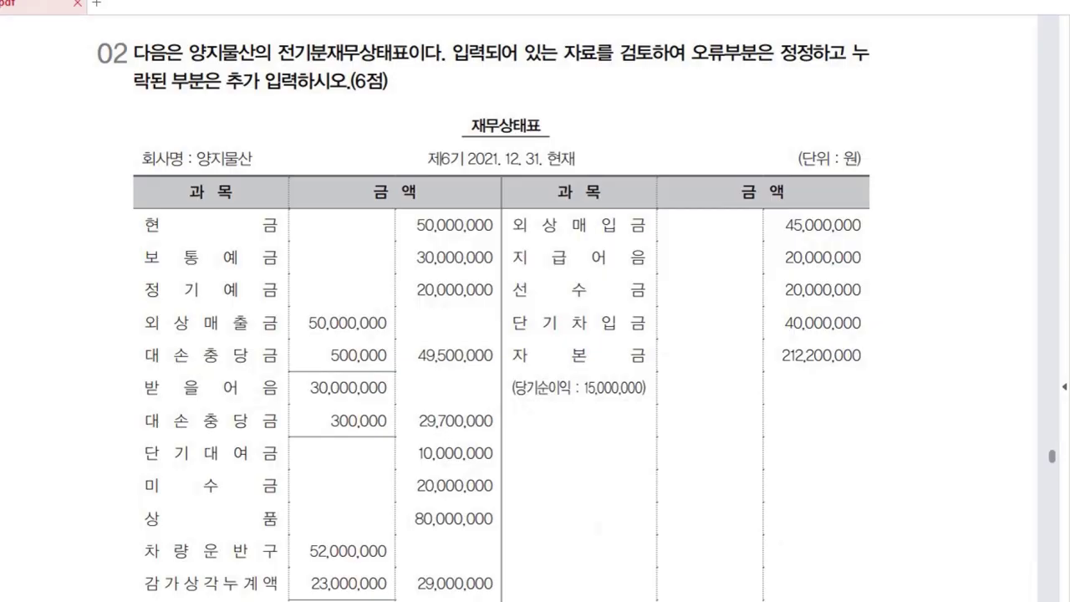
pyautogui.hotkey('alt', 'Tab')
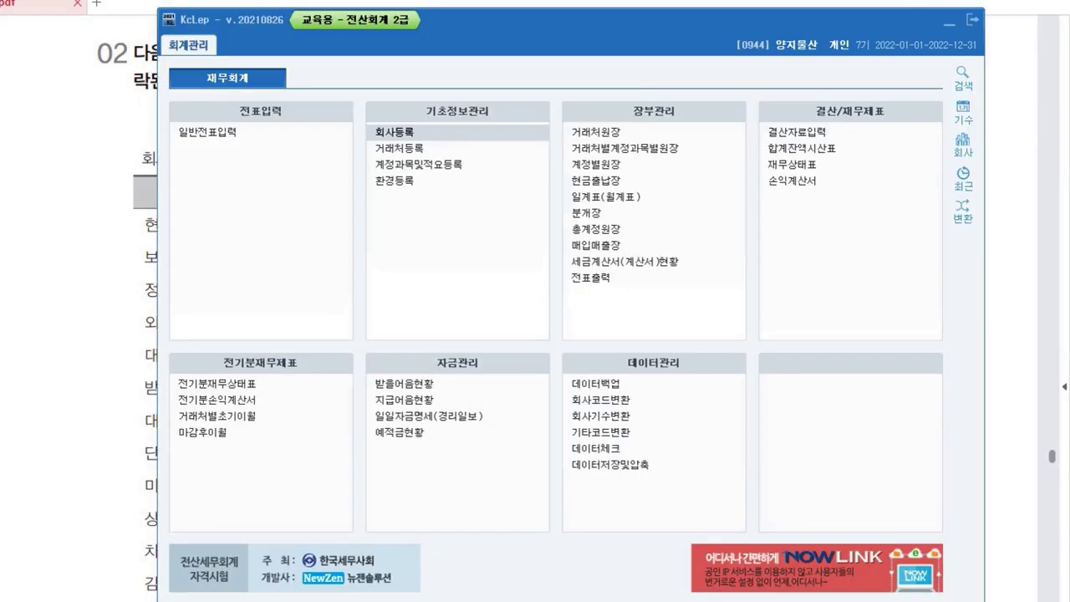
pyautogui.click(246, 385)
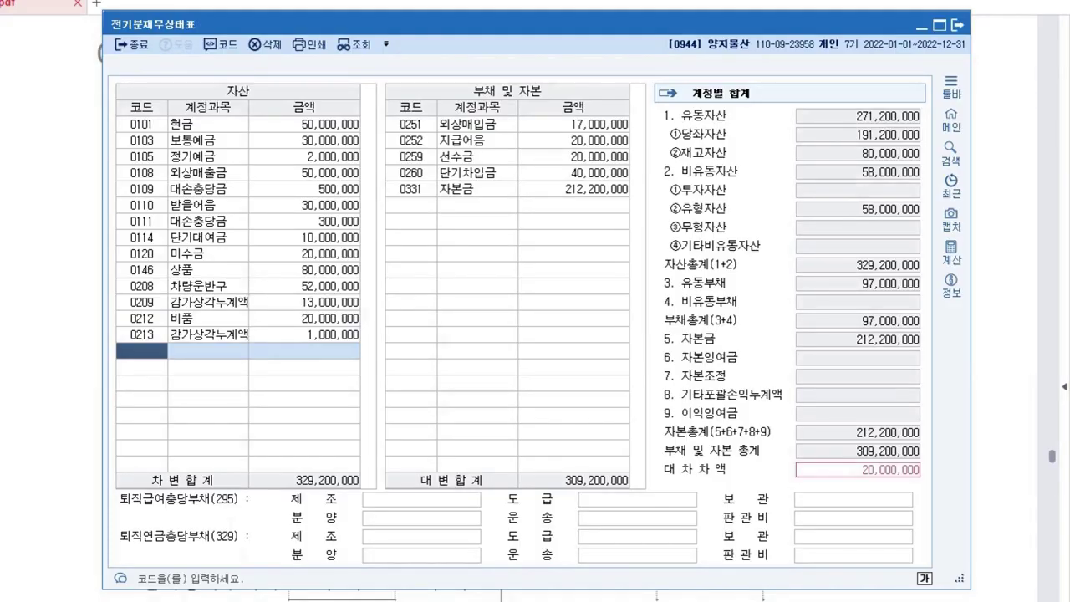
# Step: Review the asset amounts in question 02's balance sheet in the PDF, ticking off each account from 현금 to 비품's 감가상각누계액, and clear the marks
pyautogui.hotkey('alt', 'Tab')
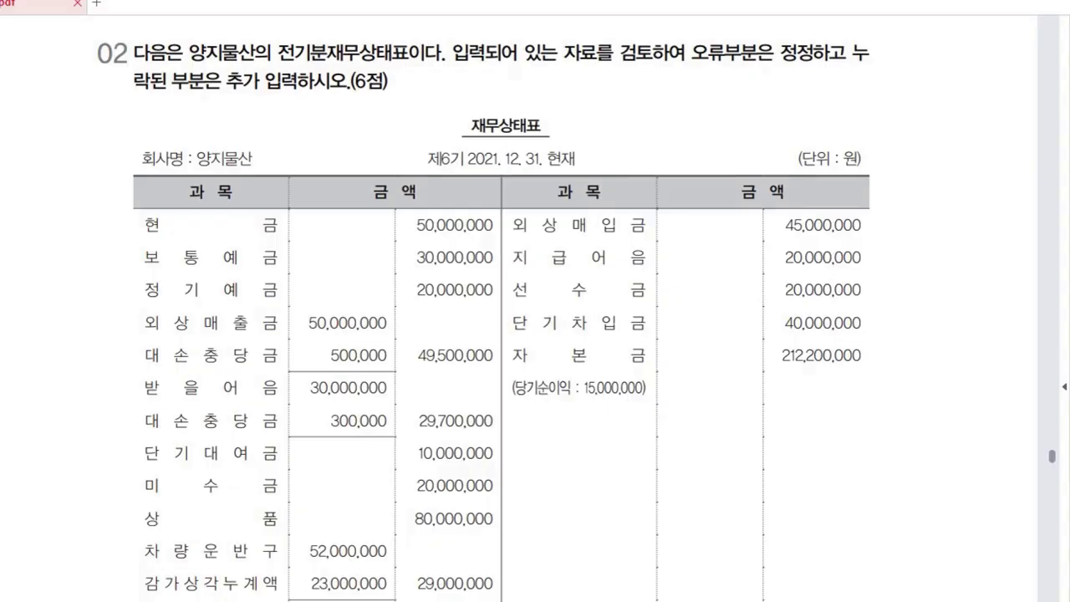
pyautogui.scroll(-3, 502, 335)
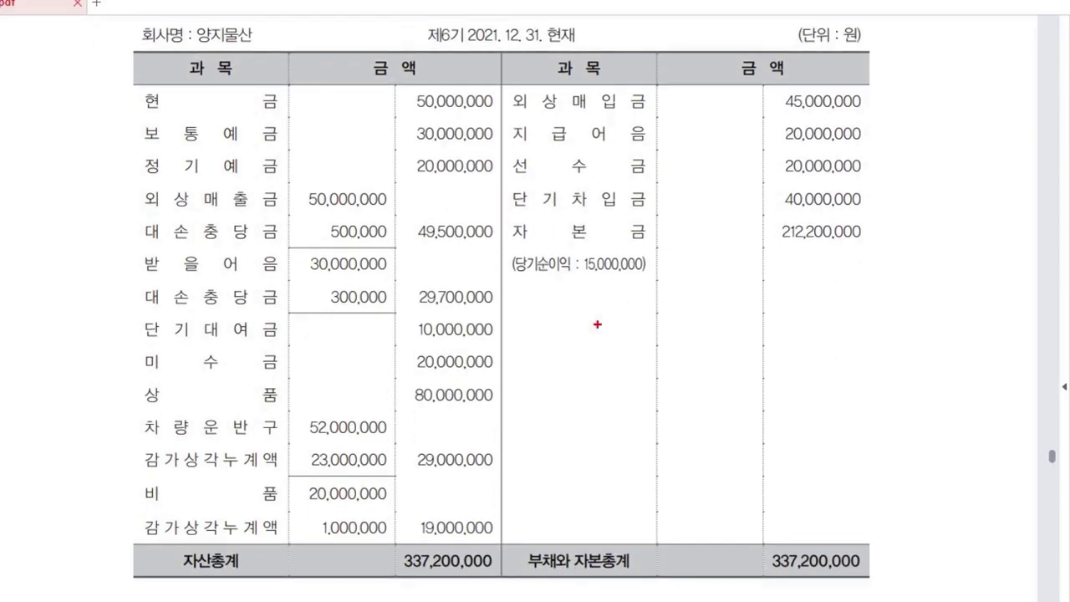
pyautogui.moveTo(409, 89); pyautogui.dragTo(420, 87)
pyautogui.moveTo(407, 123); pyautogui.dragTo(426, 117)
pyautogui.moveTo(406, 167); pyautogui.dragTo(418, 162)
pyautogui.moveTo(303, 191)
pyautogui.mouseDown()
pyautogui.moveTo(304, 202)
pyautogui.moveTo(316, 198)
pyautogui.mouseUp()
pyautogui.moveTo(311, 227); pyautogui.dragTo(323, 222)
pyautogui.moveTo(297, 261); pyautogui.dragTo(312, 256)
pyautogui.moveTo(298, 300); pyautogui.dragTo(315, 289)
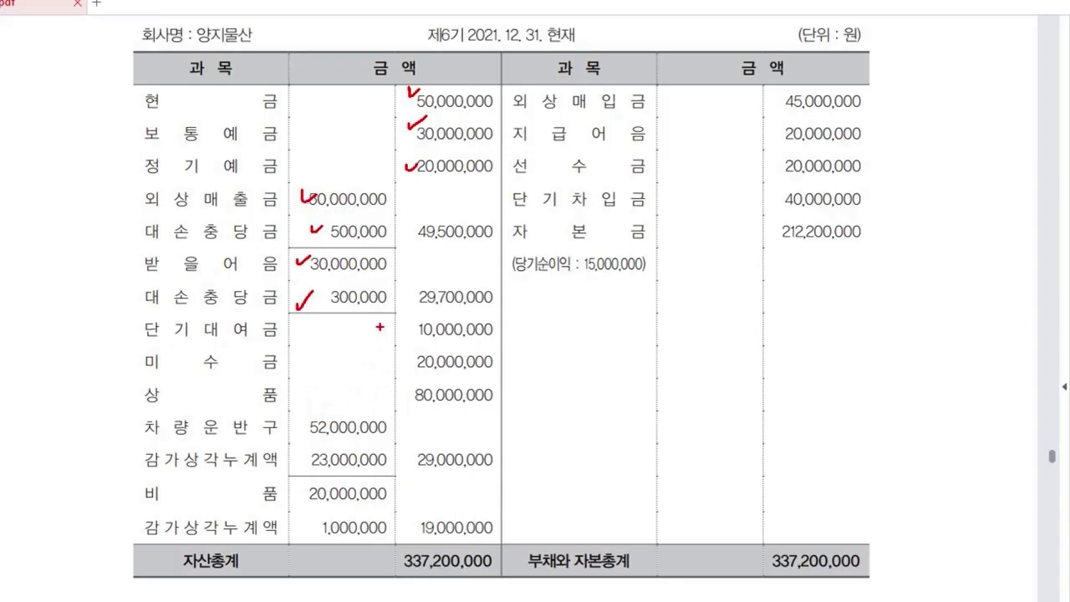
pyautogui.moveTo(398, 318); pyautogui.dragTo(410, 316)
pyautogui.moveTo(399, 357); pyautogui.dragTo(412, 356)
pyautogui.moveTo(397, 395)
pyautogui.mouseDown()
pyautogui.moveTo(402, 407)
pyautogui.moveTo(413, 391)
pyautogui.mouseUp()
pyautogui.moveTo(294, 424); pyautogui.dragTo(320, 449)
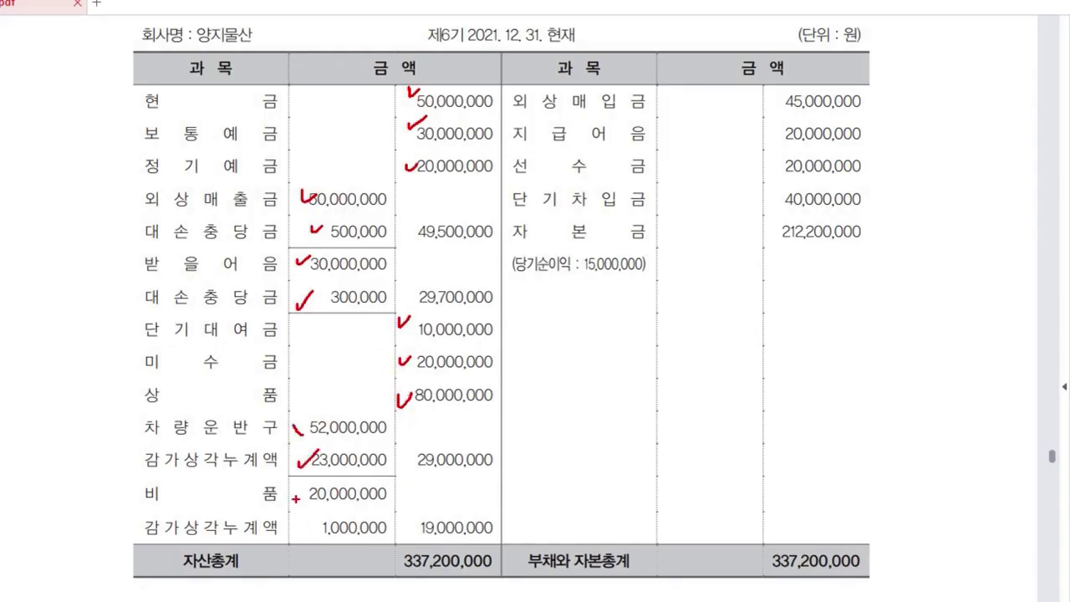
pyautogui.moveTo(298, 485); pyautogui.dragTo(314, 483)
pyautogui.moveTo(303, 527); pyautogui.dragTo(320, 520)
pyautogui.press('Escape')
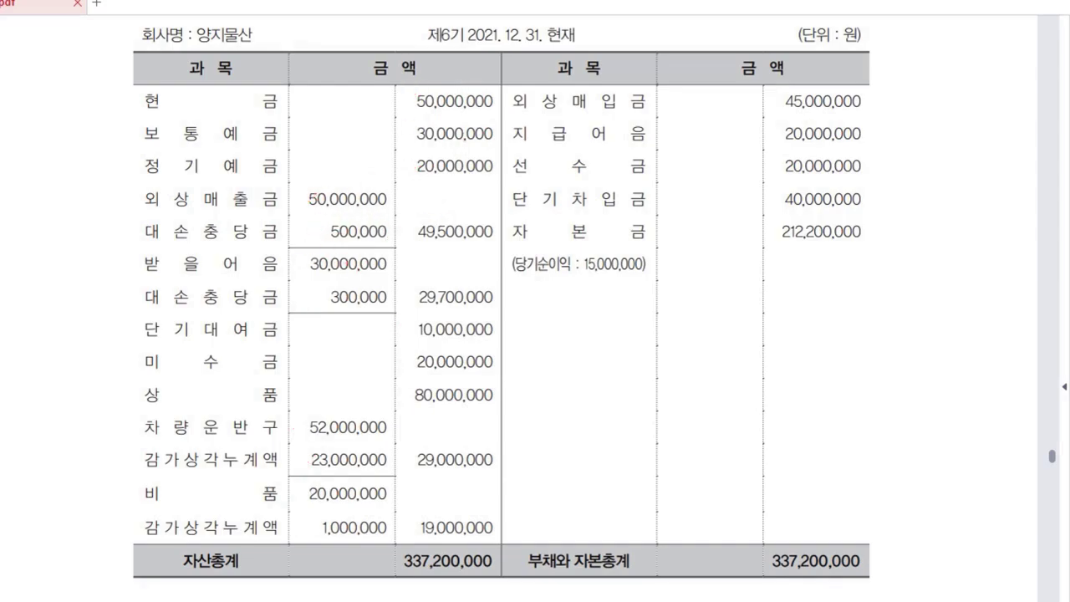
# Step: Return to KcLep and set the 정기예금 (0105) amount to 20,000,000 in the prior-period balance sheet
pyautogui.hotkey('alt', 'Tab')
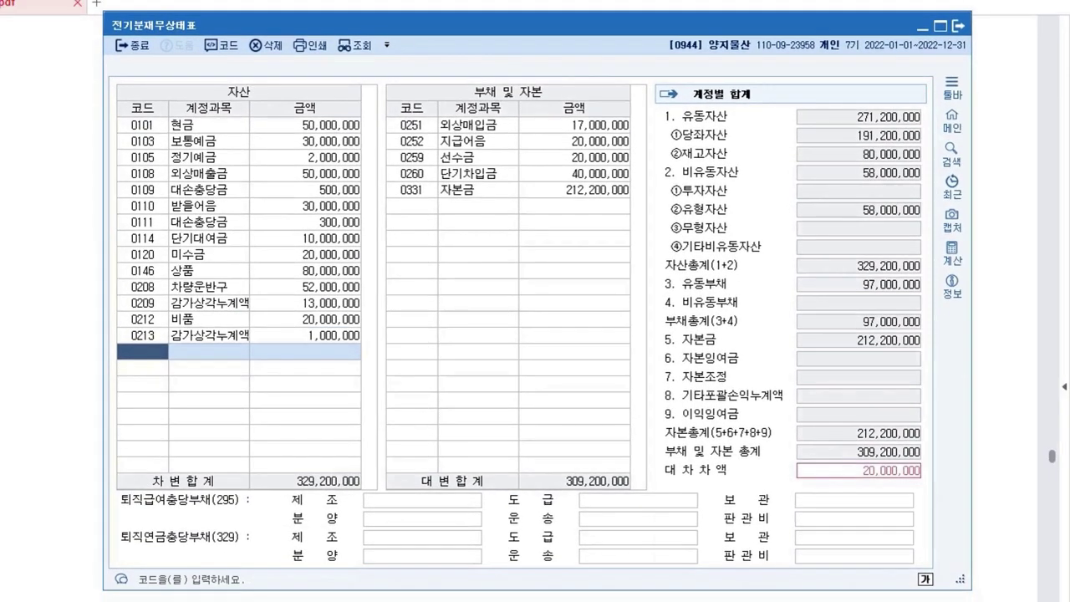
pyautogui.click(305, 125)
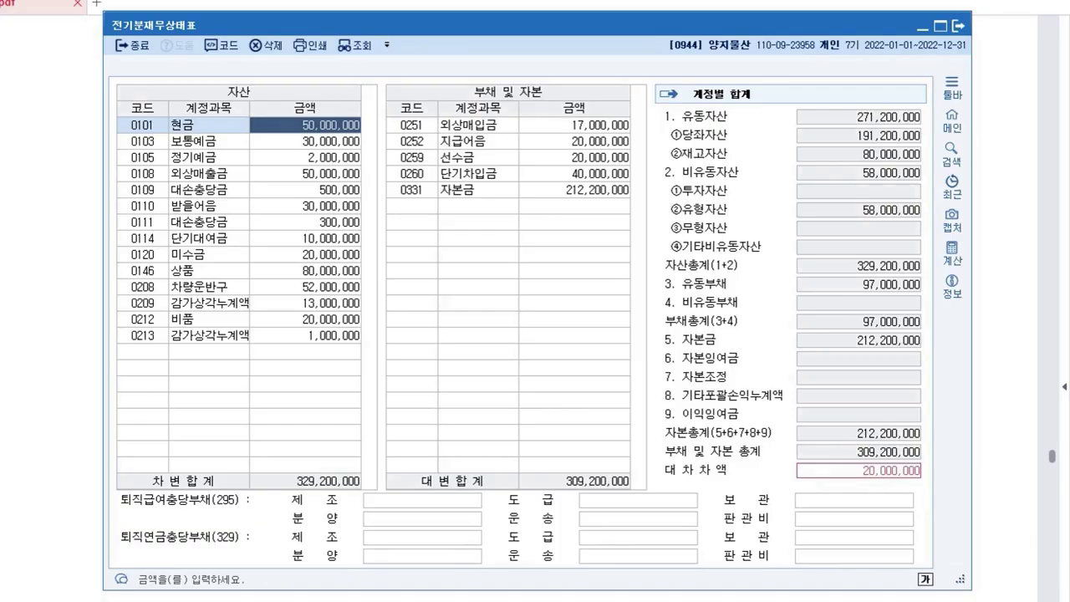
pyautogui.click(305, 157)
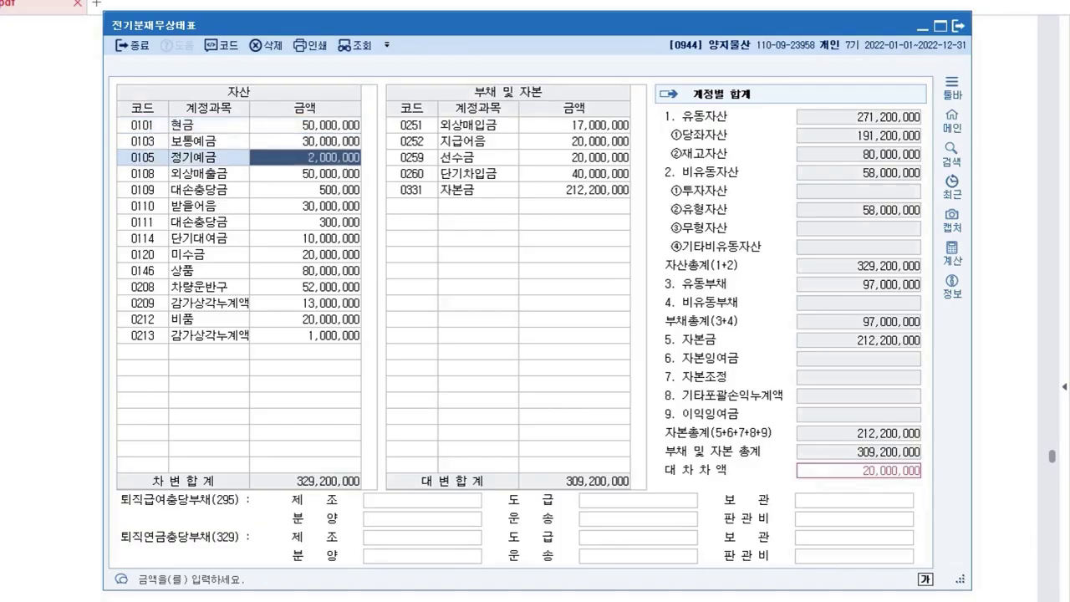
pyautogui.write('20,000,000')
pyautogui.press('Return')
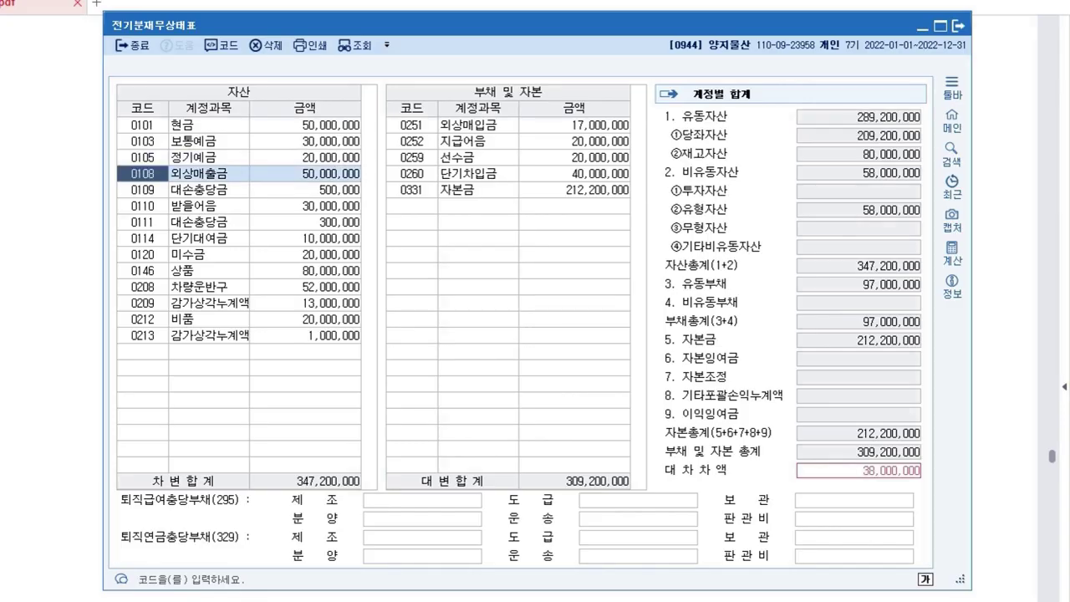
# Step: Set the accumulated depreciation (감가상각누계액, 0209) of 차량운반구 to 23,000,000 in the prior-period balance sheet
pyautogui.press('Down')
pyautogui.press('Down')
pyautogui.press('Down')
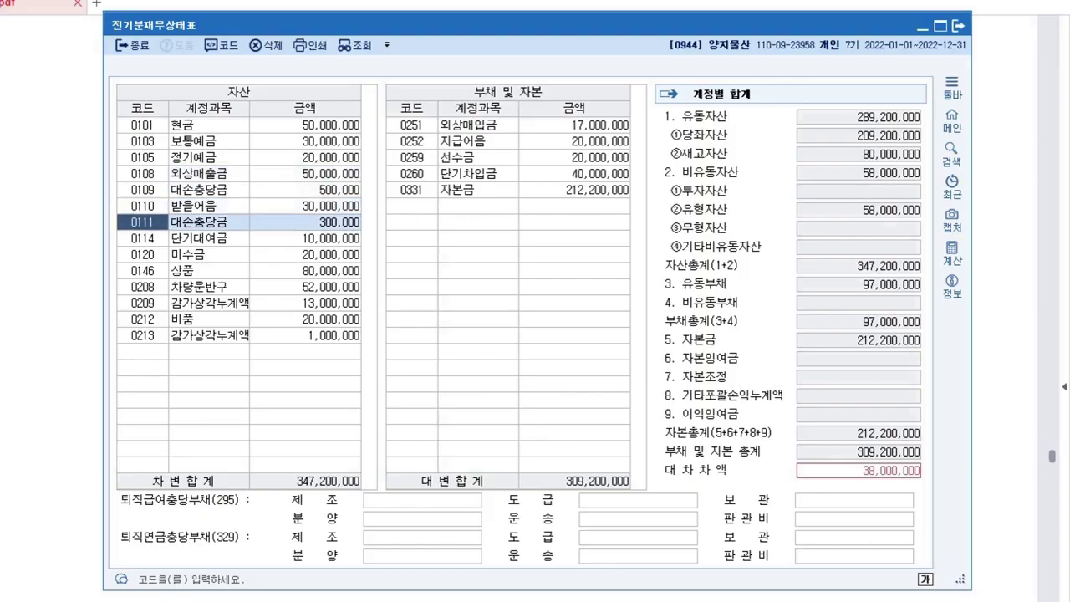
pyautogui.press('Down')
pyautogui.press('Down')
pyautogui.press('Down')
pyautogui.press('Down')
pyautogui.press('Down')
pyautogui.press('Return')
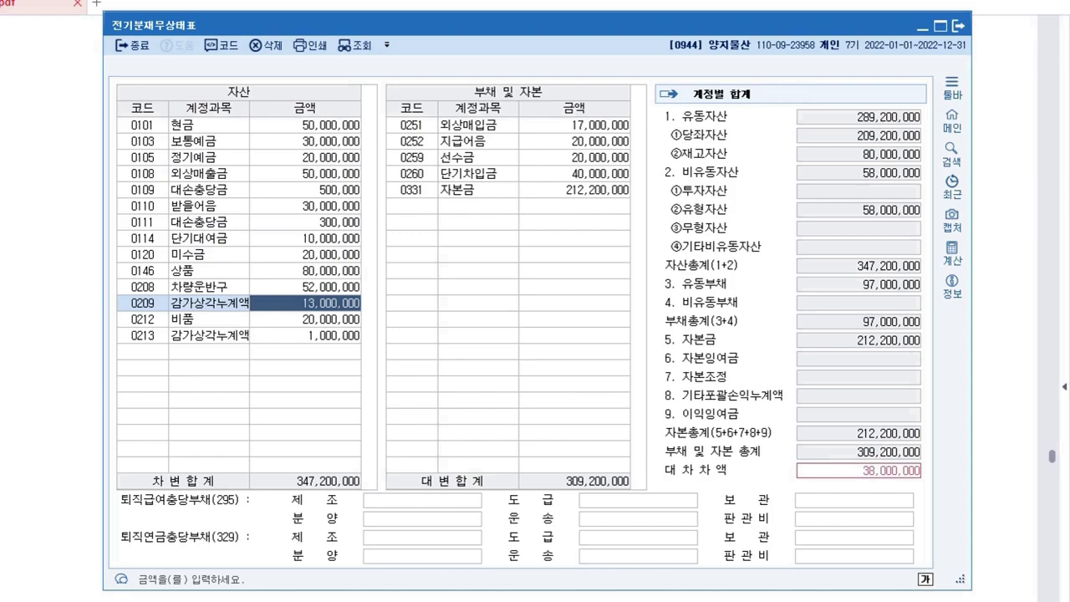
pyautogui.write('23000000')
pyautogui.press('Return')
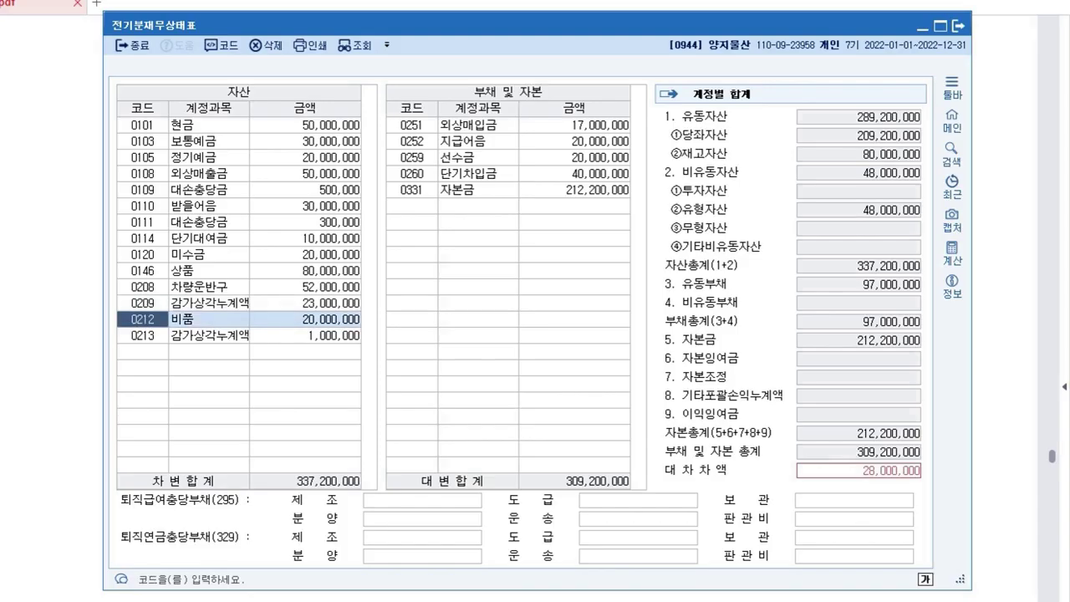
# Step: Set the 외상매입금 (0251) amount to 45,000,000 among the prior-period liabilities
pyautogui.click(575, 125)
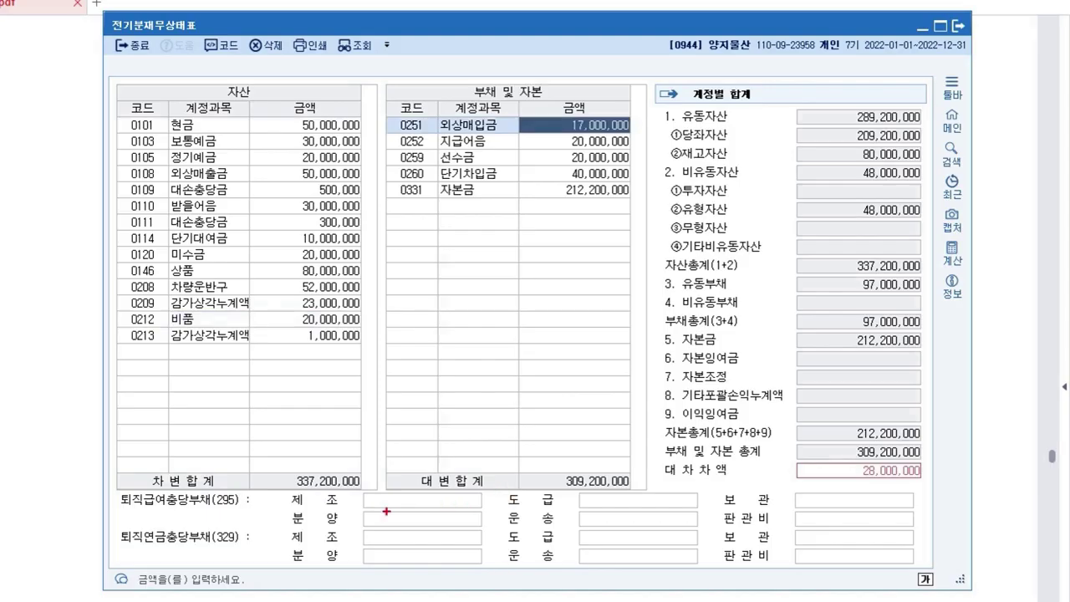
pyautogui.moveTo(338, 503)
pyautogui.mouseDown()
pyautogui.moveTo(278, 497)
pyautogui.moveTo(338, 488)
pyautogui.mouseUp()
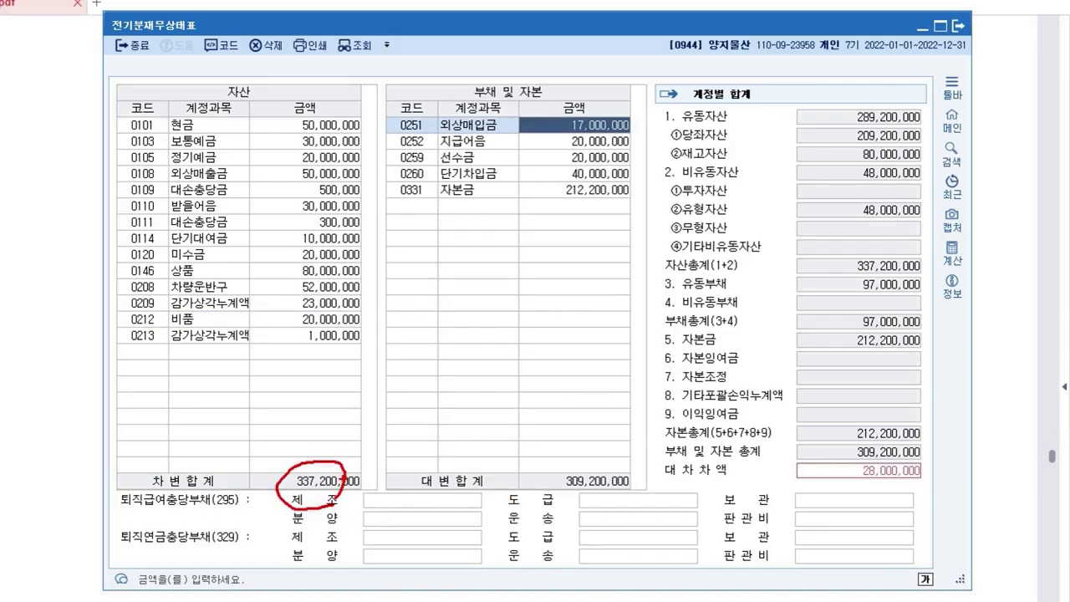
pyautogui.press('Escape')
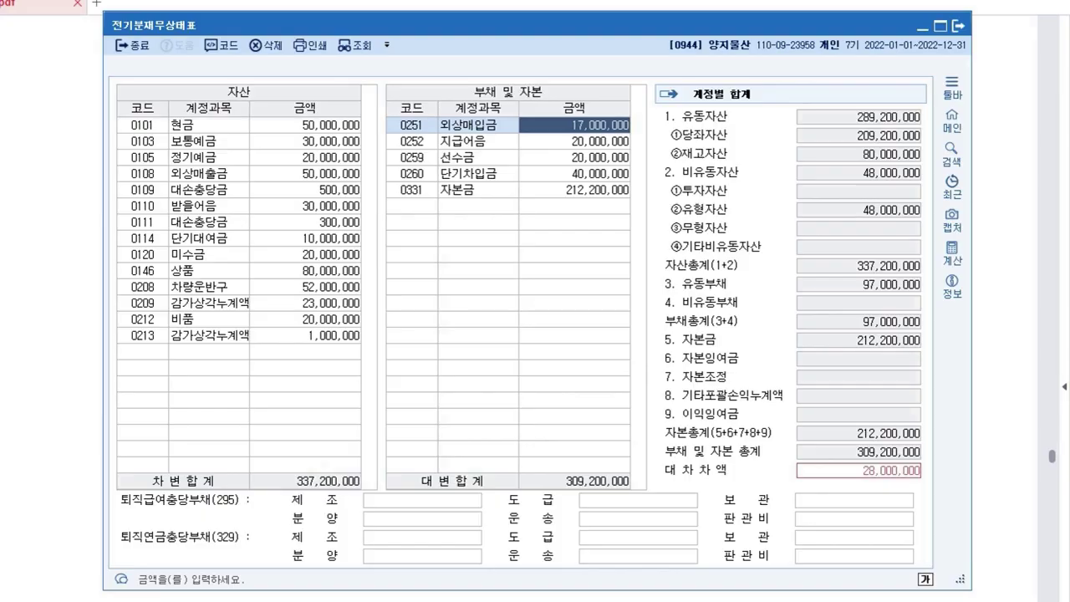
pyautogui.write('45000000')
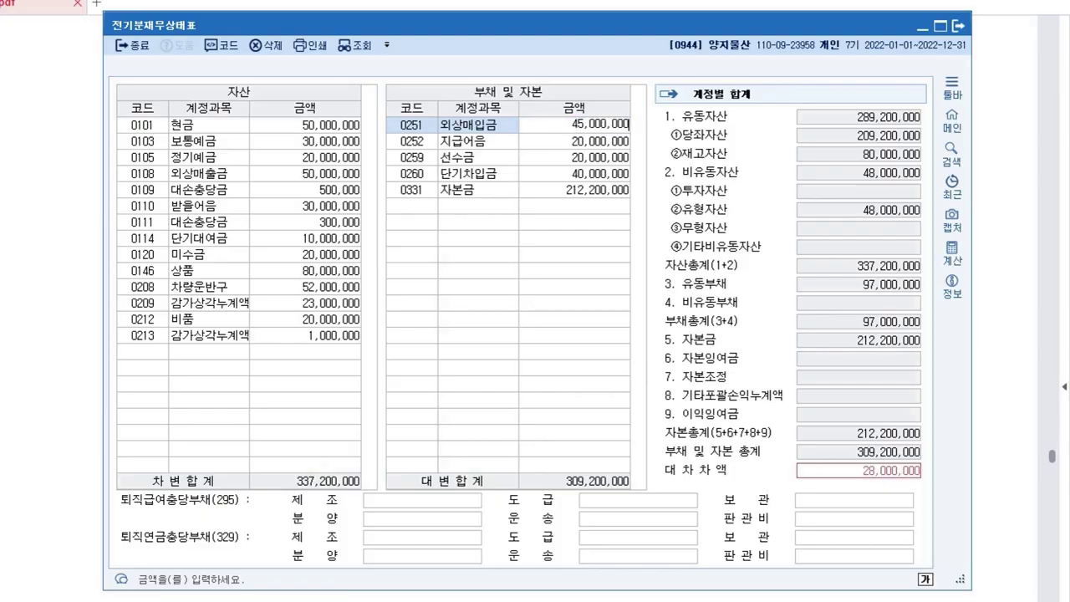
pyautogui.press('Return')
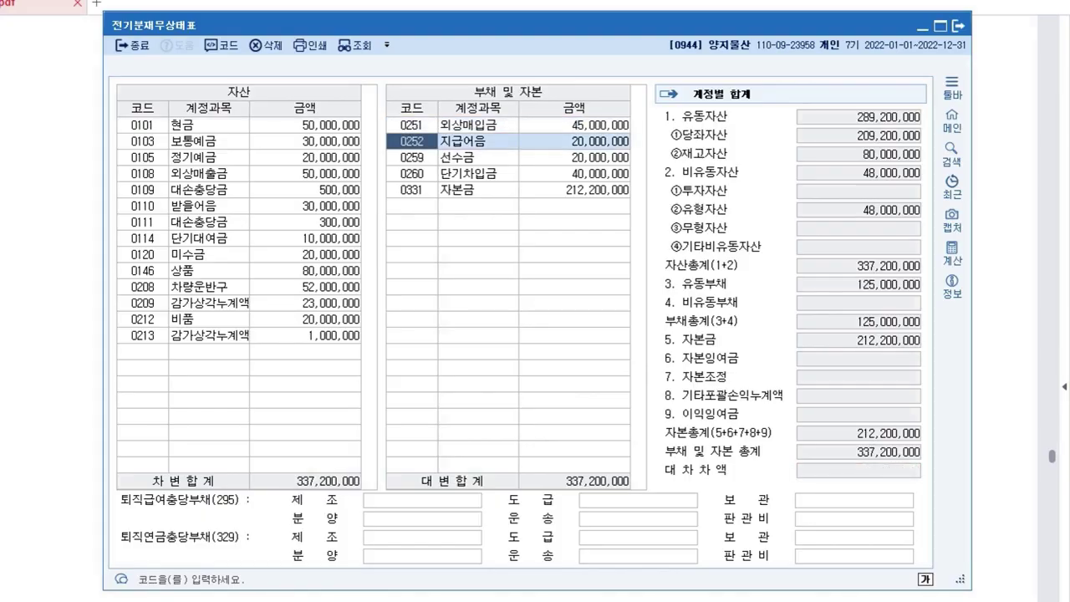
# Step: Check the remaining amounts from 지급어음 to 자본금 and compare the debit total, credit total and difference (대차차액)
pyautogui.press('Return')
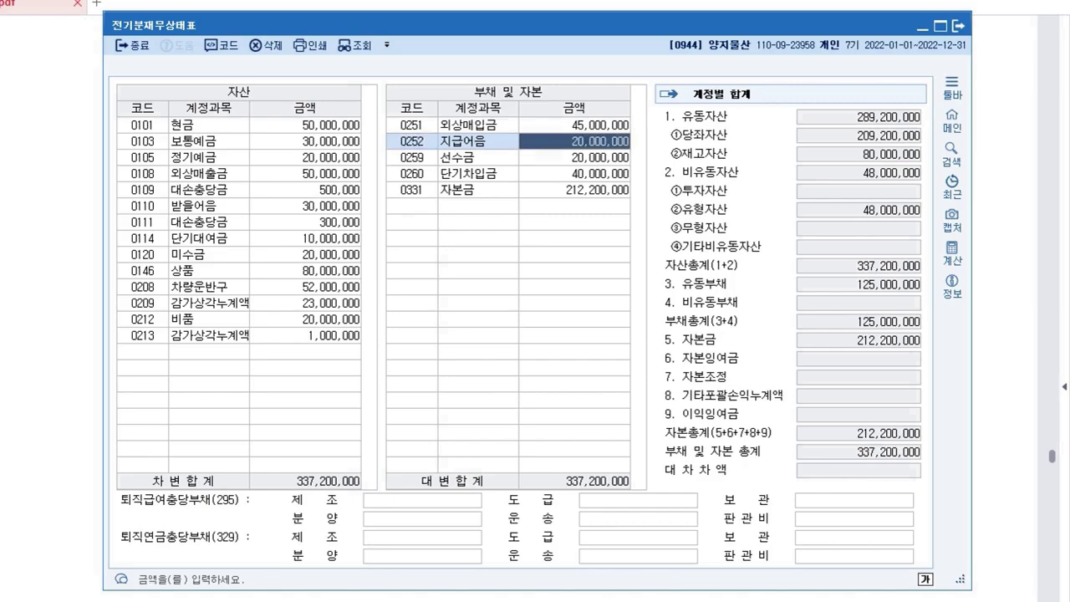
pyautogui.press('Down')
pyautogui.press('Down')
pyautogui.press('Down')
pyautogui.press('Return')
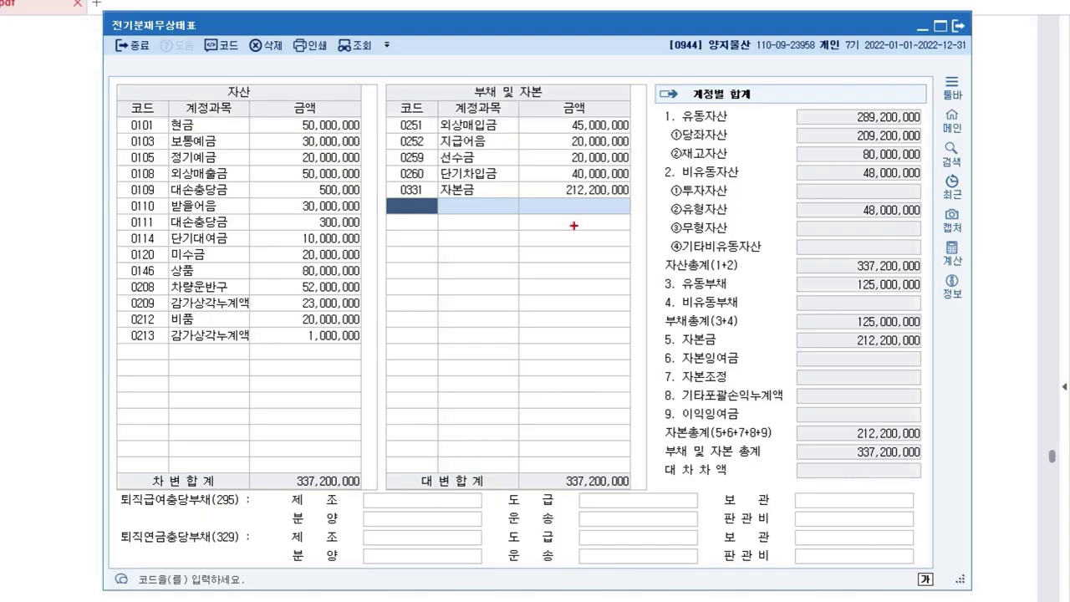
pyautogui.moveTo(594, 495); pyautogui.dragTo(595, 499)
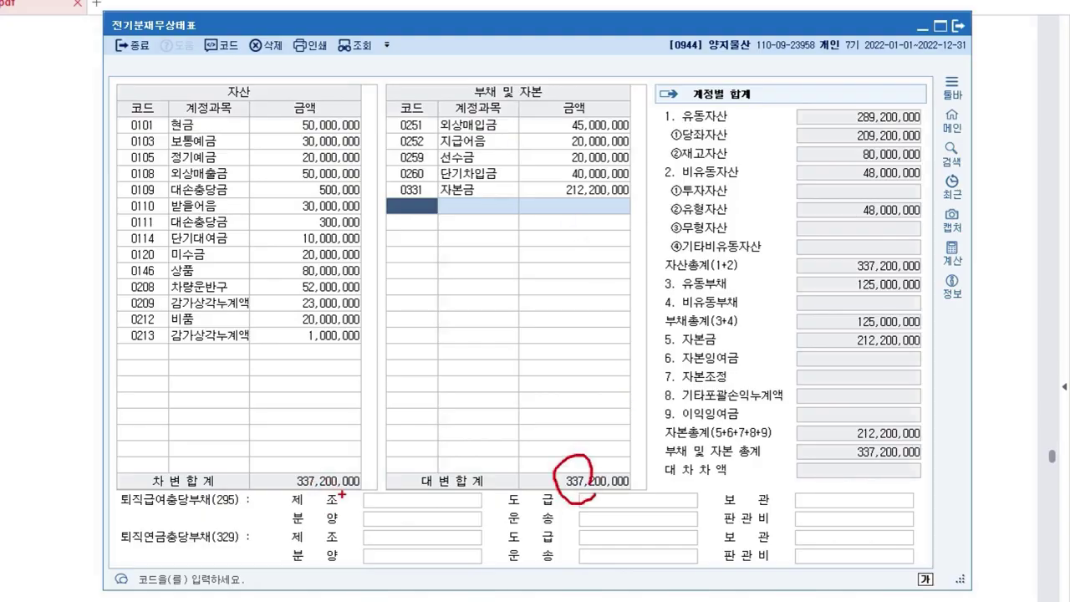
pyautogui.moveTo(342, 495); pyautogui.dragTo(344, 499)
pyautogui.moveTo(449, 480); pyautogui.dragTo(474, 483)
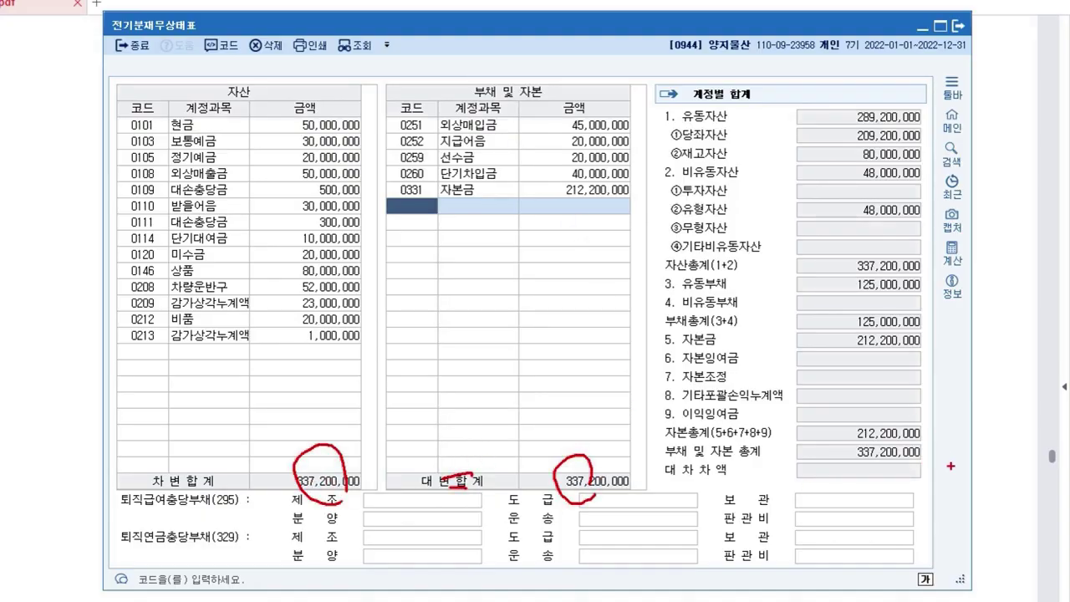
pyautogui.moveTo(892, 450); pyautogui.dragTo(874, 520)
pyautogui.press('Escape')
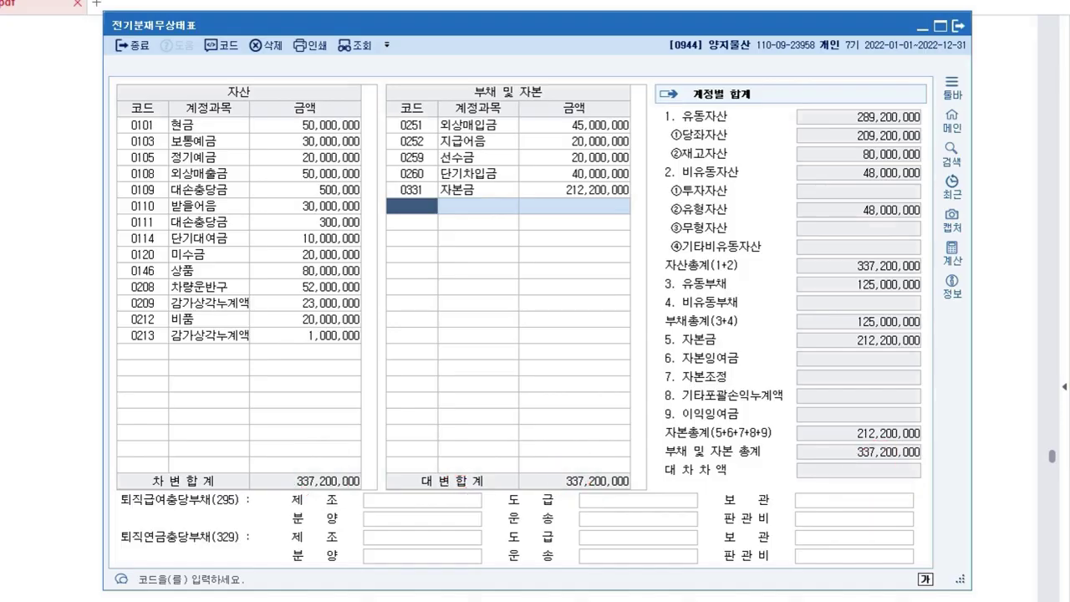
# Step: Go to question 03 in the exam PDF and switch KcLep from the prior-period balance sheet to 거래처별초기이월
pyautogui.hotkey('alt', 'Tab')
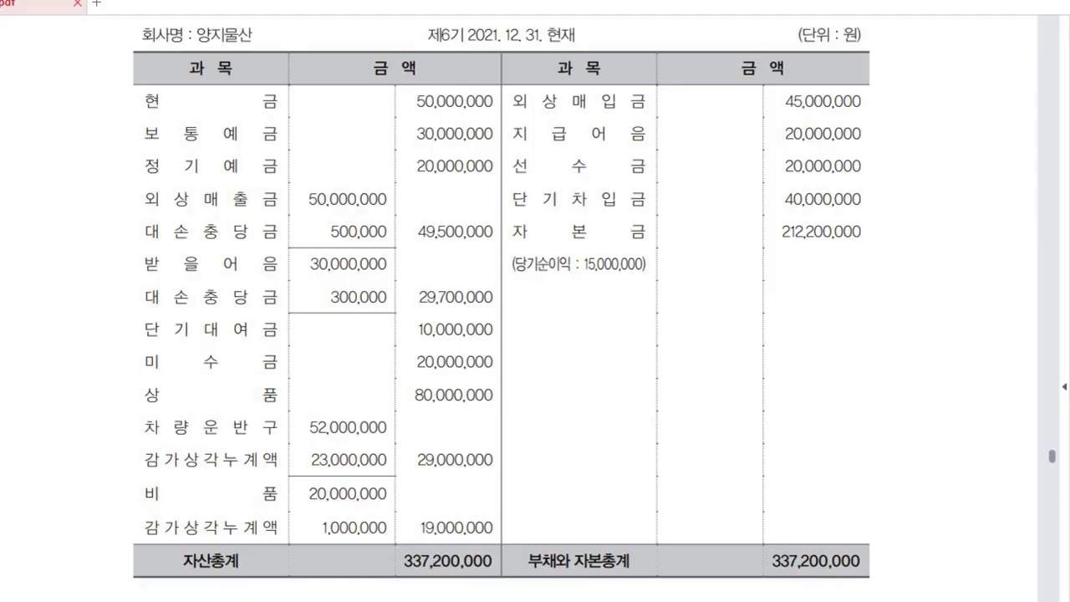
pyautogui.scroll(-5, 519, 301)
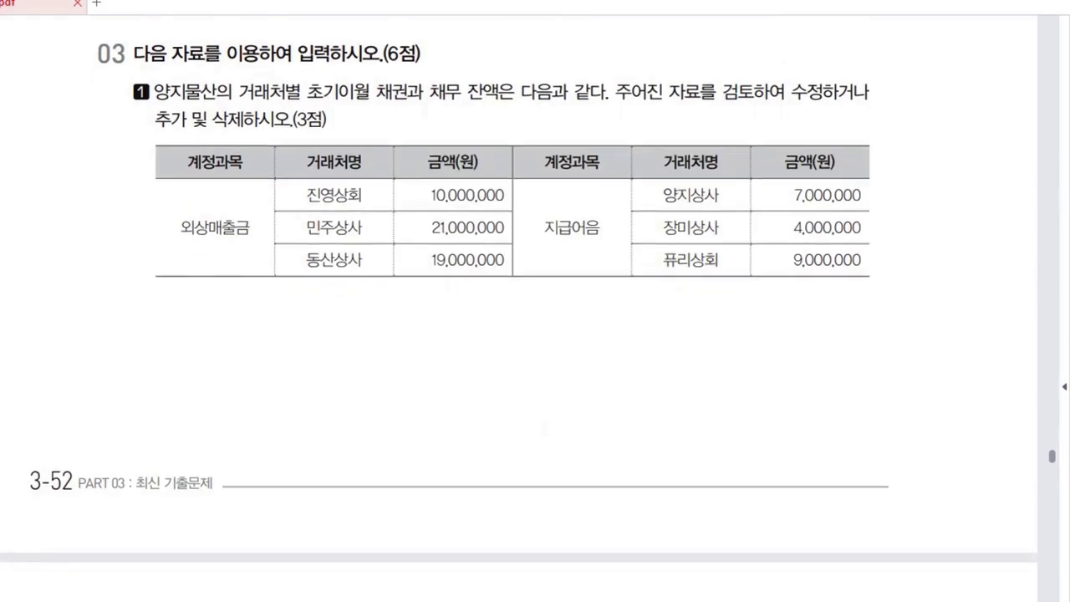
pyautogui.hotkey('alt', 'Tab')
pyautogui.click(958, 26)
pyautogui.hotkey('alt', 'Tab')
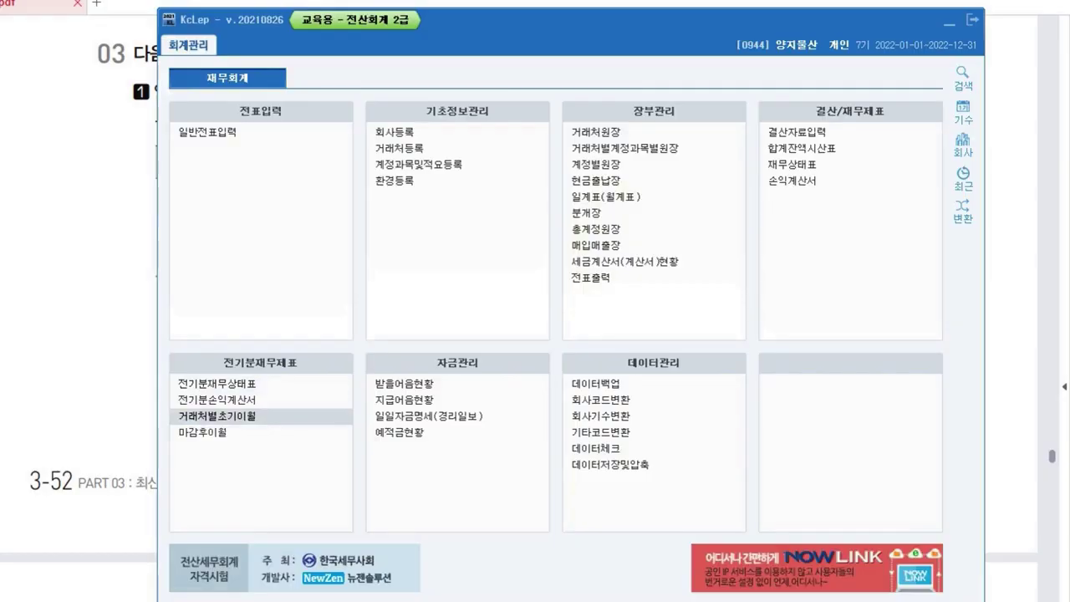
pyautogui.click(219, 415)
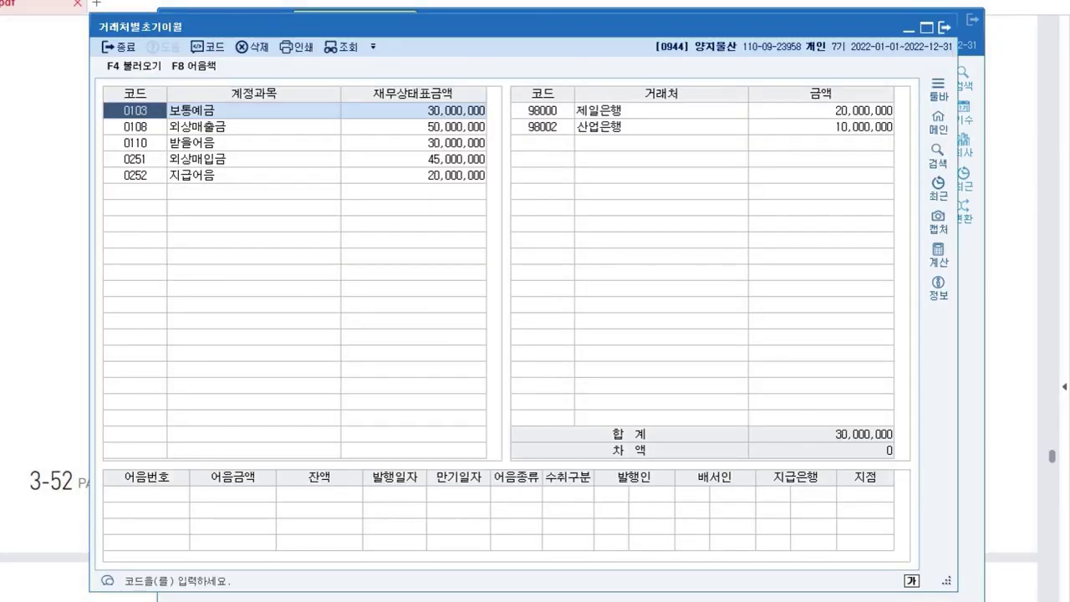
# Step: Set the opening balance of 민주상사 (01016) under 외상매출금 to 21,000,000
pyautogui.click(413, 127)
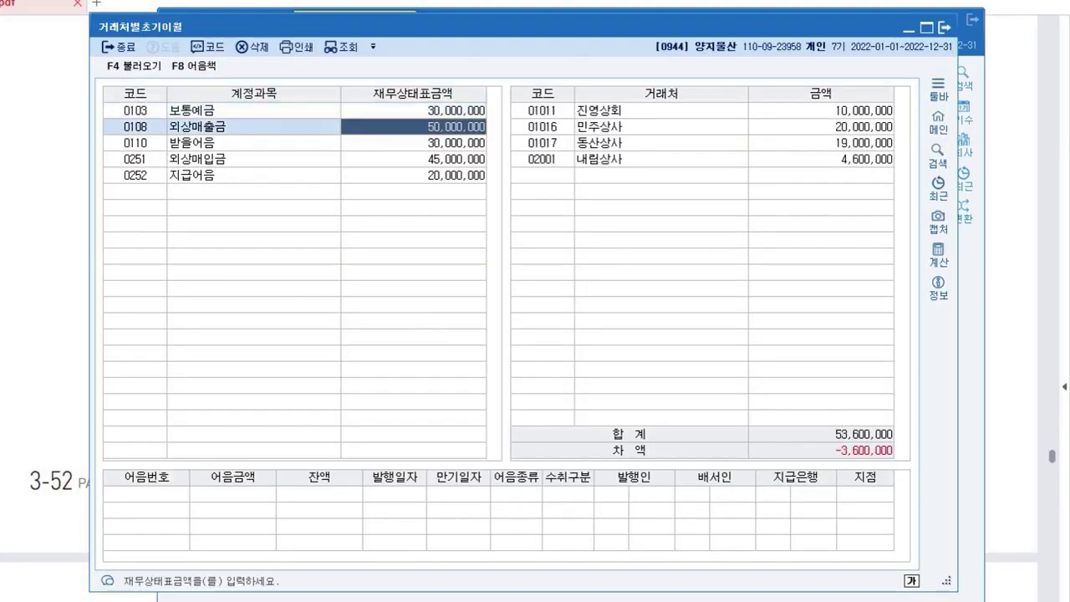
pyautogui.click(820, 110)
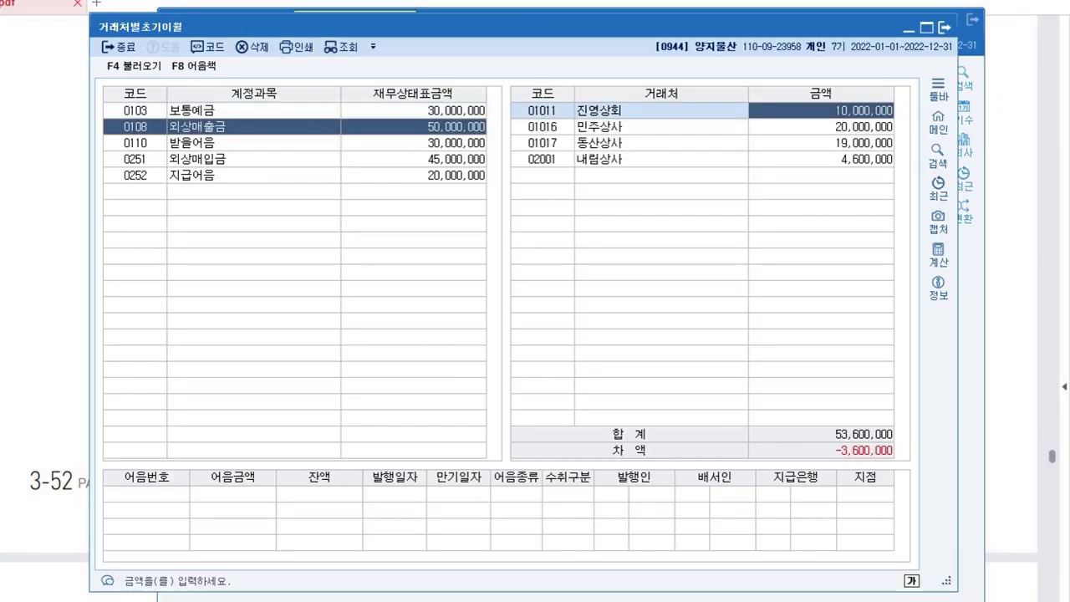
pyautogui.click(542, 111)
pyautogui.press('Return')
pyautogui.press('Return')
pyautogui.press('Return')
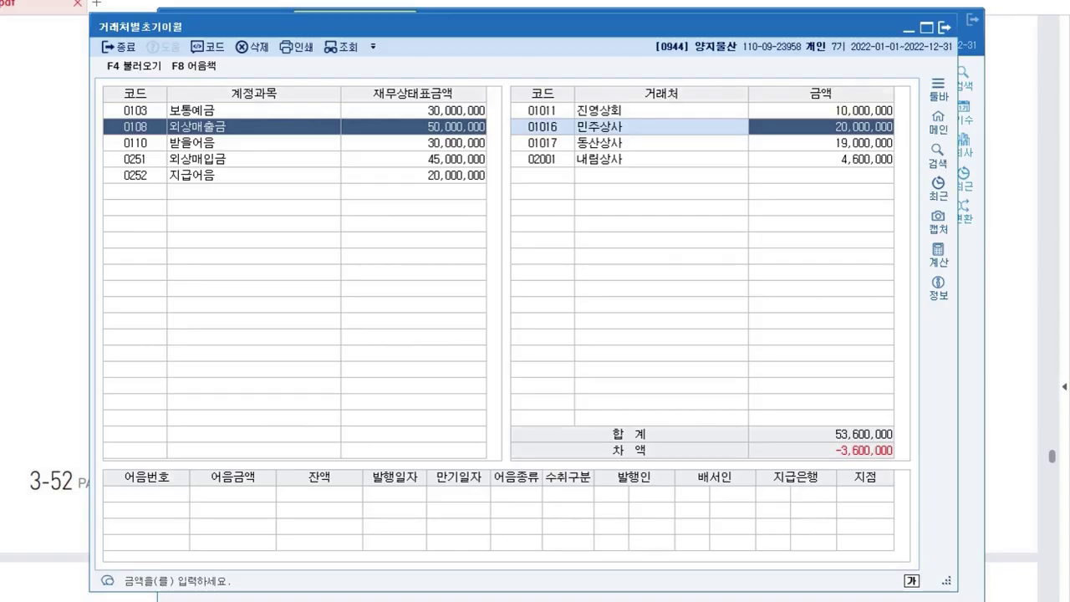
pyautogui.write('21000000')
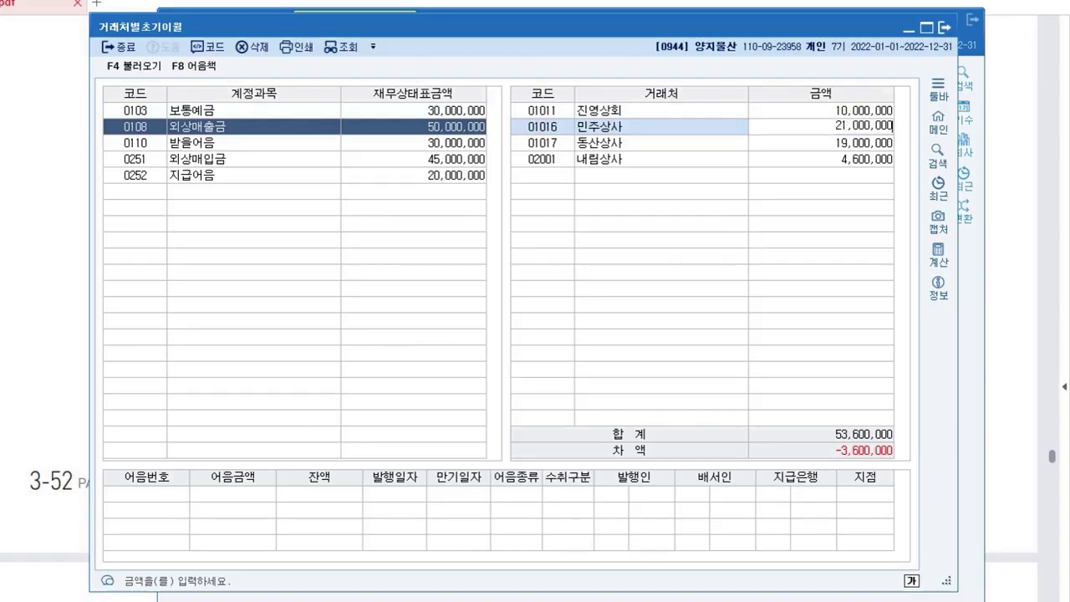
pyautogui.press('Return')
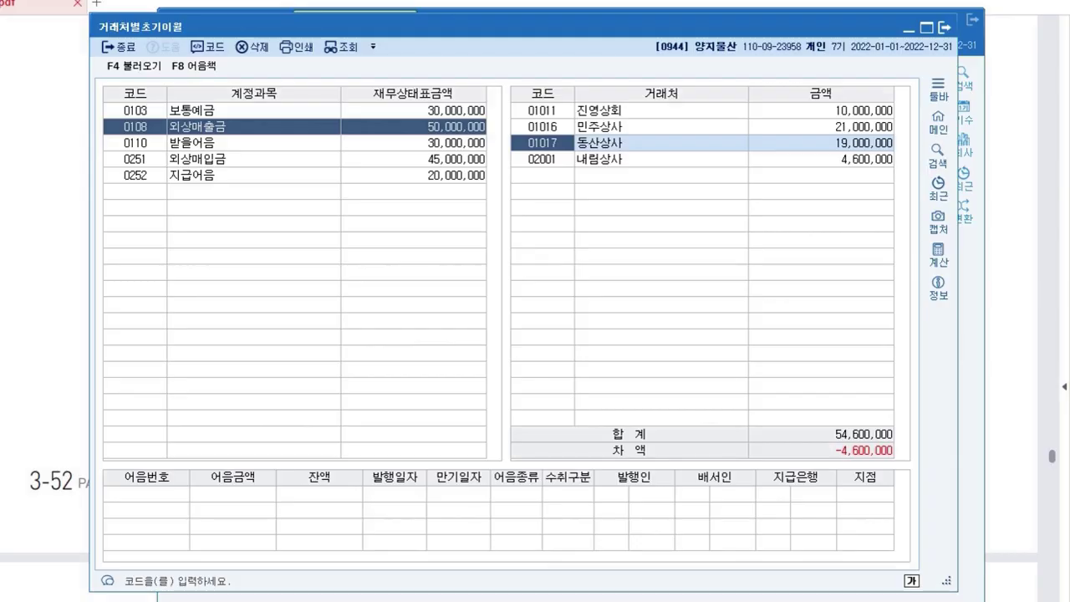
# Step: Delete the surplus customer with code 02001 from the 외상매출금 opening balances
pyautogui.press('Return')
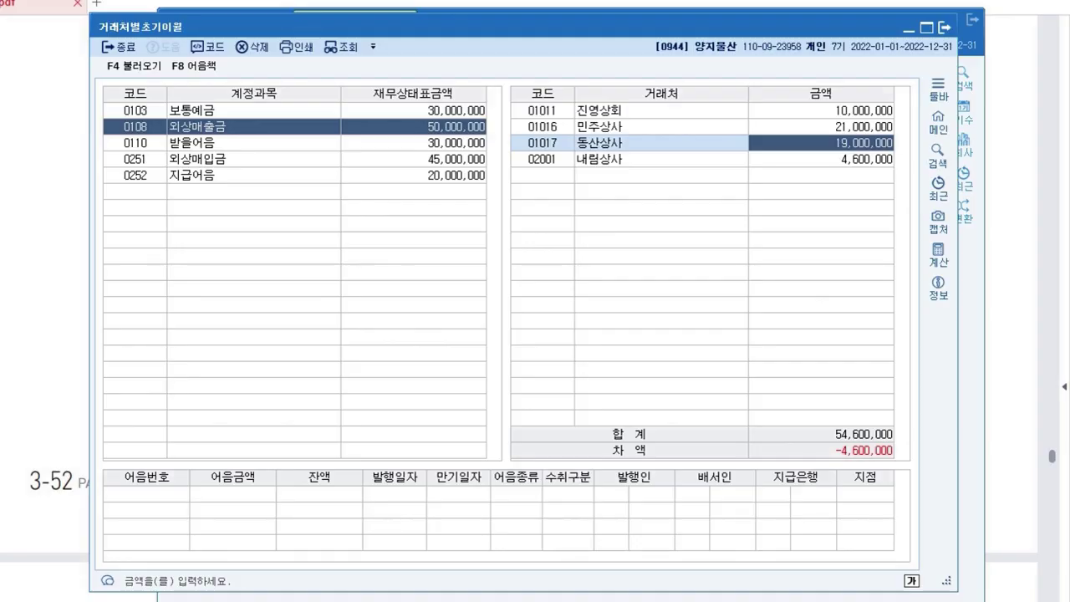
pyautogui.press('Return')
pyautogui.press('Return')
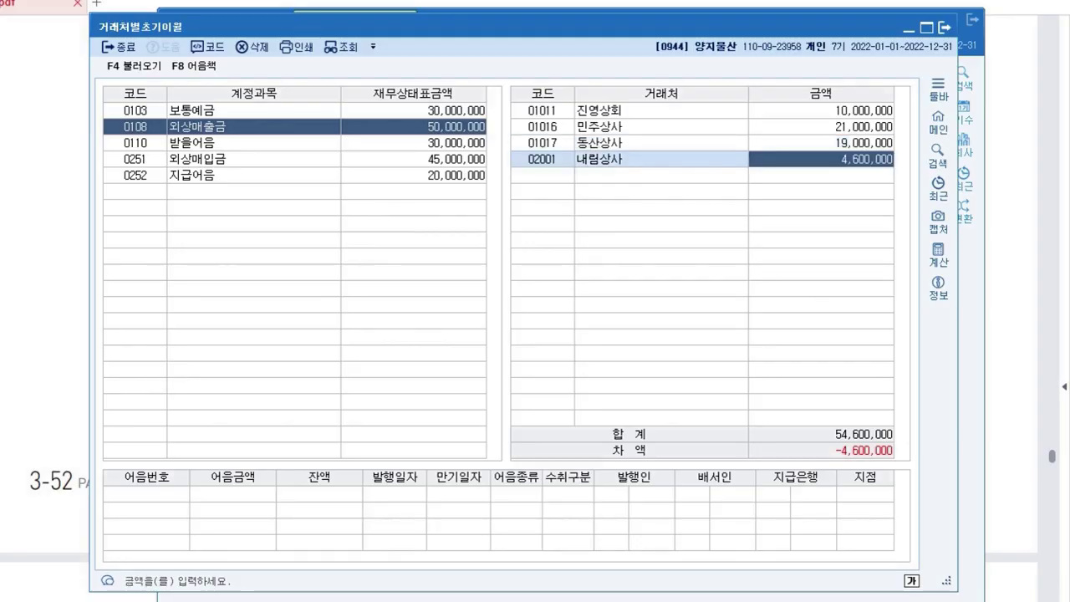
pyautogui.press('Left')
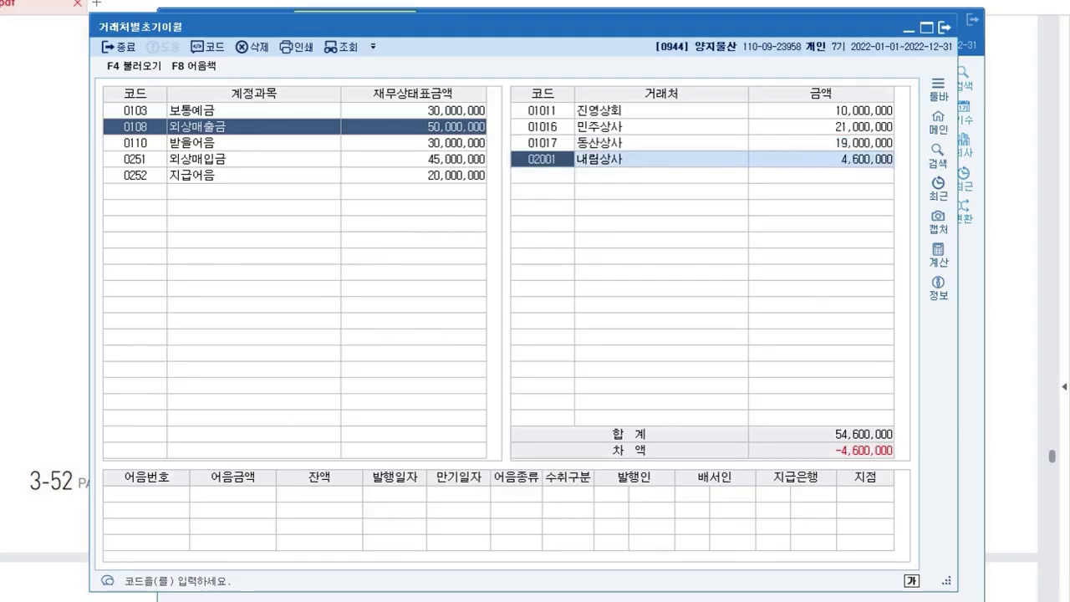
pyautogui.click(253, 46)
pyautogui.press('Left')
pyautogui.press('Return')
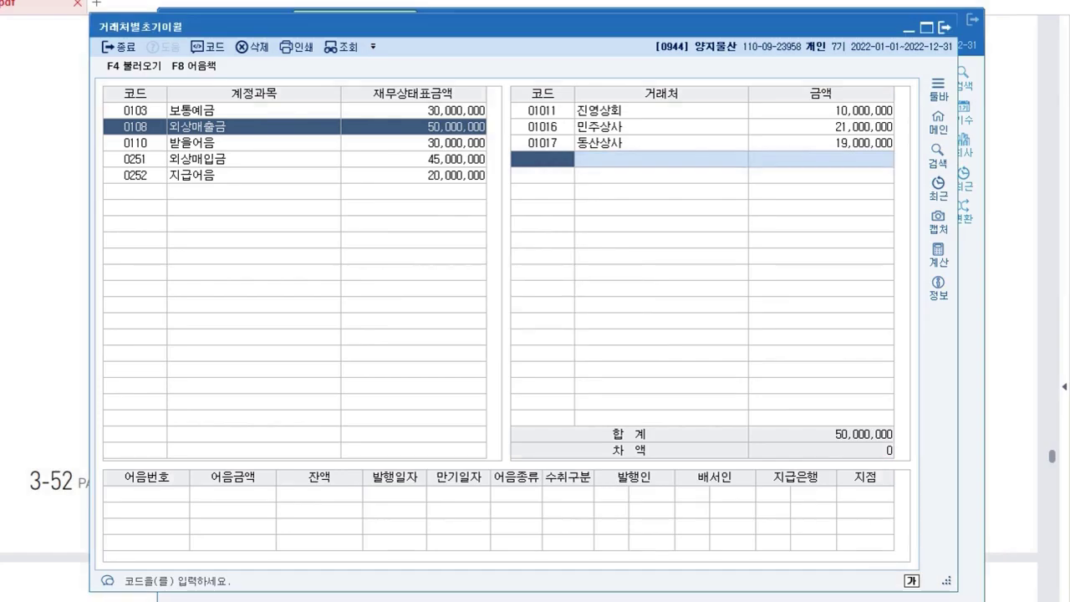
# Step: Add 퓨리상회 (02130) with an opening balance of 9,000,000 under 지급어음 (0252)
pyautogui.click(135, 176)
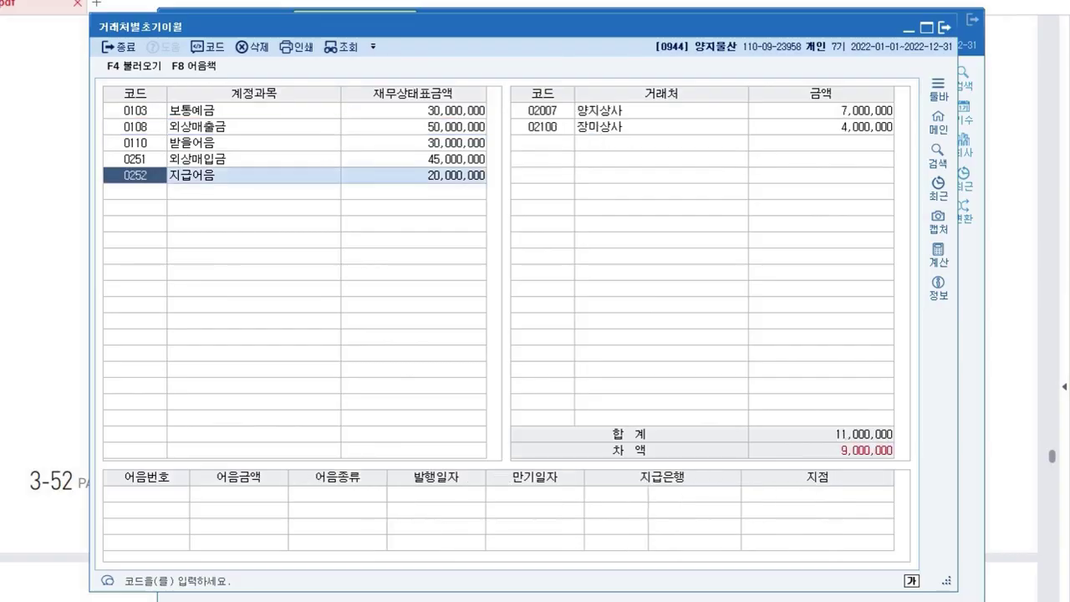
pyautogui.click(821, 110)
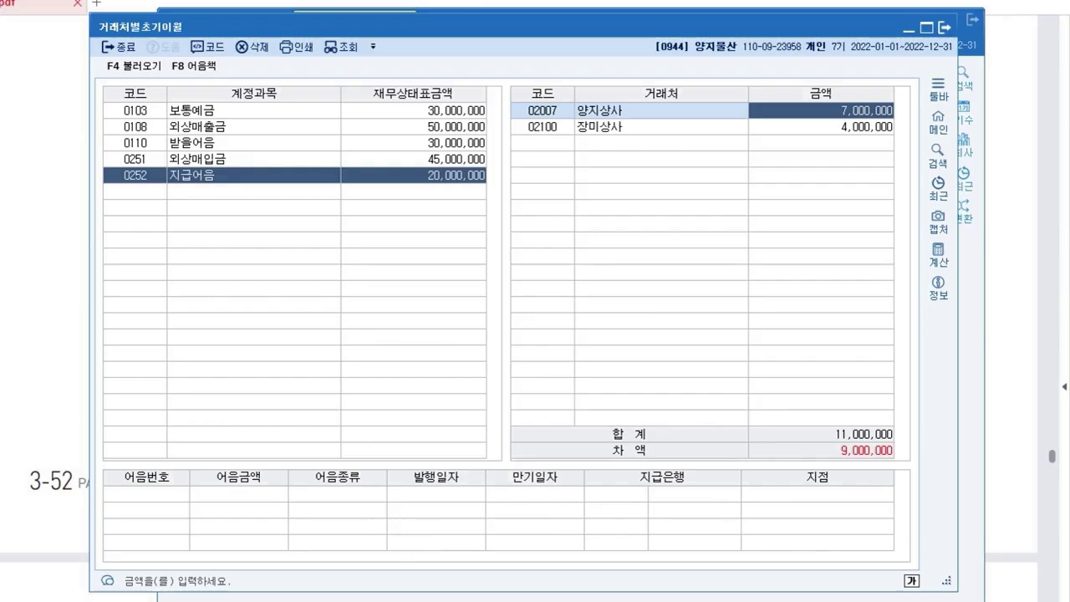
pyautogui.click(821, 127)
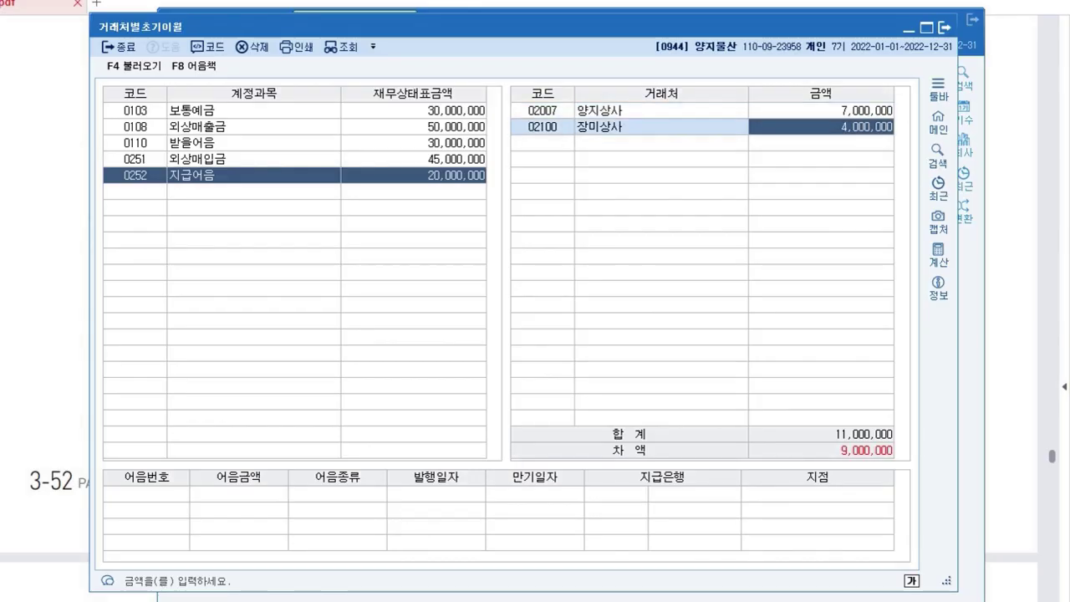
pyautogui.click(542, 143)
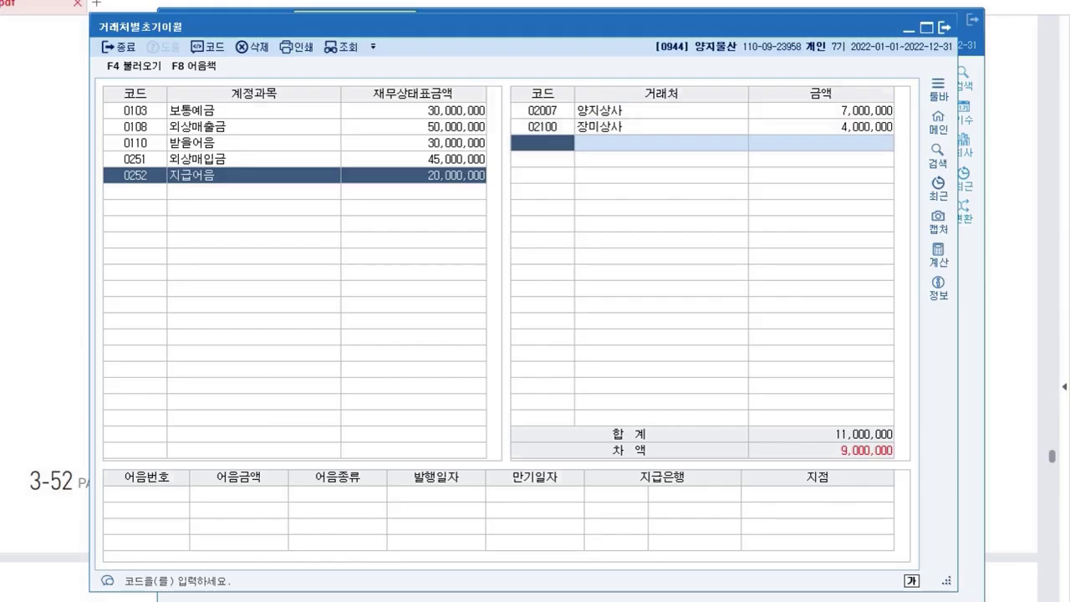
pyautogui.press('F2')
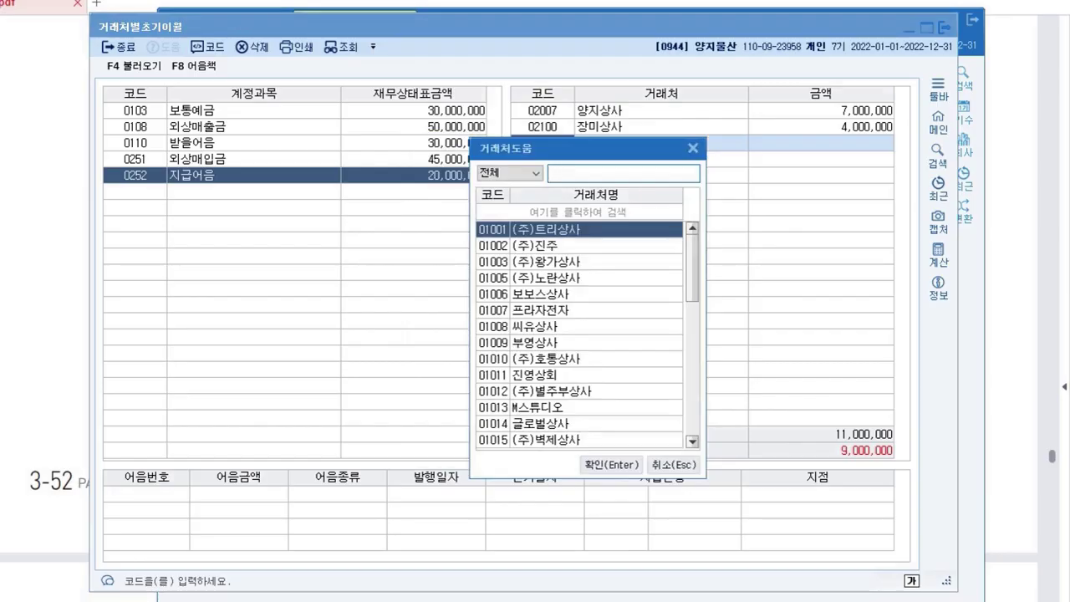
pyautogui.write('퓨리')
pyautogui.press('Return')
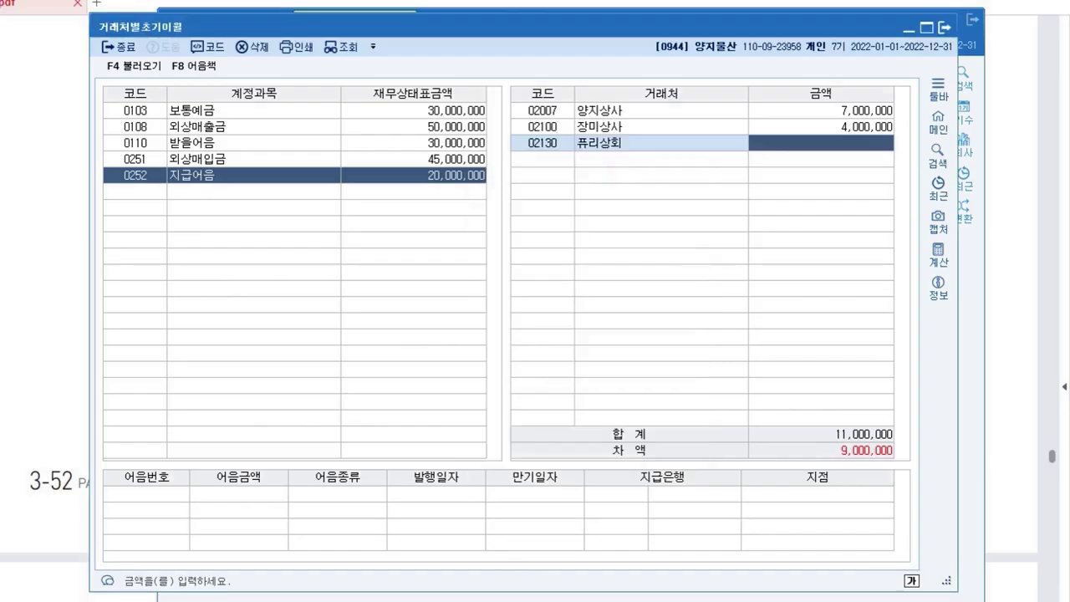
pyautogui.write('9000000')
pyautogui.press('Return')
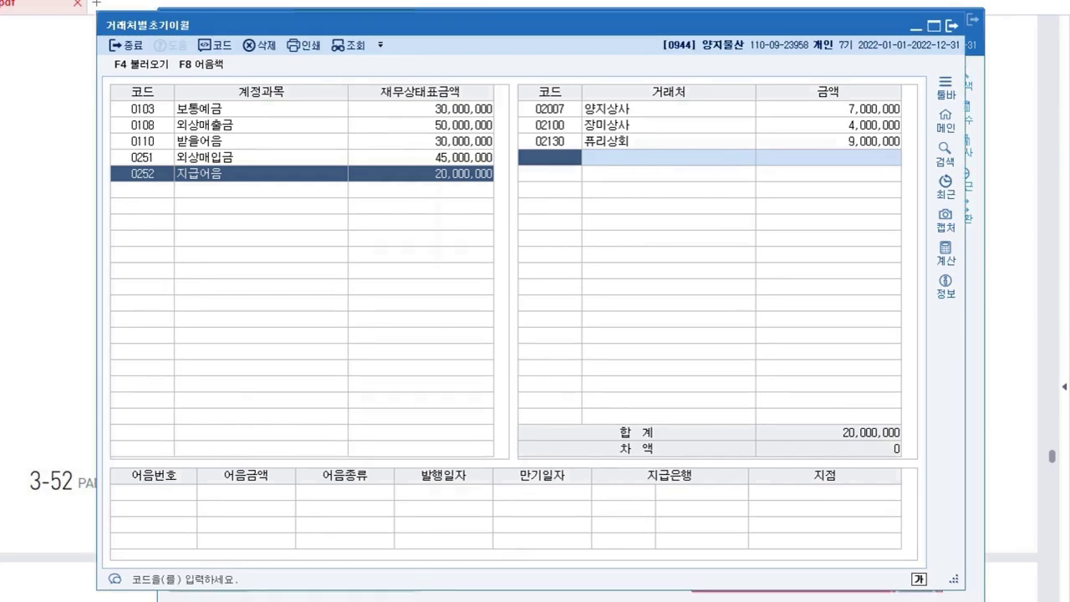
# Step: Close 거래처별초기이월 and go to item 2 of question 03 in the exam PDF
pyautogui.press('Escape')
pyautogui.hotkey('alt', 'Tab')
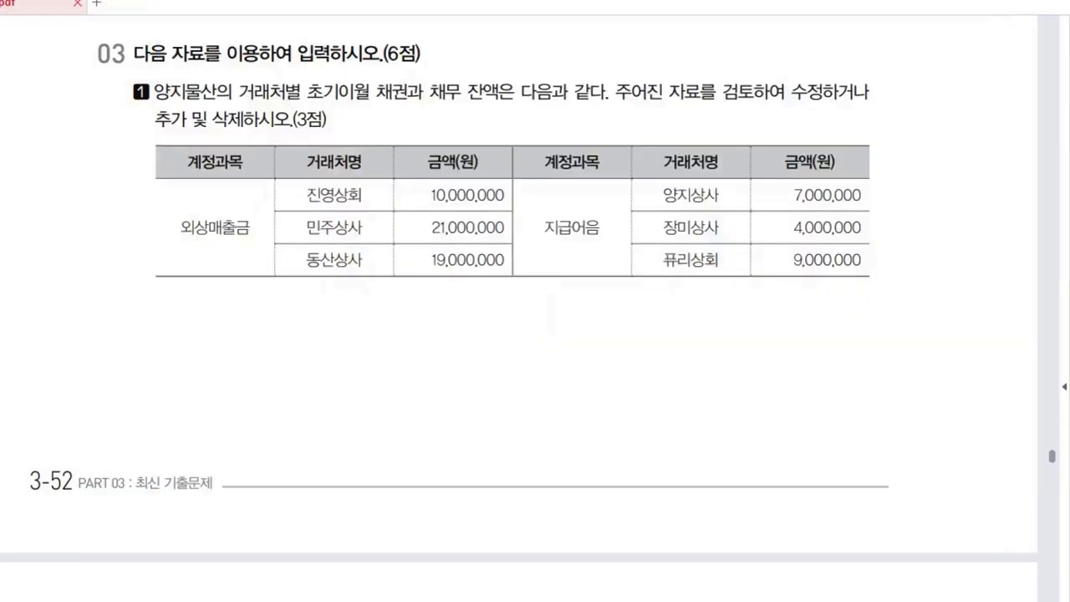
pyautogui.scroll(-3, 535, 301)
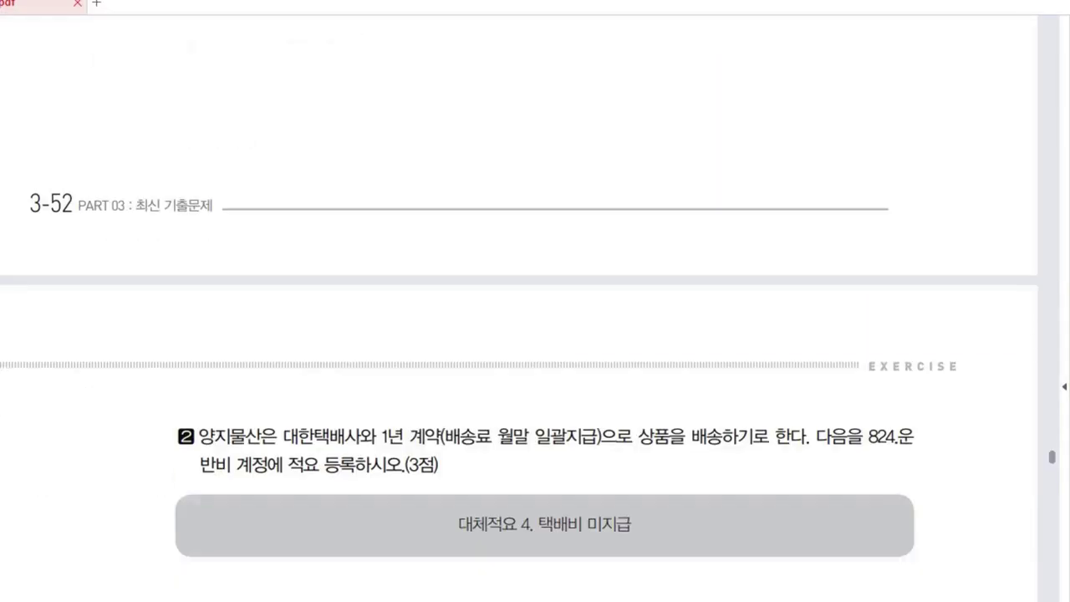
# Step: Check the 지급어음 opening balances in 거래처별초기이월 against item 1's table in the exam PDF, and return to item 2
pyautogui.scroll(3, 534, 301)
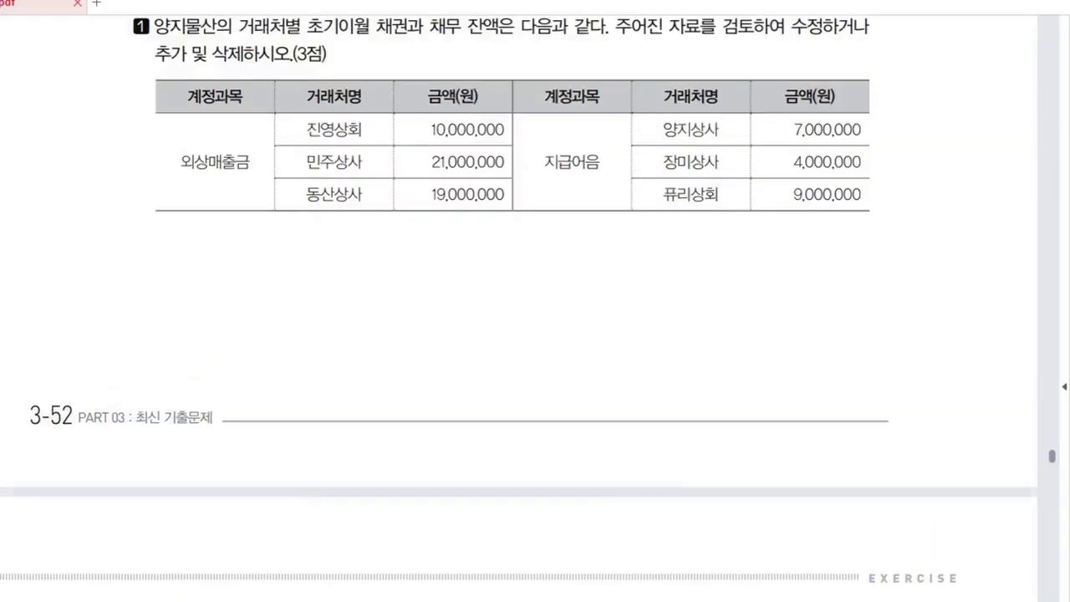
pyautogui.hotkey('alt', 'Tab')
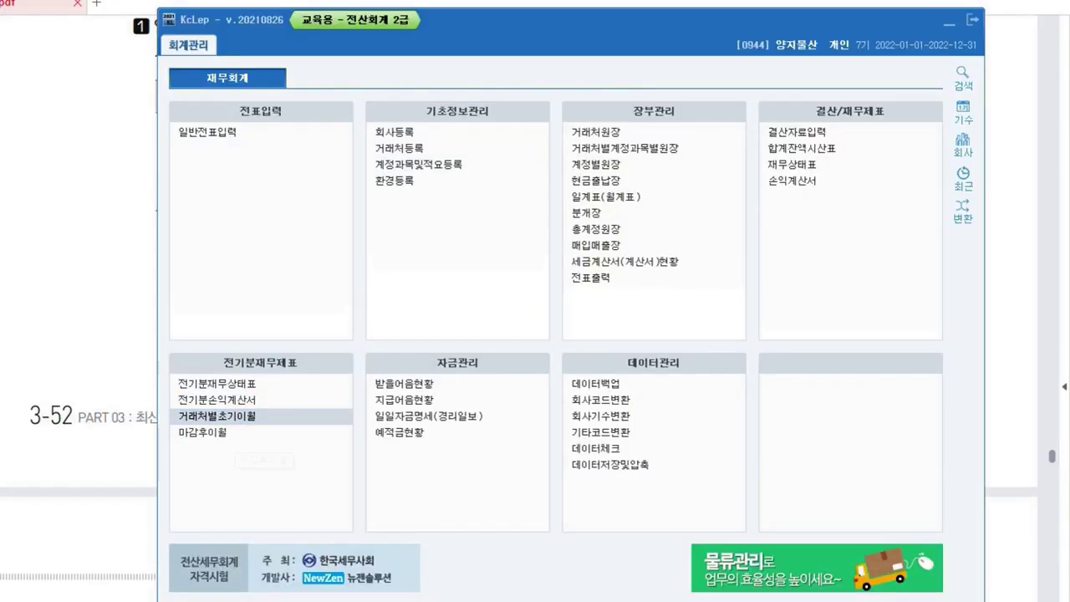
pyautogui.click(218, 416)
pyautogui.click(420, 173)
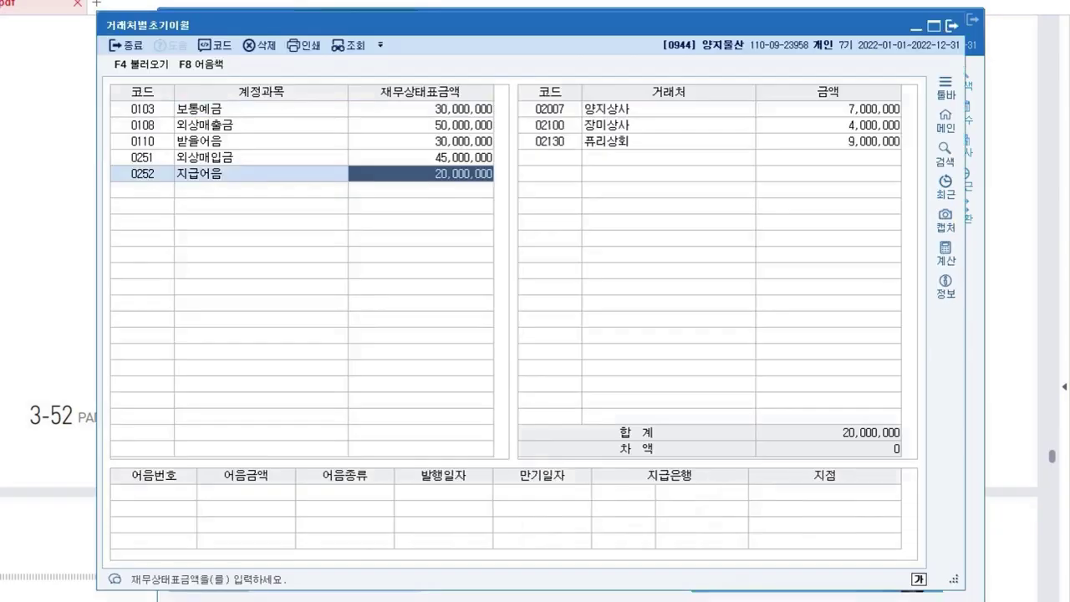
pyautogui.moveTo(535, 26); pyautogui.dragTo(542, 26)
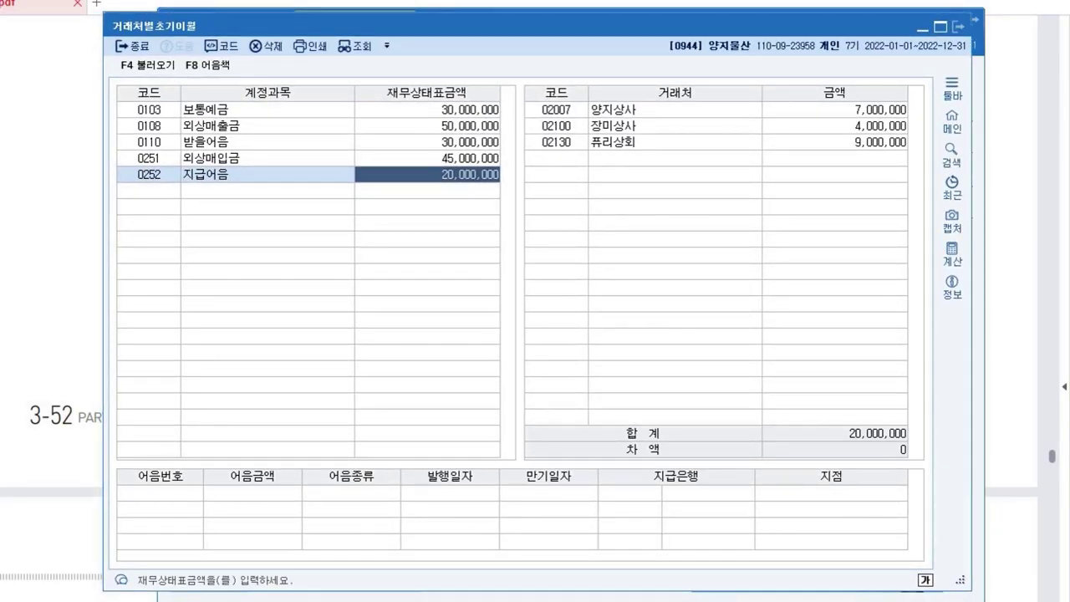
pyautogui.click(958, 27)
pyautogui.click(940, 20)
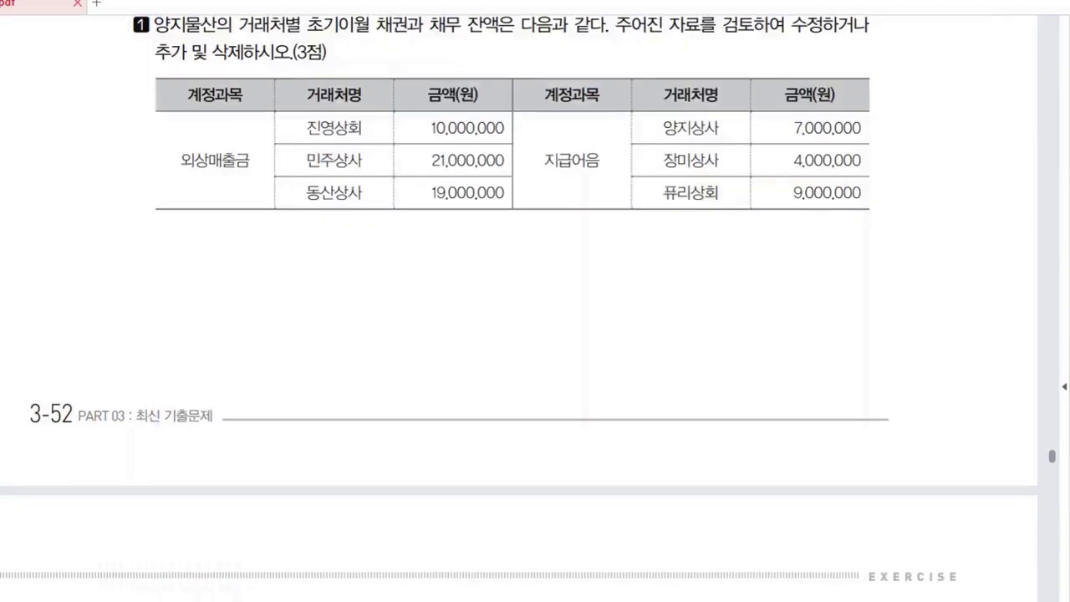
pyautogui.scroll(-7, 535, 301)
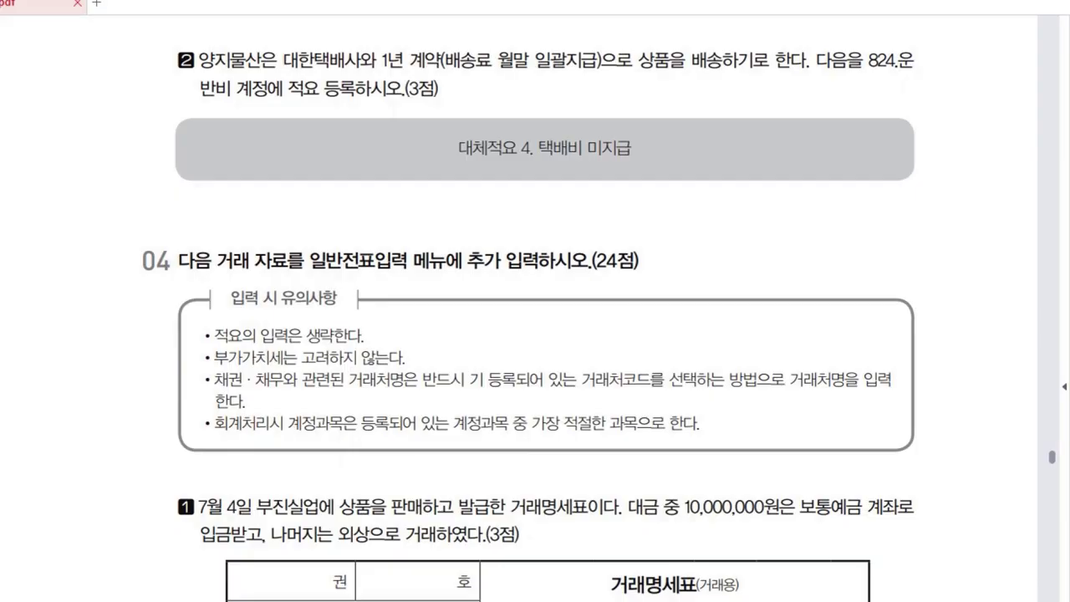
# Step: Register 대체적요 number 4 as 택배비 미지급 under account 0824 운반비 in 계정과목및적요등록, and close it
pyautogui.hotkey('alt', 'Tab')
pyautogui.click(444, 165)
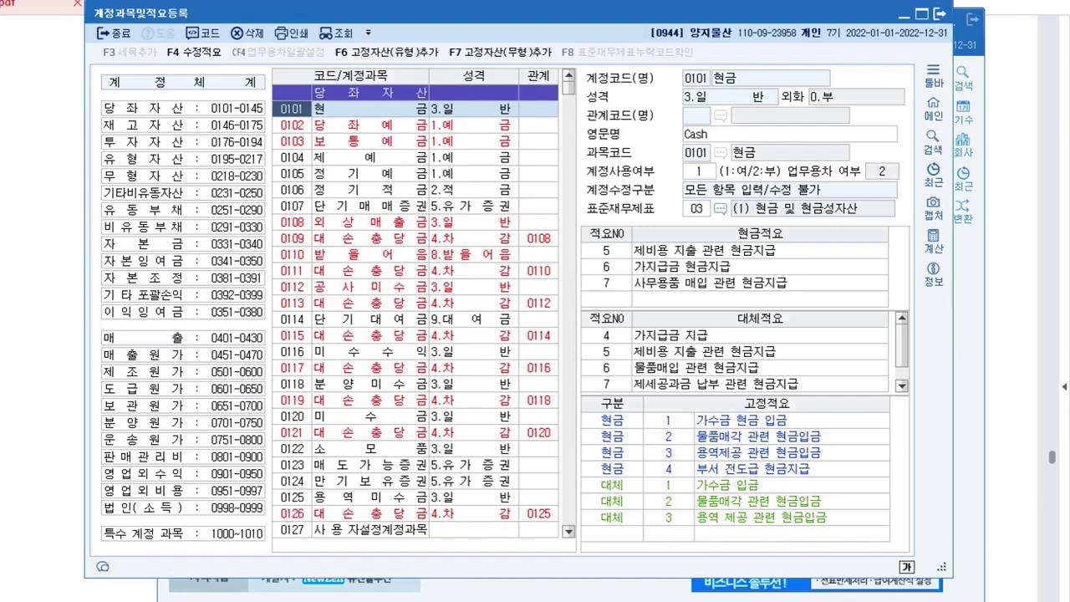
pyautogui.write('824')
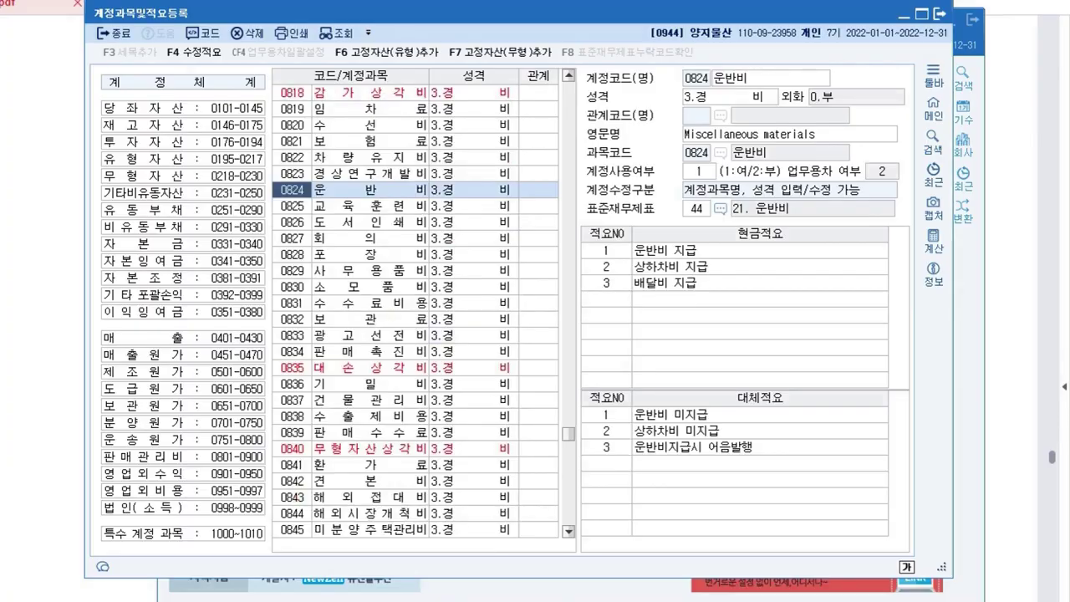
pyautogui.click(606, 463)
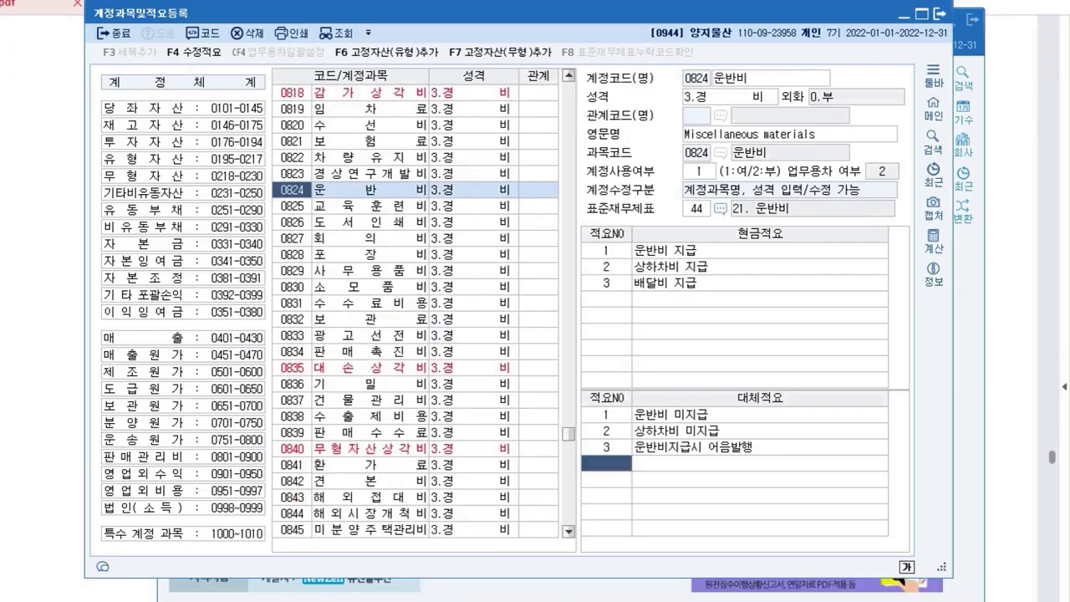
pyautogui.write('4')
pyautogui.press('Return')
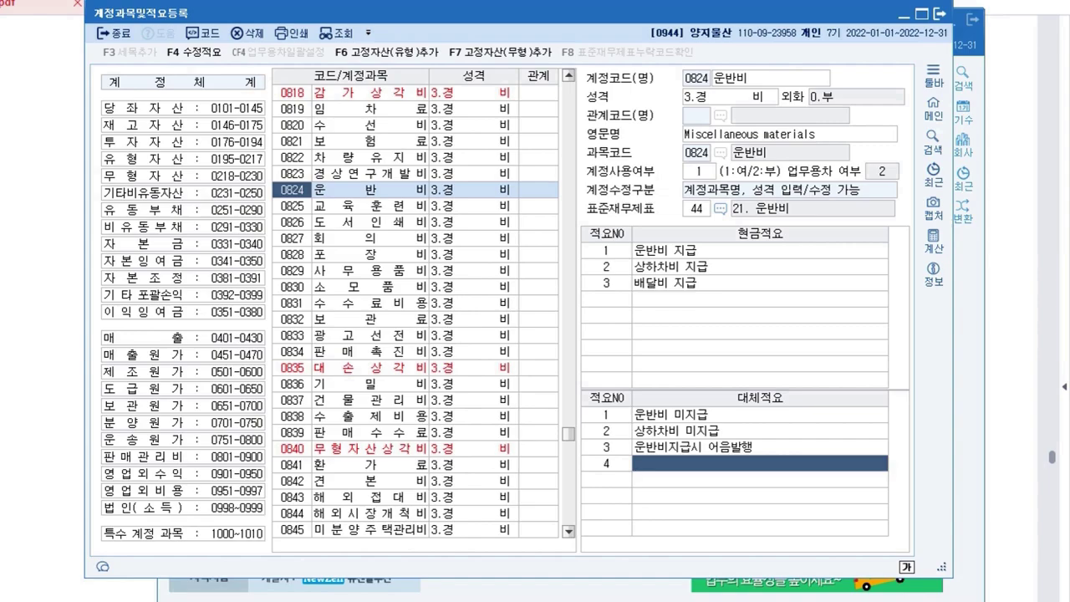
pyautogui.write('택배비 미지급')
pyautogui.press('Return')
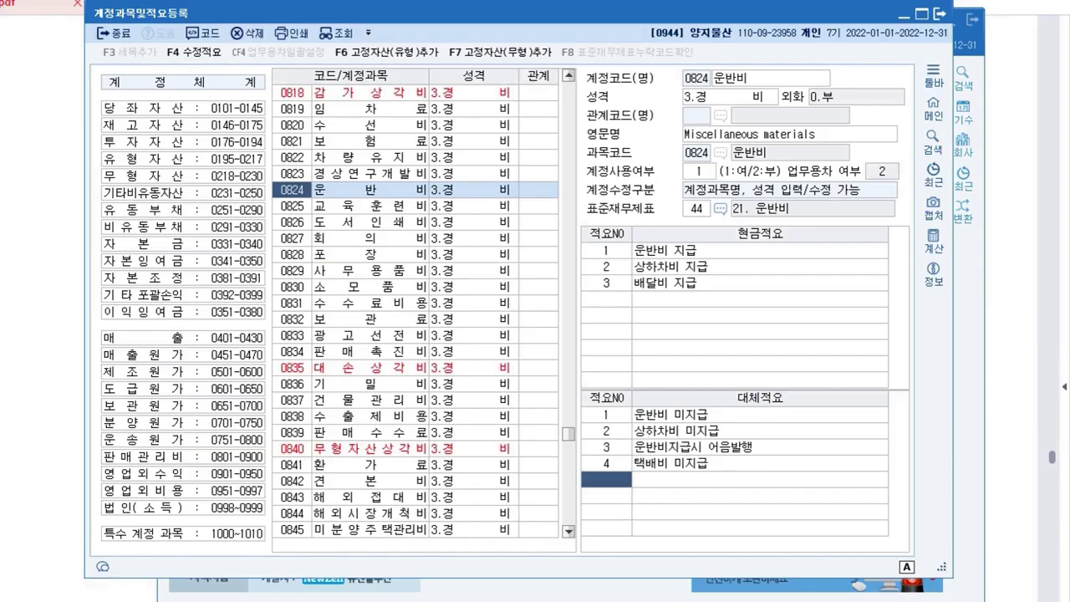
pyautogui.click(759, 463)
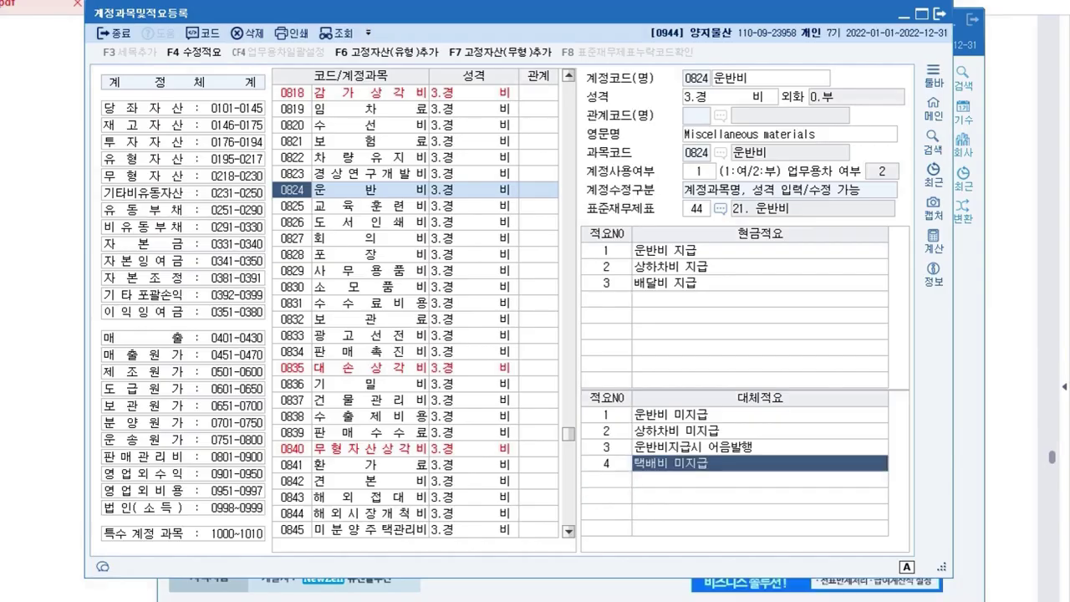
pyautogui.press('Escape')
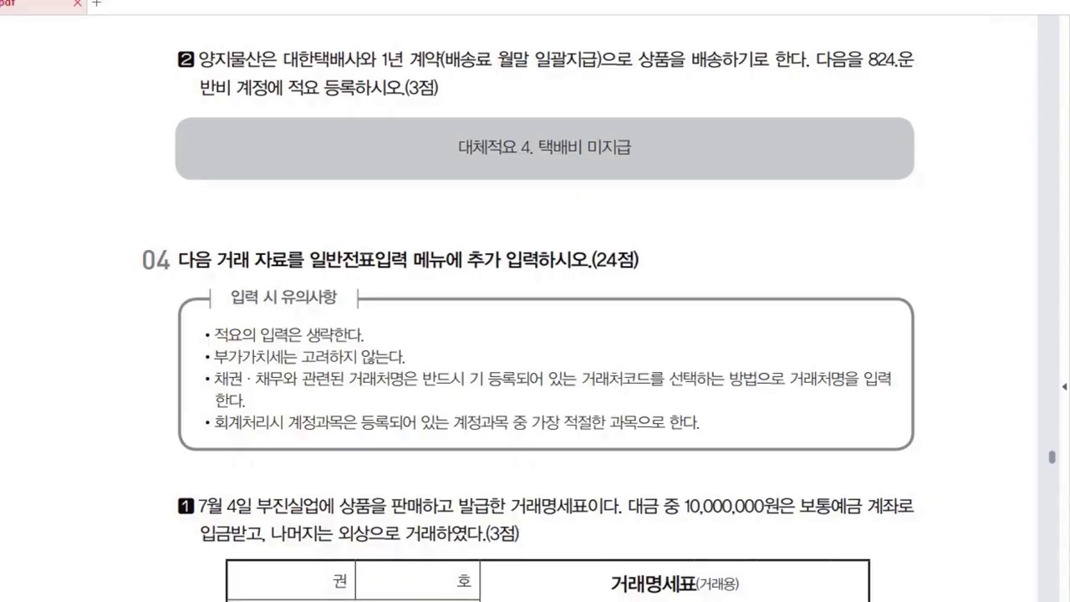
# Step: Open 일반전표입력 for question 04 and minimize the KcLep windows to uncover the exam PDF
pyautogui.scroll(-3, 543, 335)
pyautogui.scroll(-1, 544, 335)
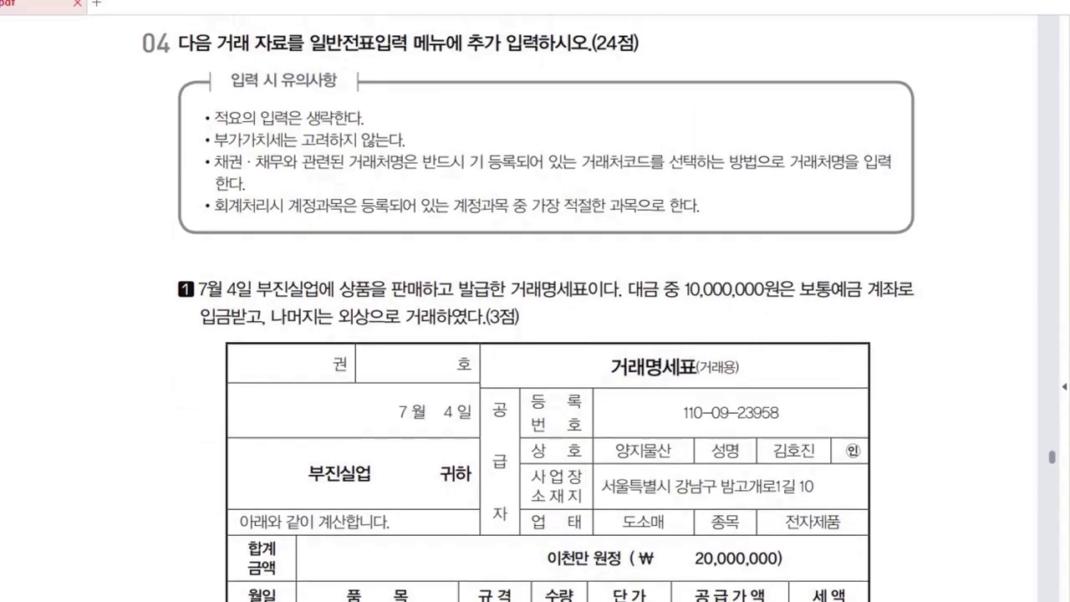
pyautogui.hotkey('alt', 'Tab')
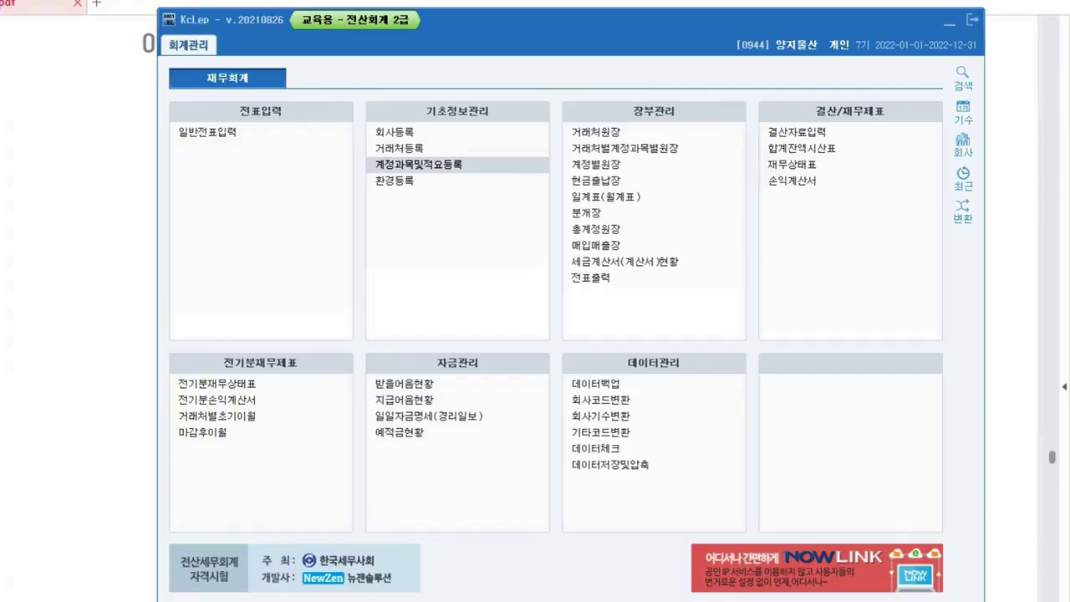
pyautogui.moveTo(569, 21); pyautogui.dragTo(544, 103)
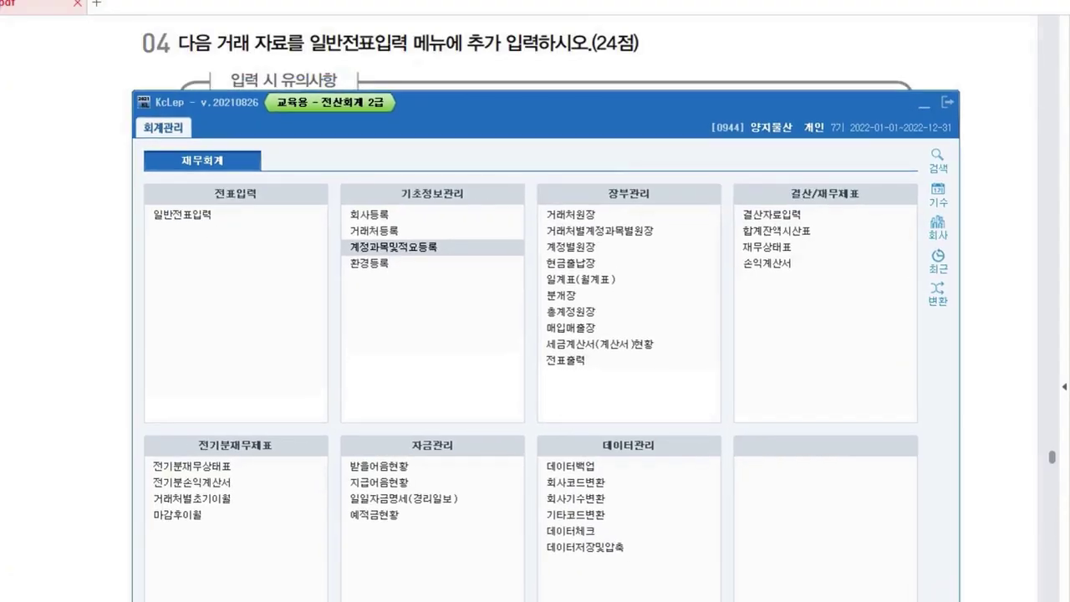
pyautogui.click(182, 215)
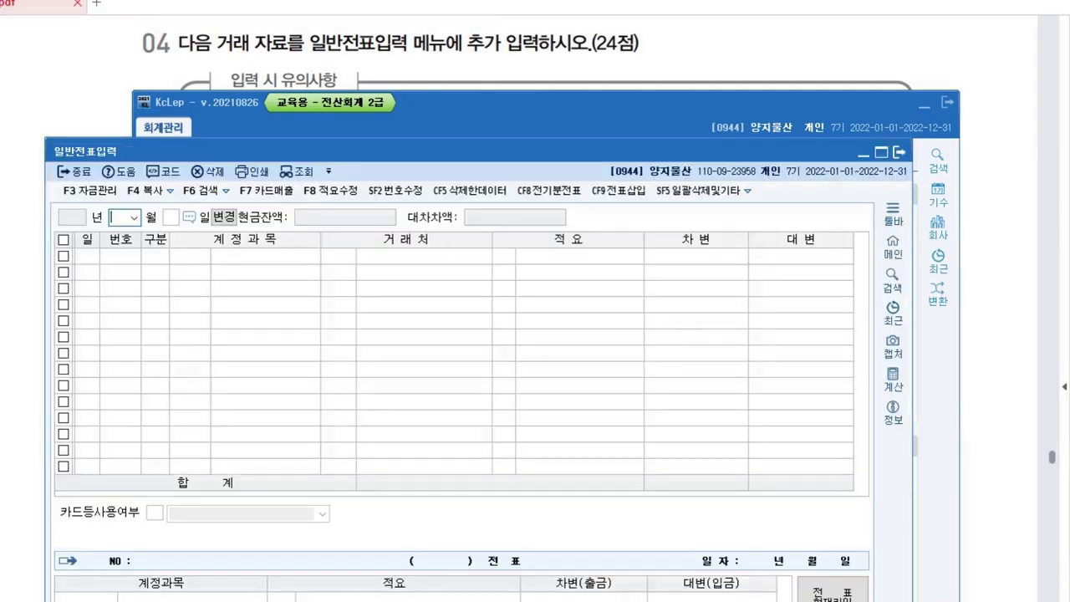
pyautogui.moveTo(468, 152); pyautogui.dragTo(491, 155)
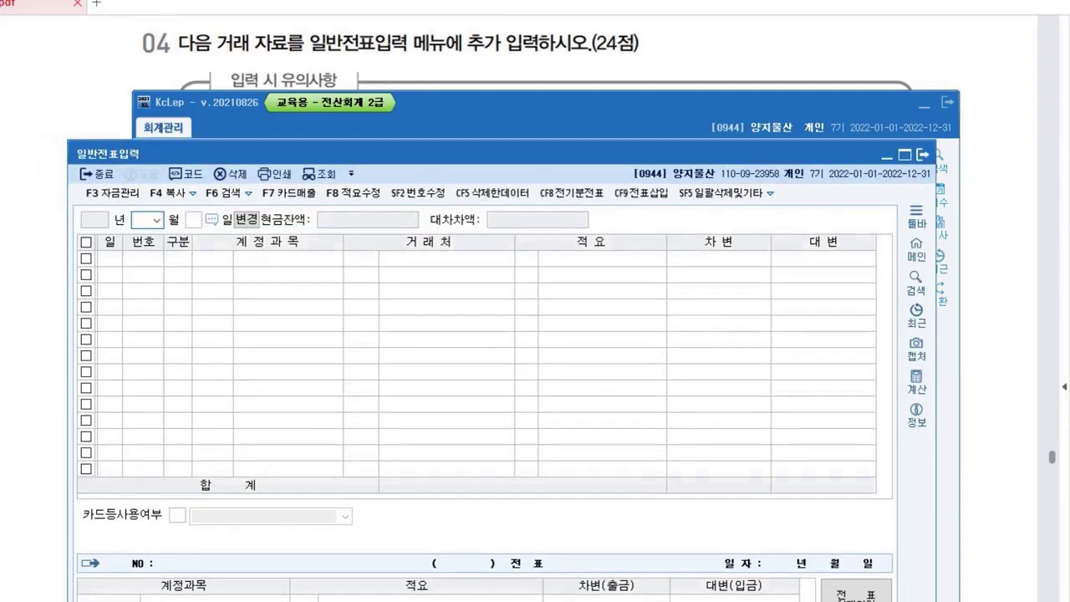
pyautogui.click(923, 106)
pyautogui.click(887, 156)
# Step: Read the 부진실업 transaction statement in item 1 and set the 일반전표입력 voucher date to July 4
pyautogui.scroll(-1, 887, 156)
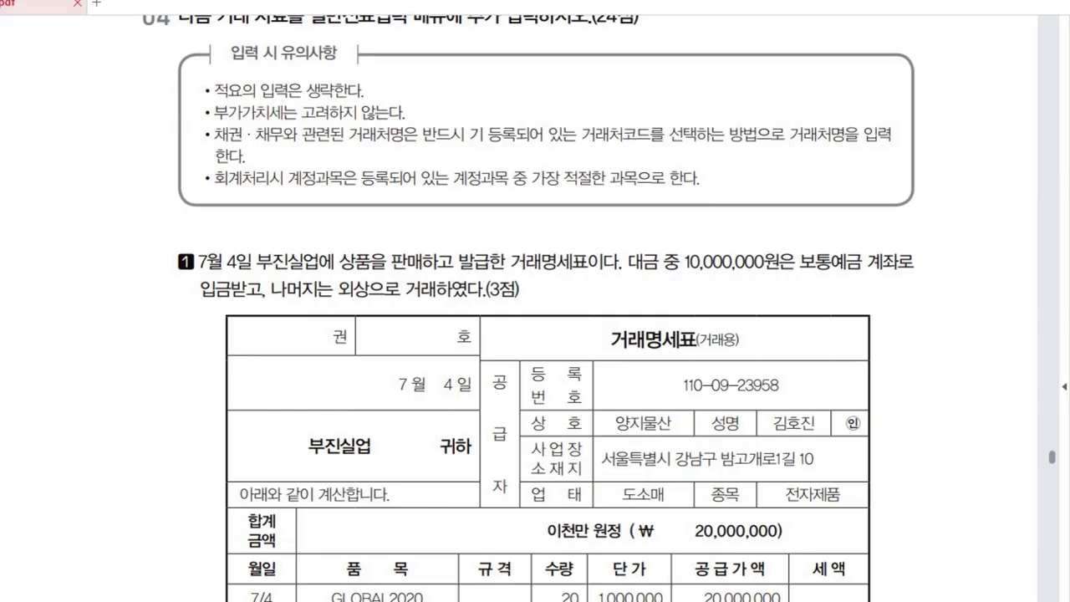
pyautogui.scroll(-5, 547, 334)
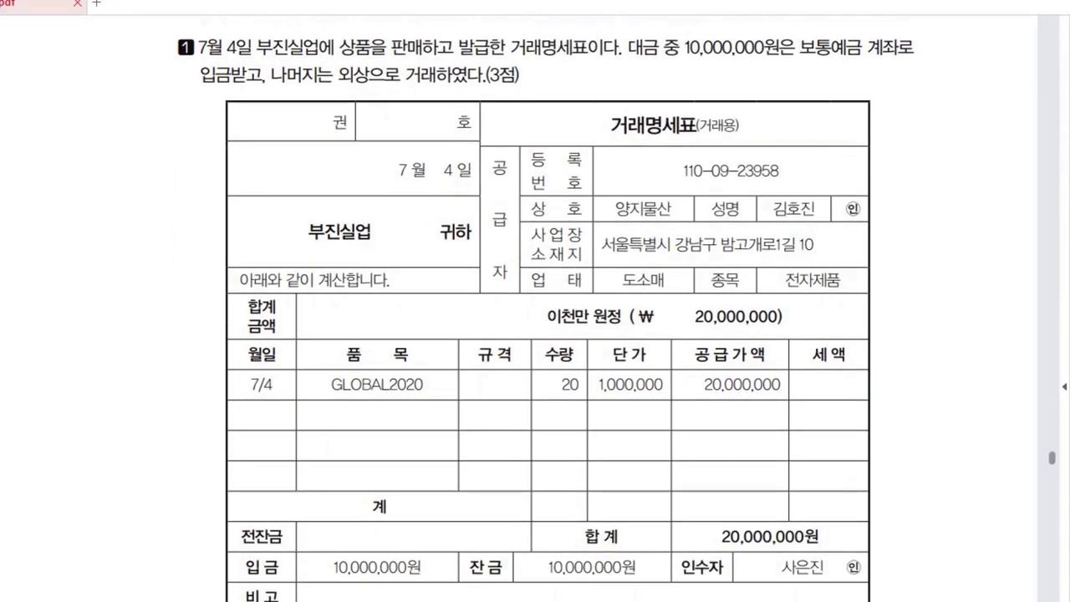
pyautogui.hotkey('alt', 'Tab')
pyautogui.write('7')
pyautogui.press('Return')
pyautogui.write('4')
pyautogui.press('Return')
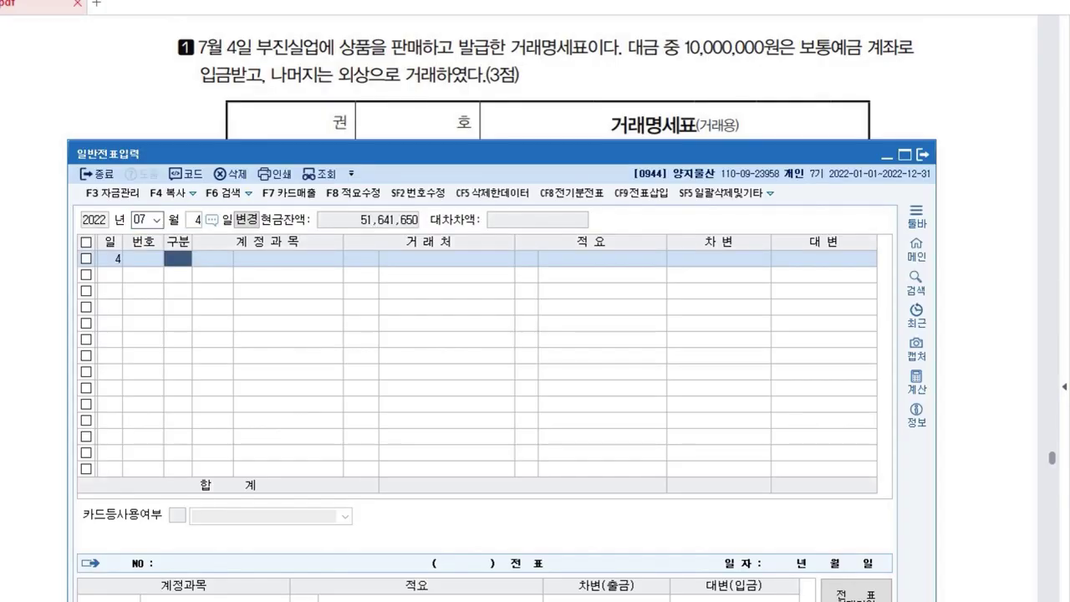
# Step: Uncover the item 1 statement and handwrite the credit side of its journal entry in red above it: 상품매출 20,000,000
pyautogui.moveTo(502, 154); pyautogui.dragTo(515, 583)
pyautogui.moveTo(515, 468); pyautogui.dragTo(515, 455)
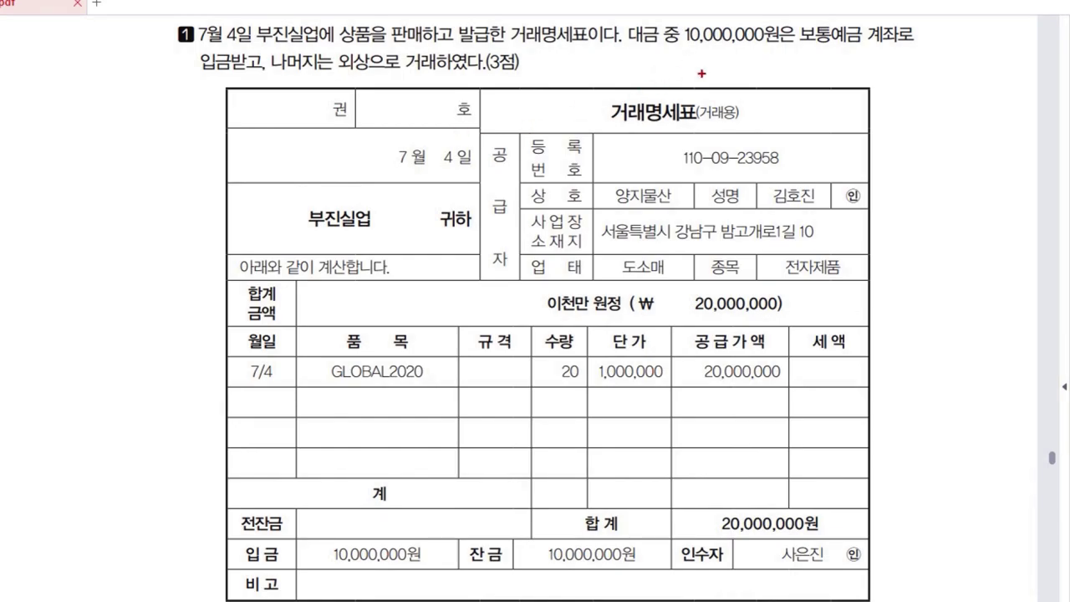
pyautogui.moveTo(728, 59)
pyautogui.mouseDown()
pyautogui.moveTo(722, 86)
pyautogui.moveTo(771, 87)
pyautogui.moveTo(784, 76)
pyautogui.moveTo(780, 84)
pyautogui.mouseUp()
pyautogui.moveTo(779, 81); pyautogui.dragTo(795, 82)
pyautogui.moveTo(799, 72)
pyautogui.mouseDown()
pyautogui.moveTo(800, 84)
pyautogui.moveTo(807, 76)
pyautogui.moveTo(817, 86)
pyautogui.mouseUp()
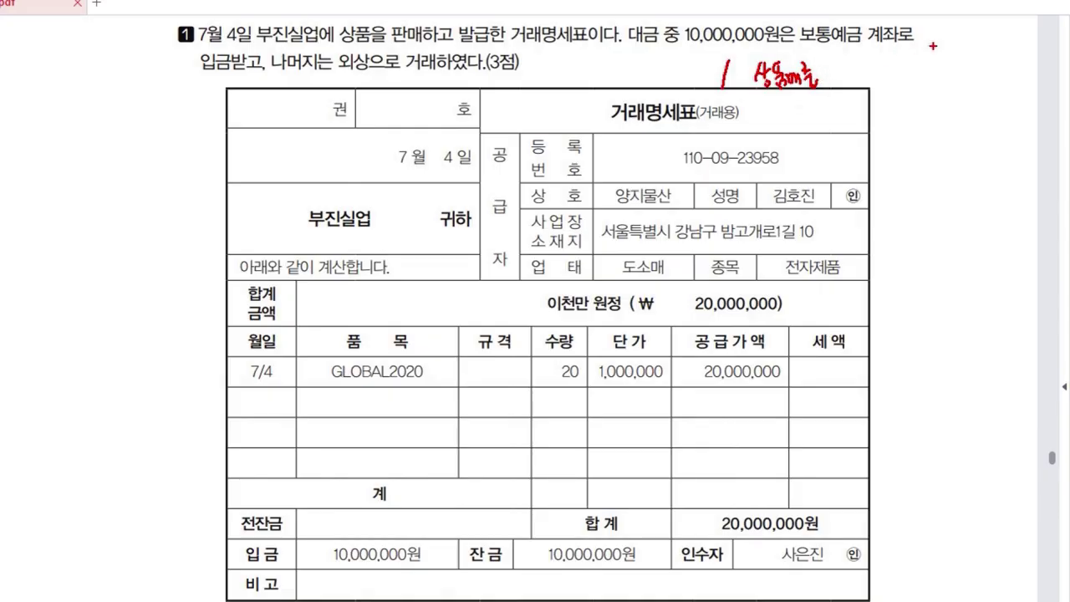
pyautogui.moveTo(846, 77)
pyautogui.mouseDown()
pyautogui.moveTo(857, 84)
pyautogui.moveTo(922, 67)
pyautogui.mouseUp()
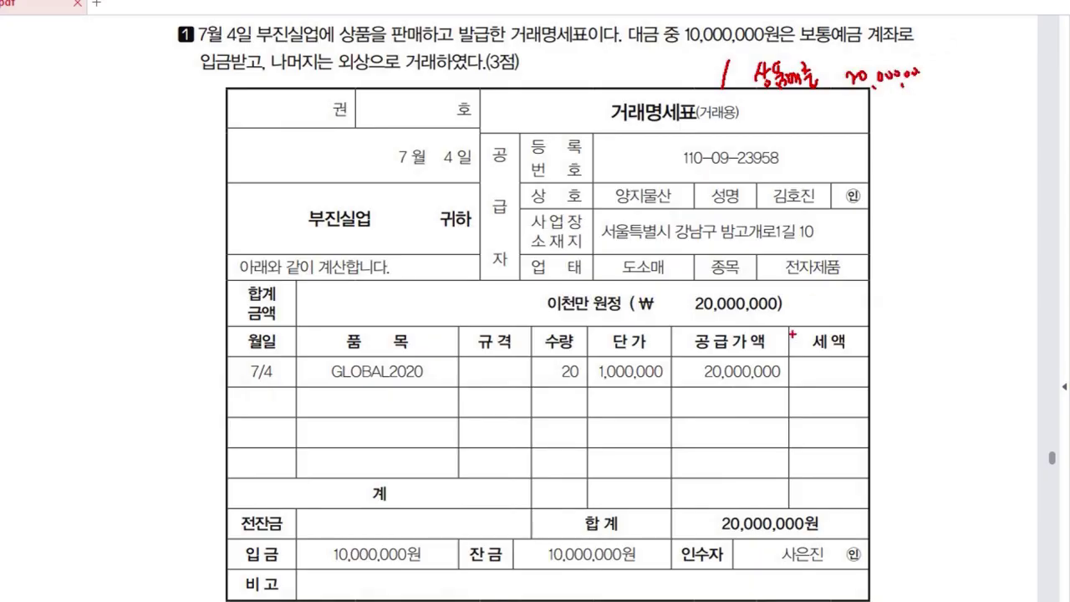
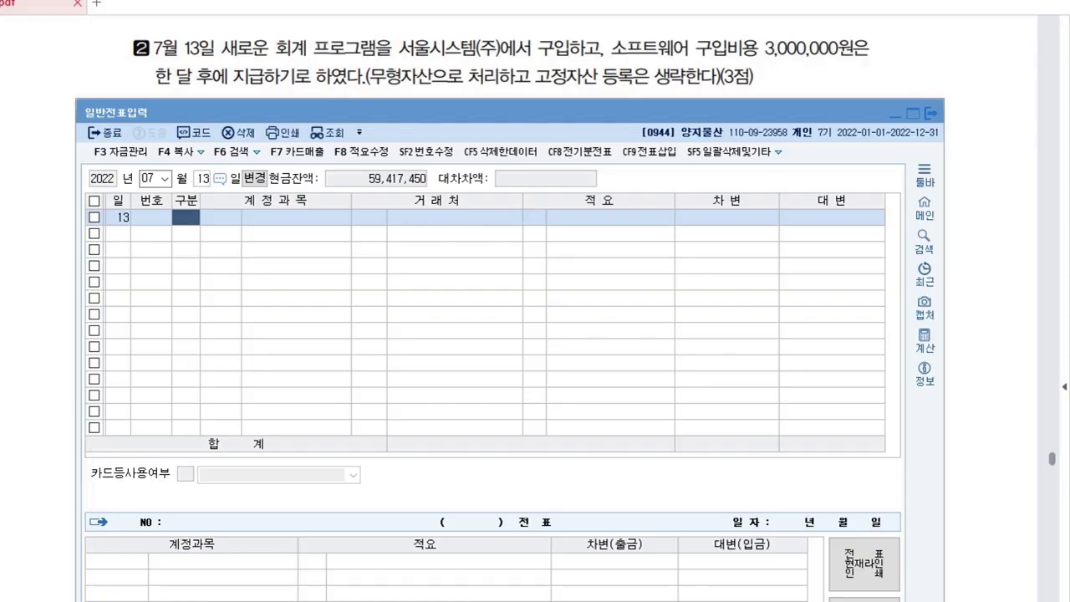
# Step: Underline the deferred payment phrase in item 2, handwrite 외상 branching into 외상매입금 and 미지급금, and clear the markings
pyautogui.moveTo(164, 87)
pyautogui.mouseDown()
pyautogui.moveTo(256, 82)
pyautogui.moveTo(242, 117)
pyautogui.moveTo(258, 97)
pyautogui.moveTo(279, 103)
pyautogui.moveTo(289, 123)
pyautogui.mouseUp()
pyautogui.moveTo(313, 86)
pyautogui.mouseDown()
pyautogui.moveTo(316, 99)
pyautogui.moveTo(366, 83)
pyautogui.moveTo(376, 87)
pyautogui.moveTo(373, 105)
pyautogui.mouseUp()
pyautogui.moveTo(315, 122)
pyautogui.mouseDown()
pyautogui.moveTo(323, 134)
pyautogui.moveTo(349, 122)
pyautogui.moveTo(371, 129)
pyautogui.moveTo(365, 139)
pyautogui.moveTo(359, 125)
pyautogui.mouseUp()
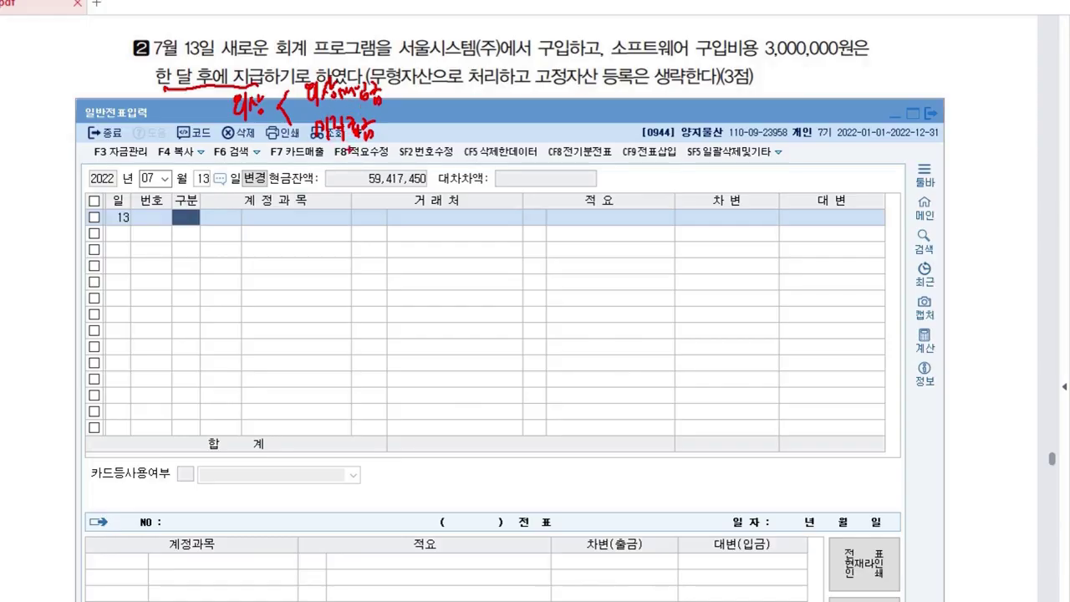
pyautogui.press('Escape')
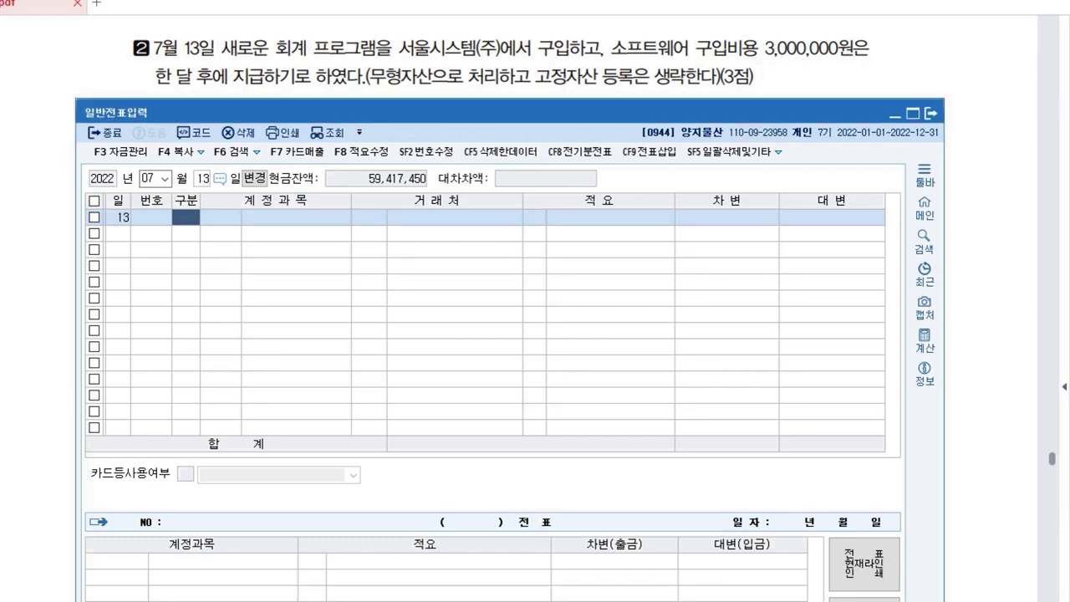
# Step: Start a debit (차변) line with account 0227 소프트웨어 in the July 13 voucher
pyautogui.press('3')
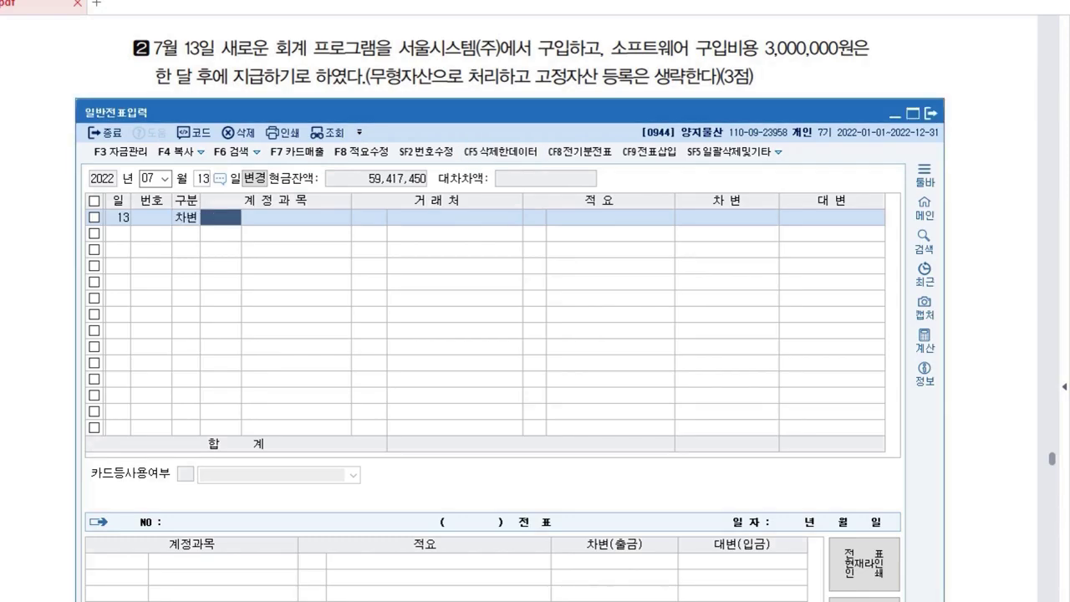
pyautogui.write('227')
pyautogui.press('Return')
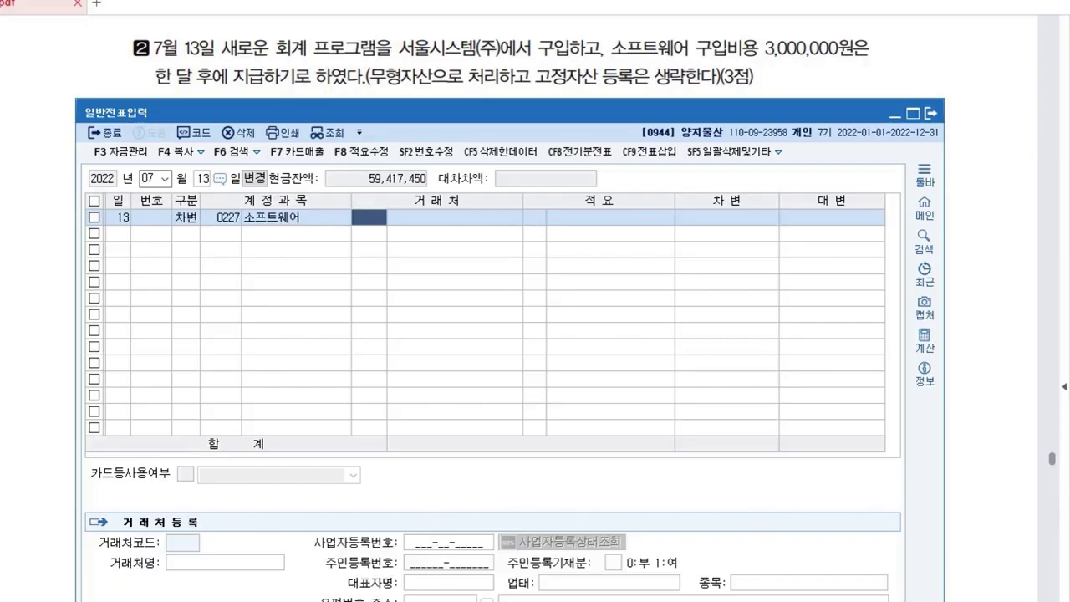
pyautogui.write('1001')
pyautogui.press('Return')
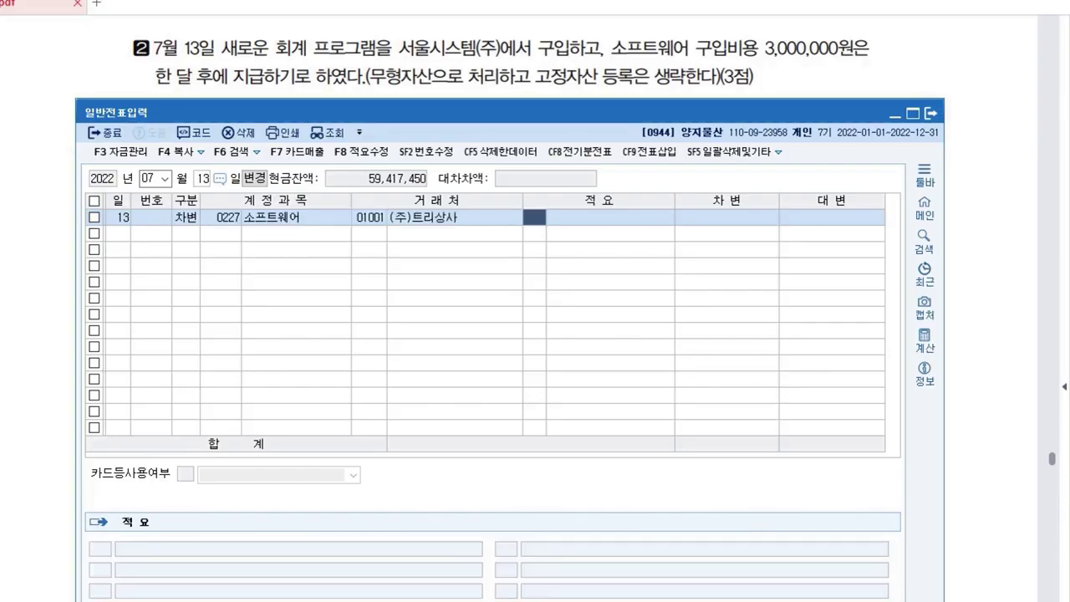
pyautogui.hotkey('shift', 'Tab')
pyautogui.press('Tab')
pyautogui.press('Delete')
pyautogui.press('Return')
pyautogui.press('Left')
pyautogui.press('Left')
pyautogui.press('Delete')
pyautogui.press('Return')
# Step: Enter a debit amount of 3,000,000 on the 소프트웨어 line, leaving customer and note blank
pyautogui.press('Return')
pyautogui.press('Return')
pyautogui.press('Return')
pyautogui.write('3')
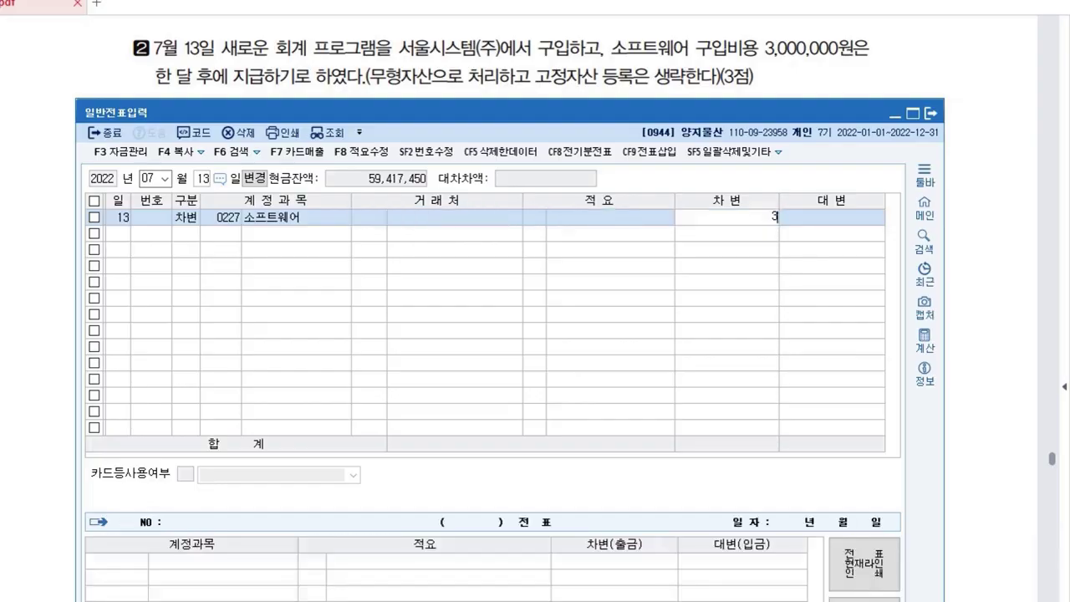
pyautogui.write(',000,000')
pyautogui.press('Return')
# Step: Add a credit (대변) line with account 0253 미지급금 for 3,000,000 to the July 13 voucher
pyautogui.write('4')
pyautogui.press('Return')
pyautogui.write('253')
pyautogui.press('Return')
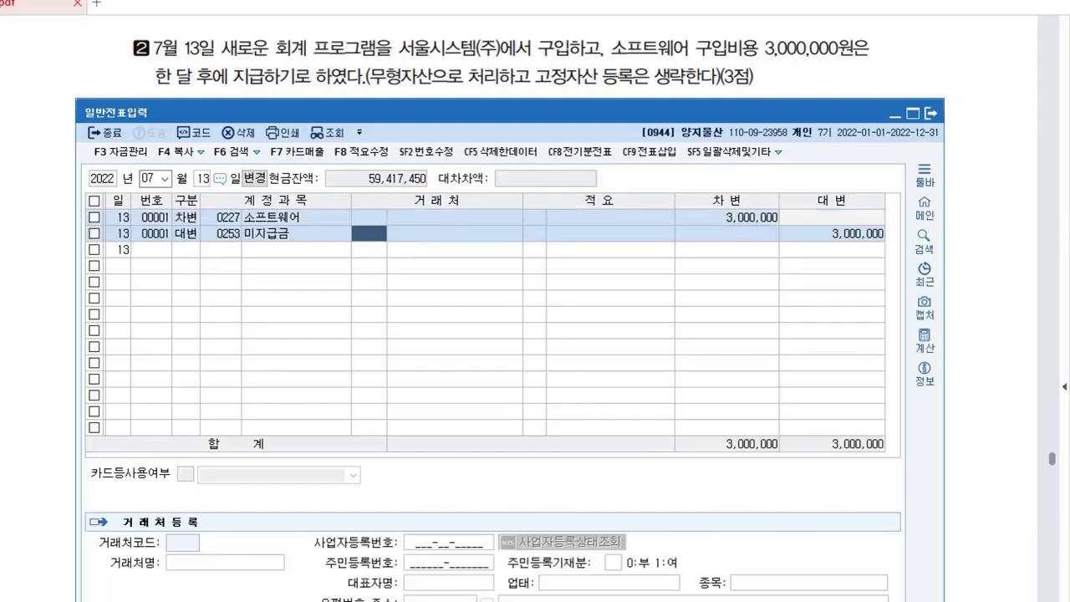
# Step: Look up 서울 in the customer list and assign 서울시스템(주) (02006) to the 미지급금 line
pyautogui.hotkey('shift', 'Tab')
pyautogui.press('Return')
pyautogui.write('서울')
pyautogui.press('Return')
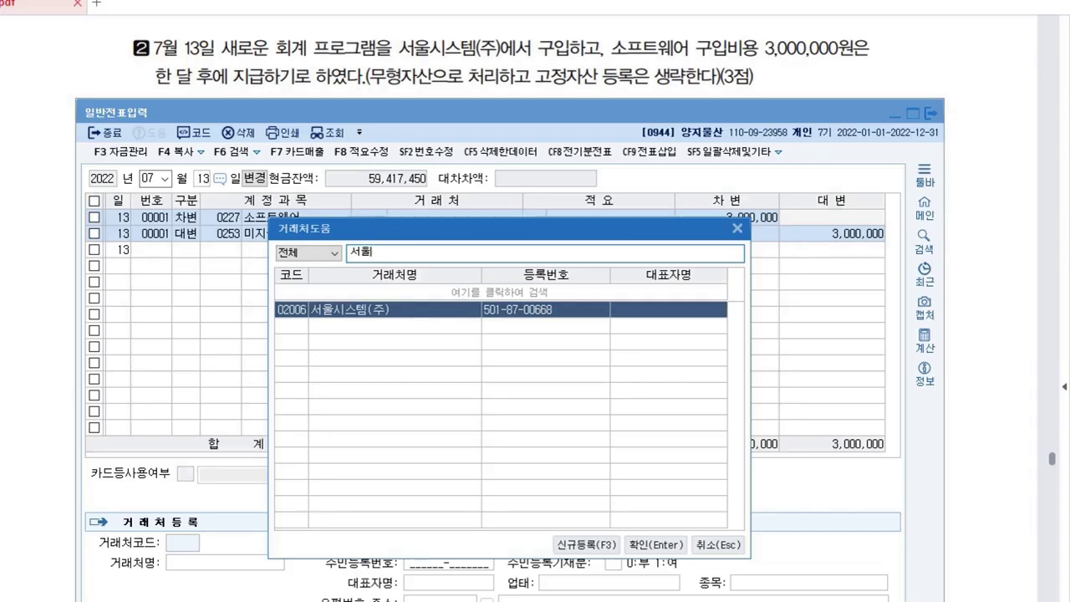
pyautogui.press('Return')
pyautogui.press('Return')
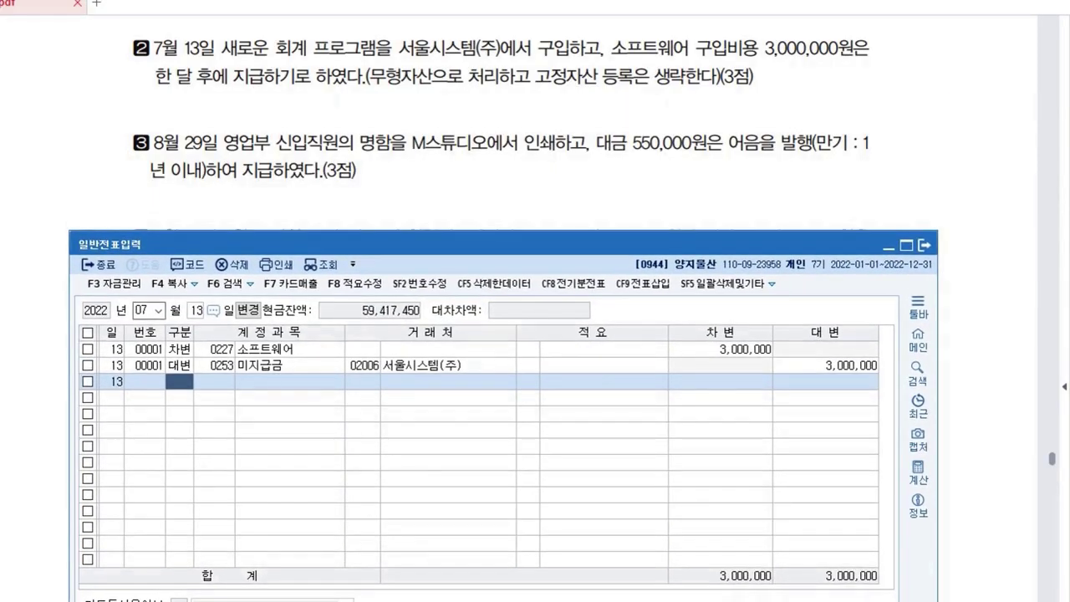
# Step: Set the general voucher date to August 29
pyautogui.click(142, 310)
pyautogui.write('08')
pyautogui.press('Return')
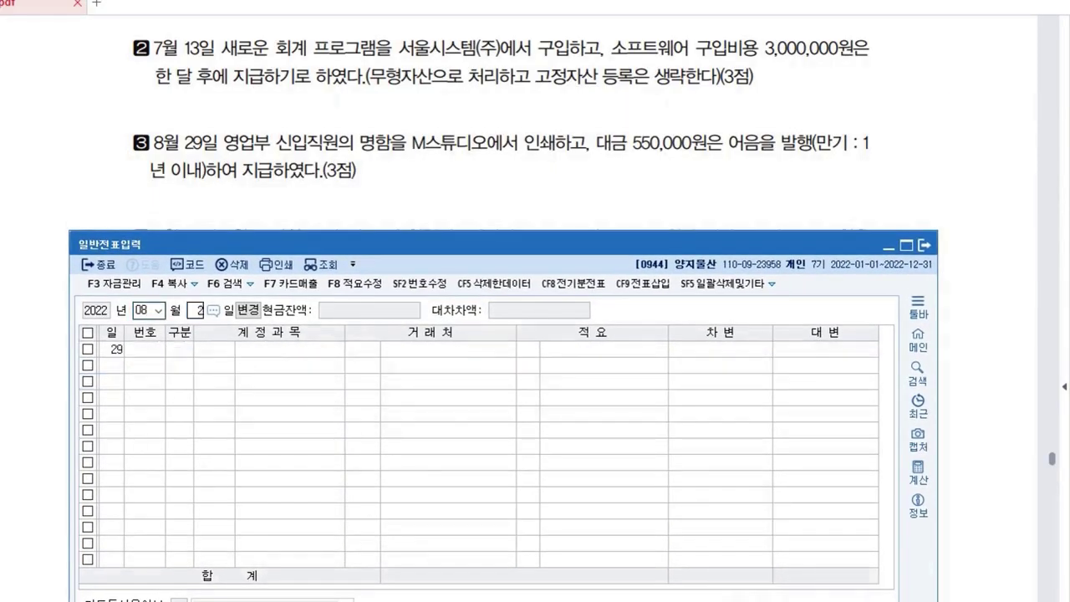
pyautogui.write('29')
pyautogui.press('Return')
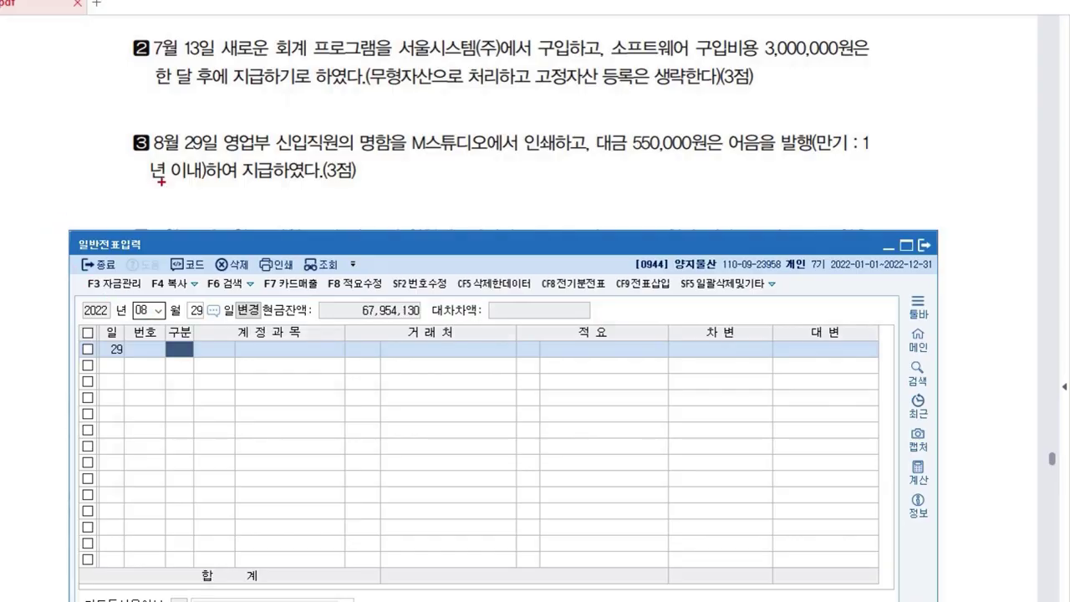
pyautogui.moveTo(221, 206)
pyautogui.mouseDown()
pyautogui.moveTo(251, 226)
pyautogui.moveTo(264, 206)
pyautogui.moveTo(273, 226)
pyautogui.moveTo(298, 209)
pyautogui.moveTo(294, 224)
pyautogui.moveTo(307, 227)
pyautogui.moveTo(334, 207)
pyautogui.moveTo(348, 227)
pyautogui.mouseUp()
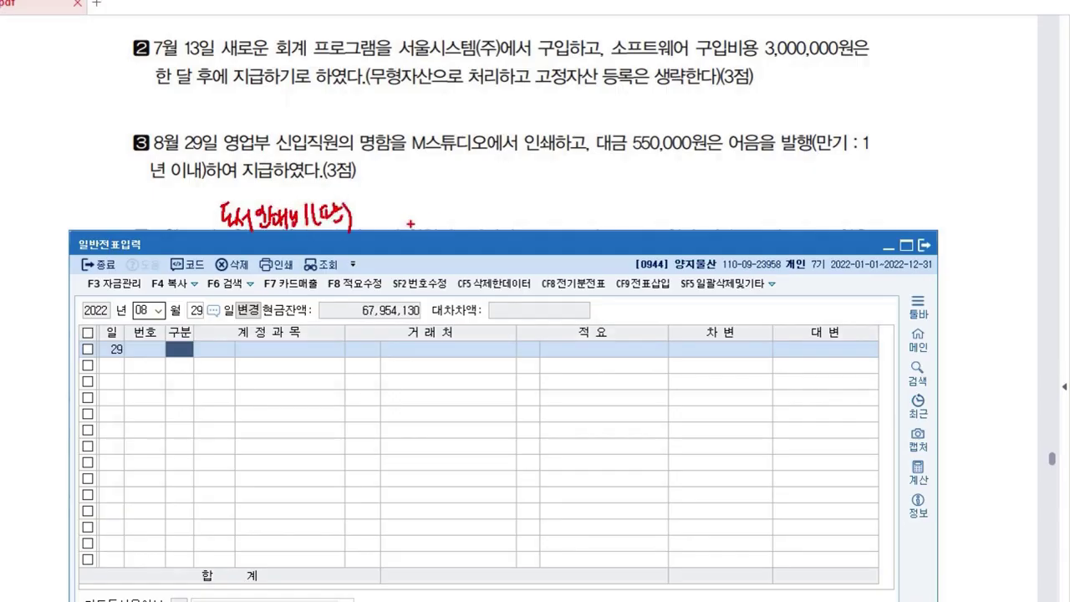
pyautogui.moveTo(401, 202)
pyautogui.mouseDown()
pyautogui.moveTo(398, 232)
pyautogui.moveTo(415, 221)
pyautogui.mouseUp()
pyautogui.moveTo(417, 216)
pyautogui.mouseDown()
pyautogui.moveTo(416, 234)
pyautogui.moveTo(427, 221)
pyautogui.moveTo(398, 242)
pyautogui.moveTo(458, 222)
pyautogui.mouseUp()
pyautogui.moveTo(464, 219); pyautogui.dragTo(470, 222)
pyautogui.moveTo(535, 195); pyautogui.dragTo(525, 252)
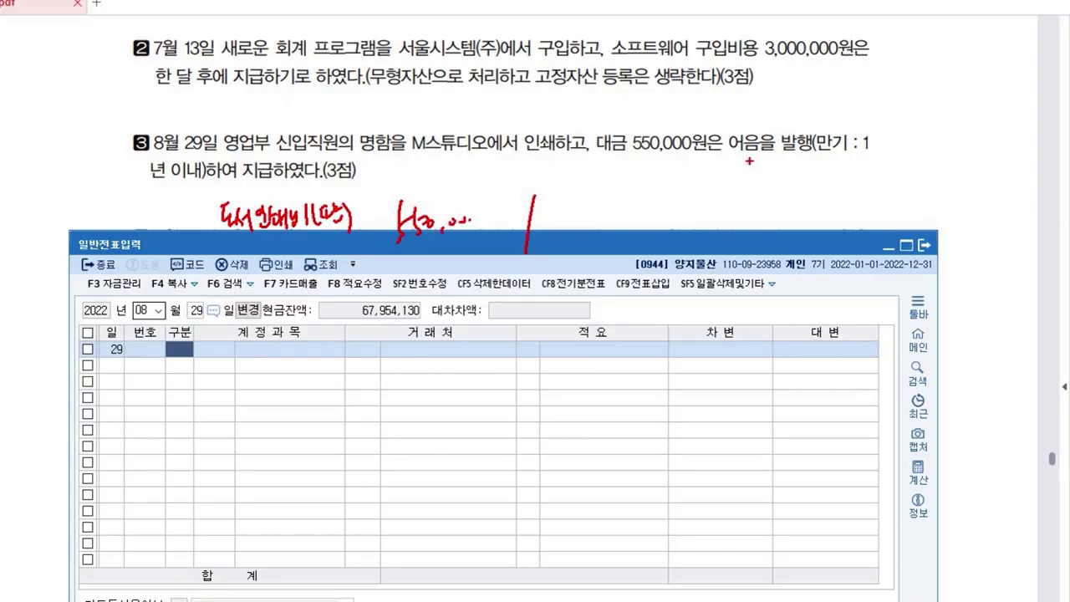
pyautogui.moveTo(732, 161); pyautogui.dragTo(751, 179)
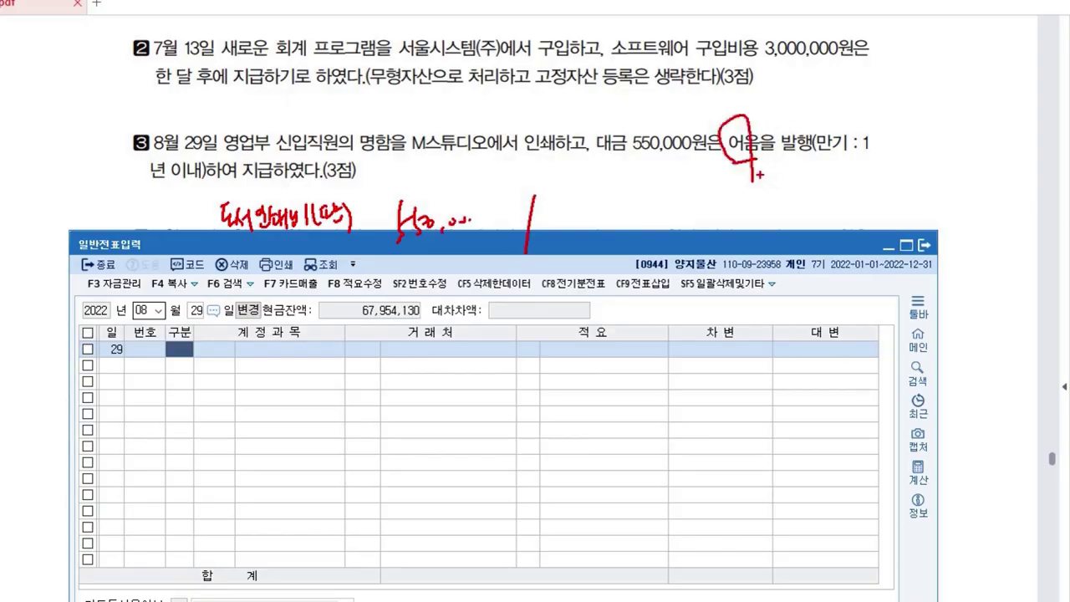
pyautogui.moveTo(763, 170)
pyautogui.mouseDown()
pyautogui.moveTo(758, 178)
pyautogui.moveTo(777, 155)
pyautogui.moveTo(791, 180)
pyautogui.moveTo(812, 159)
pyautogui.moveTo(821, 171)
pyautogui.moveTo(757, 181)
pyautogui.moveTo(773, 202)
pyautogui.moveTo(824, 196)
pyautogui.moveTo(832, 181)
pyautogui.moveTo(836, 205)
pyautogui.moveTo(849, 179)
pyautogui.moveTo(849, 197)
pyautogui.moveTo(836, 202)
pyautogui.mouseUp()
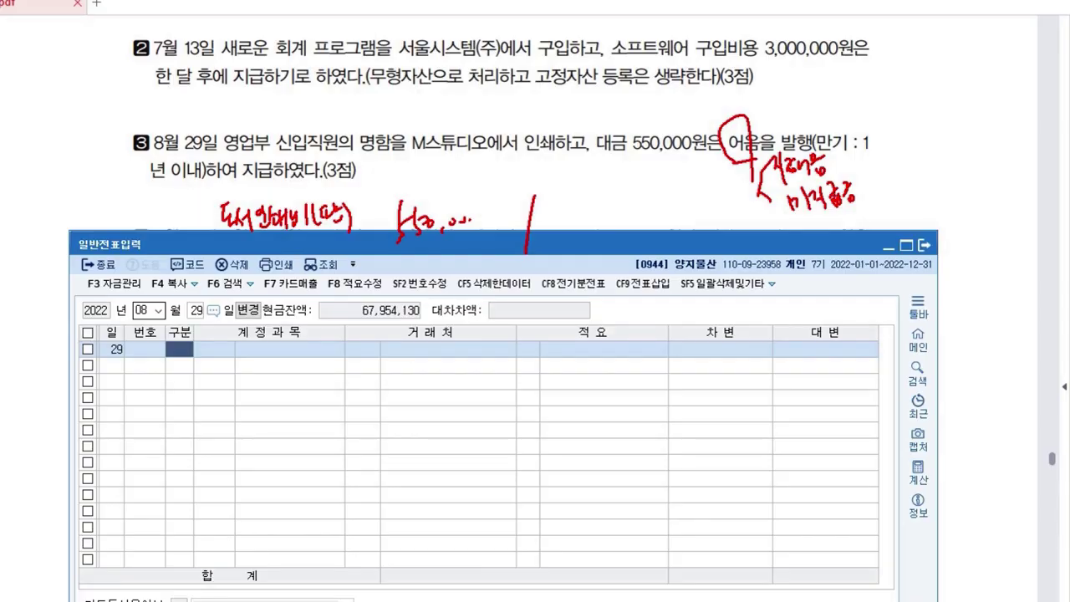
pyautogui.moveTo(558, 224)
pyautogui.mouseDown()
pyautogui.moveTo(585, 244)
pyautogui.moveTo(603, 226)
pyautogui.moveTo(618, 239)
pyautogui.moveTo(628, 217)
pyautogui.moveTo(645, 236)
pyautogui.moveTo(674, 204)
pyautogui.moveTo(694, 227)
pyautogui.moveTo(750, 215)
pyautogui.mouseUp()
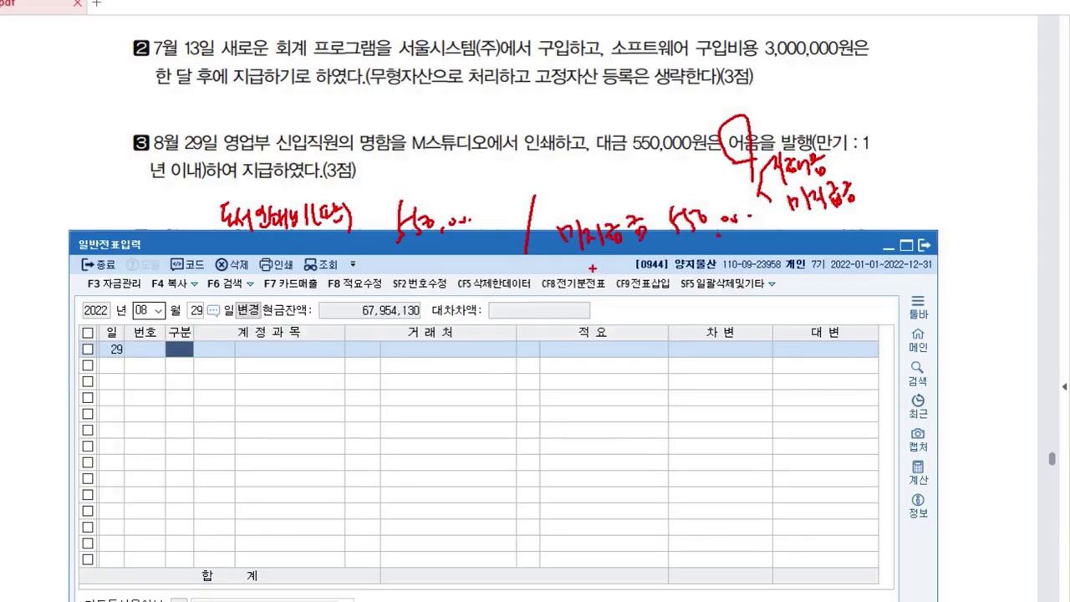
pyautogui.moveTo(593, 257)
pyautogui.mouseDown()
pyautogui.moveTo(593, 284)
pyautogui.moveTo(617, 269)
pyautogui.moveTo(639, 273)
pyautogui.moveTo(649, 255)
pyautogui.moveTo(665, 279)
pyautogui.moveTo(684, 264)
pyautogui.moveTo(697, 300)
pyautogui.mouseUp()
pyautogui.press('Escape')
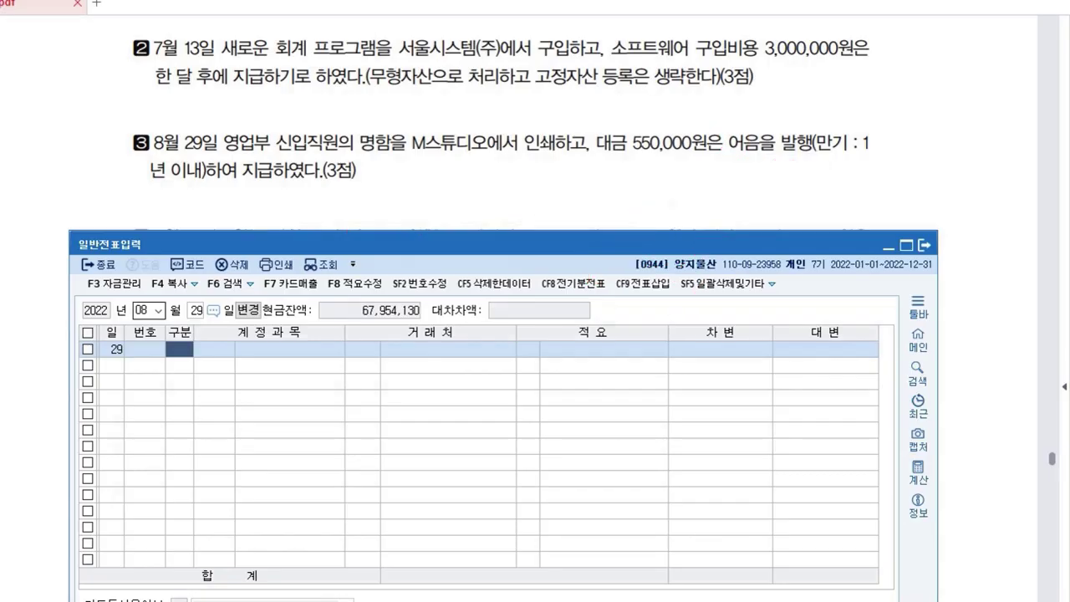
# Step: Add a debit (차변) line with account 0826 도서인쇄비 for 550,000 to the August 29 voucher, without customer or note
pyautogui.write('3')
pyautogui.press('Return')
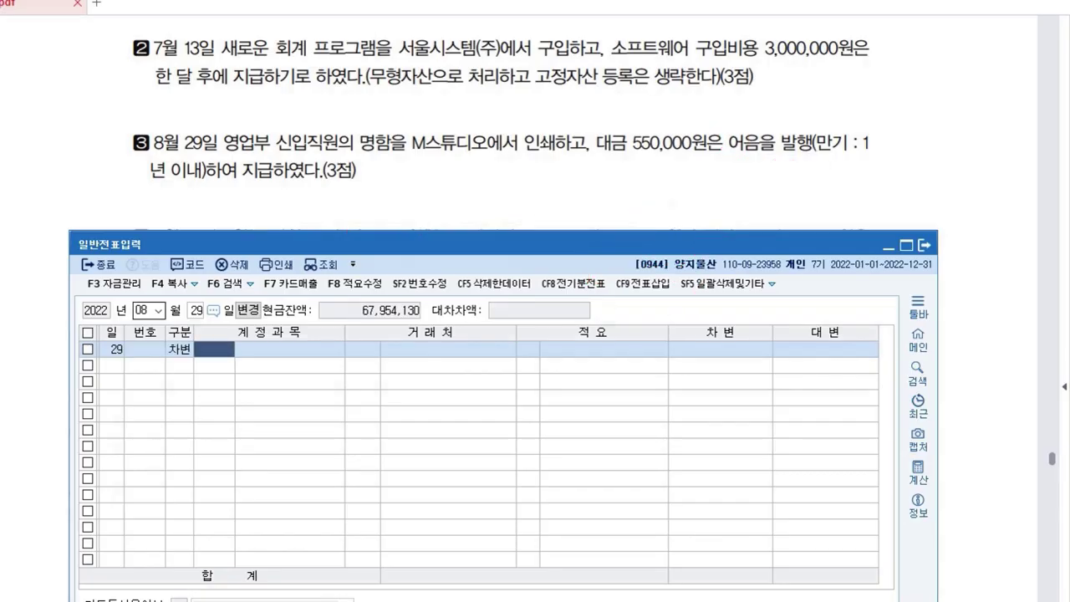
pyautogui.write('826')
pyautogui.press('Return')
pyautogui.press('Return')
pyautogui.press('Return')
pyautogui.press('Return')
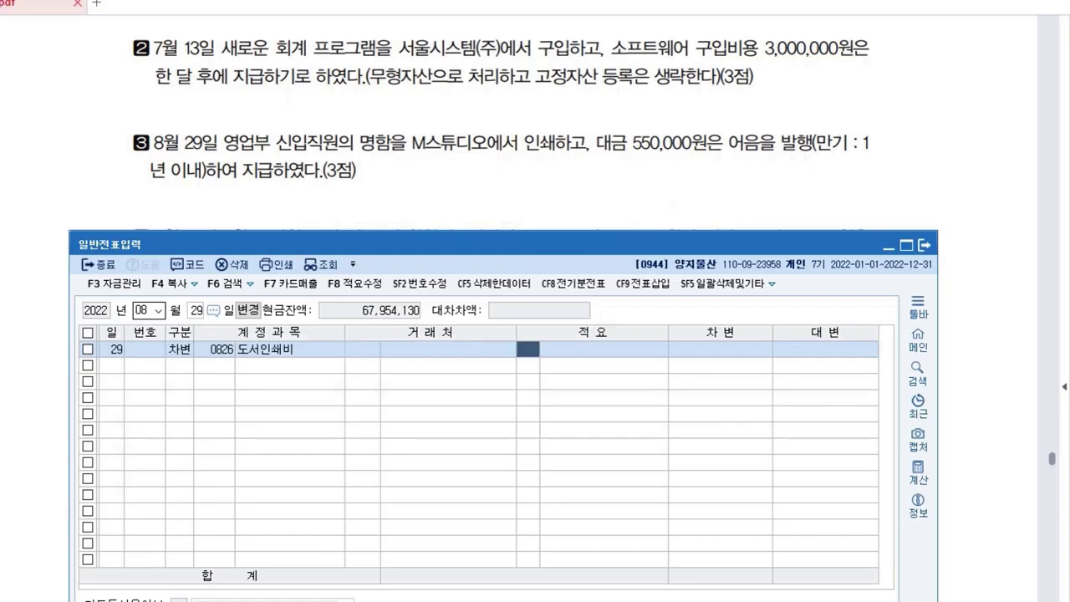
pyautogui.write('550000')
pyautogui.press('Return')
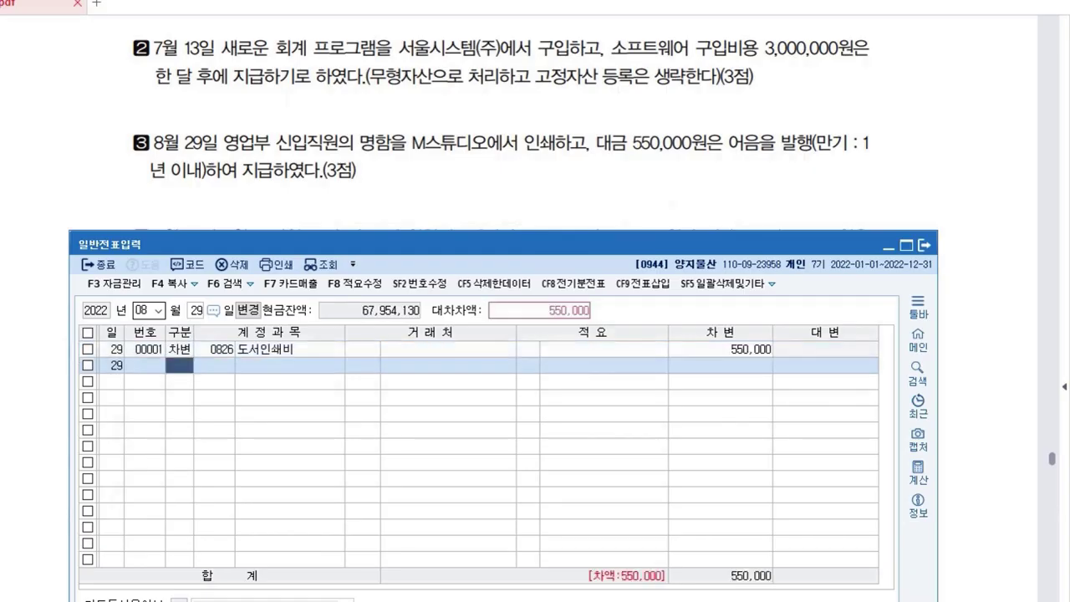
# Step: Add a credit (대변) line with account 0253 미지급금 for 550,000 and customer M스튜디오 (01013)
pyautogui.write('4')
pyautogui.press('Return')
pyautogui.write('253')
pyautogui.press('Return')
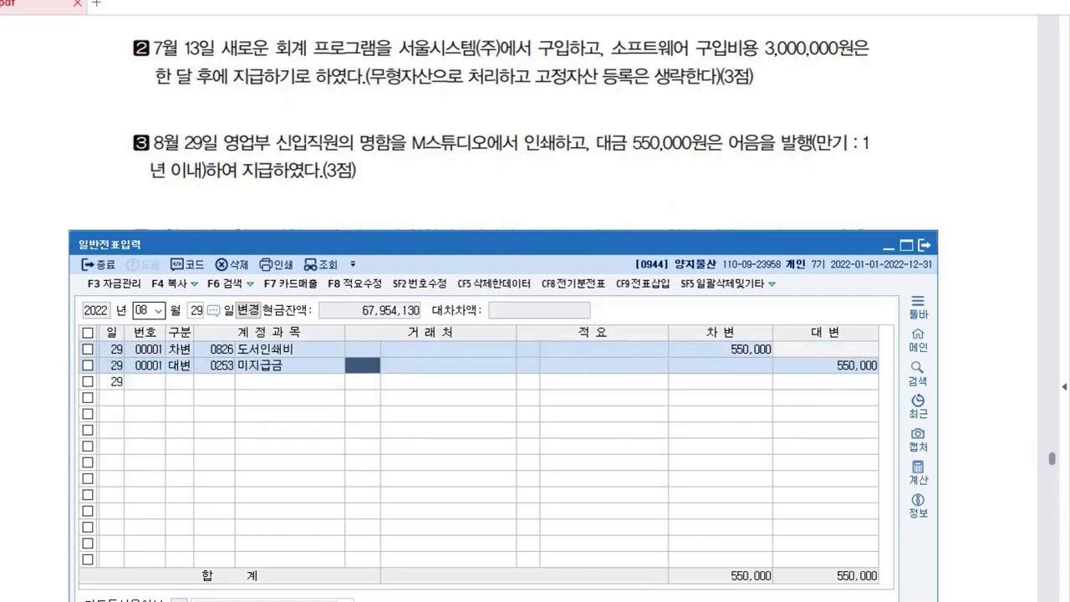
pyautogui.write('M')
pyautogui.press('Return')
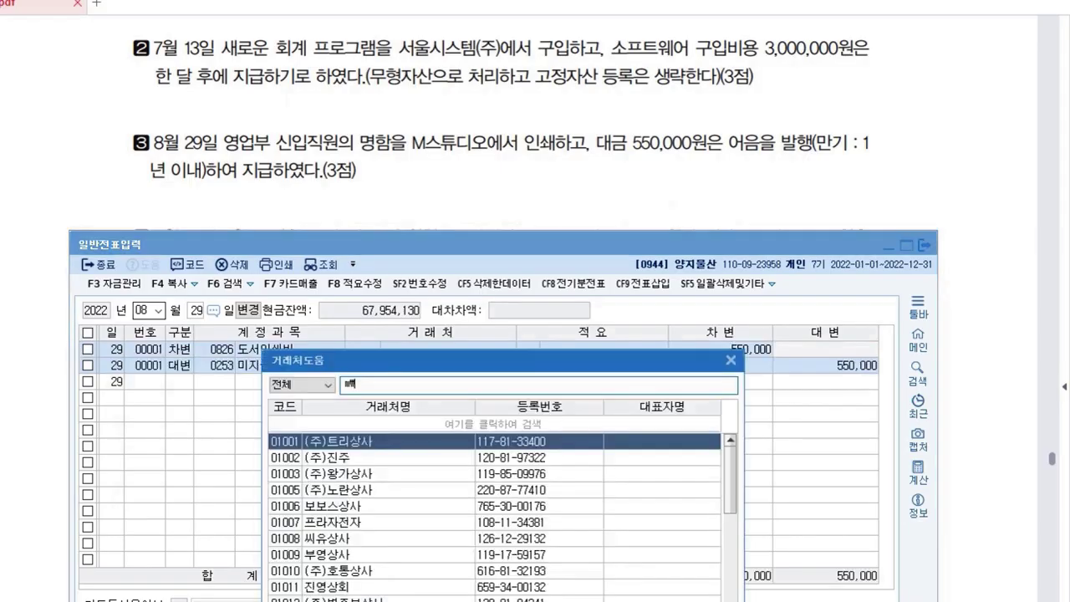
pyautogui.press('Return')
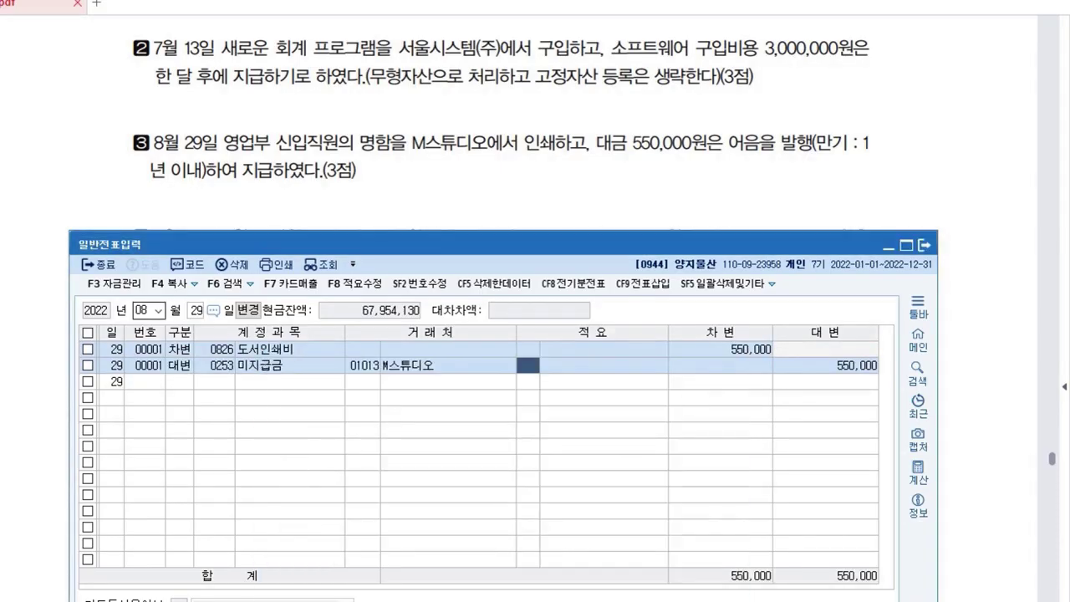
pyautogui.press('Return')
pyautogui.press('Return')
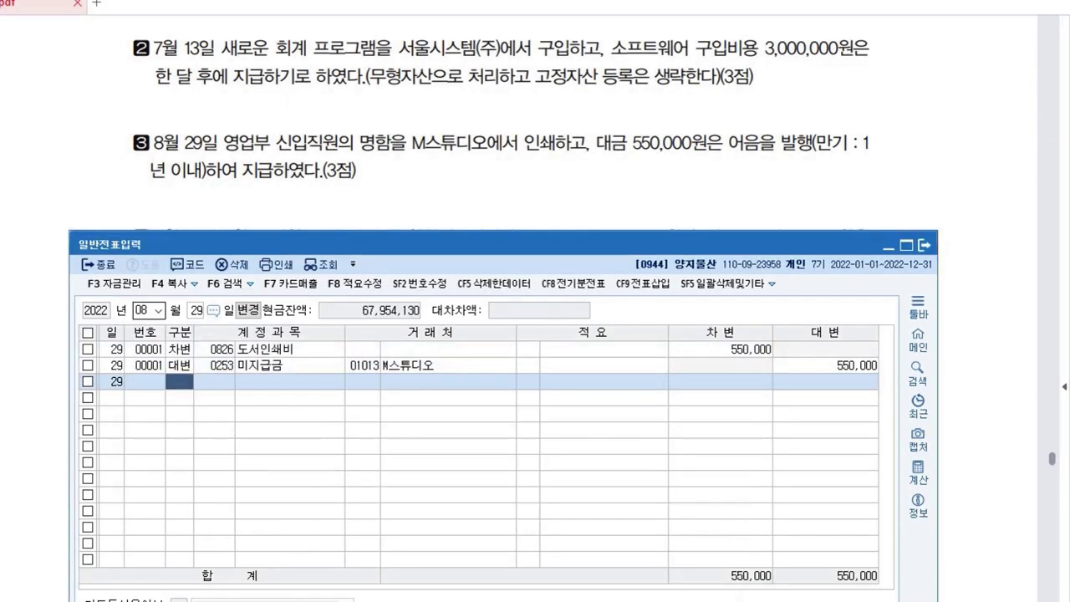
# Step: Set the general voucher date to September 10 for transaction 4 in the PDF
pyautogui.click(502, 196)
pyautogui.scroll(-3, 501, 309)
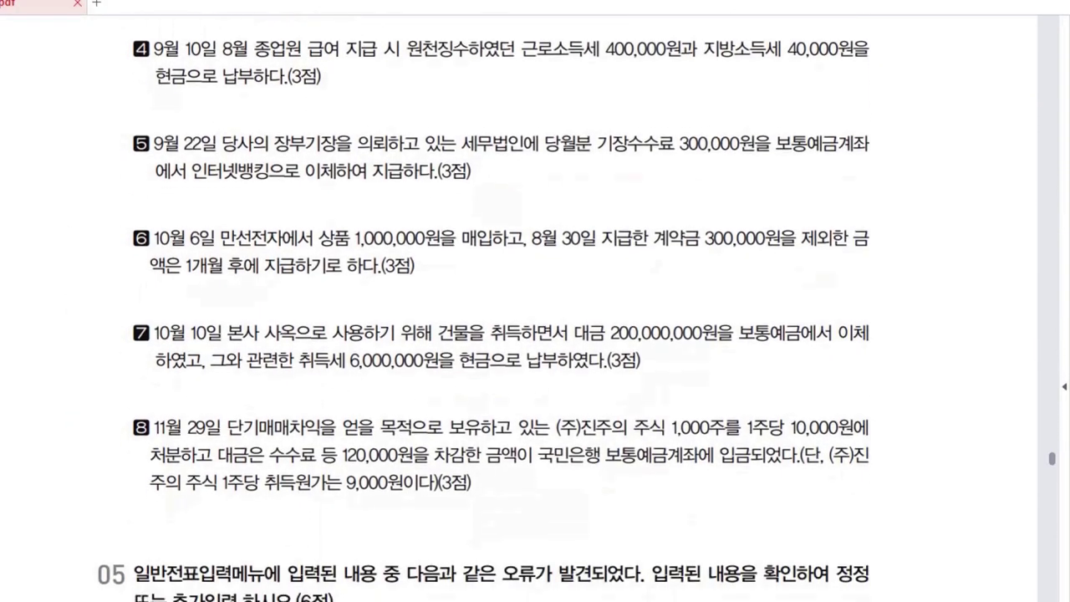
pyautogui.hotkey('alt', 'Tab')
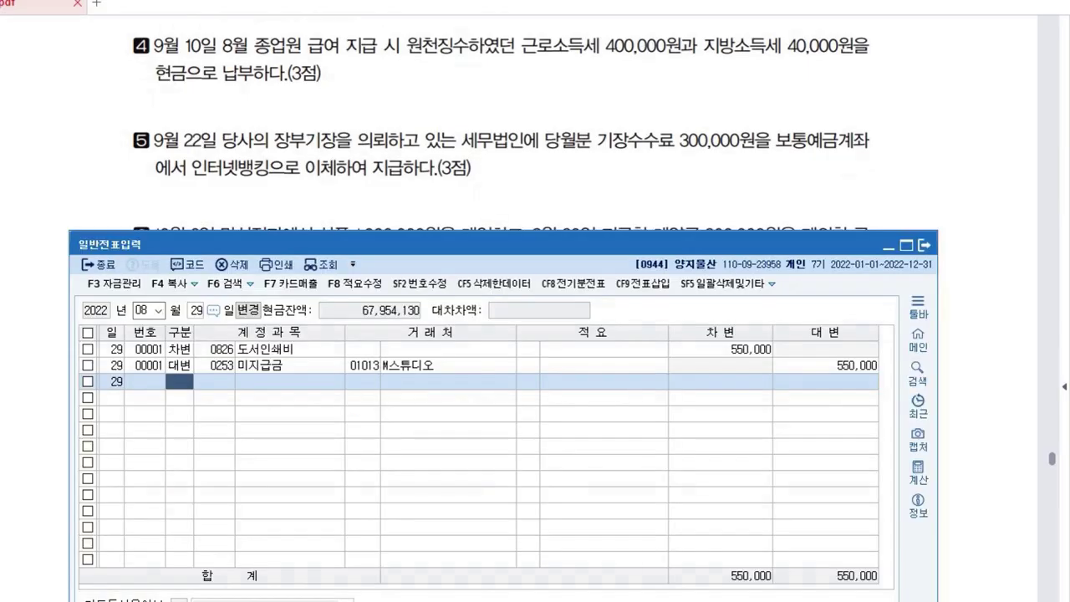
pyautogui.moveTo(501, 244); pyautogui.dragTo(511, 133)
pyautogui.click(152, 199)
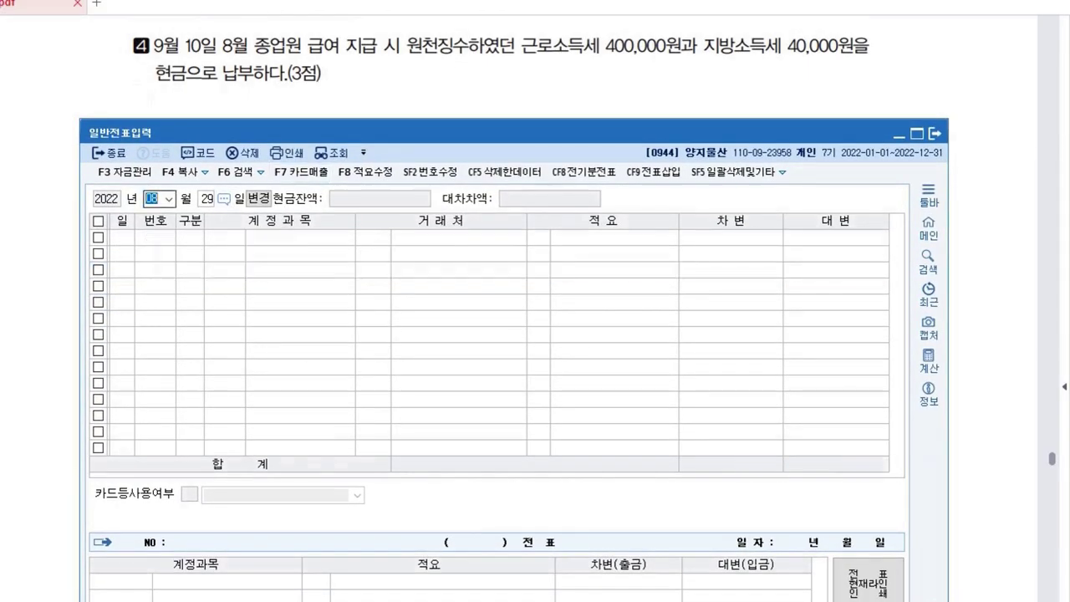
pyautogui.write('09')
pyautogui.press('Return')
pyautogui.write('10')
pyautogui.press('Return')
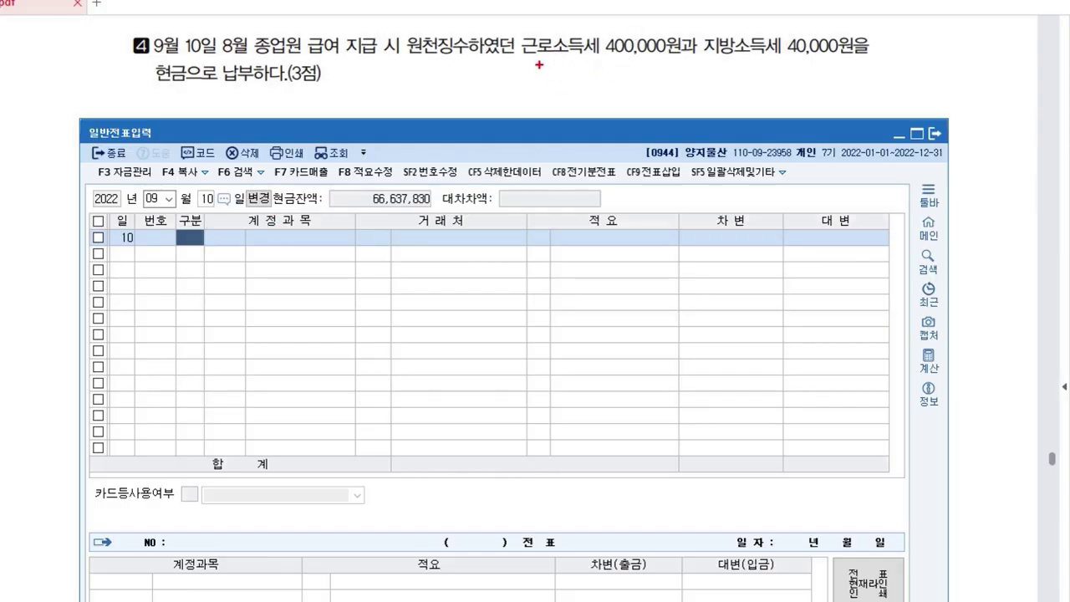
pyautogui.moveTo(528, 61); pyautogui.dragTo(777, 56)
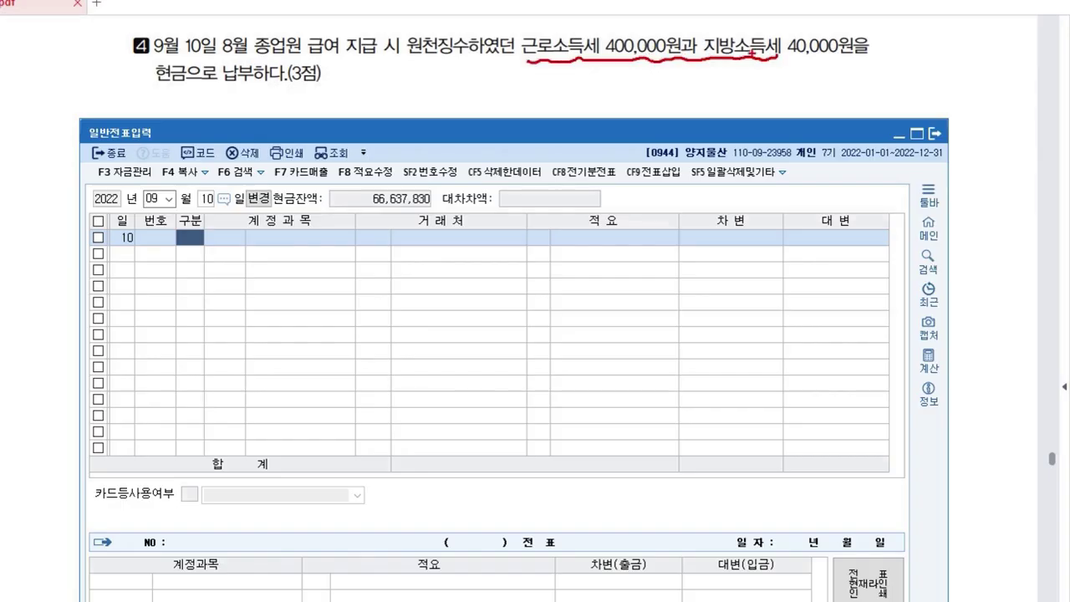
pyautogui.moveTo(622, 21)
pyautogui.mouseDown()
pyautogui.moveTo(621, 31)
pyautogui.moveTo(636, 38)
pyautogui.moveTo(648, 25)
pyautogui.moveTo(662, 42)
pyautogui.moveTo(673, 25)
pyautogui.moveTo(684, 43)
pyautogui.mouseUp()
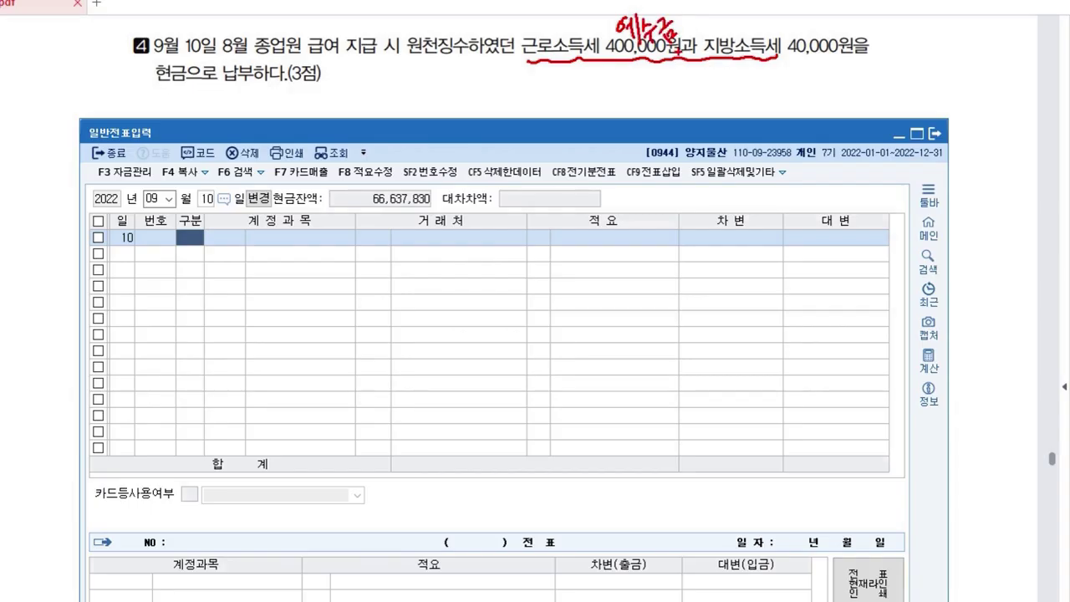
pyautogui.moveTo(681, 29); pyautogui.dragTo(690, 28)
pyautogui.moveTo(686, 23); pyautogui.dragTo(685, 33)
pyautogui.moveTo(486, 77); pyautogui.dragTo(476, 127)
pyautogui.moveTo(252, 93)
pyautogui.mouseDown()
pyautogui.moveTo(296, 100)
pyautogui.moveTo(311, 117)
pyautogui.mouseUp()
pyautogui.moveTo(529, 83)
pyautogui.mouseDown()
pyautogui.moveTo(535, 110)
pyautogui.moveTo(568, 109)
pyautogui.moveTo(577, 122)
pyautogui.mouseUp()
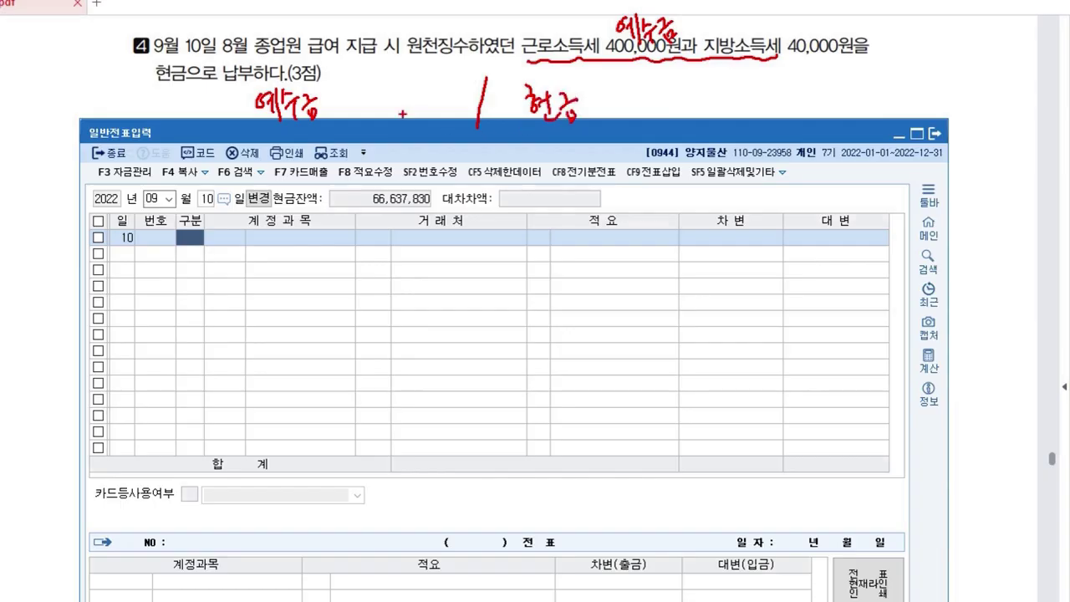
pyautogui.moveTo(368, 94)
pyautogui.mouseDown()
pyautogui.moveTo(386, 117)
pyautogui.moveTo(428, 107)
pyautogui.mouseUp()
pyautogui.moveTo(641, 97)
pyautogui.mouseDown()
pyautogui.moveTo(635, 106)
pyautogui.moveTo(660, 105)
pyautogui.moveTo(667, 117)
pyautogui.moveTo(699, 107)
pyautogui.mouseUp()
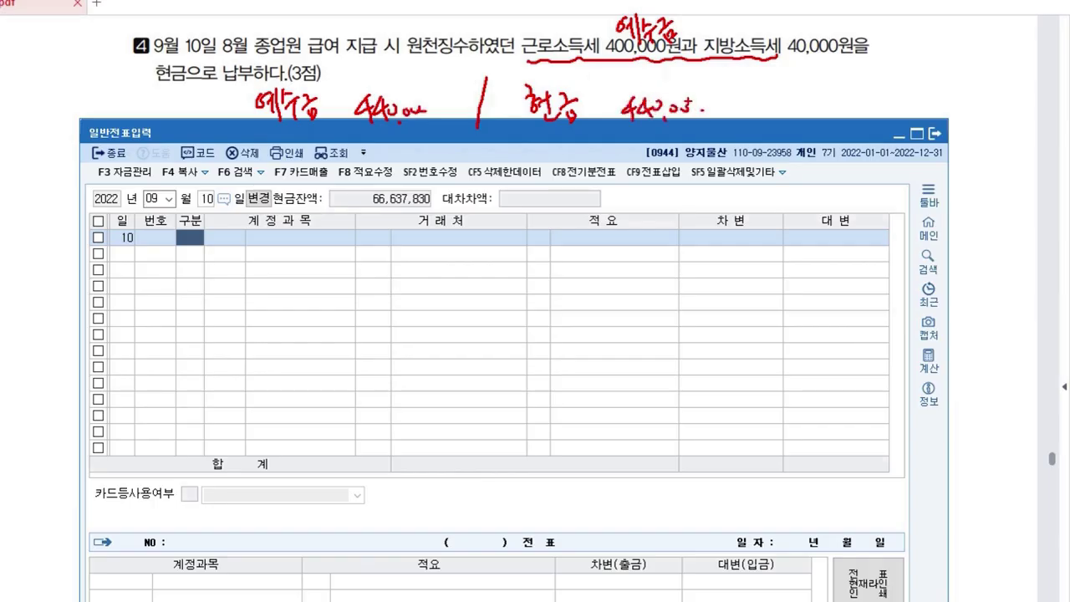
pyautogui.moveTo(771, 78)
pyautogui.mouseDown()
pyautogui.moveTo(776, 96)
pyautogui.moveTo(799, 104)
pyautogui.moveTo(789, 100)
pyautogui.moveTo(786, 144)
pyautogui.moveTo(812, 132)
pyautogui.moveTo(817, 142)
pyautogui.mouseUp()
pyautogui.click(745, 109)
pyautogui.moveTo(747, 108)
pyautogui.mouseDown()
pyautogui.moveTo(752, 122)
pyautogui.moveTo(760, 108)
pyautogui.moveTo(707, 115)
pyautogui.mouseUp()
pyautogui.moveTo(726, 89); pyautogui.dragTo(726, 99)
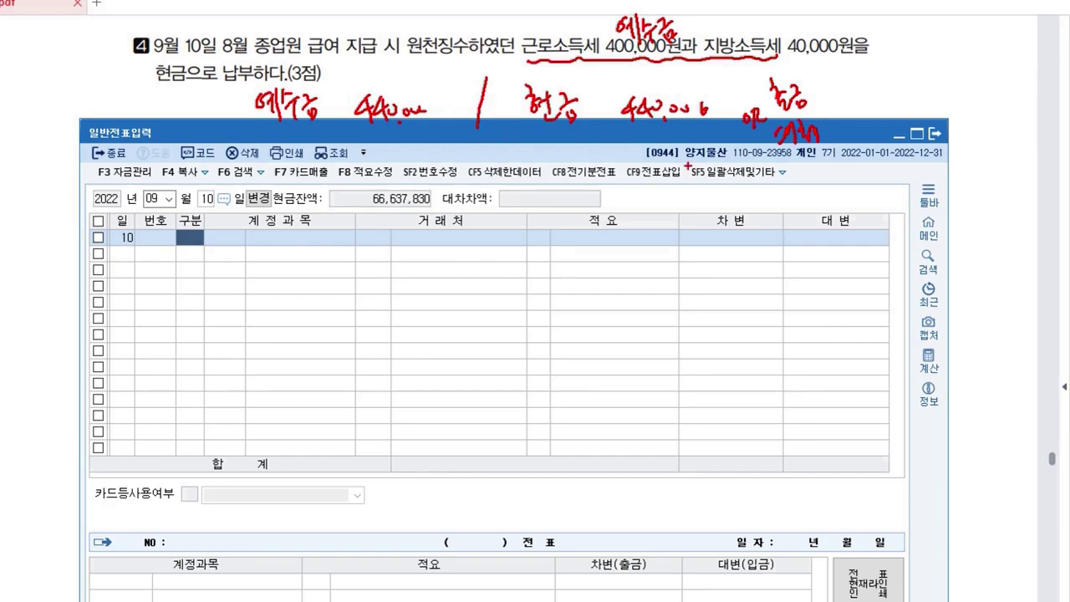
pyautogui.moveTo(815, 118); pyautogui.dragTo(824, 144)
pyautogui.moveTo(798, 84); pyautogui.dragTo(807, 83)
pyautogui.moveTo(803, 78); pyautogui.dragTo(802, 89)
pyautogui.press('Escape')
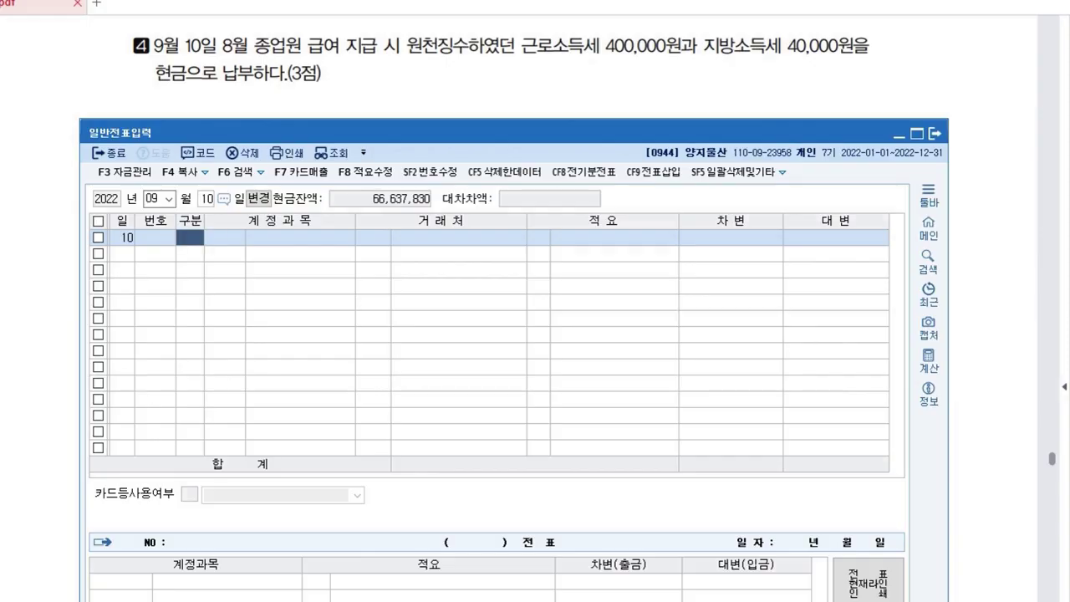
# Step: Enter a cash payment (출금) line with account 0254 예수금 for 440,000 in the September 10 voucher
pyautogui.write('1')
pyautogui.press('Return')
pyautogui.write('254')
pyautogui.press('Return')
pyautogui.press('Return')
pyautogui.press('Return')
pyautogui.write('4400000')
pyautogui.press('Return')
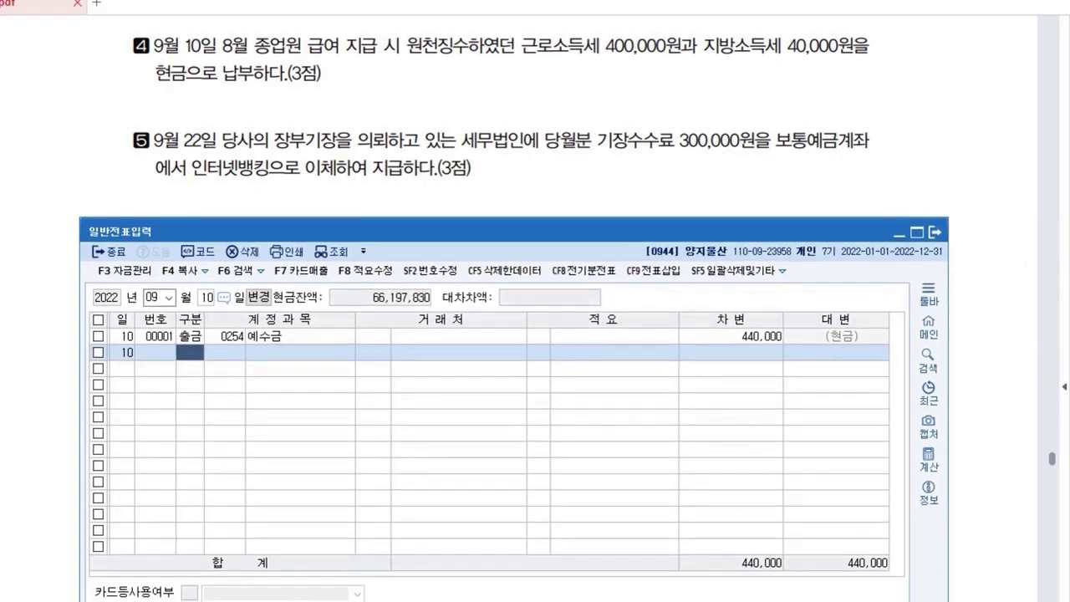
# Step: Set the general voucher date to September 22
pyautogui.press('Escape')
pyautogui.write('22')
pyautogui.press('Return')
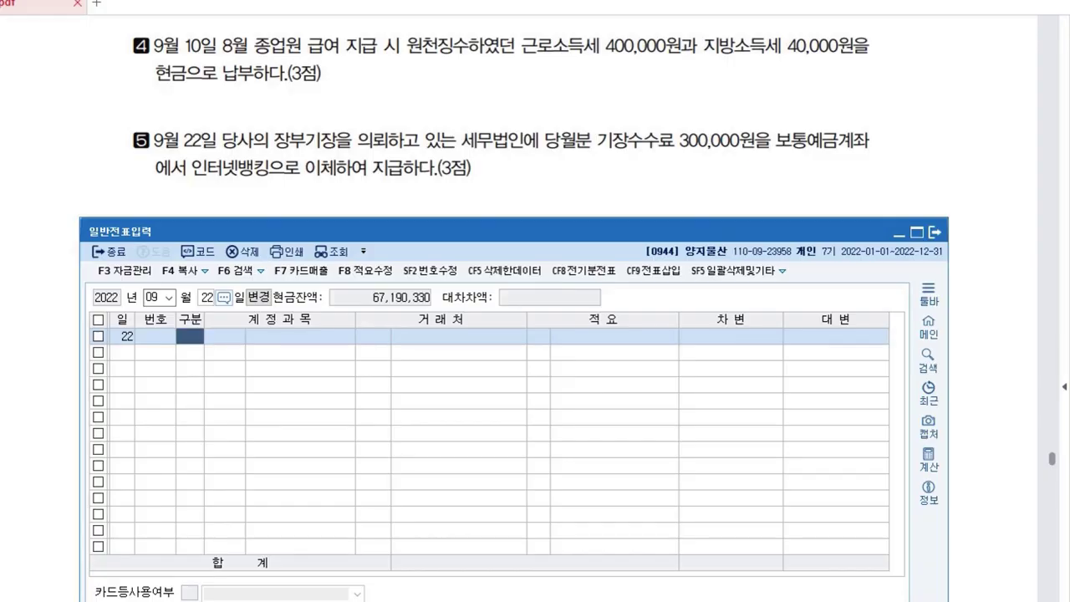
# Step: Add a debit (차변) line with account 0831 수수료비용 for 300,000 to the September 22 voucher, leaving customer and note blank
pyautogui.write('3')
pyautogui.press('Return')
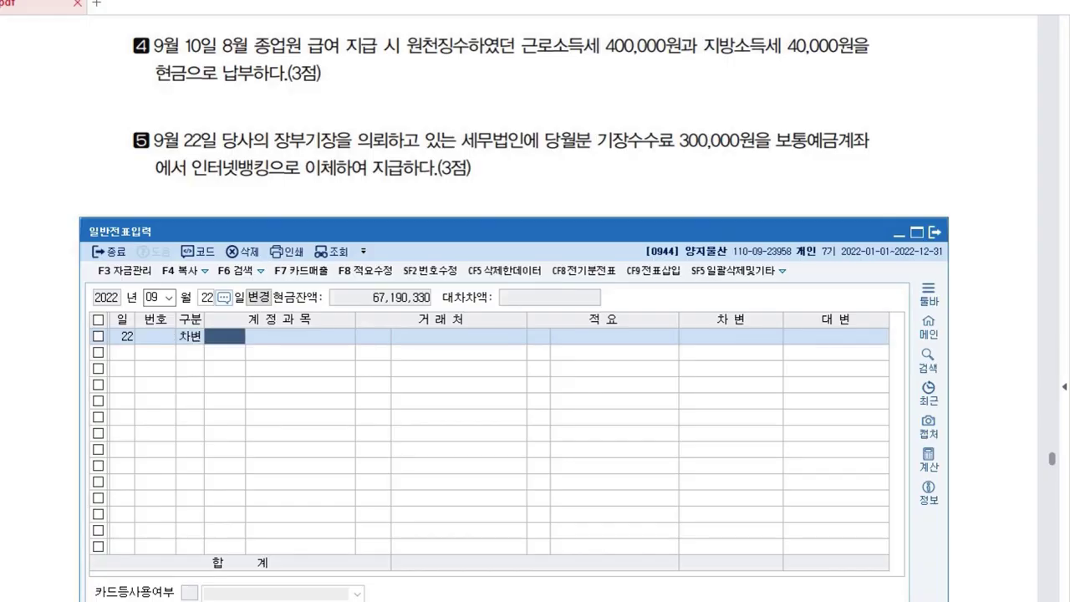
pyautogui.write('831')
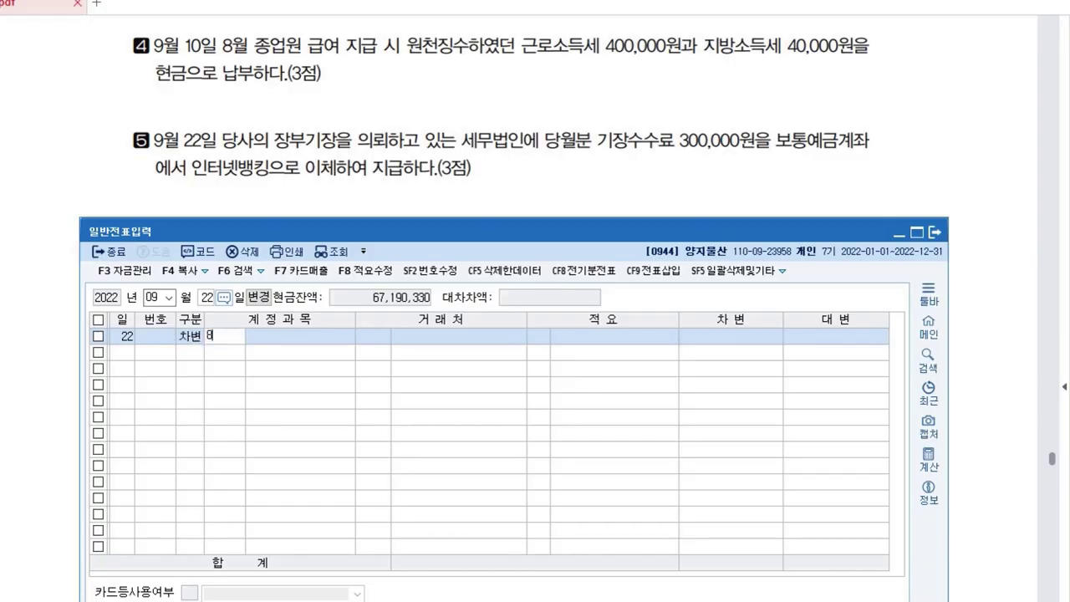
pyautogui.press('Return')
pyautogui.press('Return')
pyautogui.press('Return')
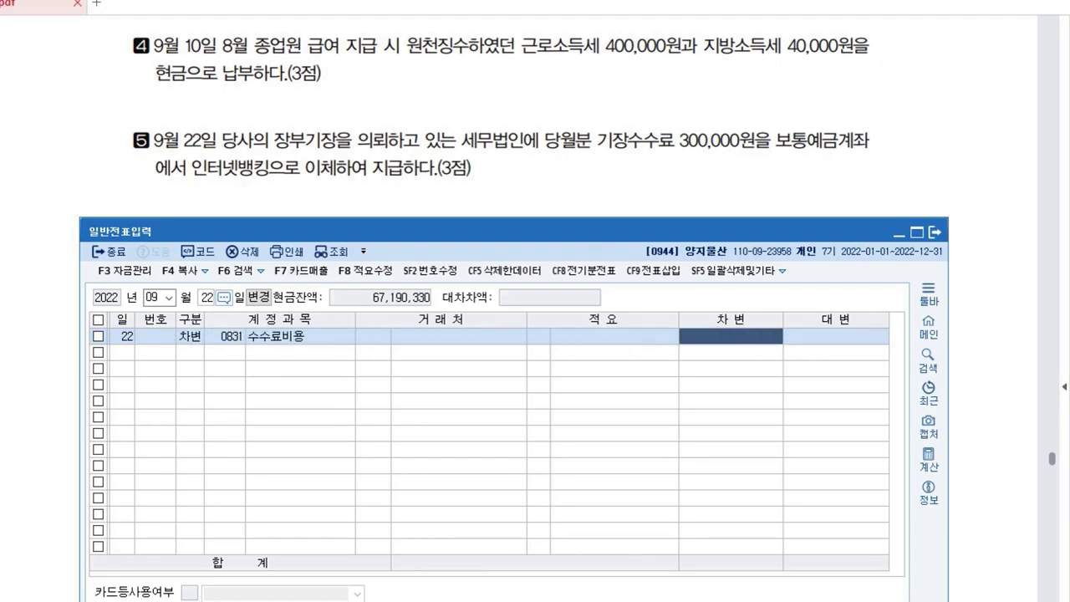
pyautogui.write('300000')
pyautogui.press('Return')
# Step: Add a credit (대변) line with account 0103 보통예금 for 300,000 to the September 22 voucher
pyautogui.write('4')
pyautogui.press('Return')
pyautogui.write('103')
pyautogui.press('Return')
pyautogui.press('Return')
pyautogui.press('Return')
pyautogui.press('Return')
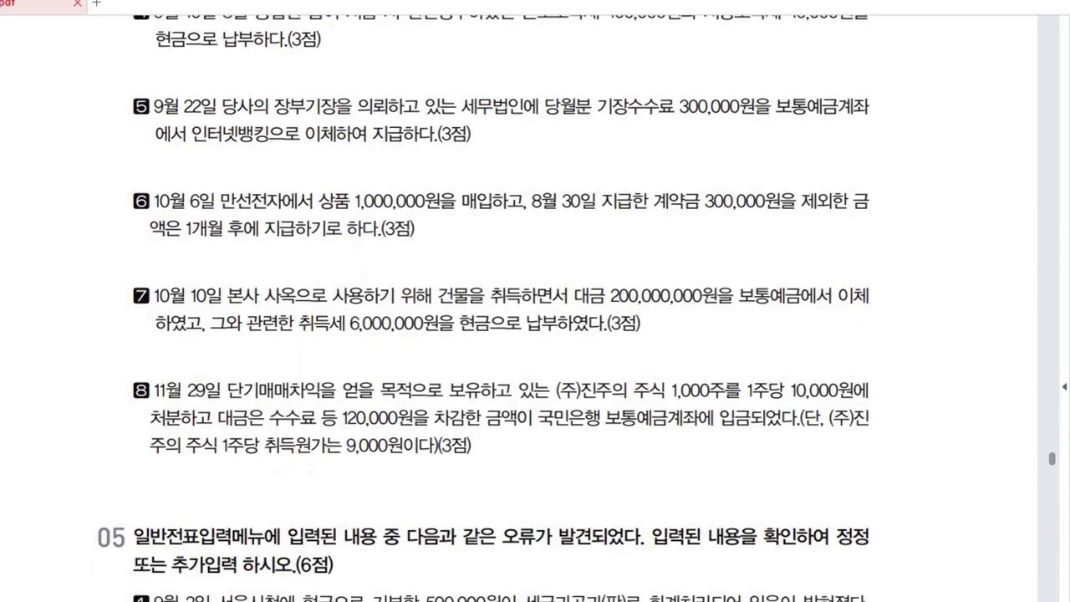
# Step: Set the general voucher date to October 6 for transaction 6 in the PDF
pyautogui.scroll(-3, 484, 307)
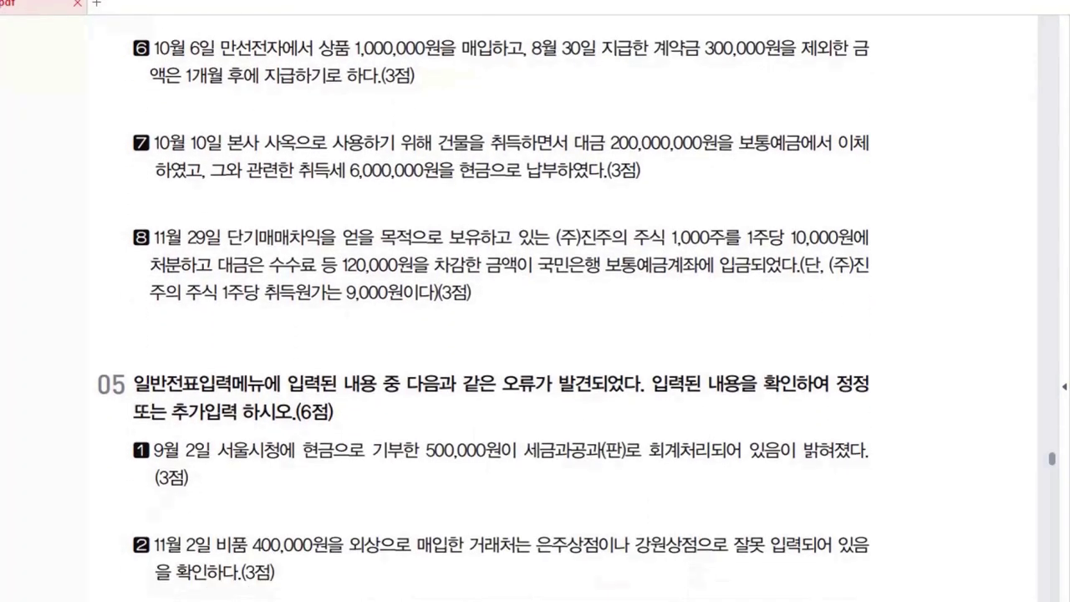
pyautogui.hotkey('alt', 'Tab')
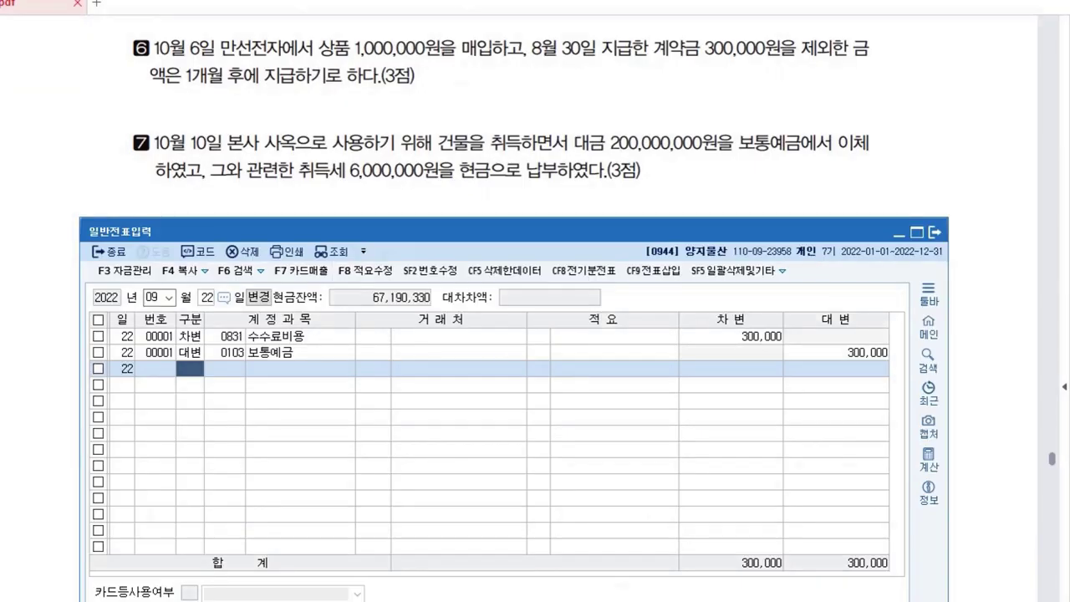
pyautogui.press('Escape')
pyautogui.write('10')
pyautogui.press('Return')
pyautogui.write('6')
pyautogui.press('Return')
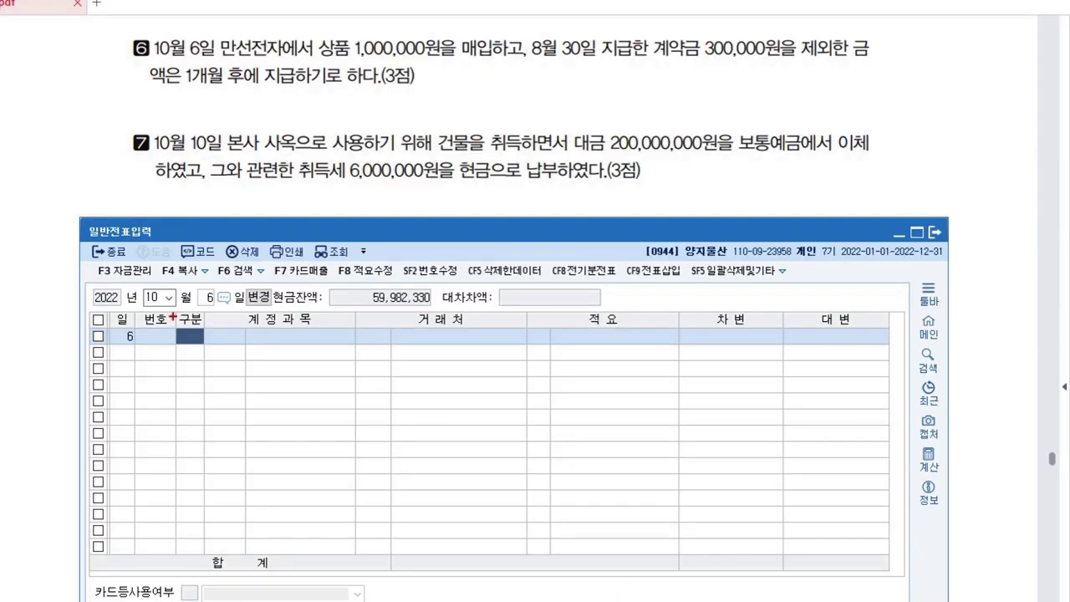
pyautogui.moveTo(467, 92); pyautogui.dragTo(462, 120)
pyautogui.moveTo(339, 50); pyautogui.dragTo(333, 59)
pyautogui.moveTo(275, 94); pyautogui.dragTo(283, 119)
pyautogui.moveTo(285, 109); pyautogui.dragTo(289, 114)
pyautogui.moveTo(293, 104); pyautogui.dragTo(299, 111)
pyautogui.moveTo(295, 115); pyautogui.dragTo(295, 123)
pyautogui.moveTo(295, 121)
pyautogui.mouseDown()
pyautogui.moveTo(325, 117)
pyautogui.moveTo(325, 129)
pyautogui.mouseUp()
pyautogui.moveTo(335, 122); pyautogui.dragTo(334, 128)
pyautogui.moveTo(341, 118); pyautogui.dragTo(351, 122)
pyautogui.moveTo(354, 112)
pyautogui.mouseDown()
pyautogui.moveTo(368, 124)
pyautogui.moveTo(388, 117)
pyautogui.mouseUp()
pyautogui.moveTo(396, 112); pyautogui.dragTo(413, 119)
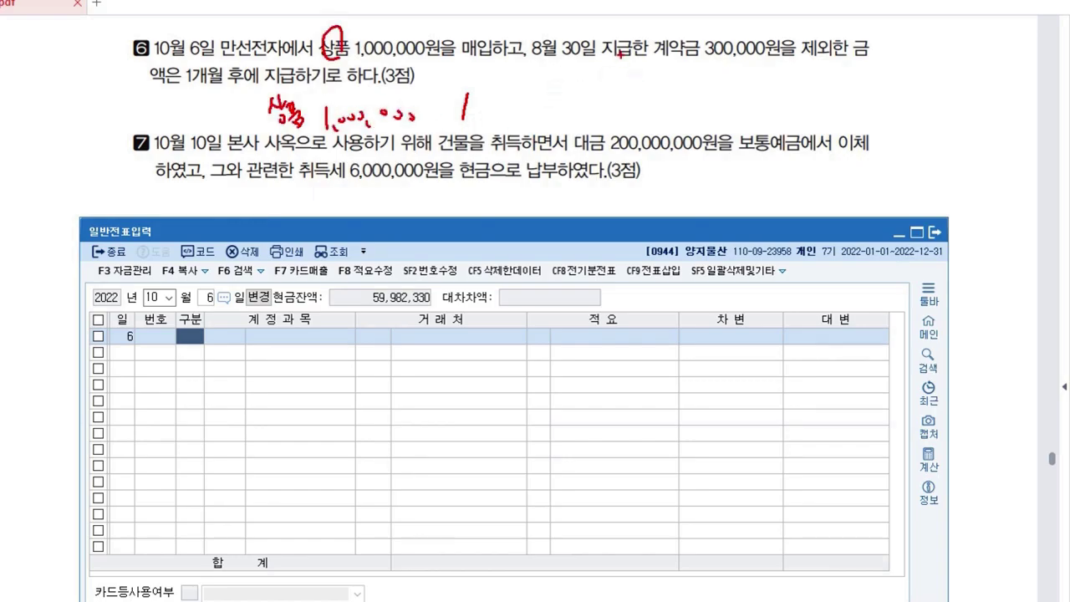
pyautogui.moveTo(605, 59); pyautogui.dragTo(739, 61)
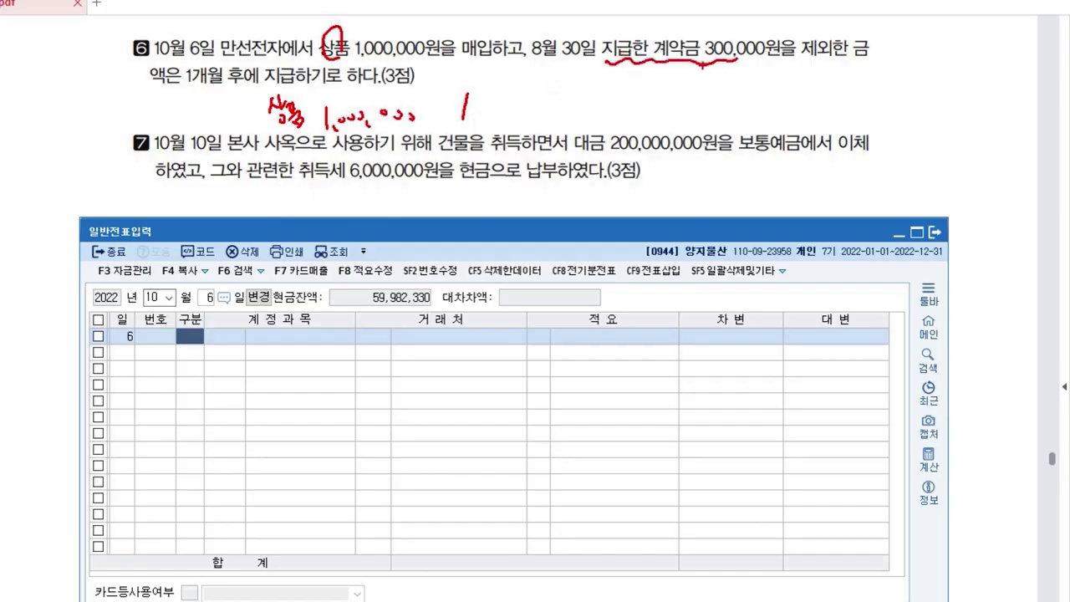
pyautogui.moveTo(641, 14)
pyautogui.mouseDown()
pyautogui.moveTo(635, 30)
pyautogui.moveTo(645, 29)
pyautogui.mouseUp()
pyautogui.moveTo(644, 22); pyautogui.dragTo(648, 21)
pyautogui.moveTo(649, 12); pyautogui.dragTo(655, 34)
pyautogui.moveTo(653, 17); pyautogui.dragTo(679, 39)
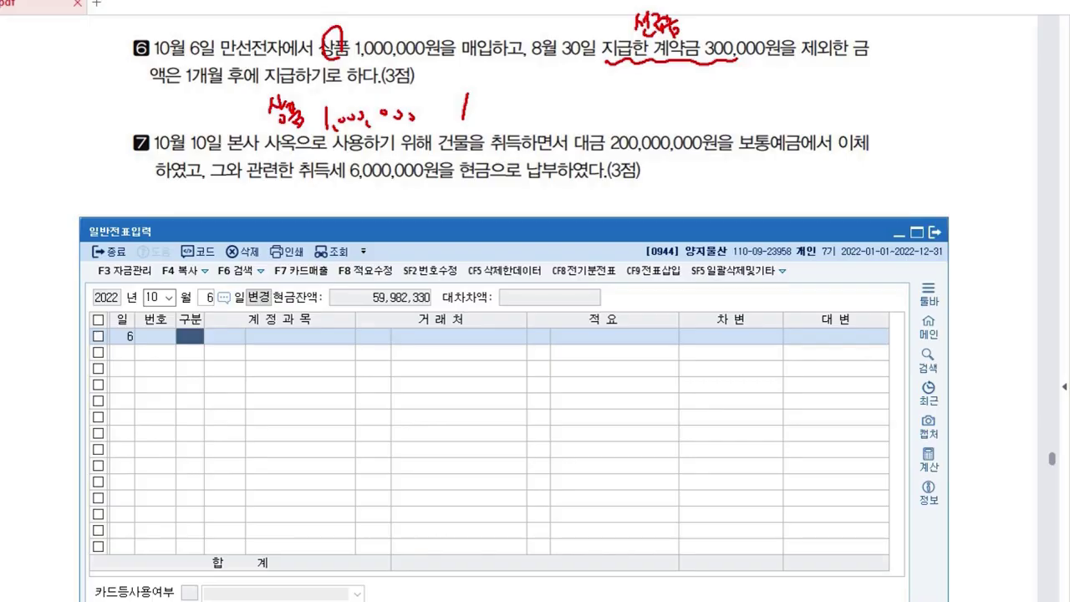
pyautogui.moveTo(502, 94)
pyautogui.mouseDown()
pyautogui.moveTo(507, 110)
pyautogui.moveTo(542, 91)
pyautogui.moveTo(550, 110)
pyautogui.mouseUp()
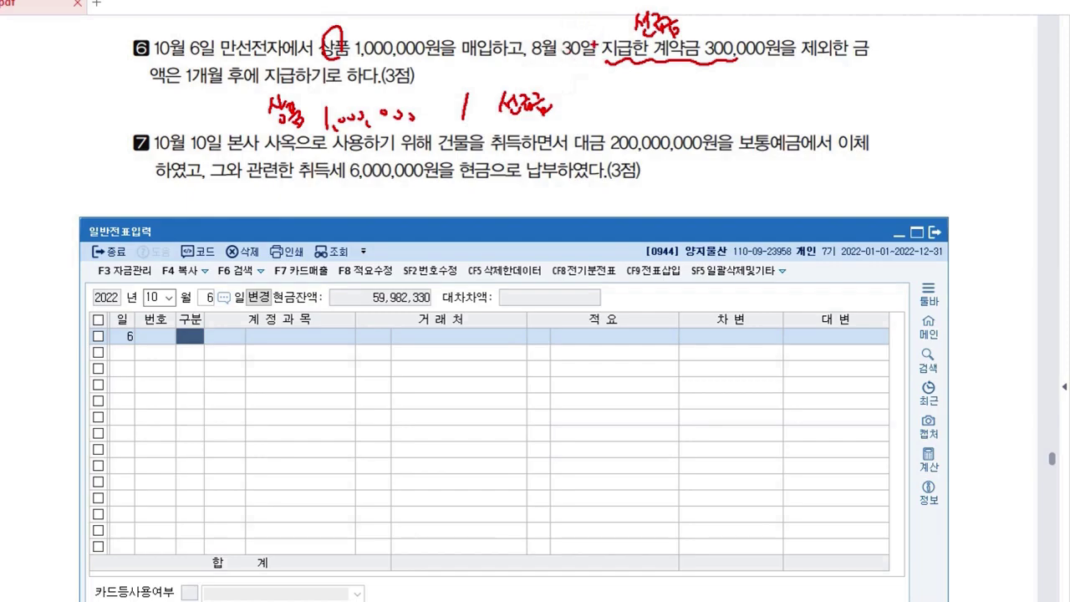
pyautogui.moveTo(698, 17)
pyautogui.mouseDown()
pyautogui.moveTo(712, 34)
pyautogui.moveTo(729, 19)
pyautogui.moveTo(742, 28)
pyautogui.mouseUp()
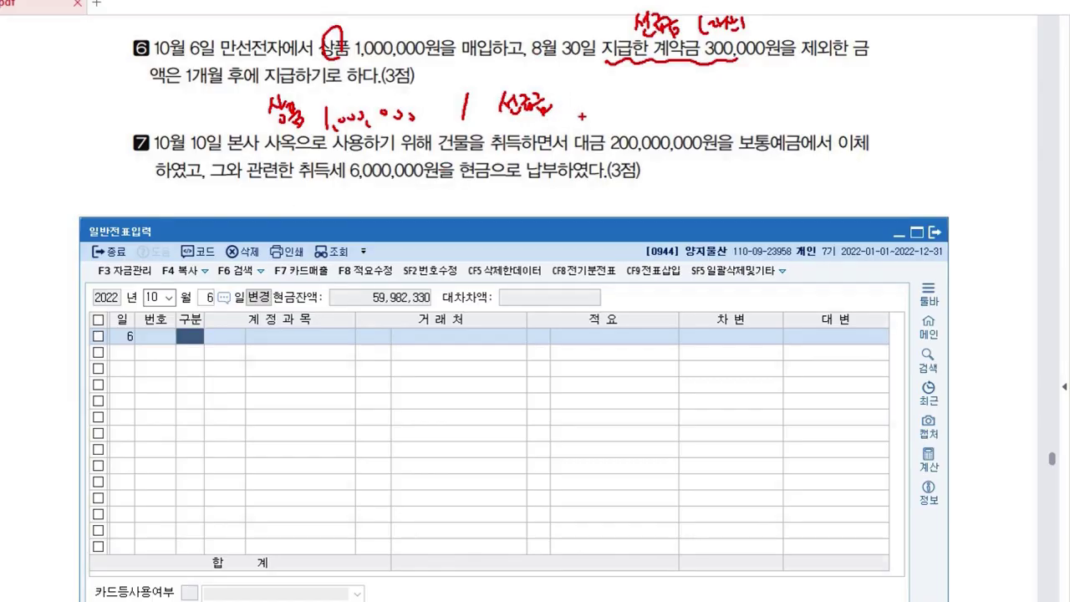
pyautogui.moveTo(618, 95)
pyautogui.mouseDown()
pyautogui.moveTo(660, 108)
pyautogui.moveTo(691, 98)
pyautogui.mouseUp()
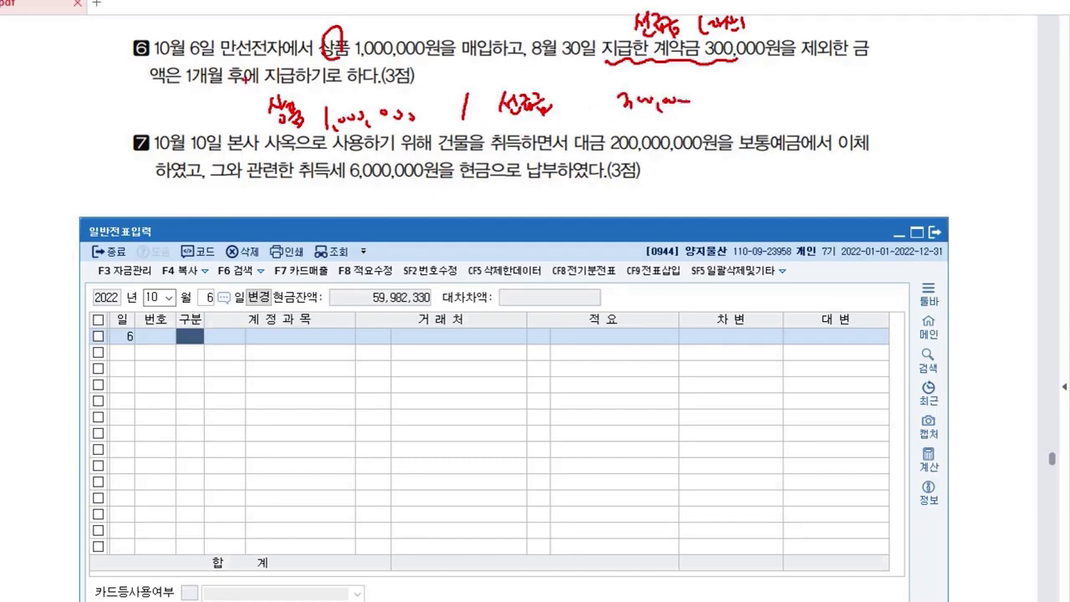
pyautogui.moveTo(181, 87); pyautogui.dragTo(289, 81)
pyautogui.moveTo(181, 88)
pyautogui.mouseDown()
pyautogui.moveTo(194, 88)
pyautogui.moveTo(183, 106)
pyautogui.mouseUp()
pyautogui.moveTo(183, 118); pyautogui.dragTo(184, 119)
pyautogui.moveTo(193, 114)
pyautogui.mouseDown()
pyautogui.moveTo(194, 140)
pyautogui.moveTo(196, 126)
pyautogui.mouseUp()
pyautogui.moveTo(200, 120); pyautogui.dragTo(204, 124)
pyautogui.moveTo(206, 114); pyautogui.dragTo(211, 118)
pyautogui.moveTo(208, 127); pyautogui.dragTo(208, 112)
pyautogui.moveTo(510, 123); pyautogui.dragTo(513, 143)
pyautogui.moveTo(525, 122)
pyautogui.mouseDown()
pyautogui.moveTo(527, 150)
pyautogui.moveTo(545, 134)
pyautogui.moveTo(576, 139)
pyautogui.moveTo(589, 125)
pyautogui.moveTo(594, 148)
pyautogui.mouseUp()
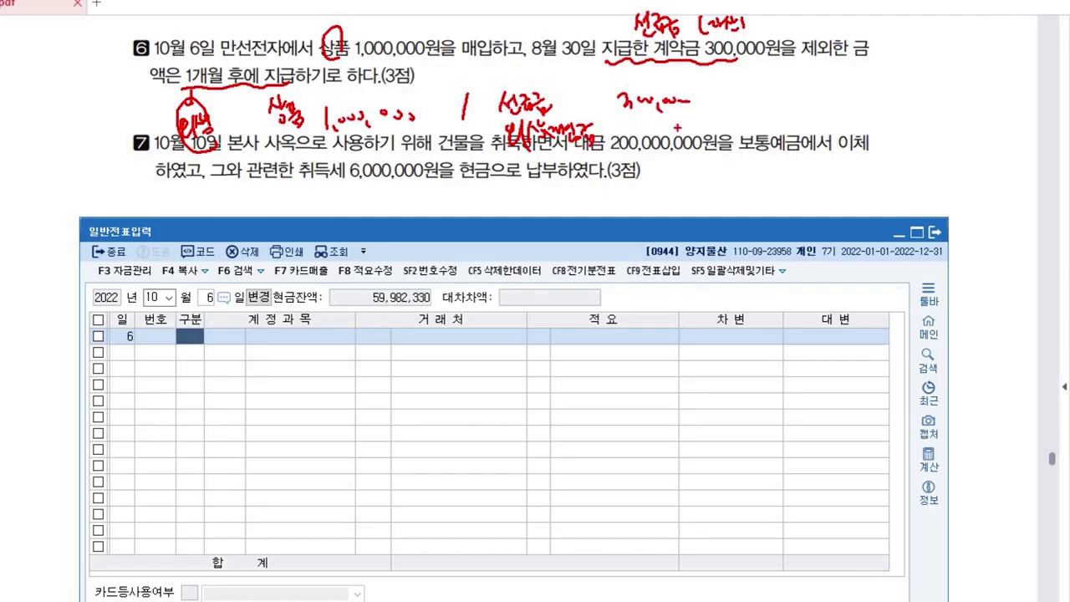
pyautogui.moveTo(630, 119)
pyautogui.mouseDown()
pyautogui.moveTo(640, 153)
pyautogui.moveTo(662, 127)
pyautogui.moveTo(687, 128)
pyautogui.mouseUp()
pyautogui.moveTo(565, 85); pyautogui.dragTo(590, 84)
pyautogui.moveTo(601, 126); pyautogui.dragTo(613, 124)
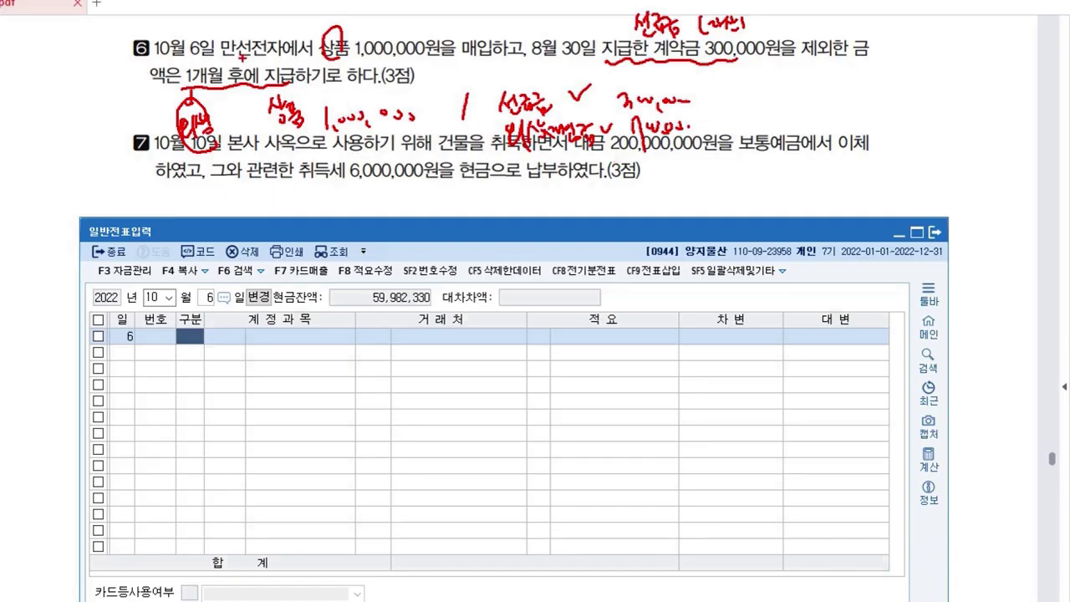
pyautogui.moveTo(235, 59); pyautogui.dragTo(266, 58)
pyautogui.moveTo(732, 84); pyautogui.dragTo(762, 95)
pyautogui.press('Escape')
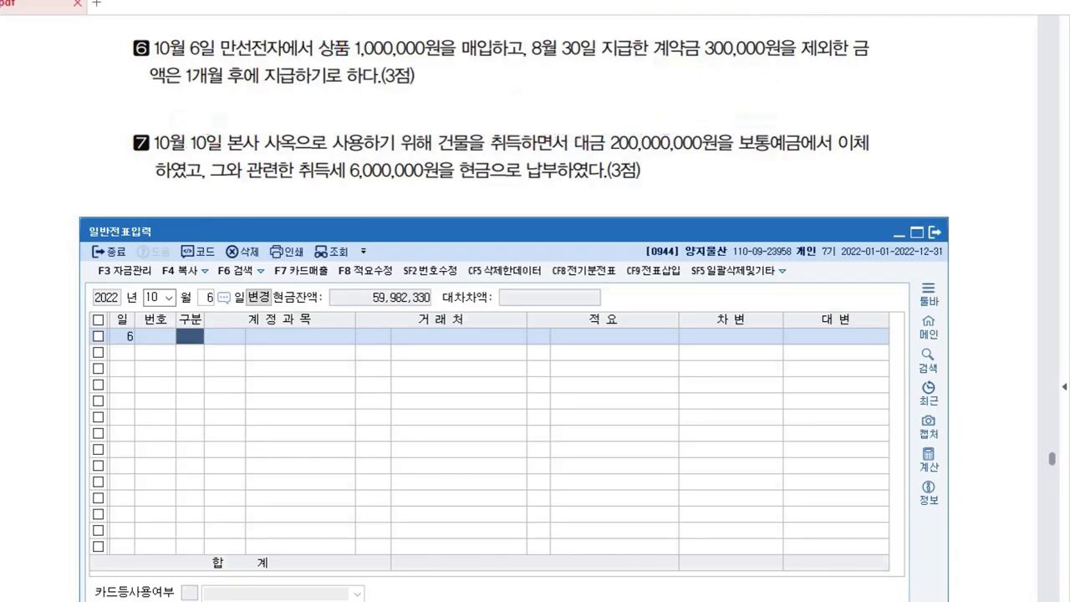
# Step: Add a debit (차변) line with account 0146 상품 for 1,000,000 to the October 6 voucher, leaving customer and note blank
pyautogui.write('3')
pyautogui.press('Return')
pyautogui.write('146')
pyautogui.press('Return')
pyautogui.press('Return')
pyautogui.press('Return')
pyautogui.press('Return')
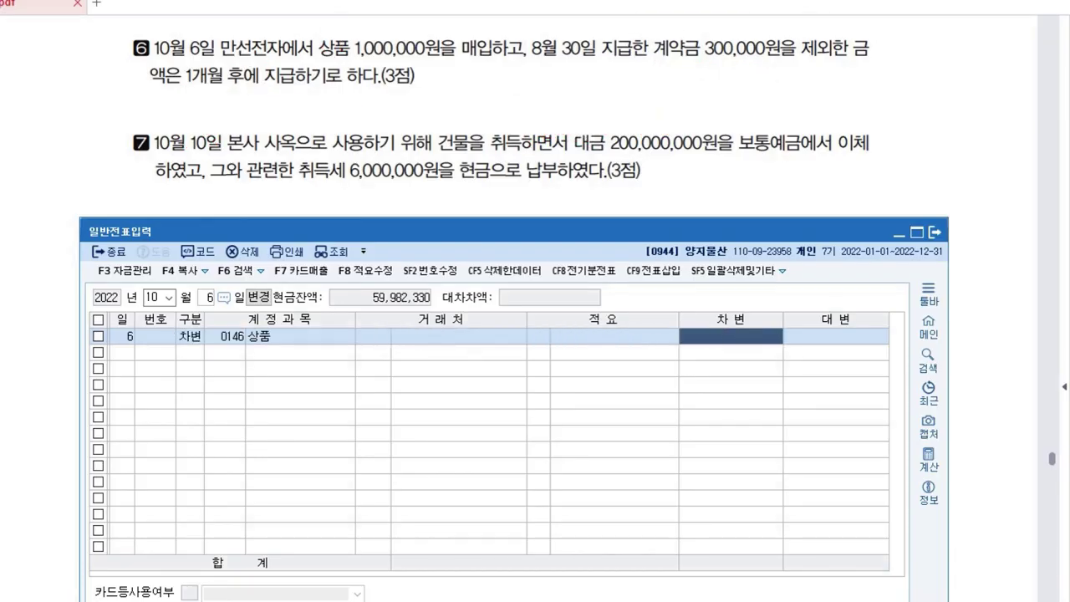
pyautogui.write('1000000')
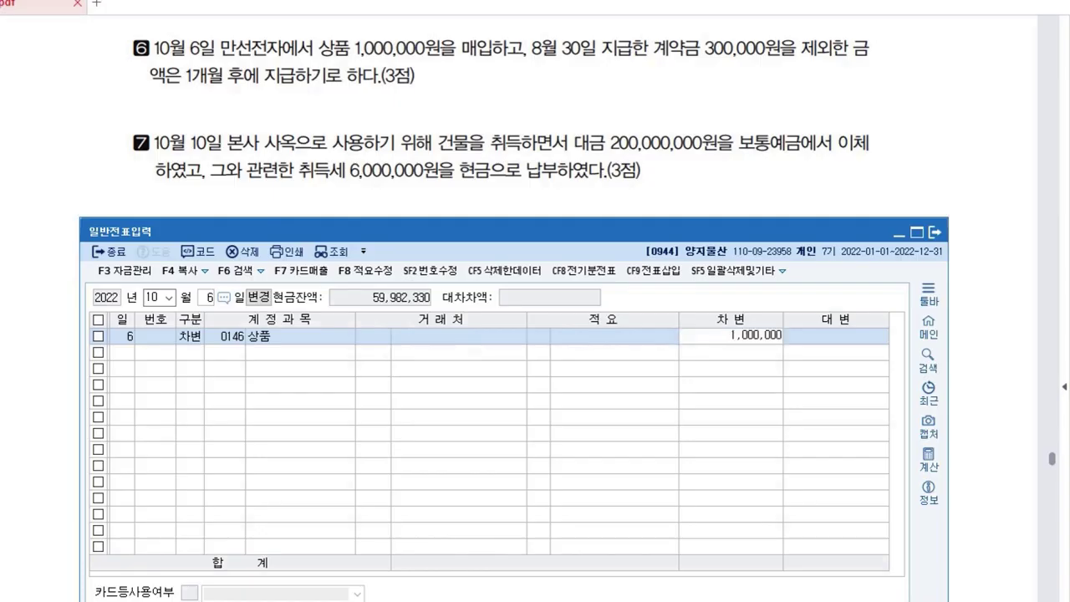
pyautogui.press('Return')
# Step: Add a credit (대변) line with account 0131 선급금, customer 만선전자 and amount 300,000 to the October 6 voucher
pyautogui.write('4')
pyautogui.press('Return')
pyautogui.write('131')
pyautogui.press('Return')
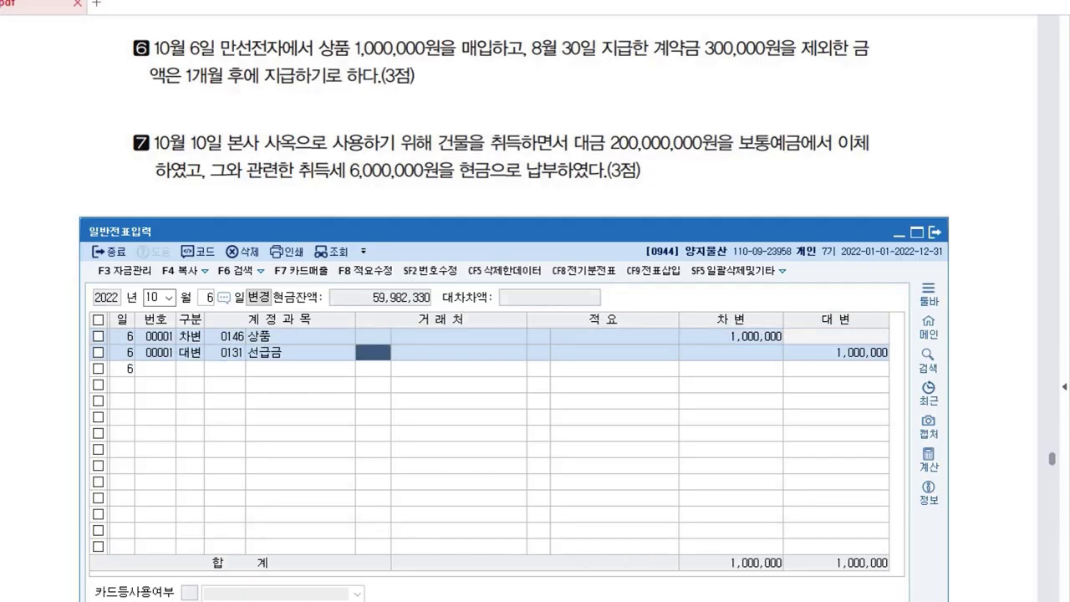
pyautogui.write('2140')
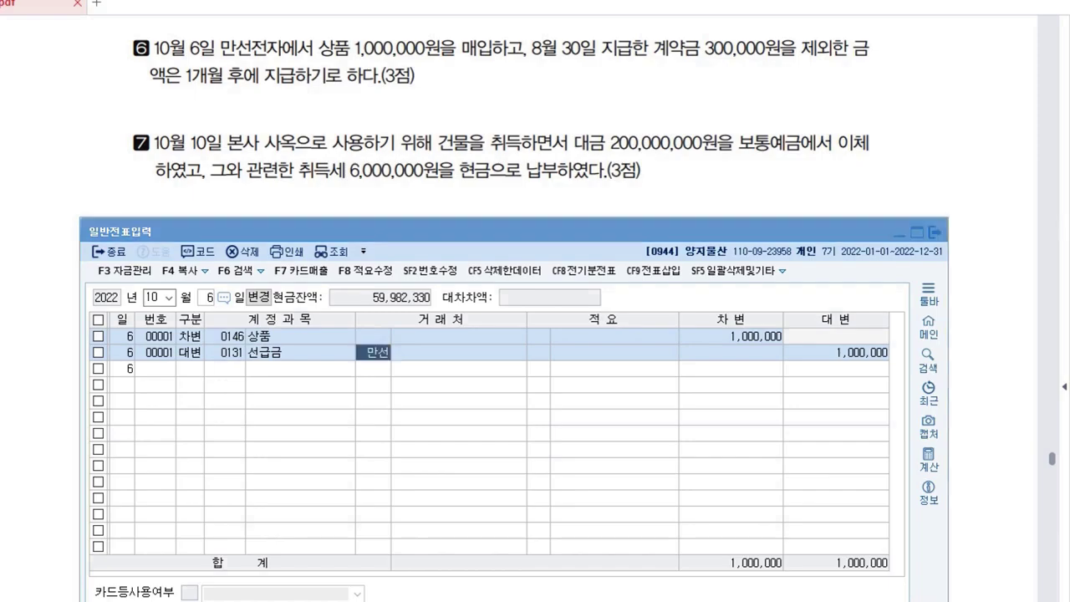
pyautogui.press('Return')
pyautogui.press('Return')
pyautogui.press('Return')
pyautogui.press('Return')
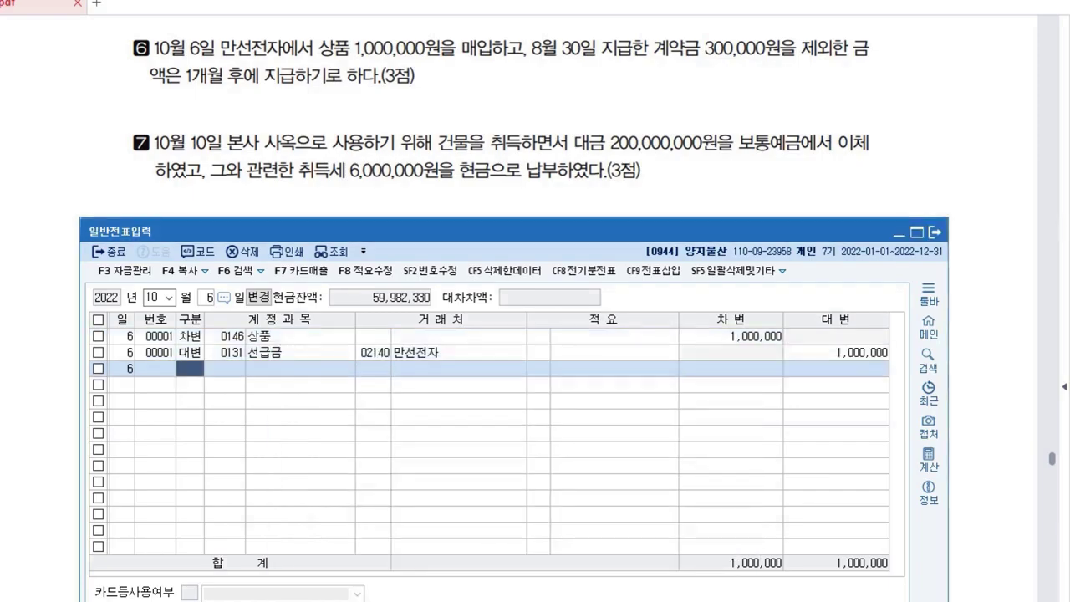
pyautogui.click(836, 352)
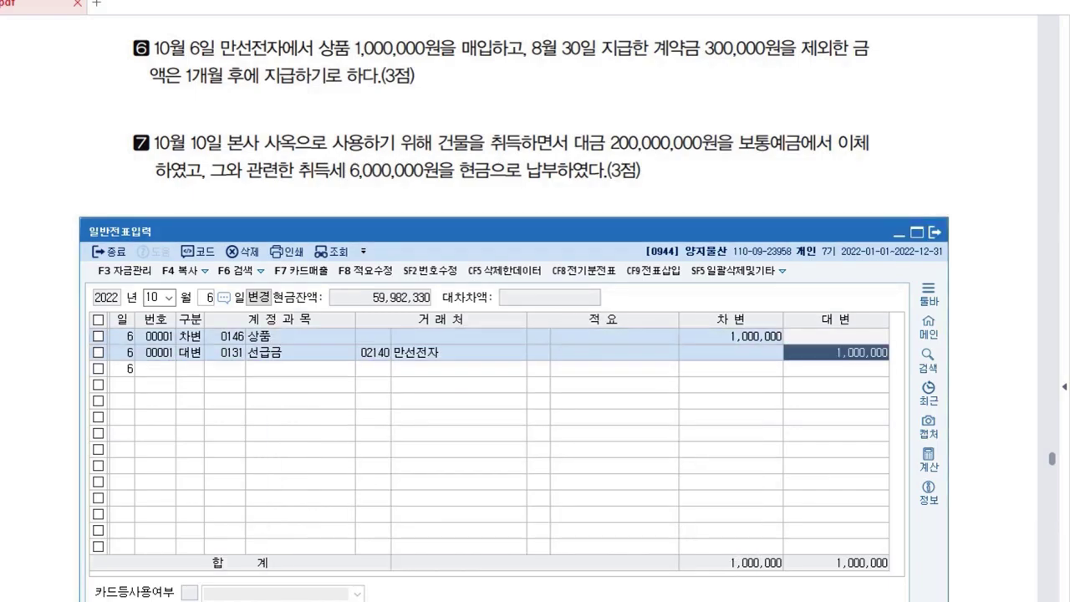
pyautogui.write('300000')
pyautogui.press('Return')
# Step: Add a credit (대변) line with account 0251 외상매입금, customer 만선전자 and amount 700,000 to the October 6 voucher
pyautogui.write('4')
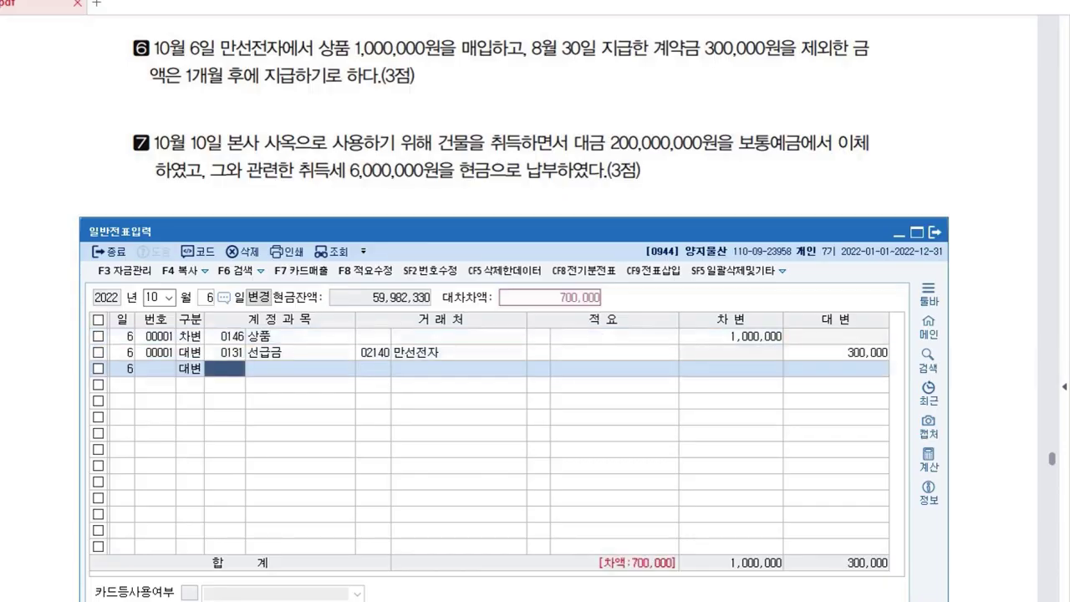
pyautogui.write('251')
pyautogui.press('Return')
pyautogui.write('2140')
pyautogui.press('Return')
pyautogui.press('Return')
pyautogui.press('Return')
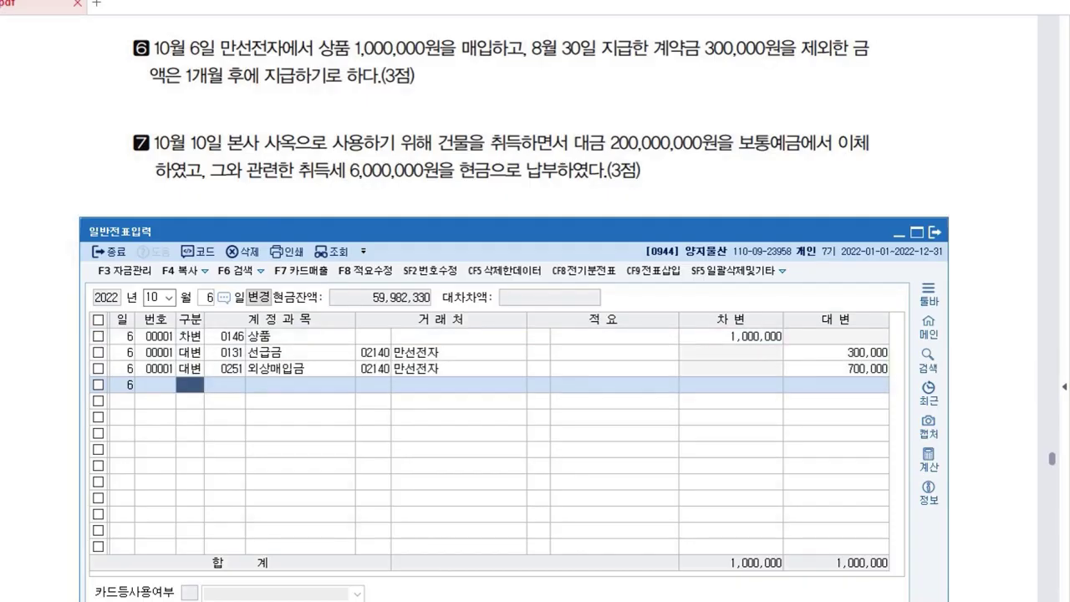
# Step: Set the general voucher date to October 10 for transaction 7 in the PDF
pyautogui.click(207, 297)
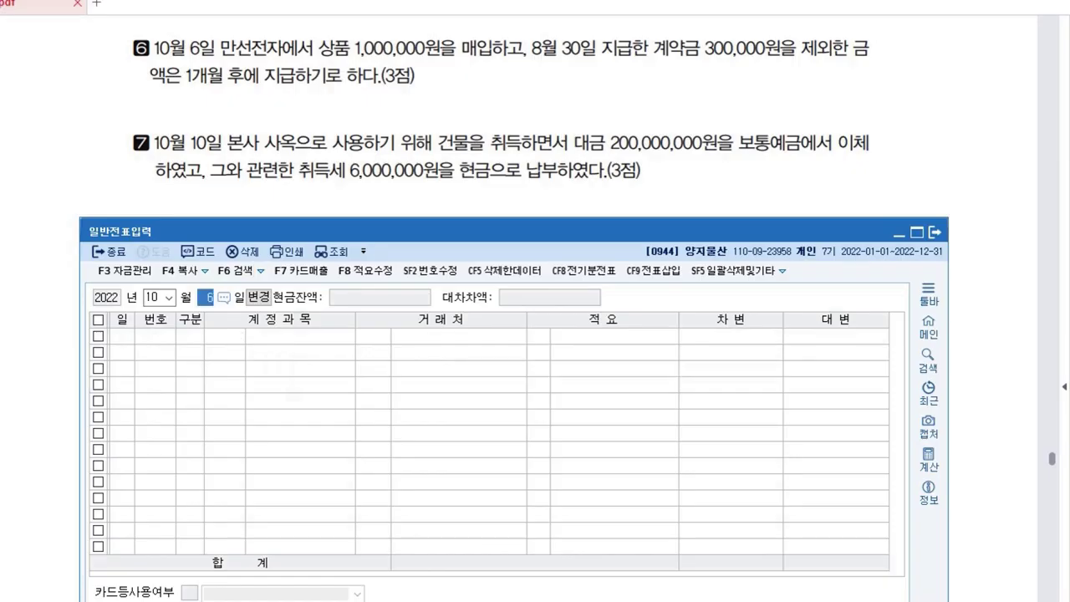
pyautogui.write('11')
pyautogui.press('Return')
pyautogui.write('10')
pyautogui.press('Return')
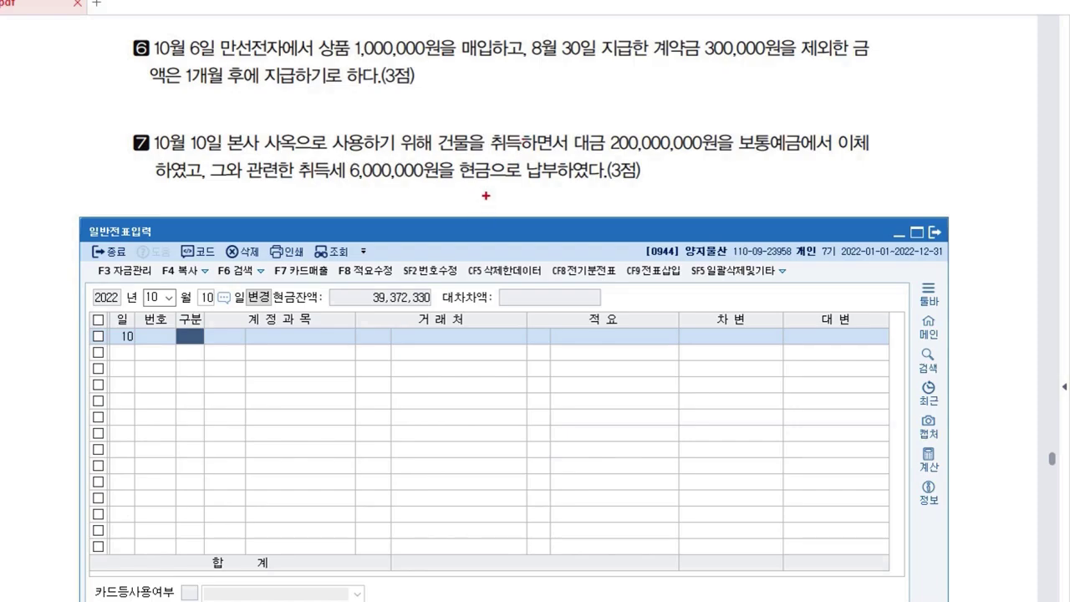
pyautogui.moveTo(497, 188); pyautogui.dragTo(492, 220)
pyautogui.moveTo(466, 149); pyautogui.dragTo(450, 167)
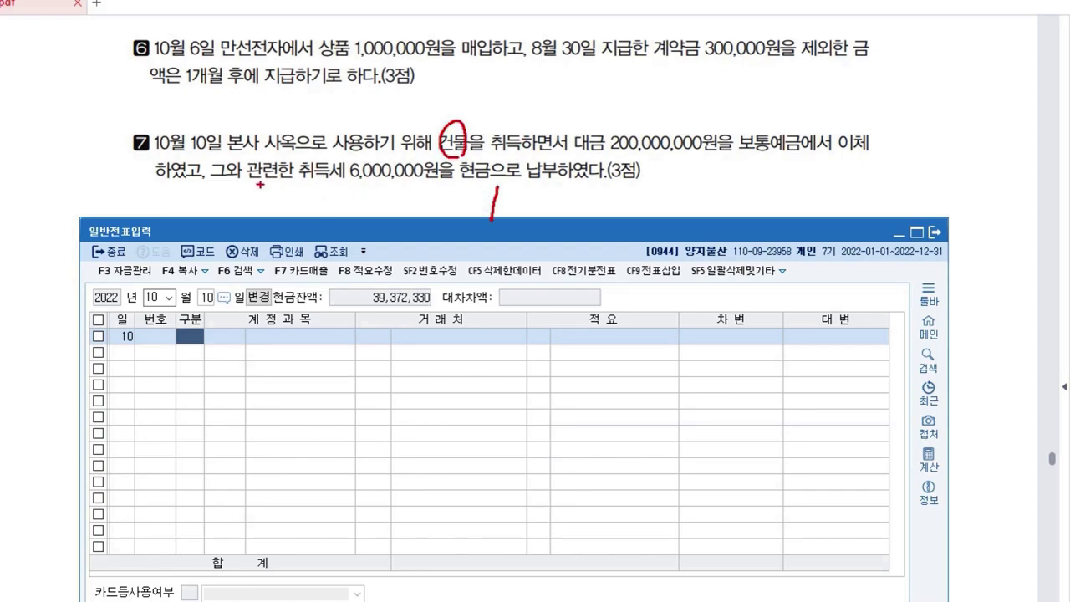
pyautogui.moveTo(264, 177)
pyautogui.mouseDown()
pyautogui.moveTo(340, 174)
pyautogui.moveTo(328, 157)
pyautogui.moveTo(330, 177)
pyautogui.mouseUp()
pyautogui.moveTo(226, 200)
pyautogui.mouseDown()
pyautogui.moveTo(254, 219)
pyautogui.moveTo(269, 196)
pyautogui.moveTo(279, 215)
pyautogui.moveTo(280, 194)
pyautogui.mouseUp()
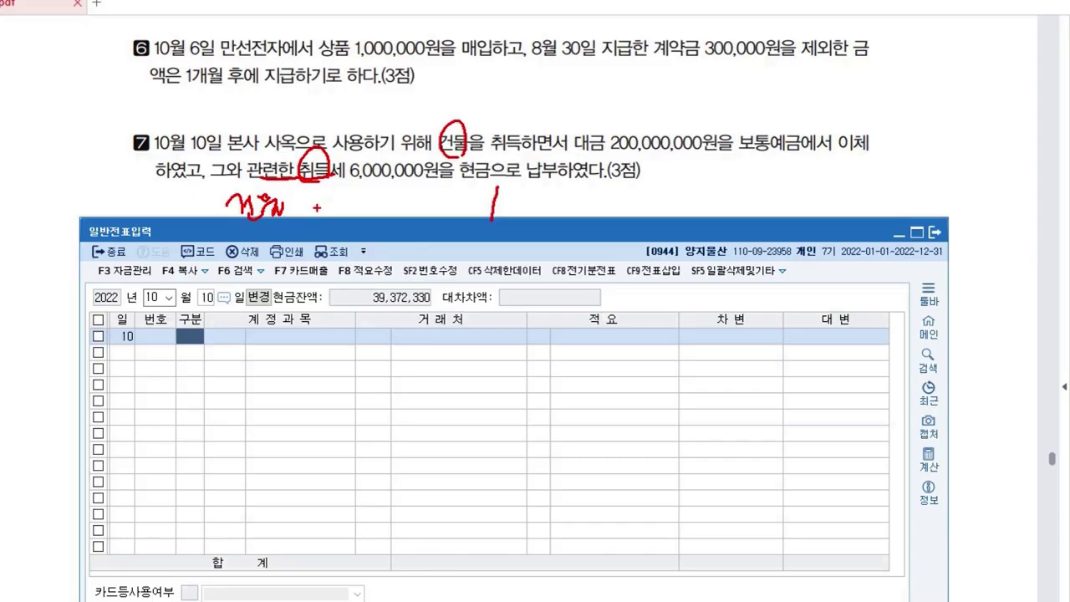
pyautogui.moveTo(310, 200)
pyautogui.mouseDown()
pyautogui.moveTo(321, 213)
pyautogui.moveTo(409, 210)
pyautogui.mouseUp()
pyautogui.moveTo(566, 186)
pyautogui.mouseDown()
pyautogui.moveTo(573, 204)
pyautogui.moveTo(644, 213)
pyautogui.mouseUp()
pyautogui.moveTo(562, 226); pyautogui.dragTo(590, 248)
pyautogui.moveTo(612, 219); pyautogui.dragTo(629, 252)
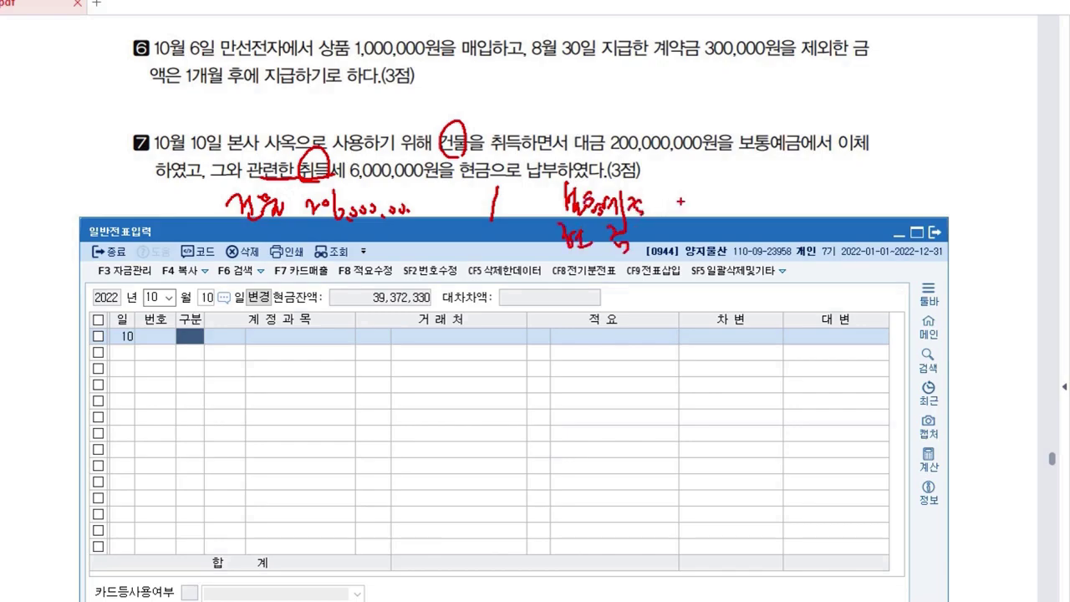
pyautogui.moveTo(671, 199)
pyautogui.mouseDown()
pyautogui.moveTo(684, 211)
pyautogui.moveTo(769, 204)
pyautogui.mouseUp()
pyautogui.moveTo(696, 231)
pyautogui.mouseDown()
pyautogui.moveTo(700, 263)
pyautogui.moveTo(784, 237)
pyautogui.mouseUp()
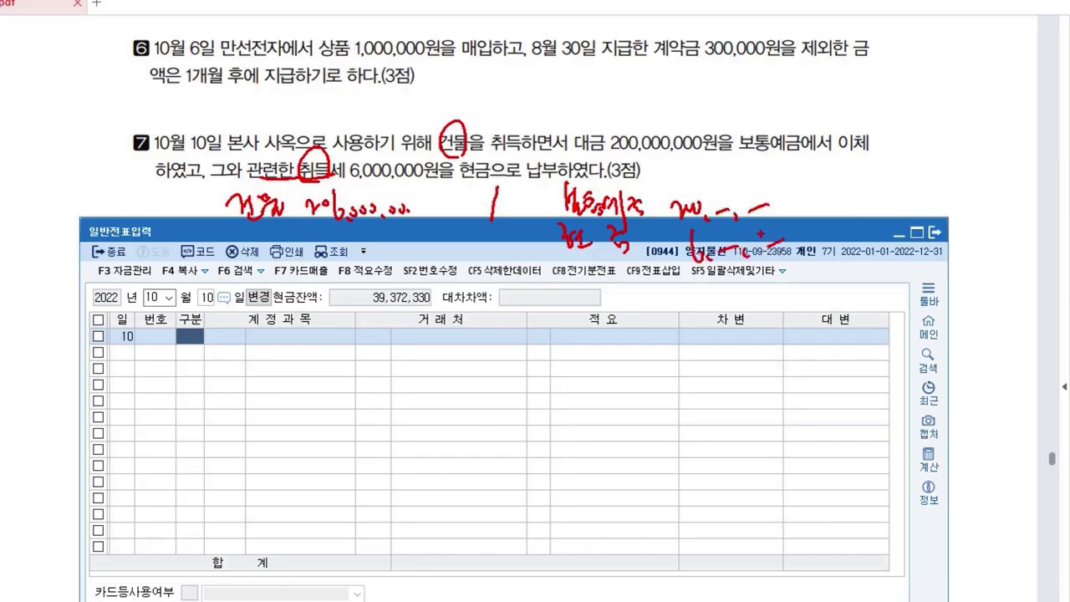
pyautogui.press('Escape')
# Step: Add a debit (차변) line with account 0202 건물 for 206,000,000 to the October 10 voucher, leaving customer and note blank
pyautogui.press('Return')
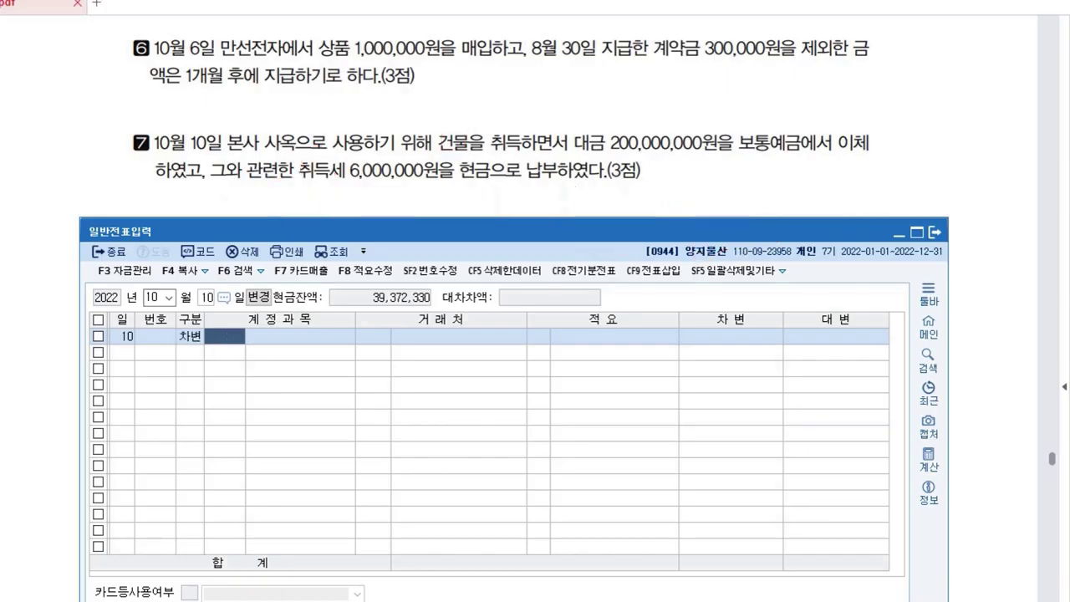
pyautogui.write('0202')
pyautogui.press('Return')
pyautogui.press('Return')
pyautogui.press('Return')
pyautogui.press('Return')
pyautogui.write('206000000')
pyautogui.press('Return')
# Step: Add credit (대변) lines for 0103 보통예금 at 200,000,000 and 0101 현금 at 6,000,000 to the October 10 voucher
pyautogui.write('4')
pyautogui.press('Return')
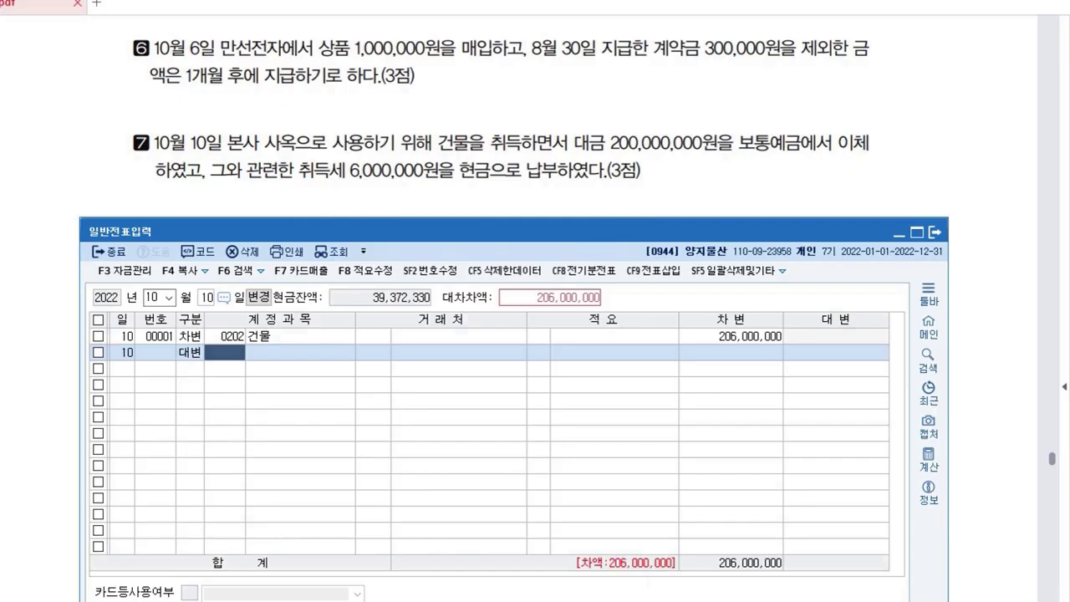
pyautogui.write('0103')
pyautogui.press('Return')
pyautogui.press('Return')
pyautogui.press('Return')
pyautogui.press('Return')
pyautogui.write('200000000')
pyautogui.press('Return')
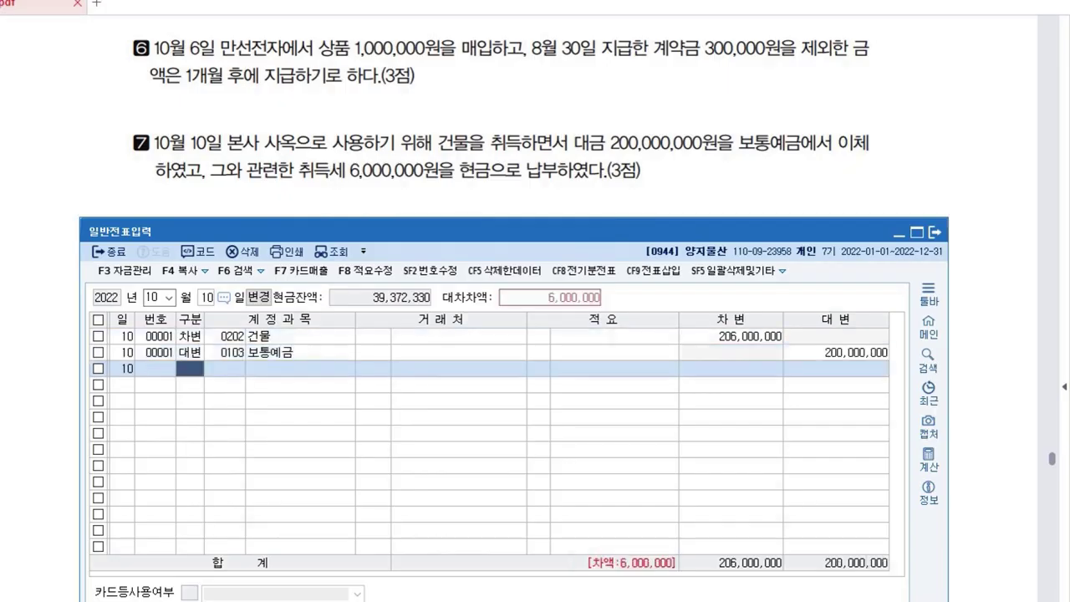
pyautogui.write('0101')
pyautogui.press('Return')
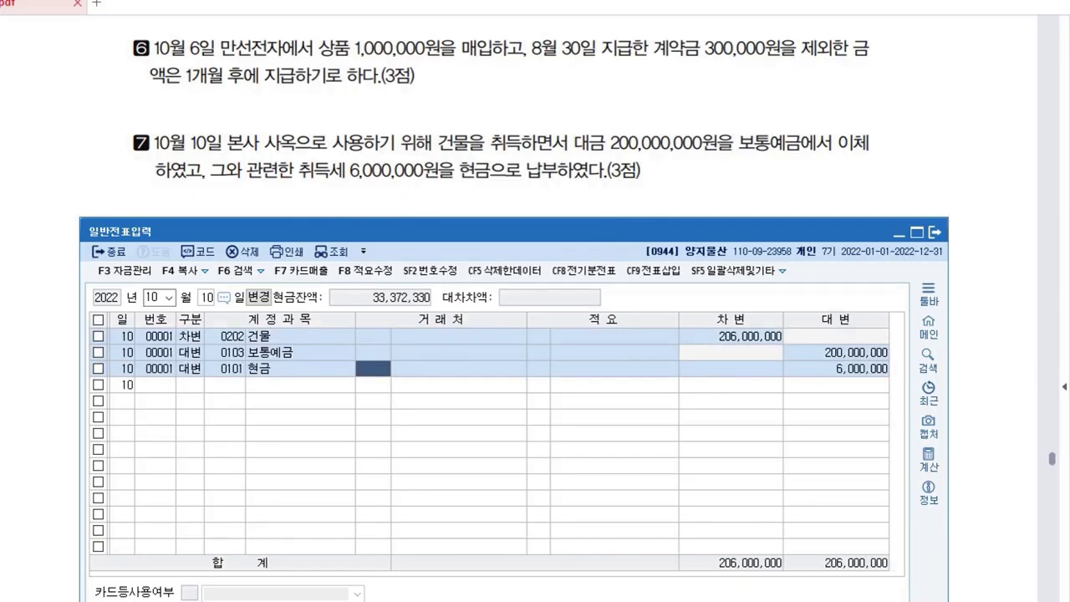
# Step: Look up transaction 8 in the PDF and set the general voucher date to November 29
pyautogui.hotkey('alt', 'Tab')
pyautogui.scroll(-3, 535, 301)
pyautogui.scroll(-1, 483, 229)
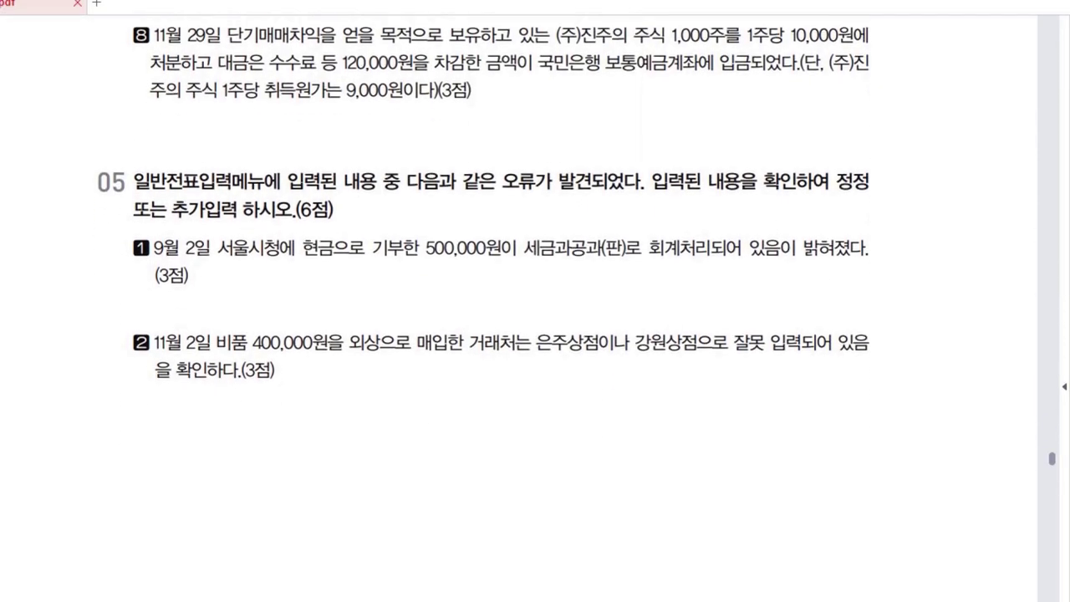
pyautogui.hotkey('alt', 'Tab')
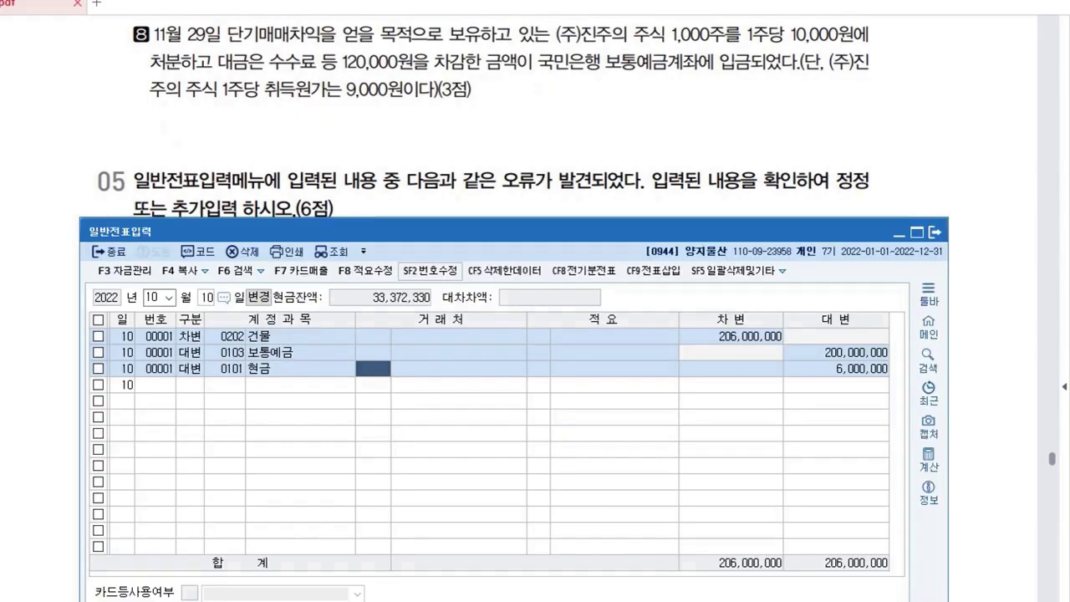
pyautogui.moveTo(483, 231); pyautogui.dragTo(466, 158)
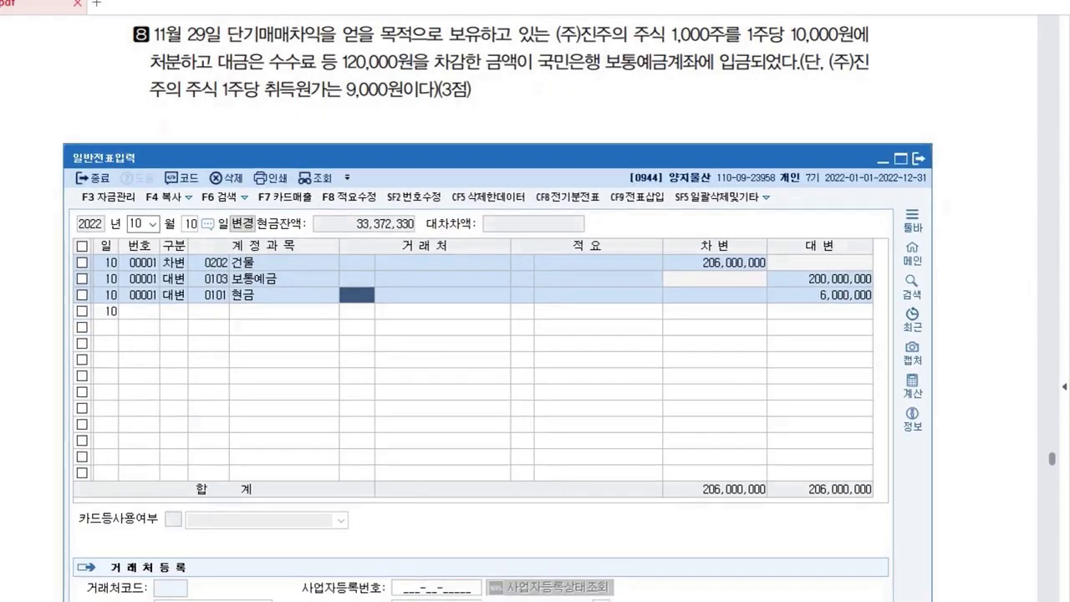
pyautogui.click(143, 224)
pyautogui.write('11')
pyautogui.press('Return')
pyautogui.write('29')
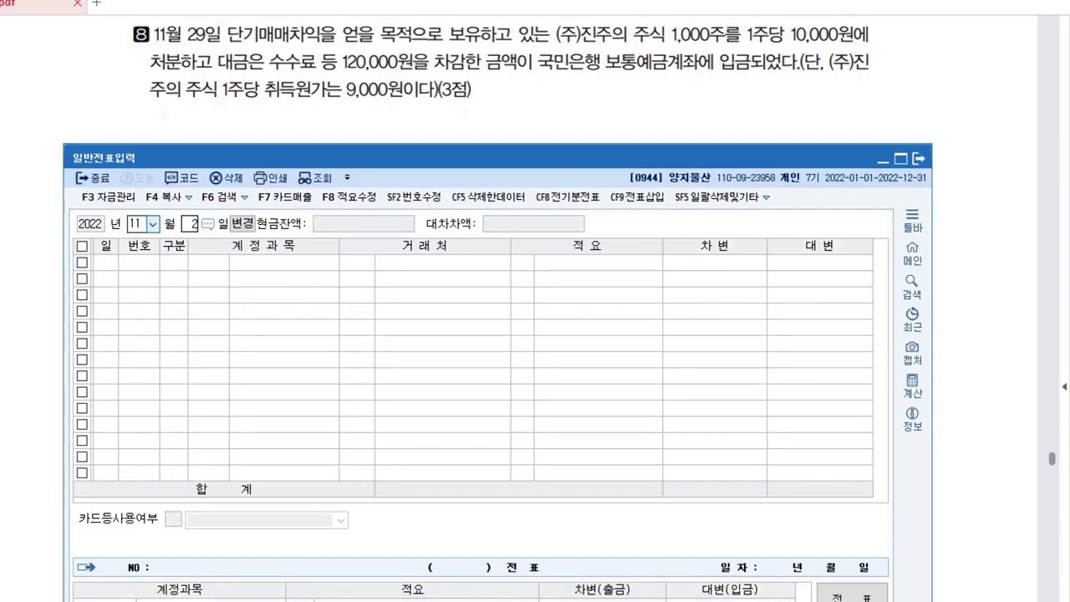
pyautogui.press('Return')
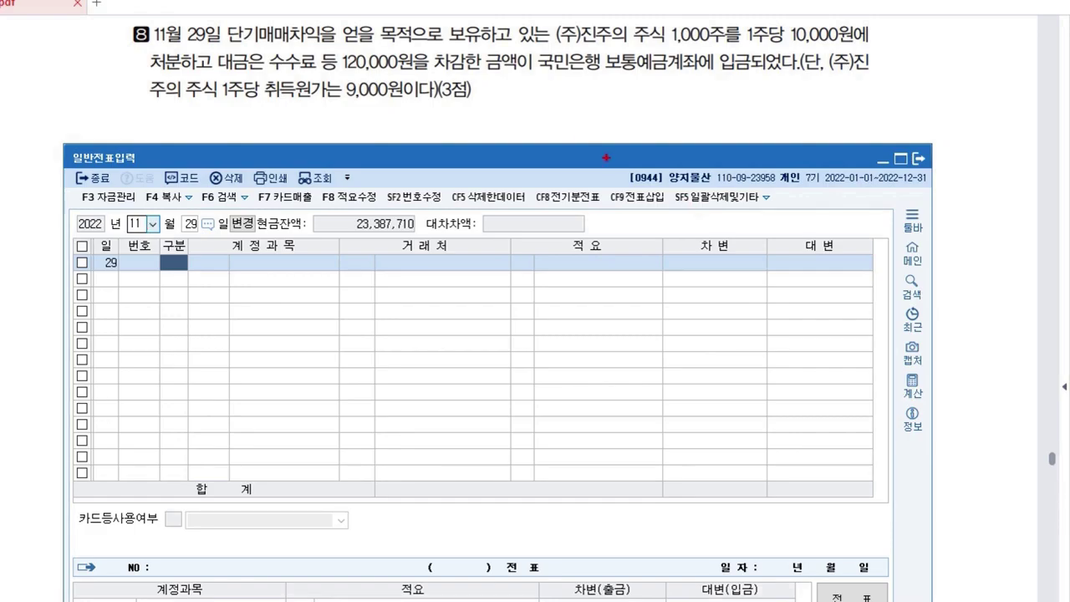
pyautogui.moveTo(485, 97); pyautogui.dragTo(478, 141)
pyautogui.moveTo(267, 46)
pyautogui.mouseDown()
pyautogui.moveTo(257, 63)
pyautogui.moveTo(269, 52)
pyautogui.moveTo(333, 68)
pyautogui.mouseUp()
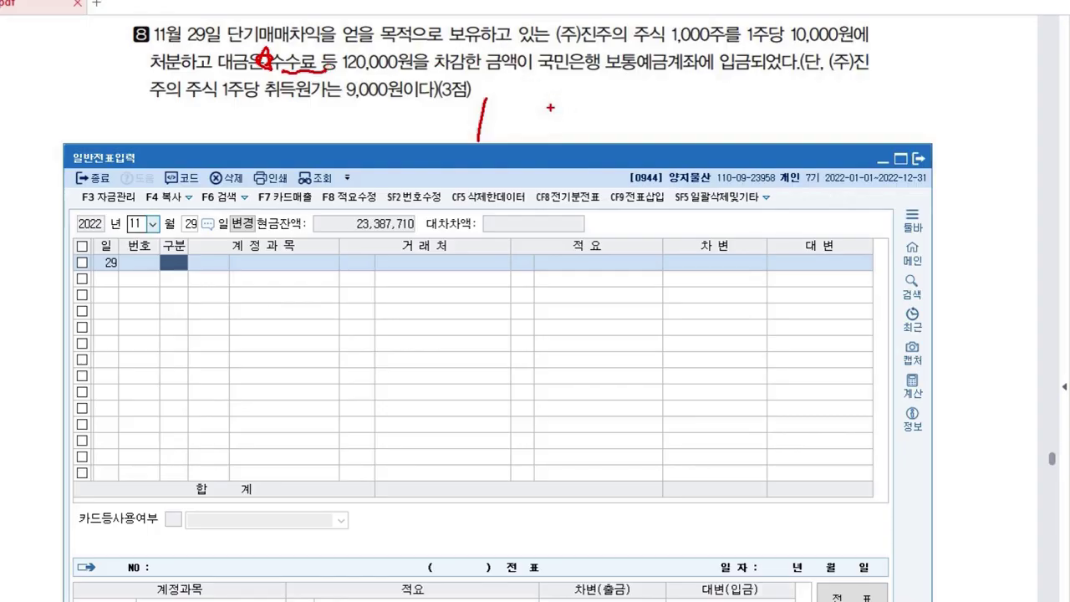
pyautogui.moveTo(538, 105); pyautogui.dragTo(544, 124)
pyautogui.moveTo(544, 112); pyautogui.dragTo(549, 112)
pyautogui.moveTo(532, 120); pyautogui.dragTo(553, 127)
pyautogui.moveTo(554, 114); pyautogui.dragTo(557, 126)
pyautogui.moveTo(566, 107); pyautogui.dragTo(572, 117)
pyautogui.moveTo(573, 115); pyautogui.dragTo(591, 130)
pyautogui.moveTo(591, 122); pyautogui.dragTo(664, 122)
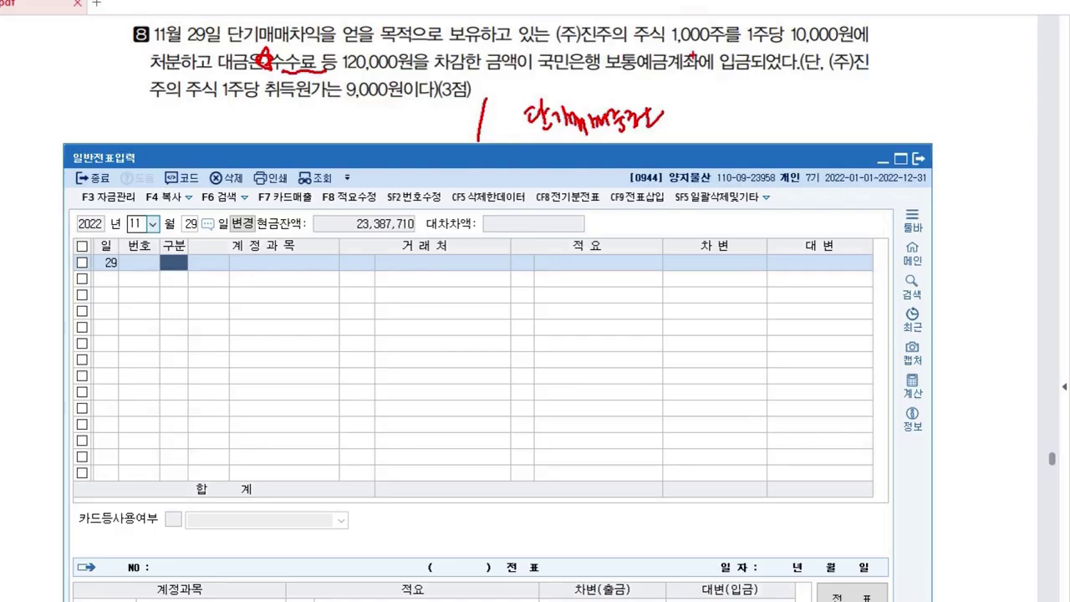
pyautogui.moveTo(711, 114)
pyautogui.mouseDown()
pyautogui.moveTo(720, 110)
pyautogui.moveTo(727, 133)
pyautogui.moveTo(741, 118)
pyautogui.moveTo(786, 114)
pyautogui.mouseUp()
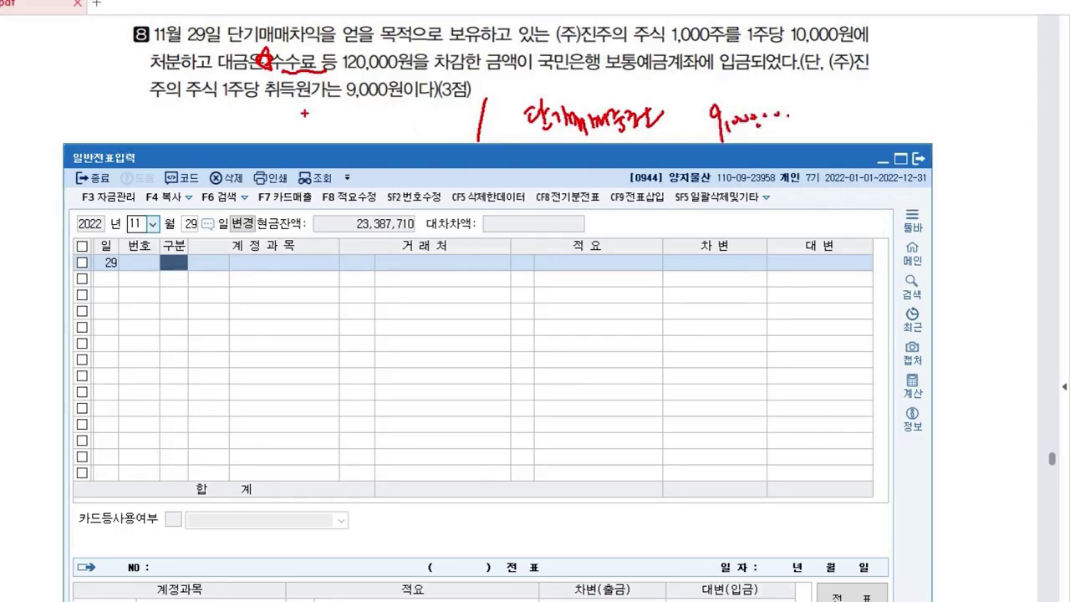
pyautogui.moveTo(217, 107)
pyautogui.mouseDown()
pyautogui.moveTo(219, 125)
pyautogui.moveTo(240, 117)
pyautogui.moveTo(254, 132)
pyautogui.moveTo(279, 127)
pyautogui.moveTo(293, 139)
pyautogui.mouseUp()
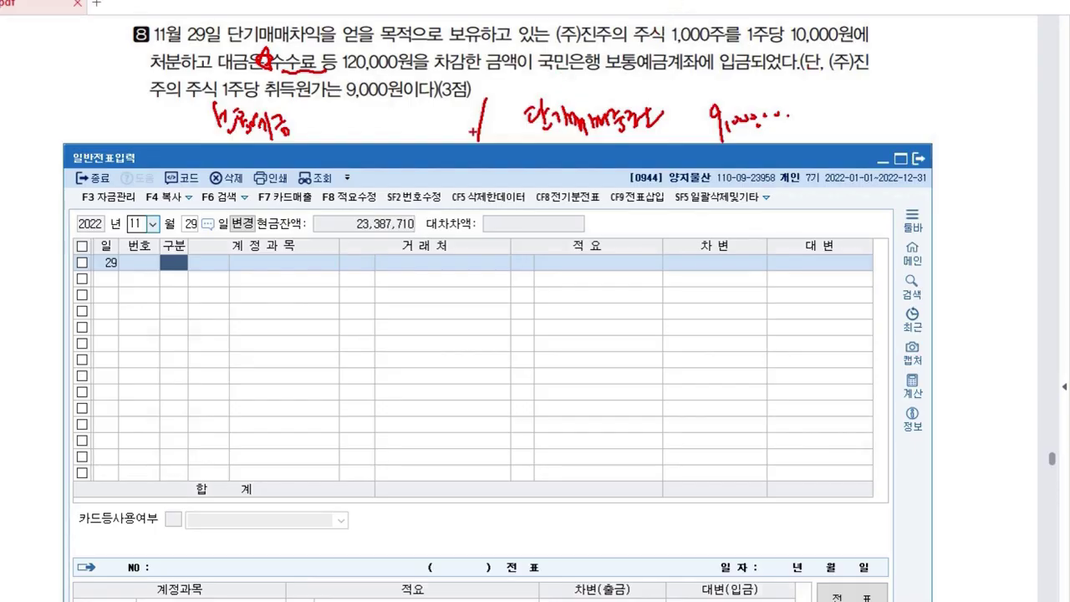
pyautogui.moveTo(342, 117)
pyautogui.mouseDown()
pyautogui.moveTo(345, 144)
pyautogui.moveTo(371, 124)
pyautogui.moveTo(428, 123)
pyautogui.mouseUp()
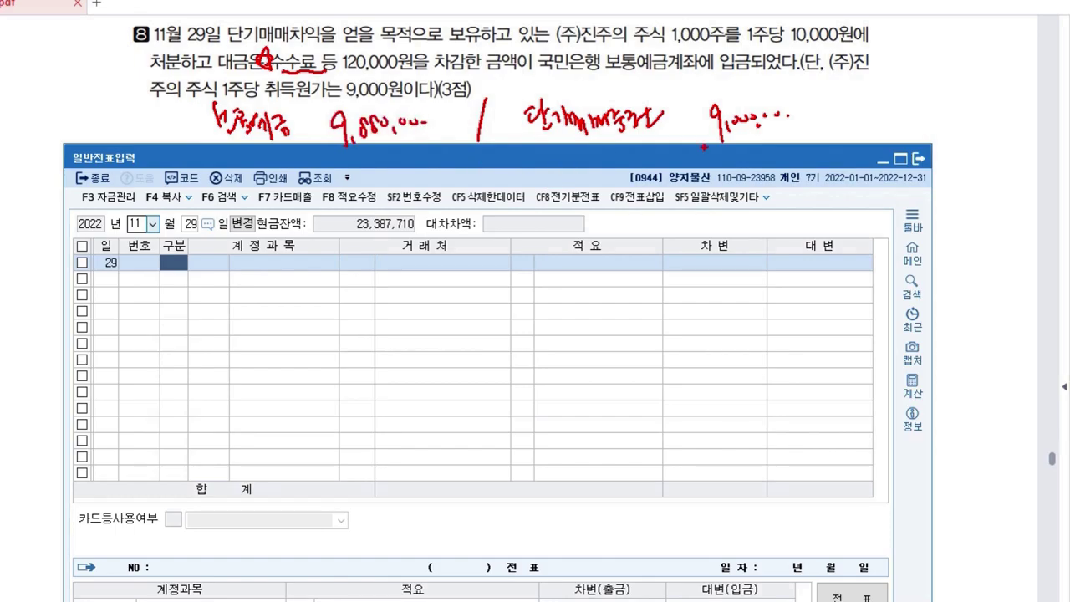
pyautogui.moveTo(733, 158); pyautogui.dragTo(774, 153)
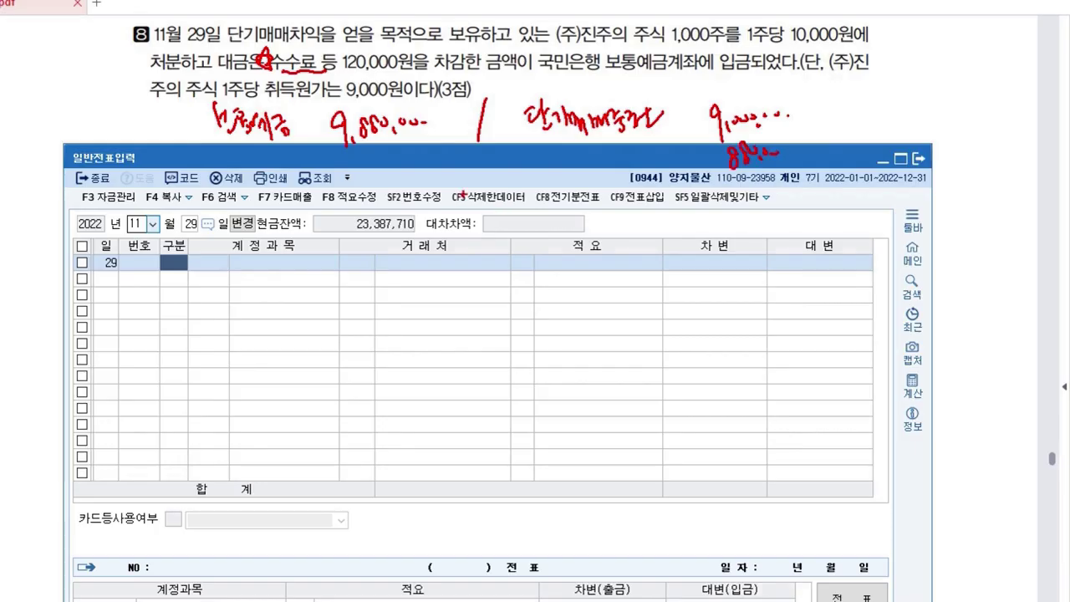
pyautogui.moveTo(494, 153)
pyautogui.mouseDown()
pyautogui.moveTo(521, 172)
pyautogui.moveTo(651, 145)
pyautogui.moveTo(663, 162)
pyautogui.moveTo(687, 160)
pyautogui.mouseUp()
pyautogui.moveTo(700, 140); pyautogui.dragTo(695, 204)
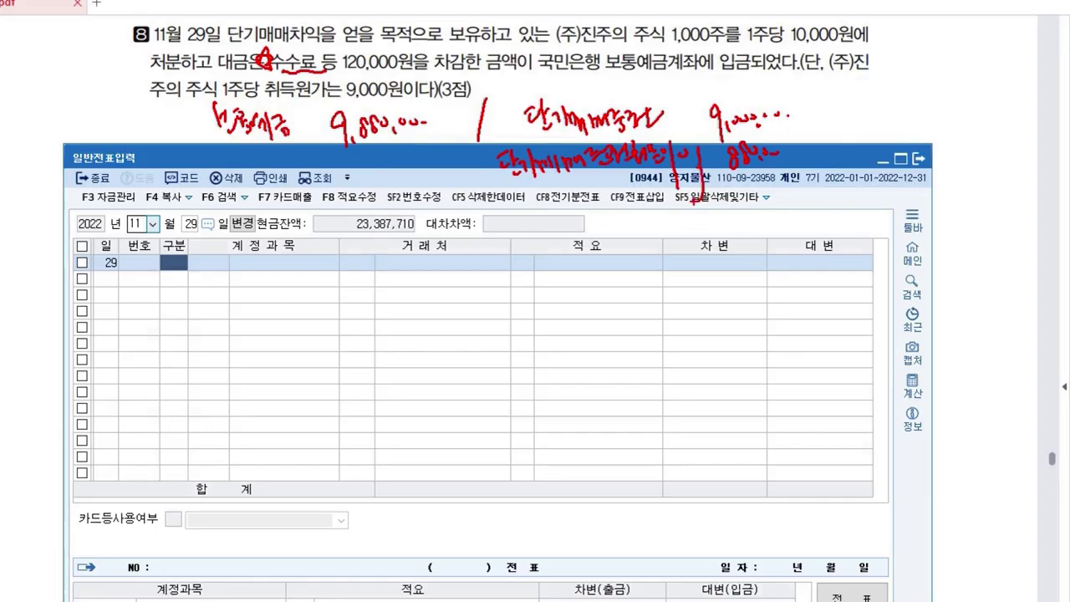
pyautogui.press('Escape')
# Step: Add a debit (차변) line with account 0103 보통예금 for 9,880,000 to the November 29 voucher, leaving customer and note blank
pyautogui.write('3')
pyautogui.press('Return')
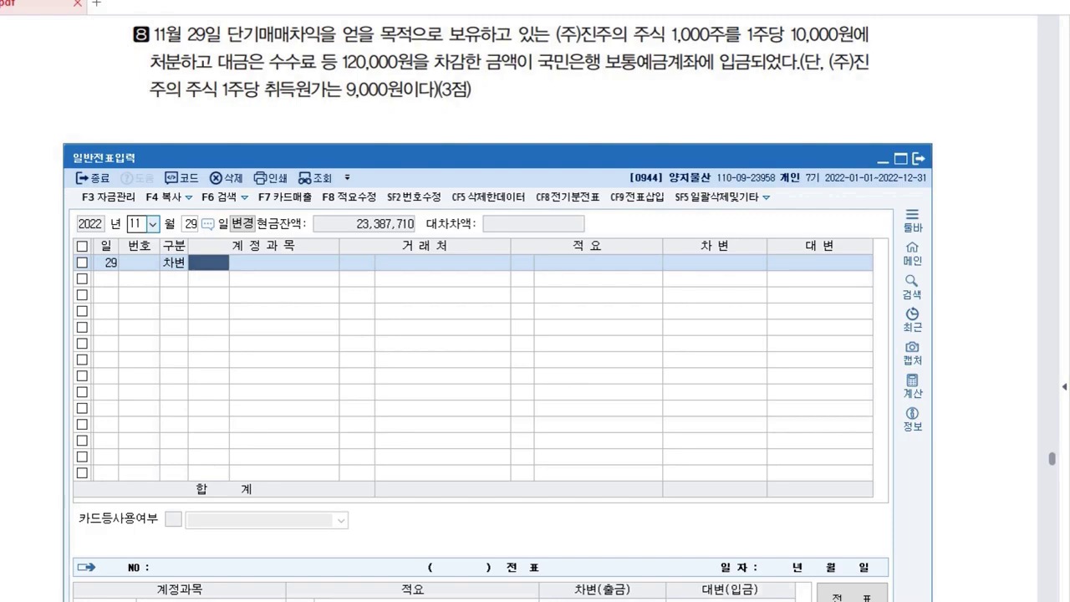
pyautogui.write('103')
pyautogui.press('Return')
pyautogui.press('Return')
pyautogui.press('Return')
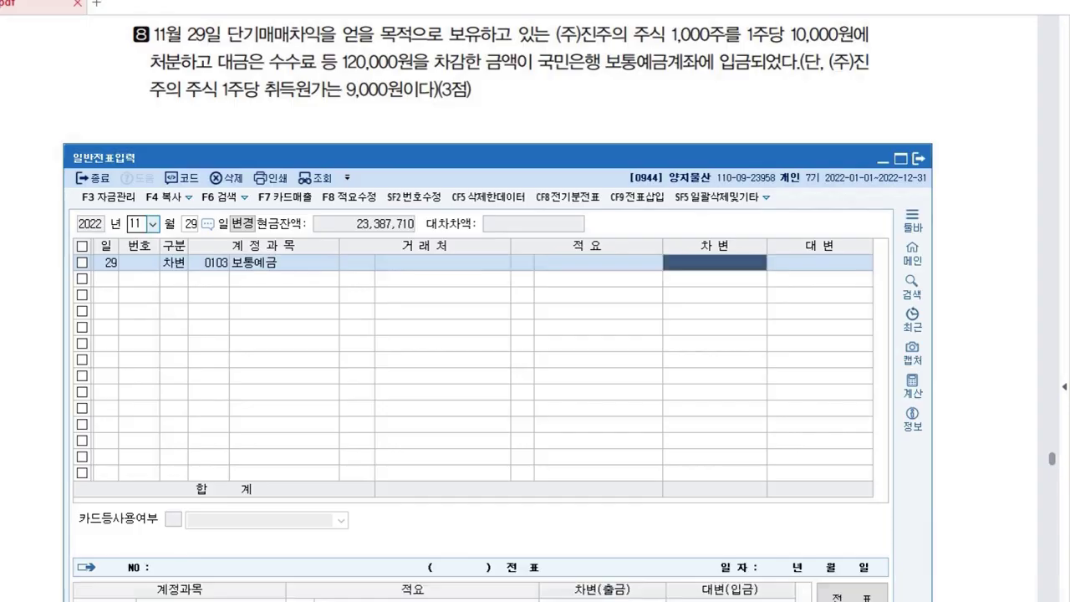
pyautogui.write('9880000')
pyautogui.press('Return')
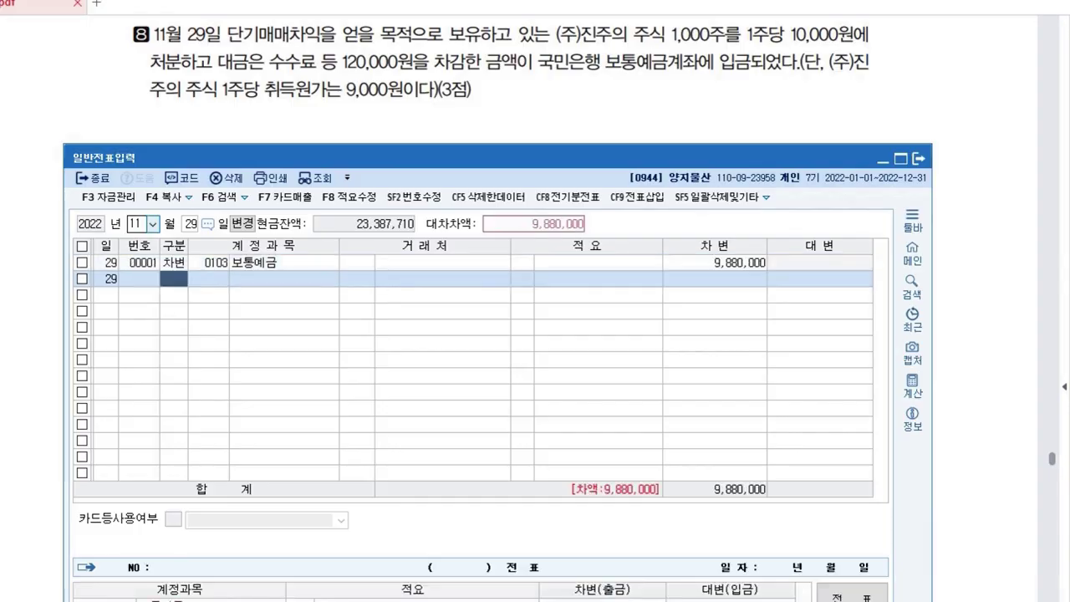
# Step: Add credit (대변) lines for 0107 단기매매증권 at 9,000,000 and 0906 단기매매증권처분이익 at 880,000 to the November 29 voucher
pyautogui.write('4107')
pyautogui.press('Return')
pyautogui.press('Return')
pyautogui.press('Return')
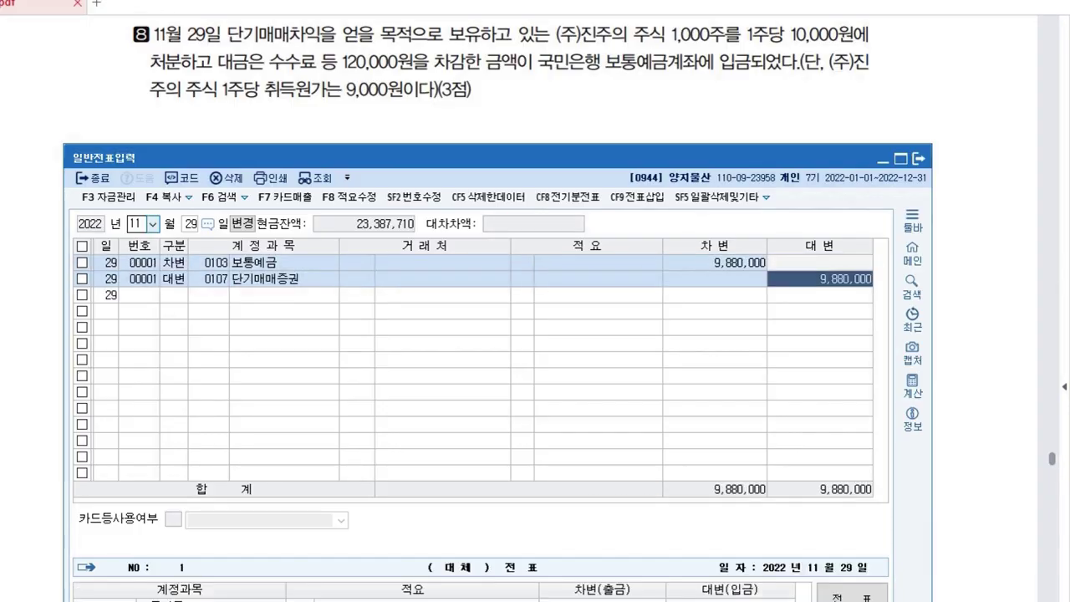
pyautogui.write('9000000')
pyautogui.press('Return')
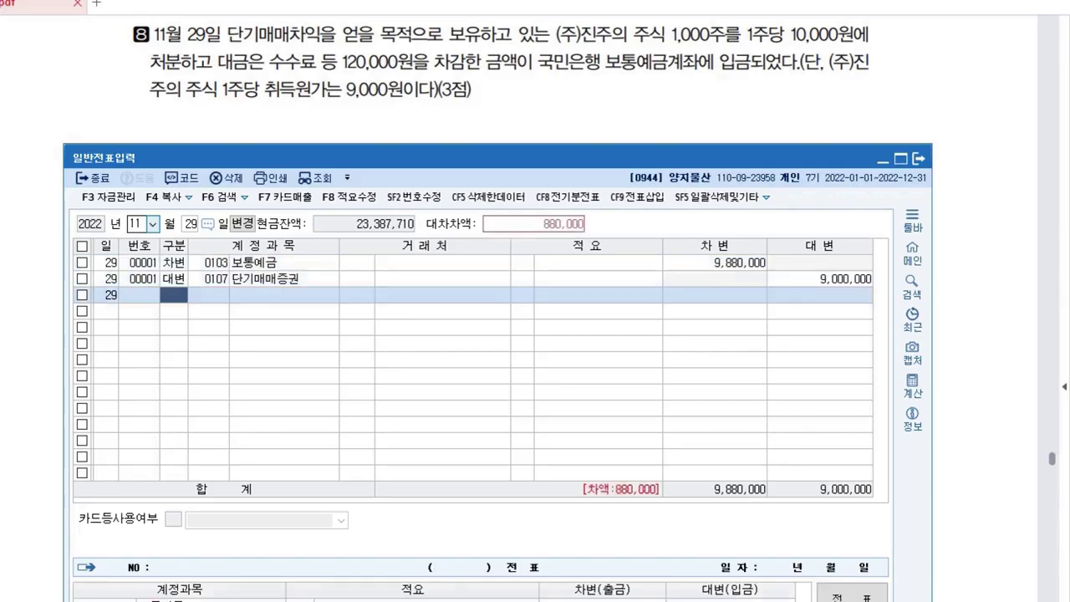
pyautogui.write('4')
pyautogui.write('906')
pyautogui.press('Return')
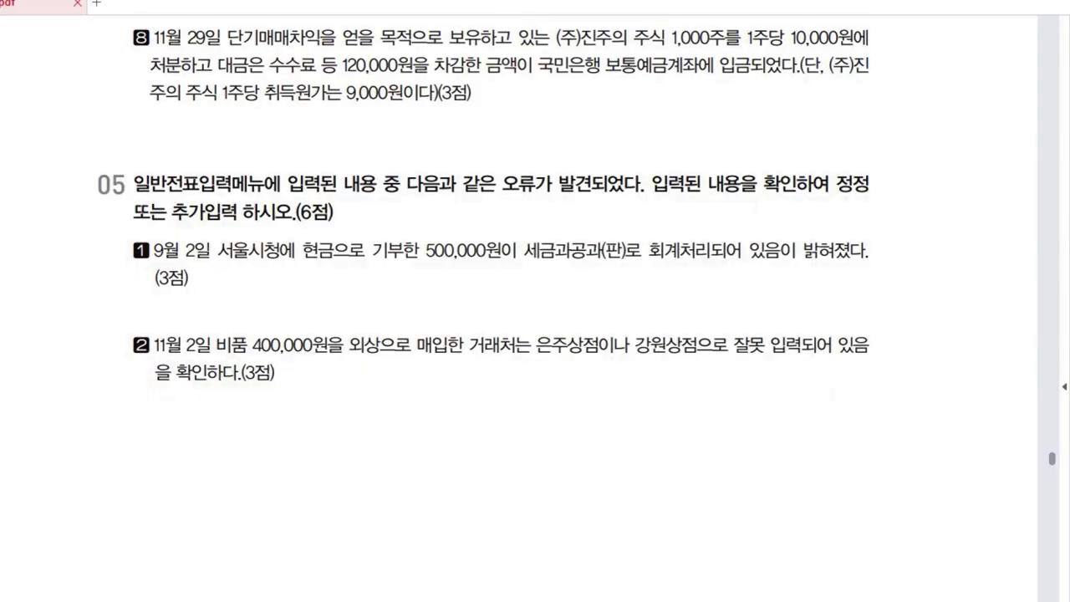
# Step: Look up question 05 item 1 in the PDF and bring up the general voucher dated September 2
pyautogui.scroll(-2, 535, 307)
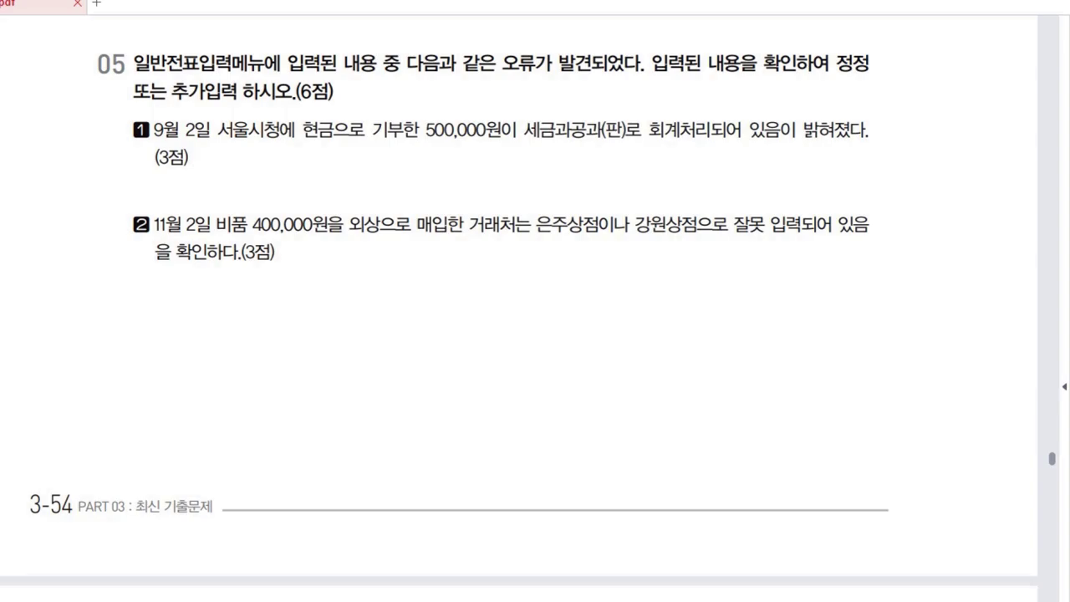
pyautogui.hotkey('alt', 'Tab')
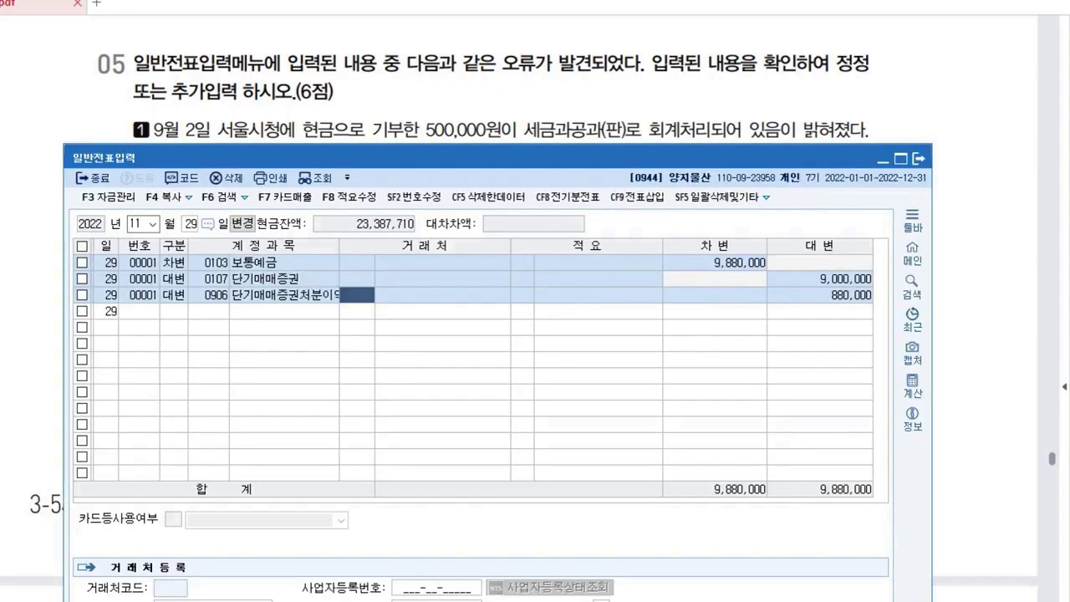
pyautogui.moveTo(497, 158); pyautogui.dragTo(508, 193)
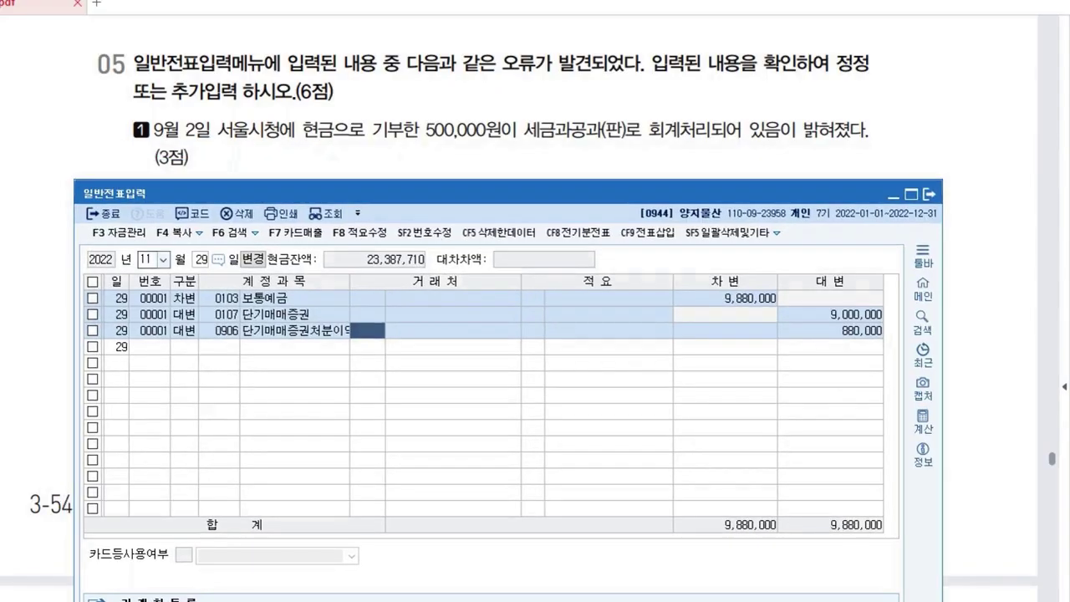
pyautogui.click(163, 260)
pyautogui.write('9')
pyautogui.press('Return')
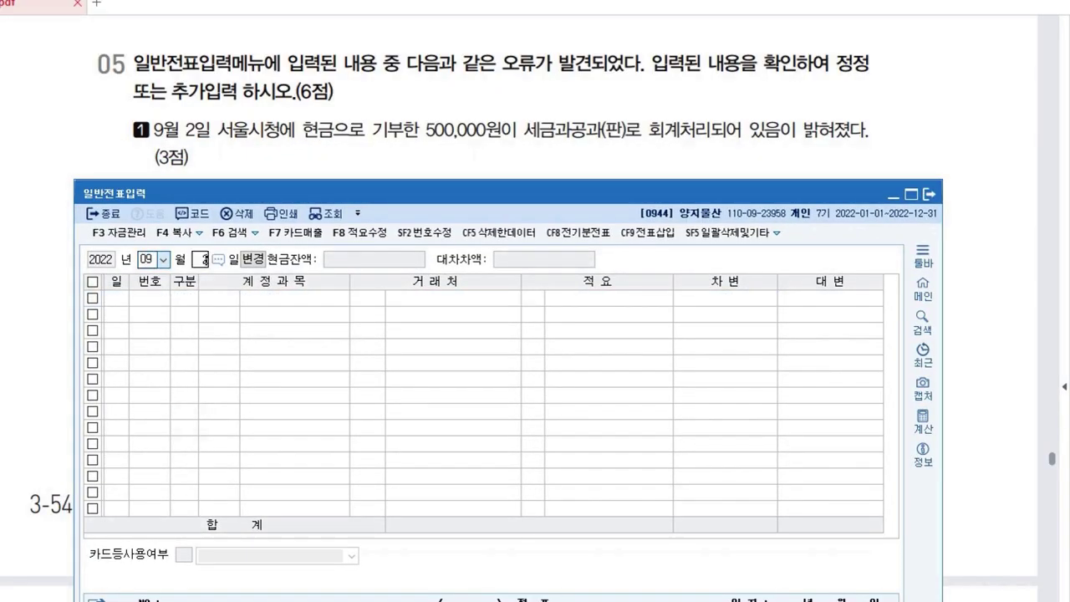
pyautogui.write('2')
pyautogui.press('Return')
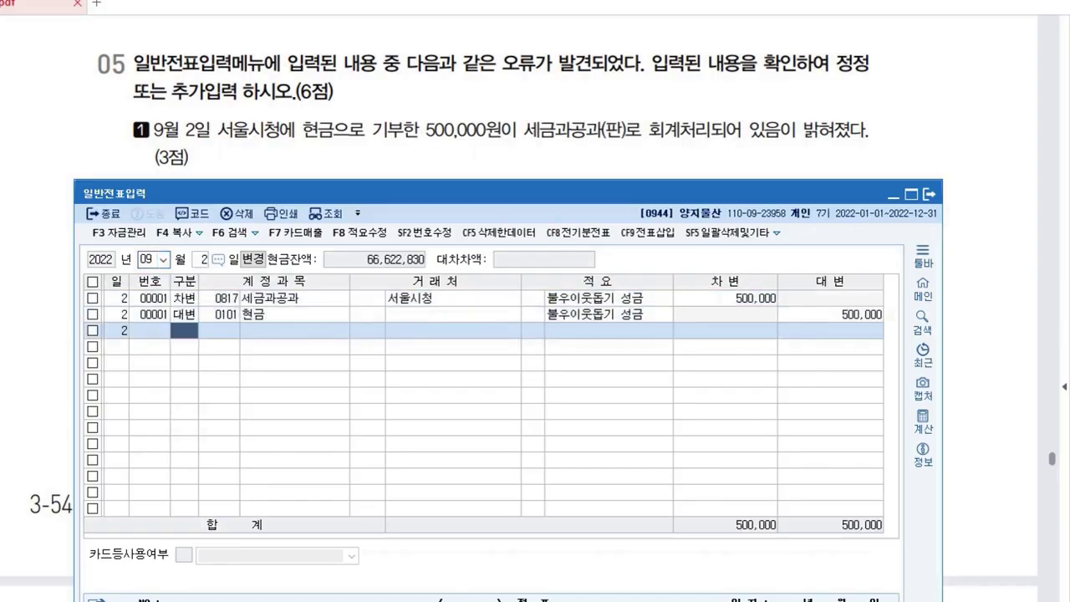
# Step: Change the debit account of the September 2 voucher from 세금과공과 to 0953 기부금
pyautogui.click(224, 298)
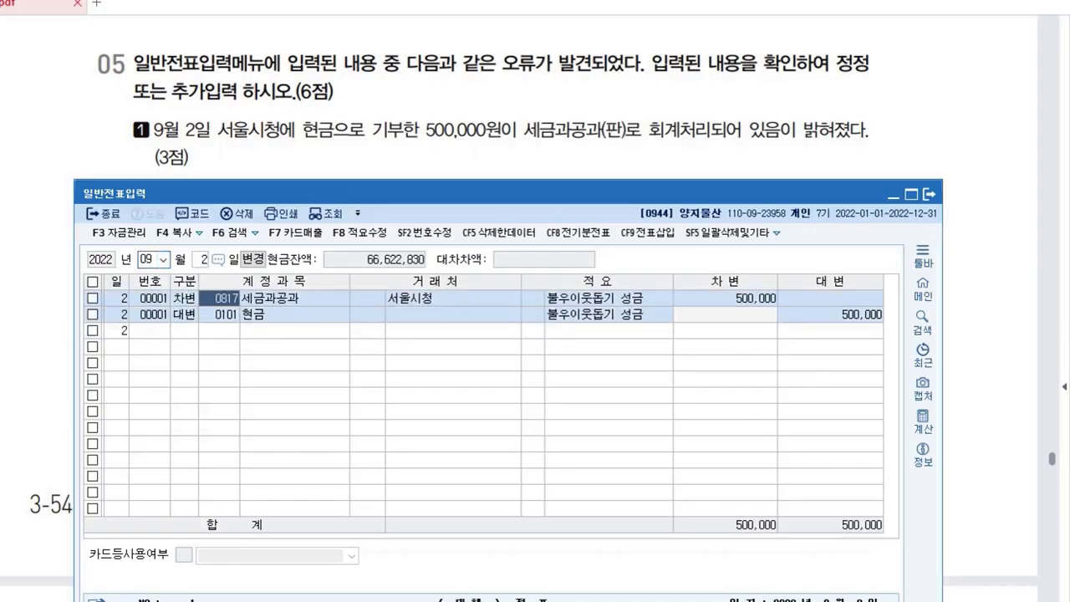
pyautogui.write('0953')
pyautogui.press('Return')
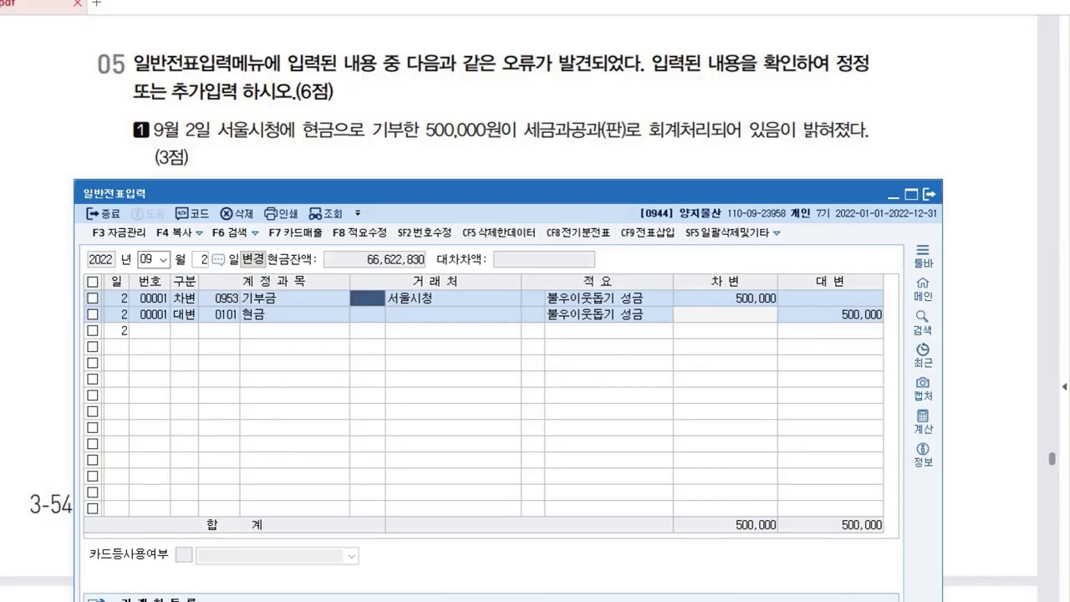
pyautogui.click(725, 299)
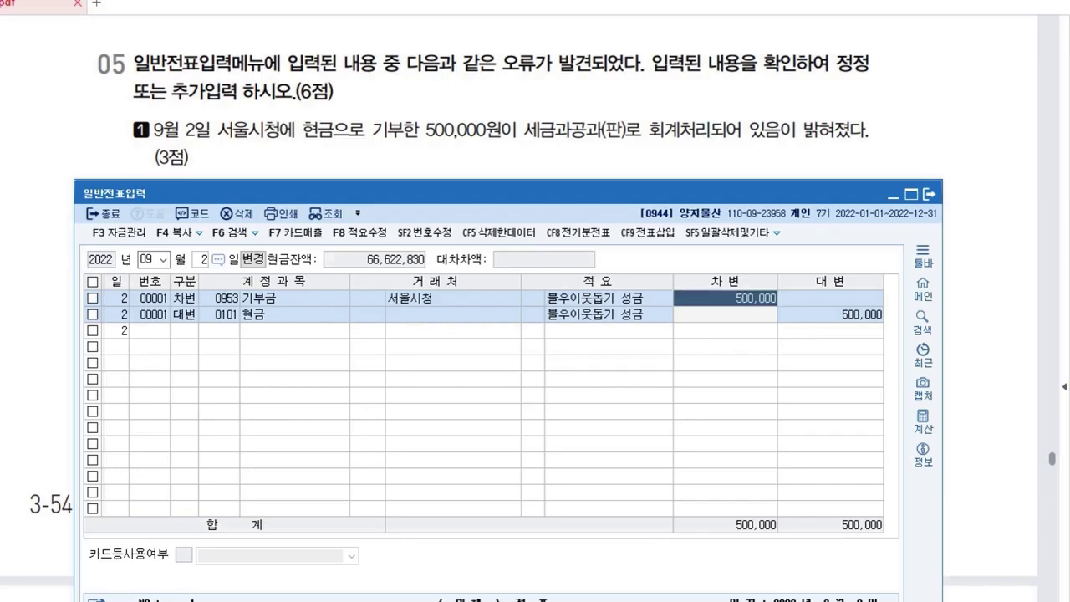
pyautogui.click(830, 315)
# Step: Bring up the general voucher dated November 2 alongside question 05 item 2 in the PDF
pyautogui.moveTo(468, 194); pyautogui.dragTo(473, 275)
pyautogui.click(153, 341)
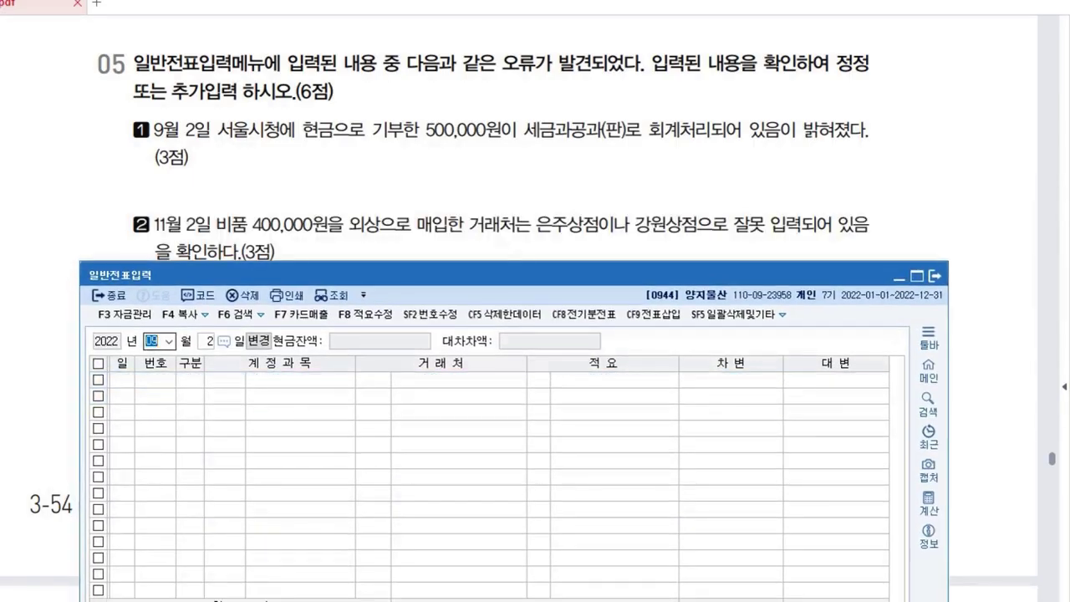
pyautogui.write('11')
pyautogui.press('Return')
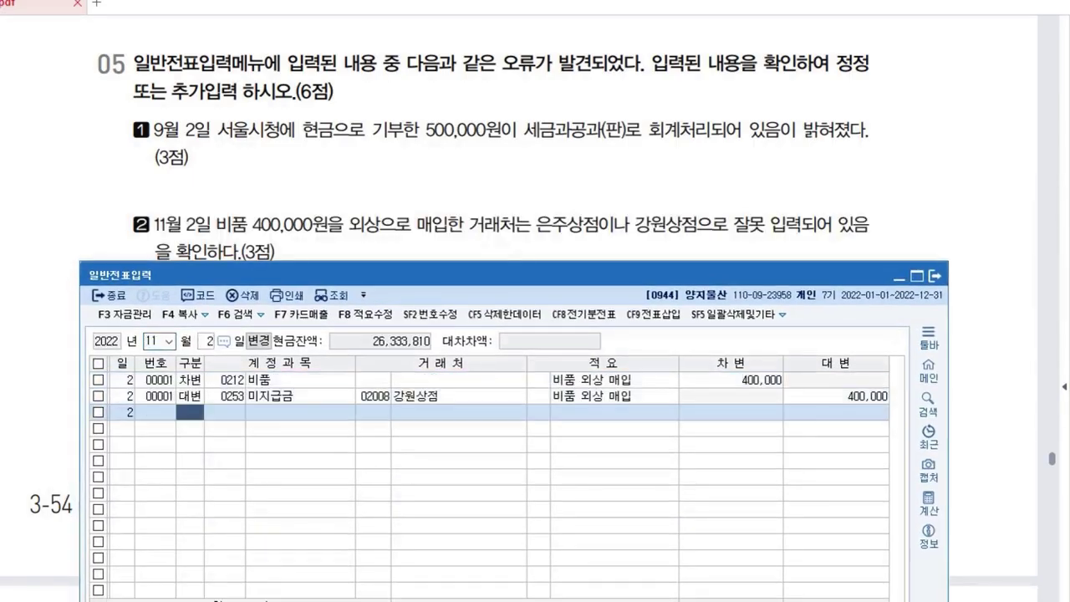
pyautogui.moveTo(468, 275)
pyautogui.mouseDown()
pyautogui.moveTo(464, 296)
pyautogui.moveTo(469, 284)
pyautogui.mouseUp()
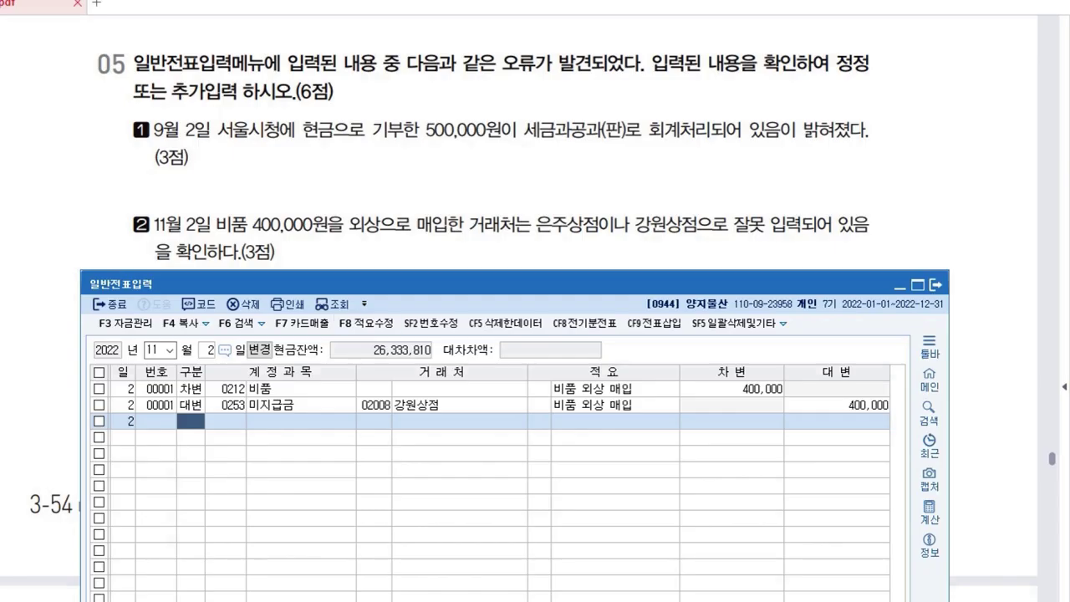
# Step: Change the customer on the November 2 미지급금 credit line to 은주상점 and close the general voucher entry window
pyautogui.click(375, 405)
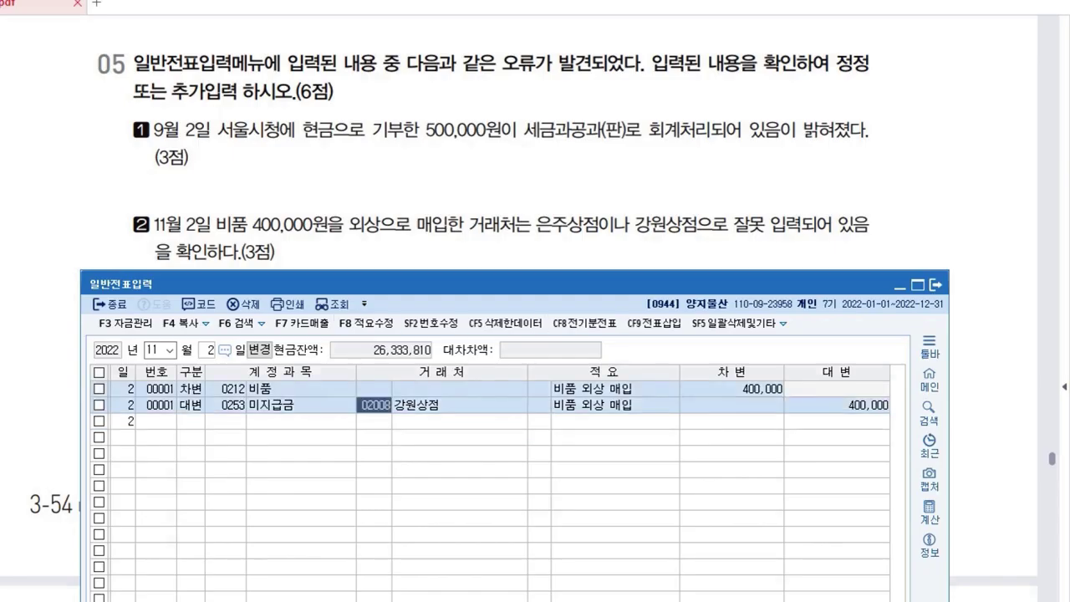
pyautogui.write('은주')
pyautogui.press('Return')
pyautogui.press('Return')
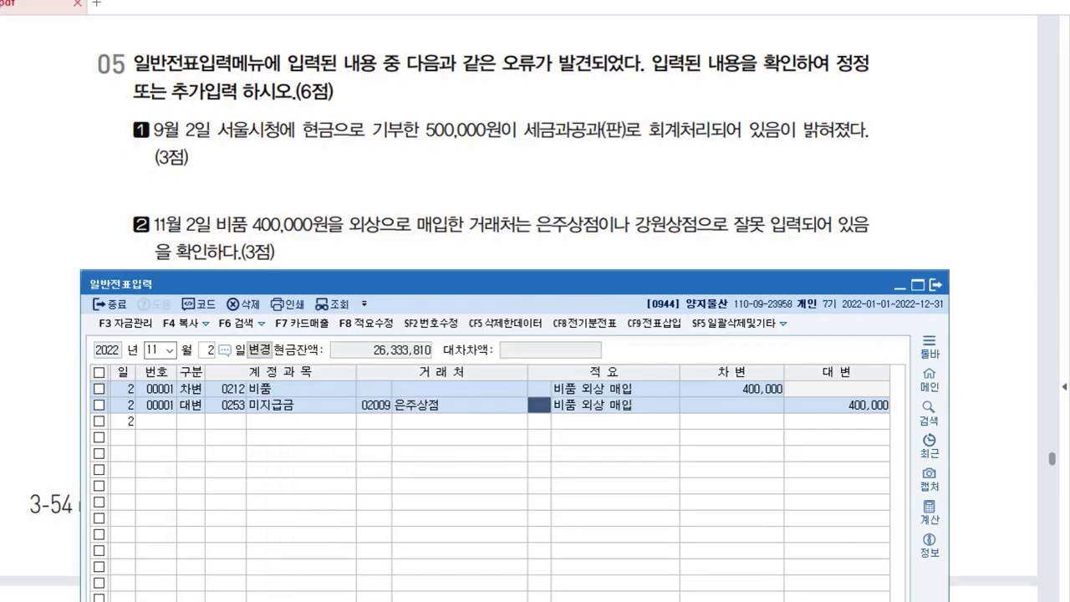
pyautogui.click(191, 421)
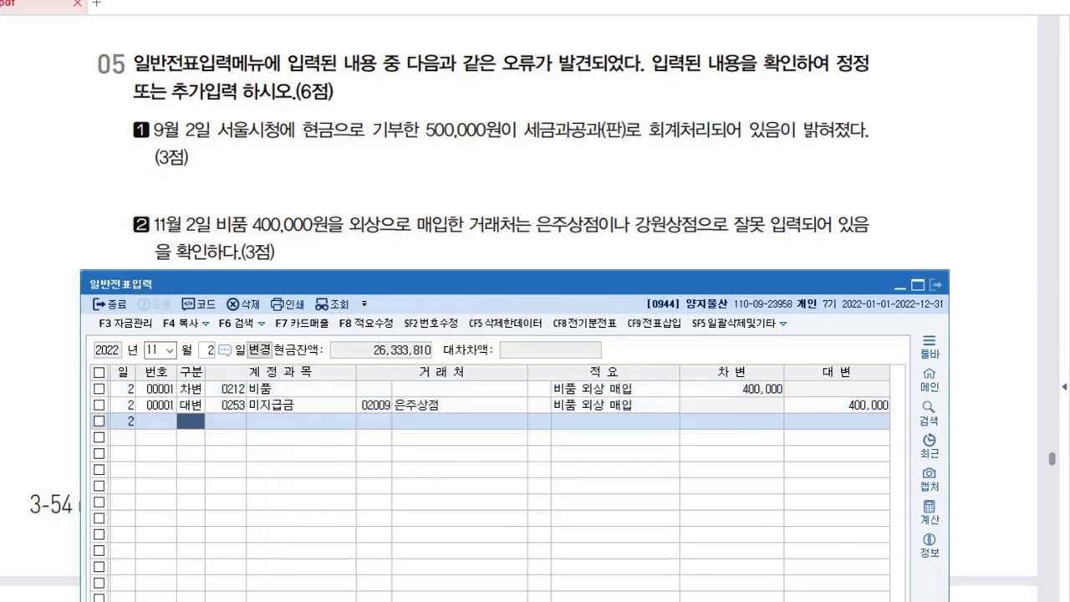
pyautogui.click(936, 284)
# Step: Review the four closing adjustment items of question 06 in the PDF
pyautogui.scroll(-8, 518, 309)
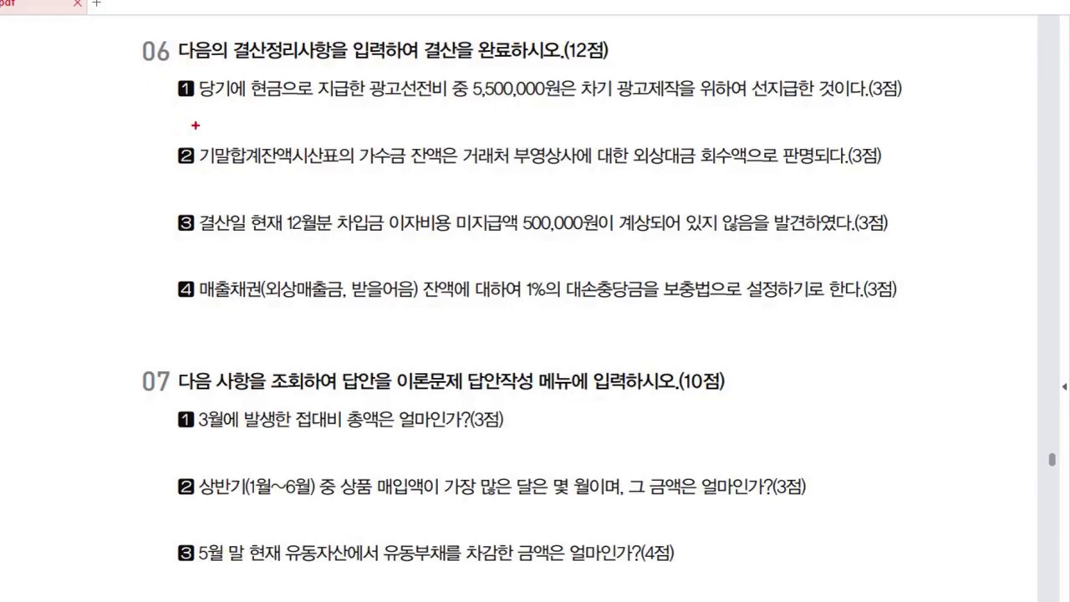
pyautogui.moveTo(195, 111)
pyautogui.mouseDown()
pyautogui.moveTo(184, 124)
pyautogui.moveTo(214, 135)
pyautogui.mouseUp()
pyautogui.moveTo(185, 180)
pyautogui.mouseDown()
pyautogui.moveTo(209, 209)
pyautogui.moveTo(212, 194)
pyautogui.moveTo(219, 202)
pyautogui.mouseUp()
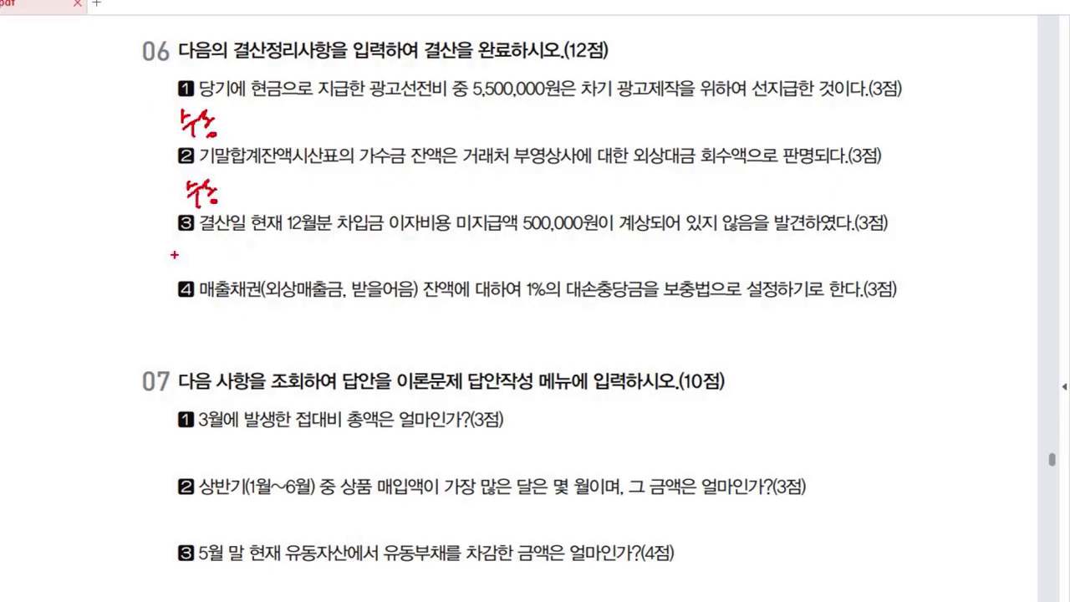
pyautogui.moveTo(184, 251); pyautogui.dragTo(186, 266)
pyautogui.moveTo(198, 247); pyautogui.dragTo(192, 266)
pyautogui.moveTo(194, 255)
pyautogui.mouseDown()
pyautogui.moveTo(205, 252)
pyautogui.moveTo(194, 276)
pyautogui.mouseUp()
pyautogui.moveTo(204, 256); pyautogui.dragTo(210, 273)
pyautogui.moveTo(212, 275); pyautogui.dragTo(182, 333)
pyautogui.moveTo(194, 316); pyautogui.dragTo(204, 366)
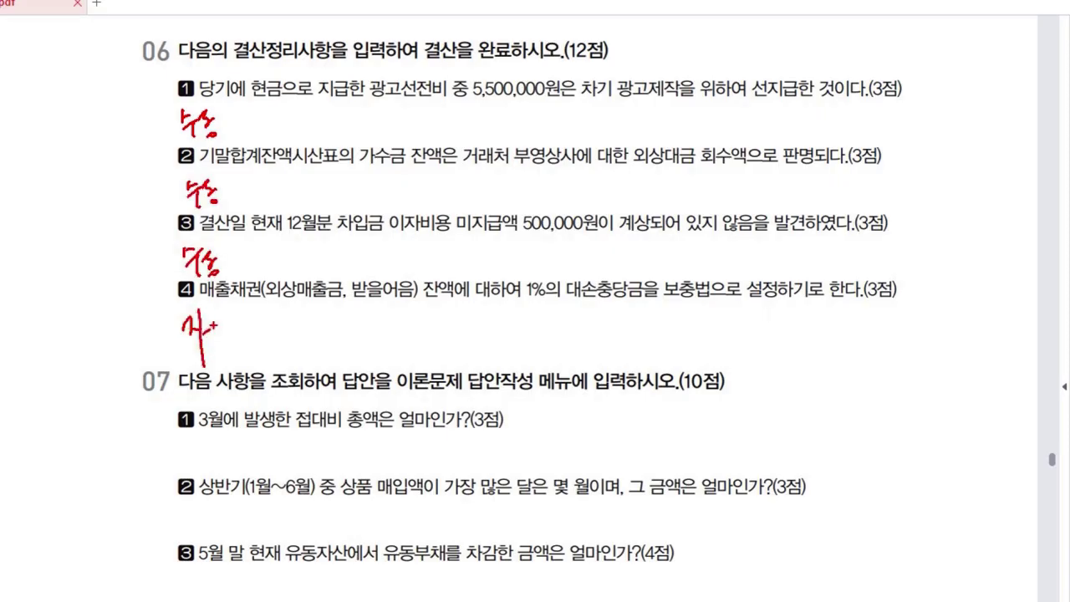
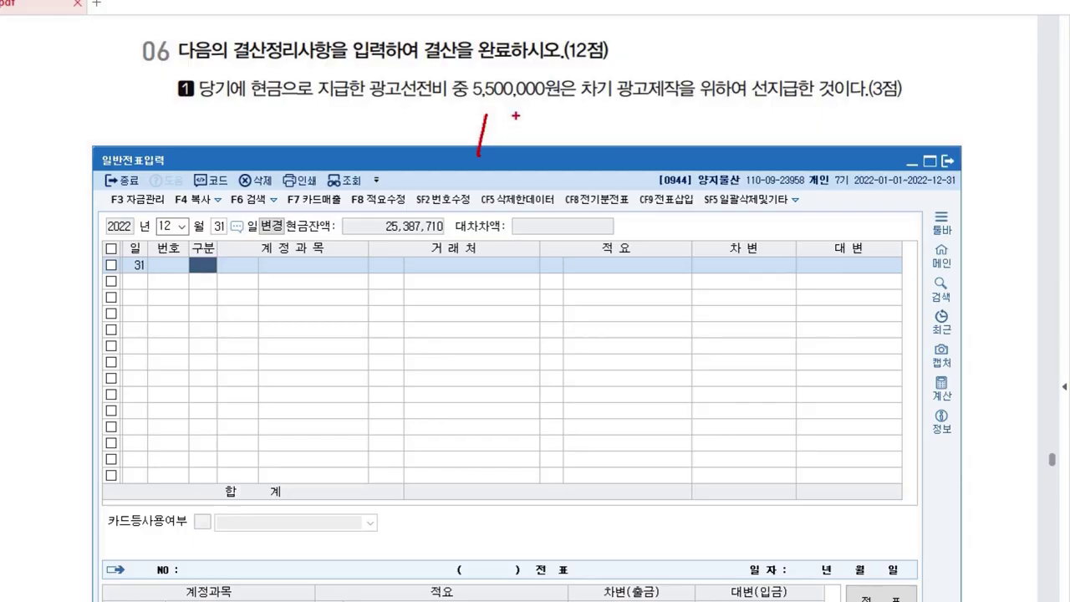
pyautogui.moveTo(509, 123)
pyautogui.mouseDown()
pyautogui.moveTo(513, 139)
pyautogui.moveTo(529, 129)
pyautogui.moveTo(525, 144)
pyautogui.moveTo(575, 131)
pyautogui.moveTo(568, 142)
pyautogui.moveTo(585, 149)
pyautogui.moveTo(731, 136)
pyautogui.mouseUp()
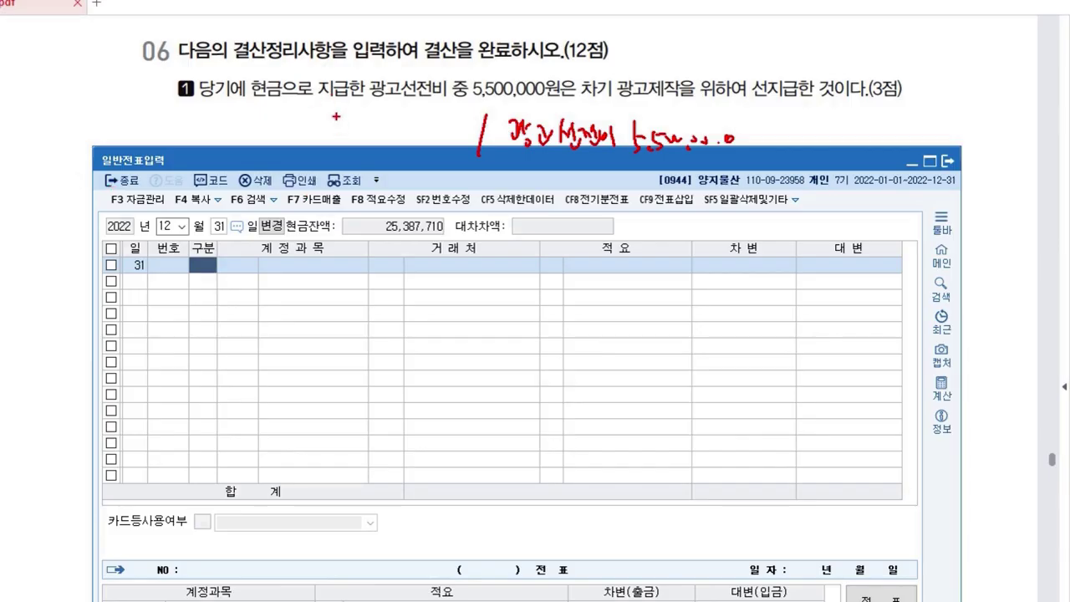
pyautogui.moveTo(274, 118)
pyautogui.mouseDown()
pyautogui.moveTo(284, 151)
pyautogui.moveTo(302, 134)
pyautogui.moveTo(306, 149)
pyautogui.moveTo(433, 132)
pyautogui.moveTo(464, 139)
pyautogui.mouseUp()
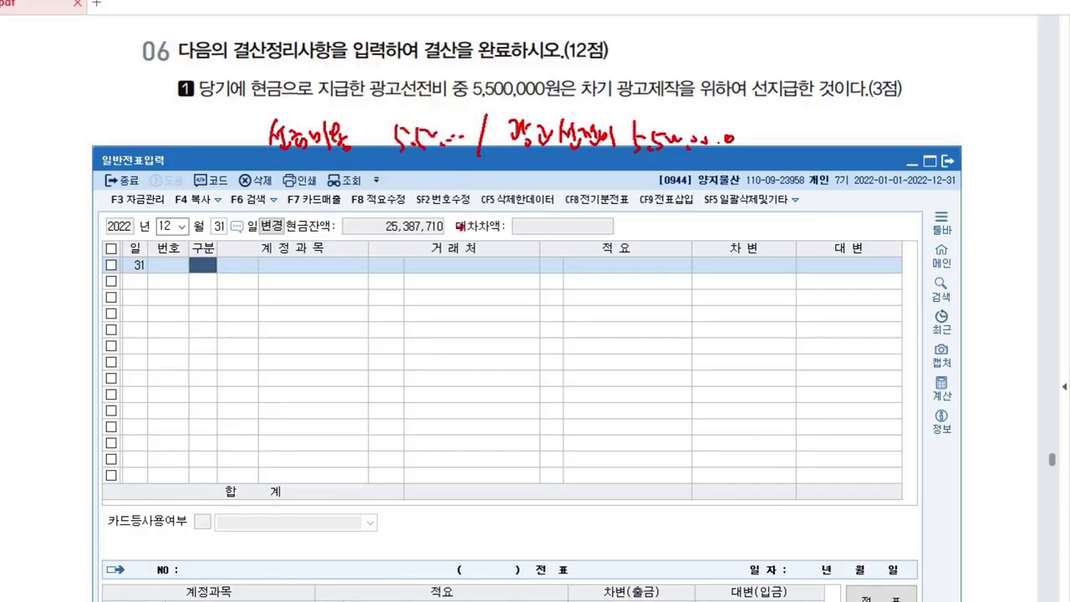
pyautogui.press('Escape')
# Step: Add a debit (차변) line with account 0133 선급비용 for 5,500,000 to the December 31 voucher, leaving customer and note blank
pyautogui.write('3')
pyautogui.press('Return')
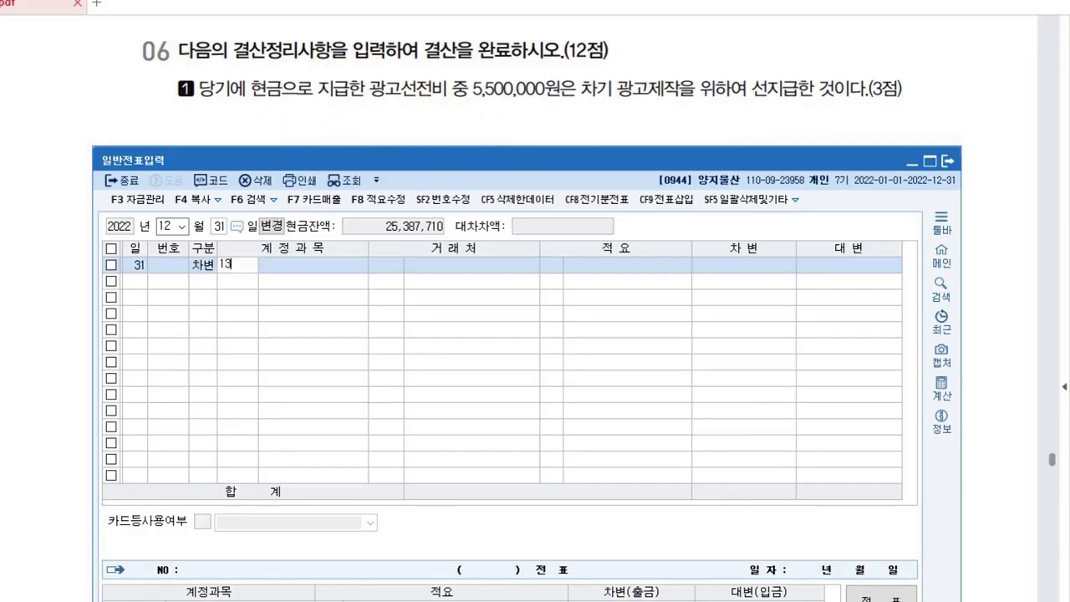
pyautogui.write('133')
pyautogui.press('Return')
pyautogui.press('Return')
pyautogui.press('Return')
pyautogui.write('5500000')
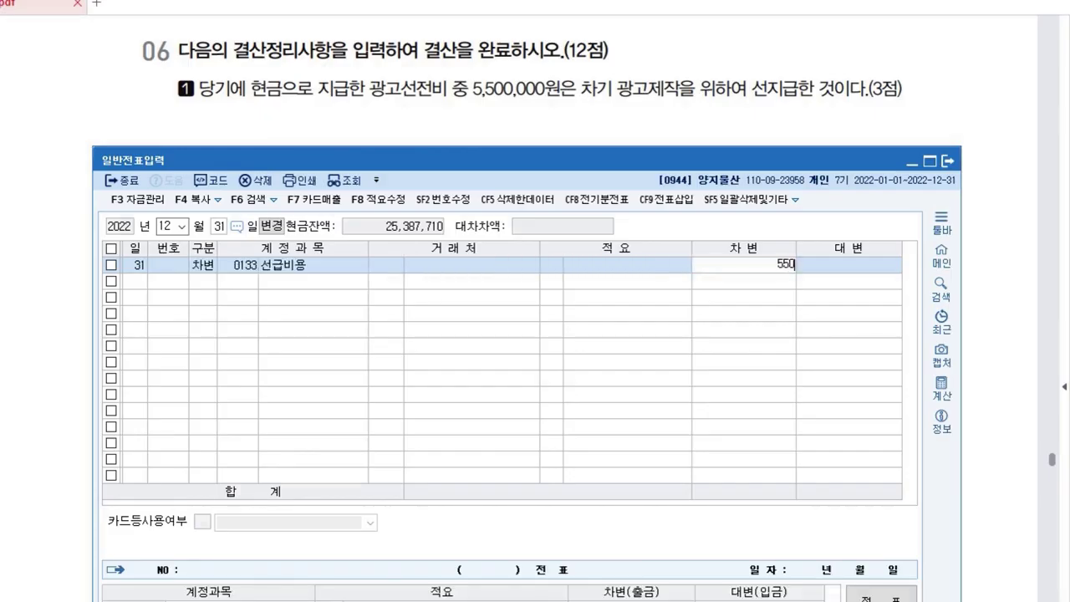
pyautogui.press('Return')
# Step: Add the balancing credit (대변) line with account 0833 광고선전비 for 5,500,000 to the December 31 voucher
pyautogui.write('4')
pyautogui.press('Return')
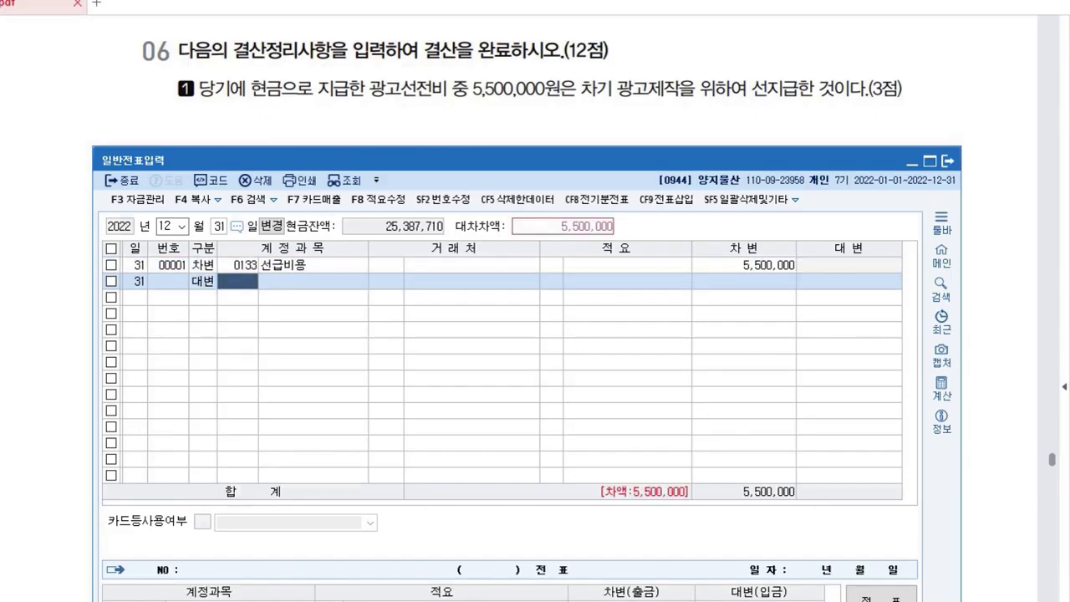
pyautogui.write('833')
pyautogui.press('Return')
pyautogui.press('Return')
pyautogui.press('Return')
pyautogui.press('Return')
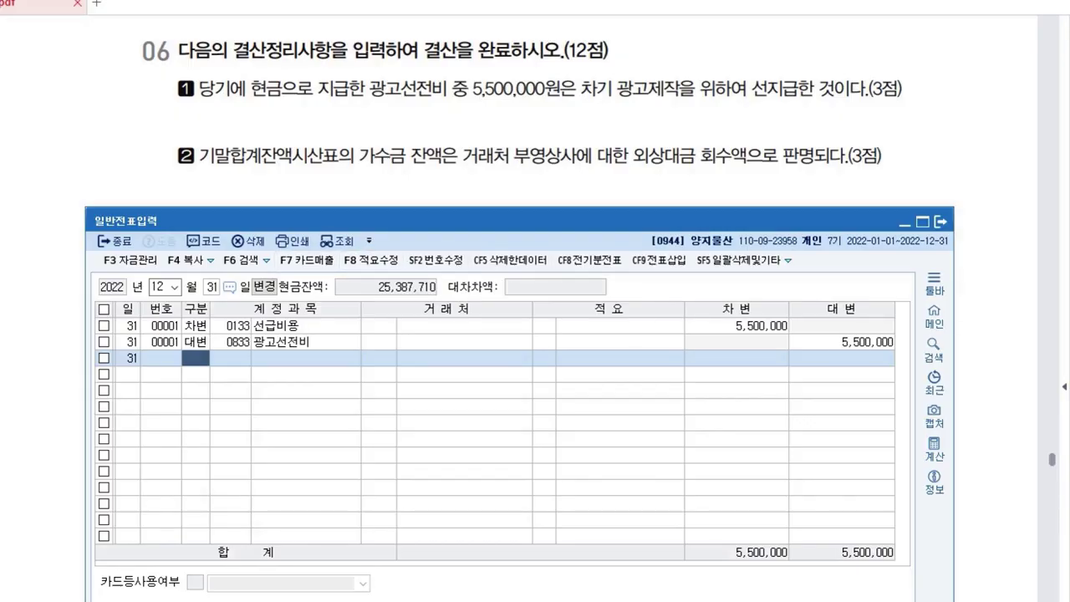
# Step: Look up the 가수금 balance in the 합계잔액시산표 as of December 31, 2022, and return to the December 31 voucher
pyautogui.hotkey('alt', 'Tab')
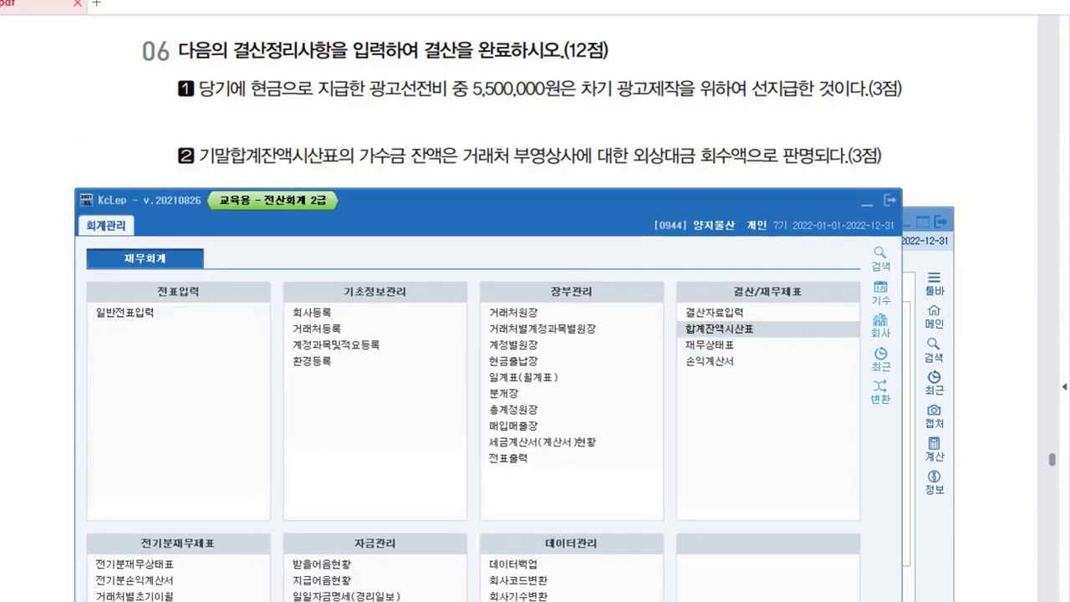
pyautogui.click(719, 329)
pyautogui.write('12')
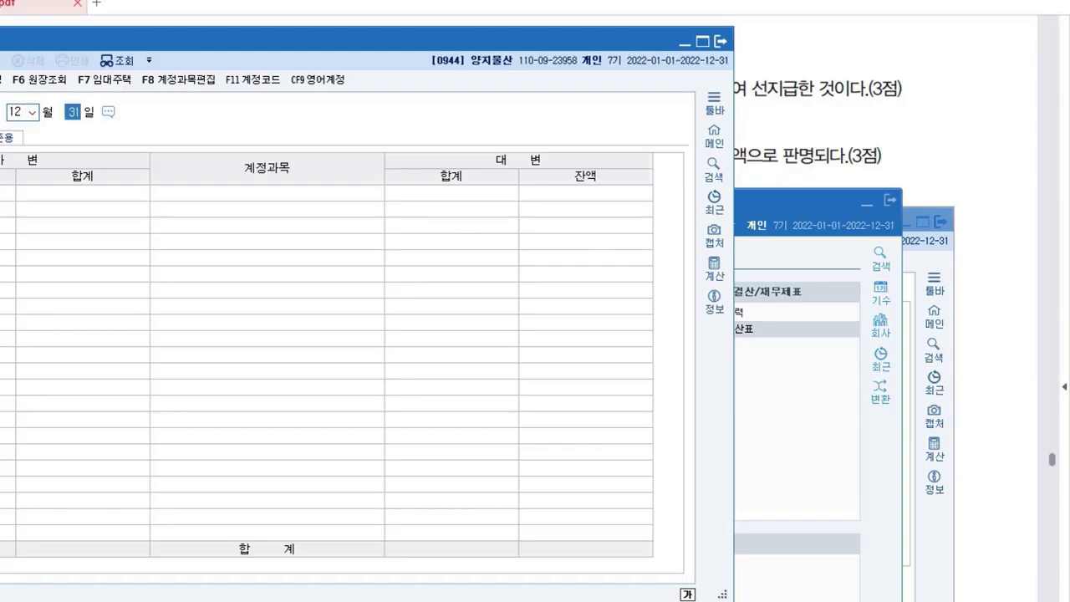
pyautogui.press('Return')
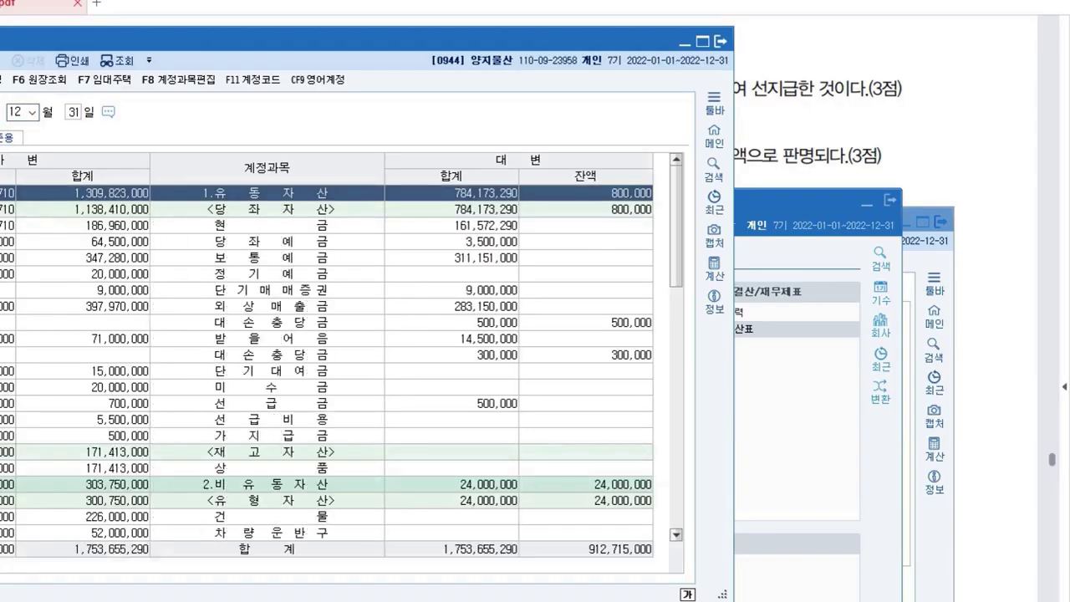
pyautogui.moveTo(401, 39); pyautogui.dragTo(604, 35)
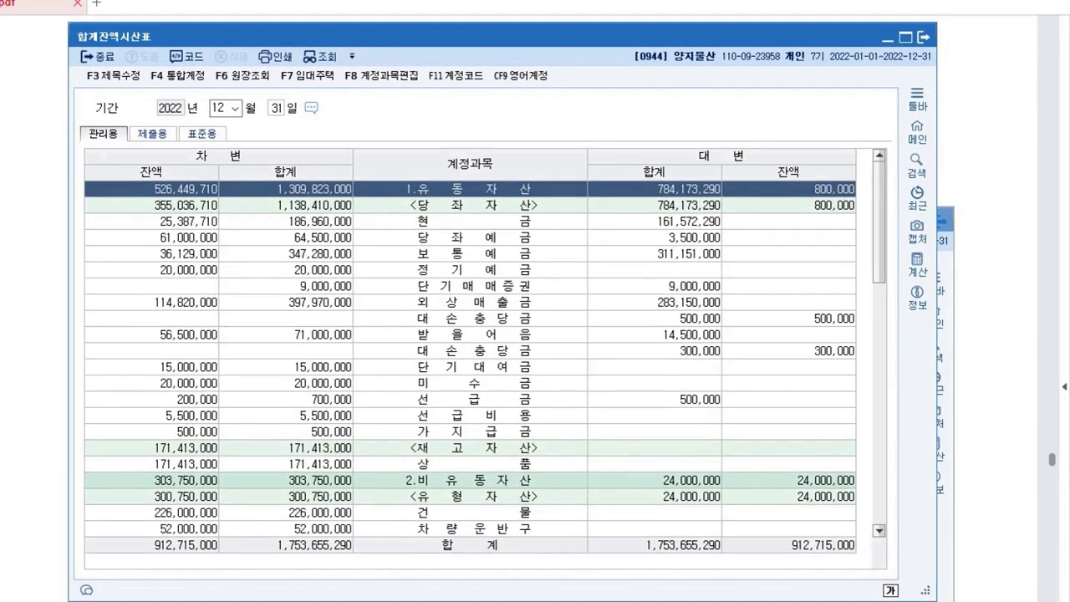
pyautogui.scroll(-10, 469, 351)
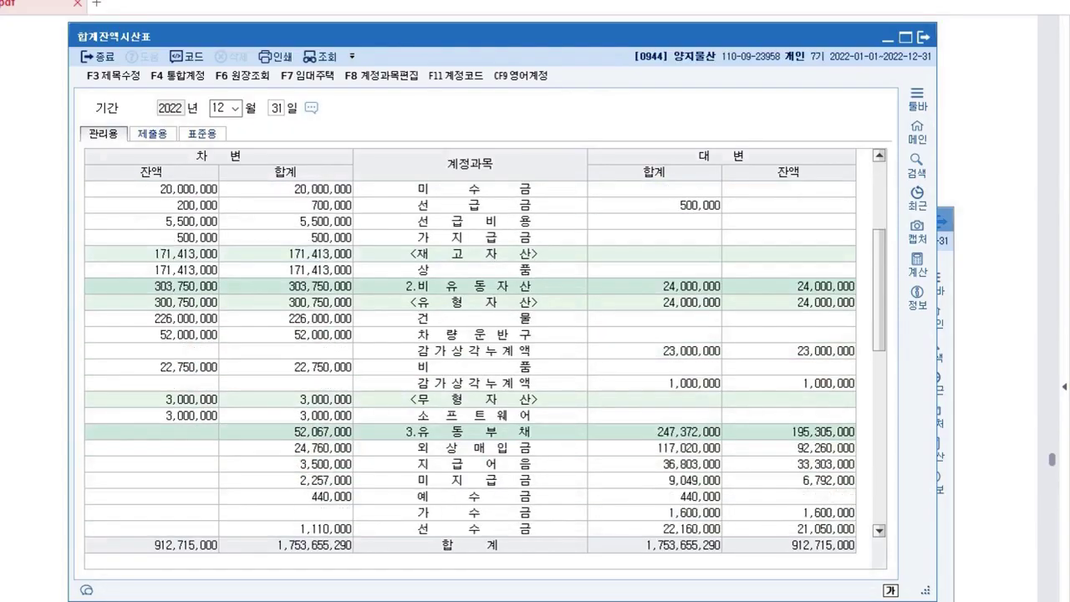
pyautogui.scroll(-2, 470, 351)
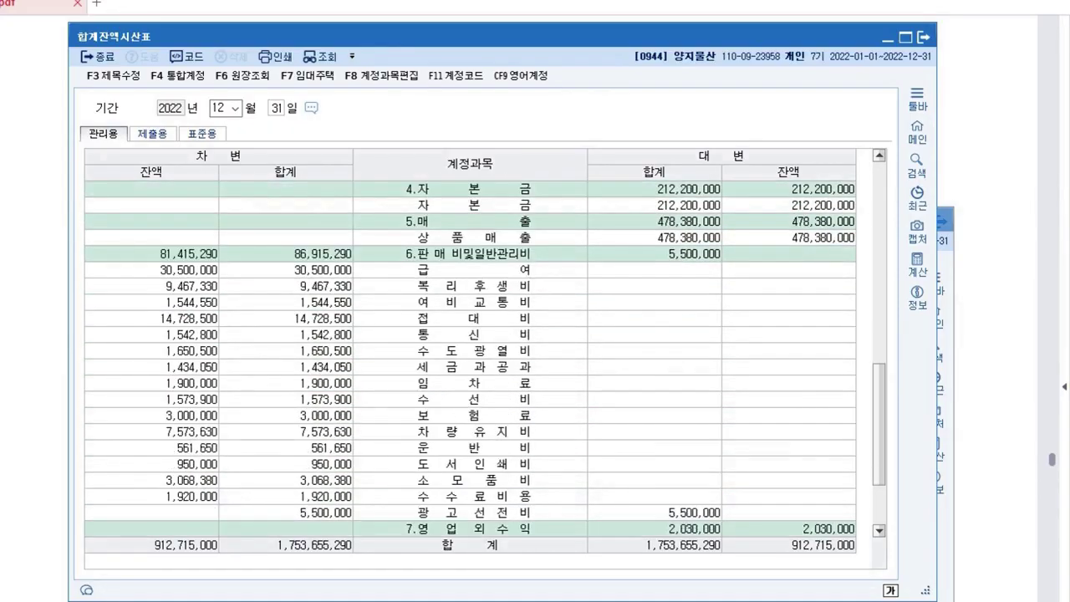
pyautogui.scroll(3, 469, 351)
pyautogui.click(469, 270)
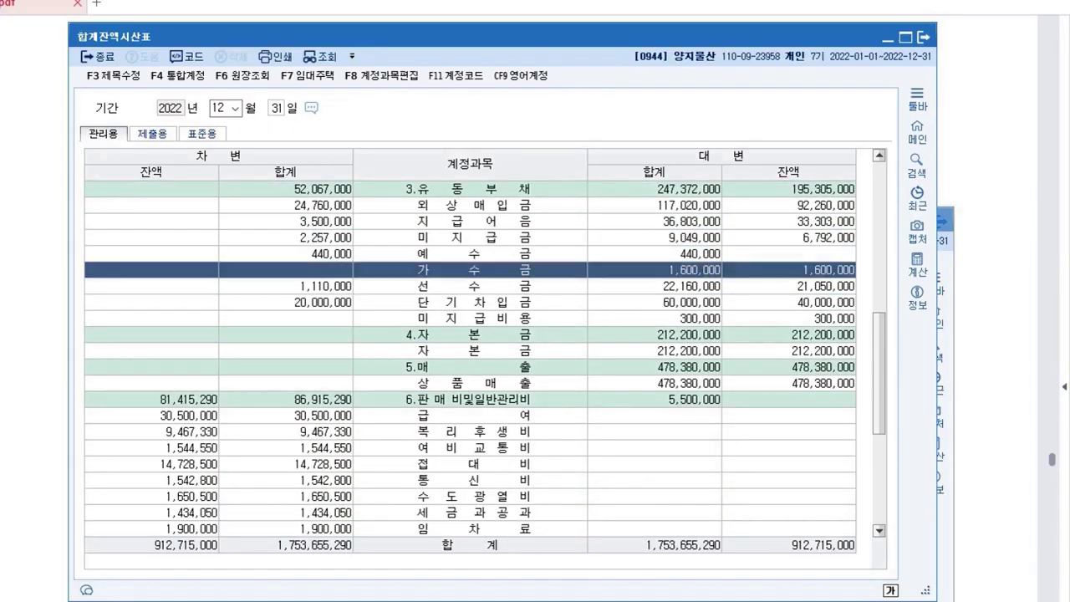
pyautogui.moveTo(501, 37); pyautogui.dragTo(482, 46)
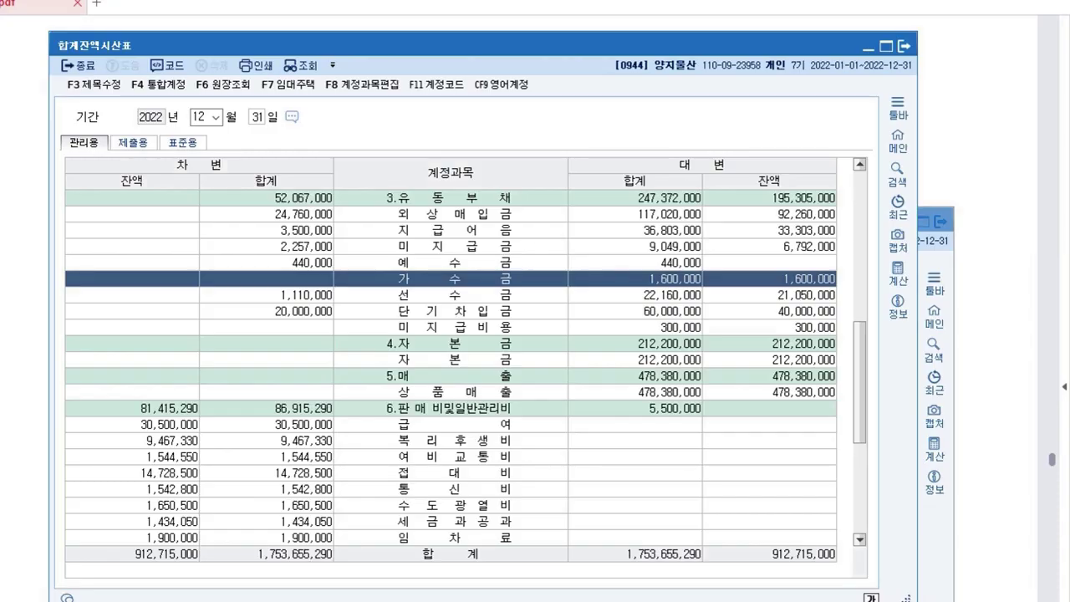
pyautogui.click(903, 45)
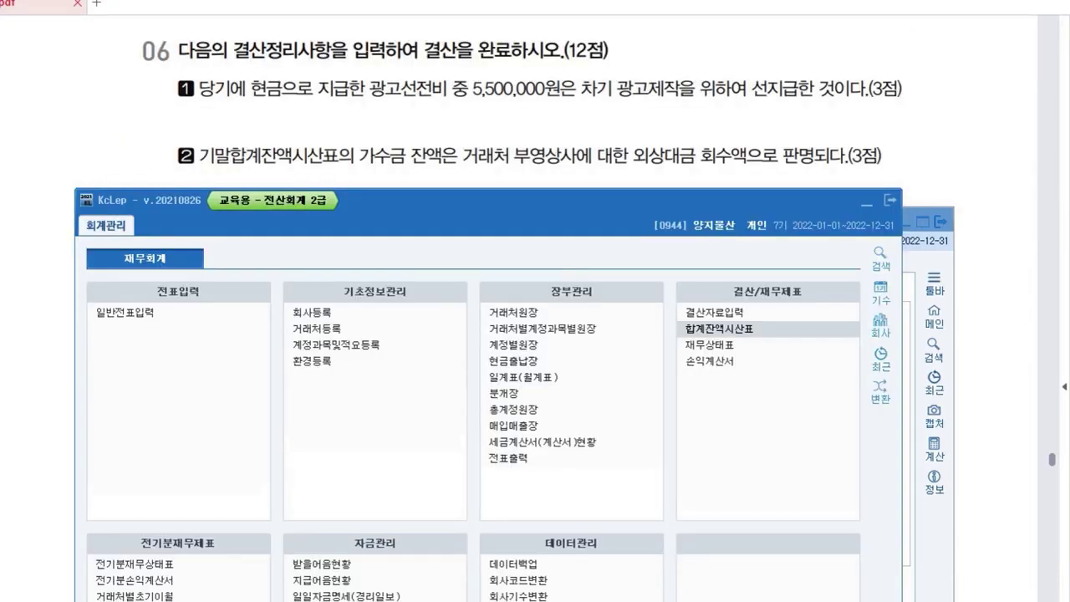
pyautogui.click(926, 247)
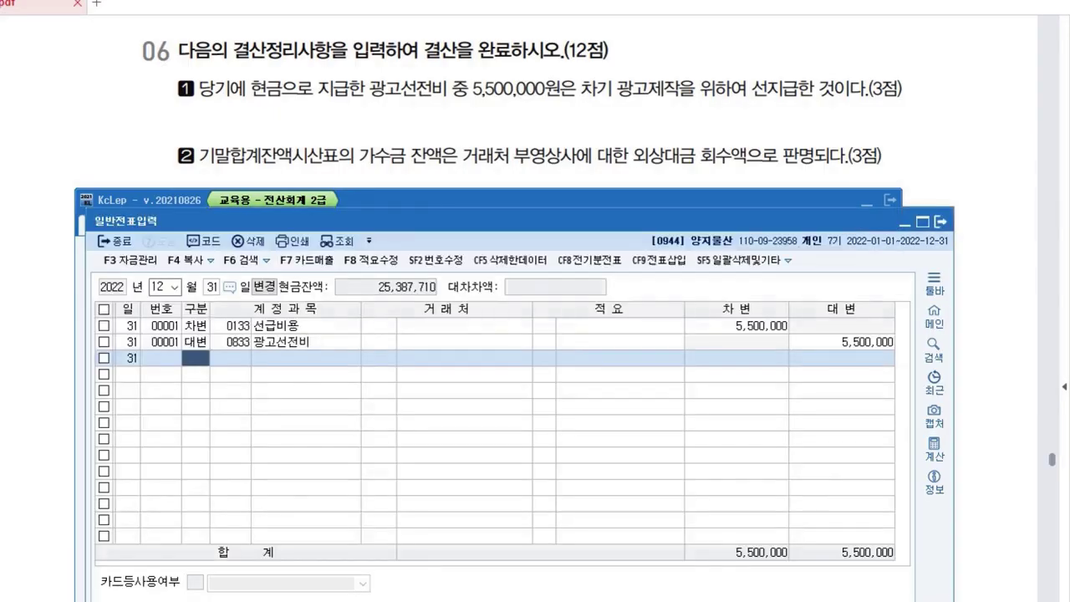
# Step: Add a debit (차변) line with account 0257 가수금 for 1,600,000 to the December 31 voucher, leaving customer and note blank
pyautogui.moveTo(636, 220); pyautogui.dragTo(625, 200)
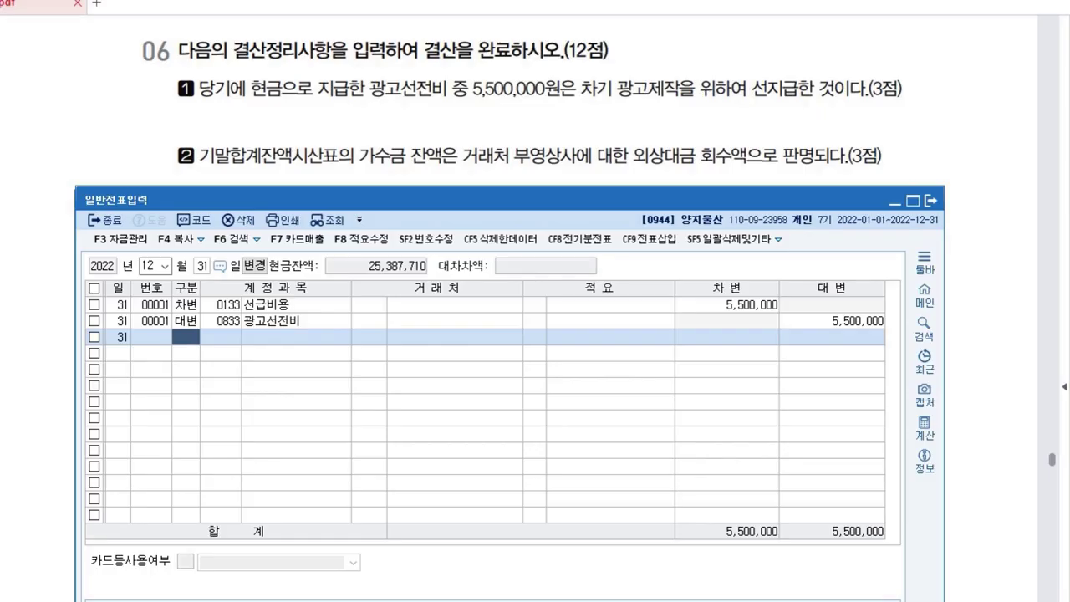
pyautogui.moveTo(625, 200); pyautogui.dragTo(620, 256)
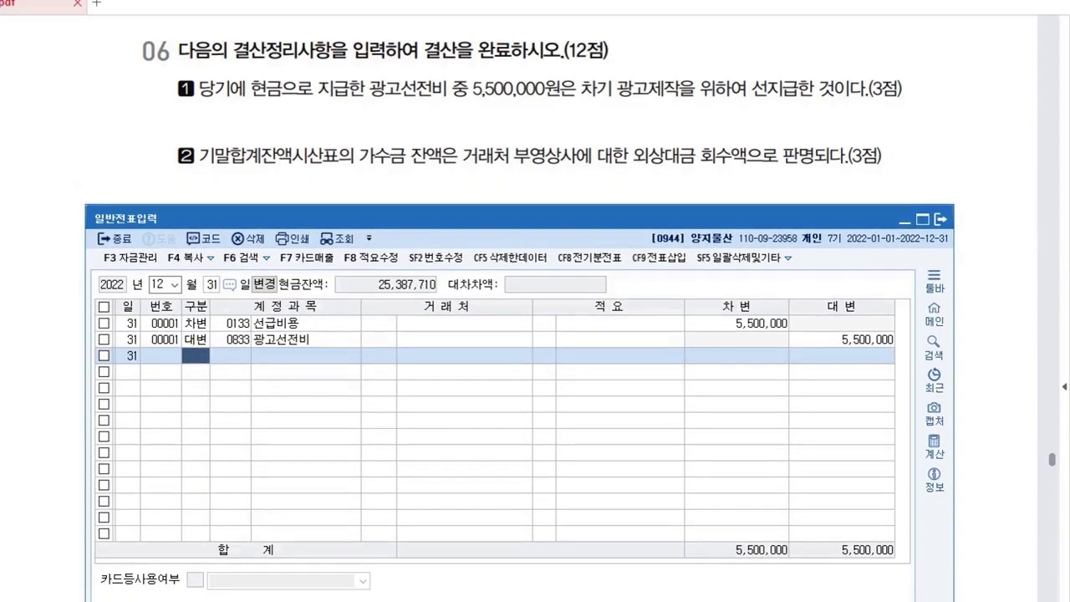
pyautogui.moveTo(625, 218); pyautogui.dragTo(622, 217)
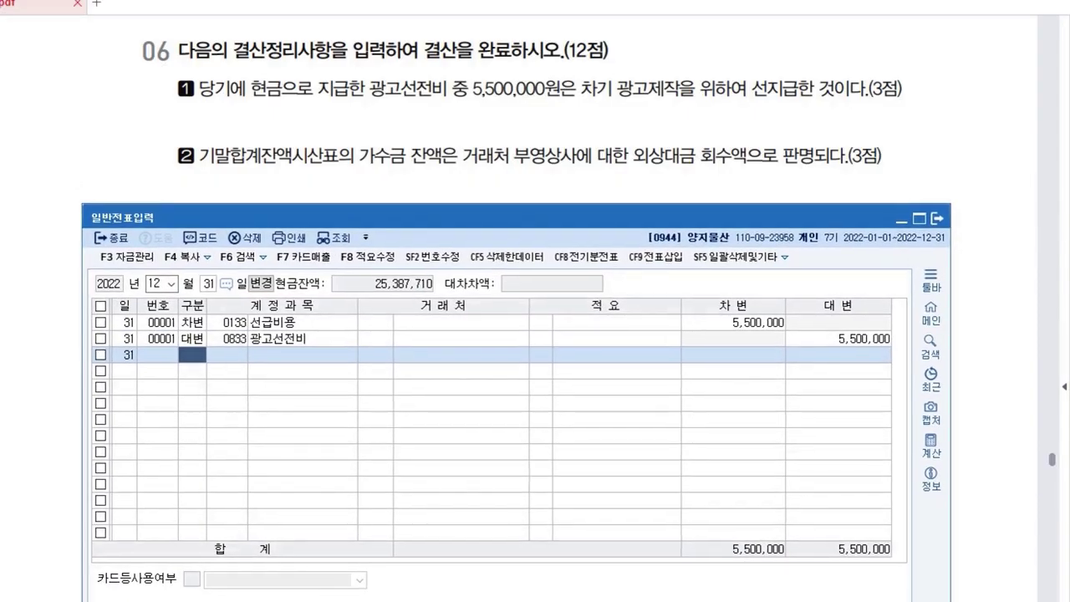
pyautogui.write('3')
pyautogui.press('Return')
pyautogui.write('2')
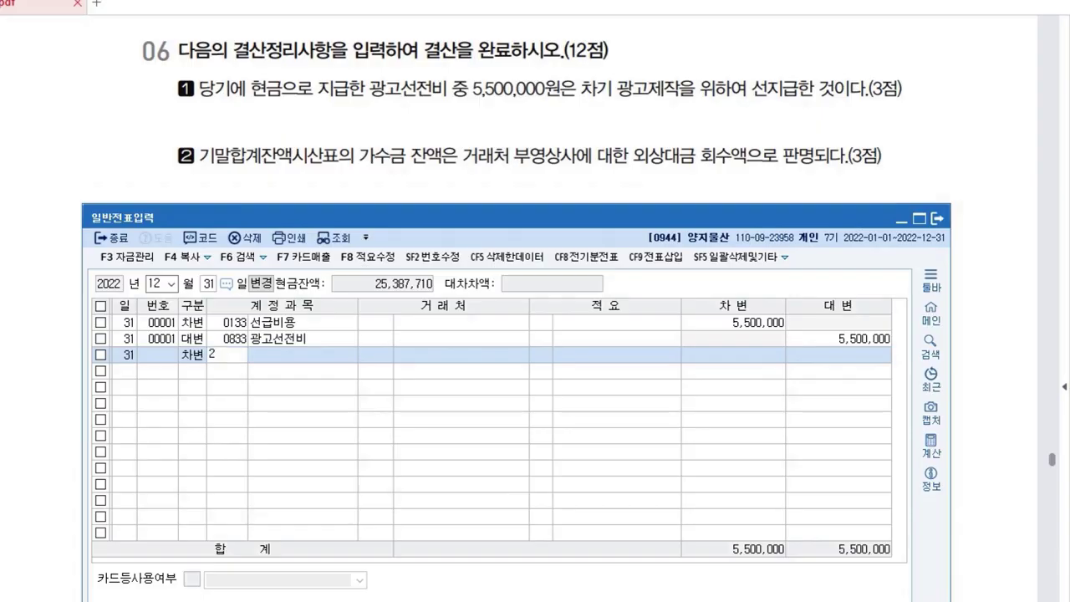
pyautogui.write('57')
pyautogui.press('Return')
pyautogui.press('Left')
pyautogui.press('Left')
pyautogui.press('Return')
pyautogui.press('Return')
pyautogui.press('Return')
pyautogui.press('Return')
pyautogui.press('Return')
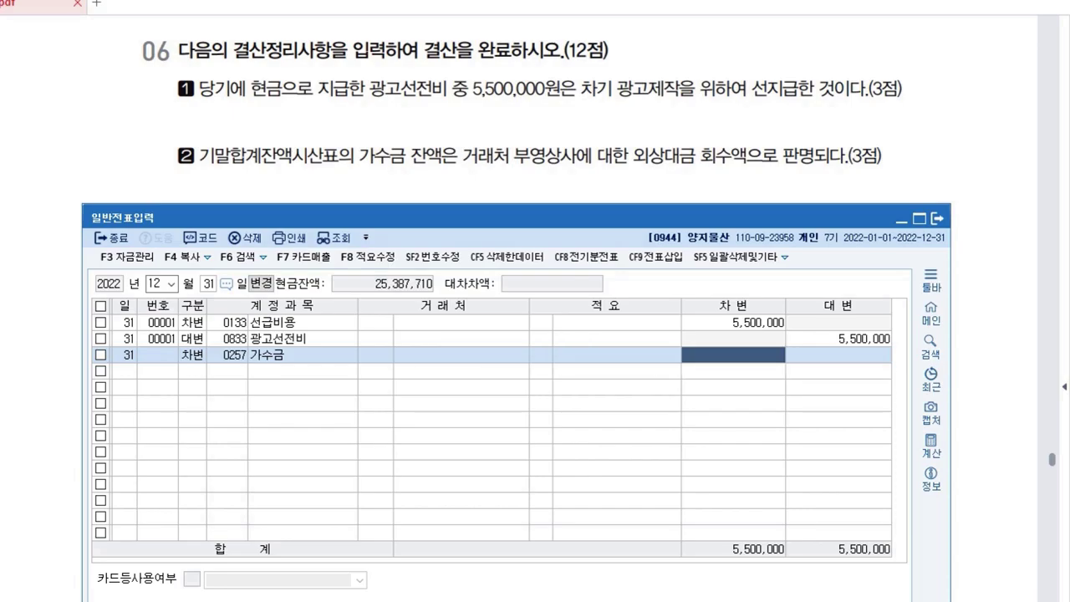
pyautogui.write('1600000')
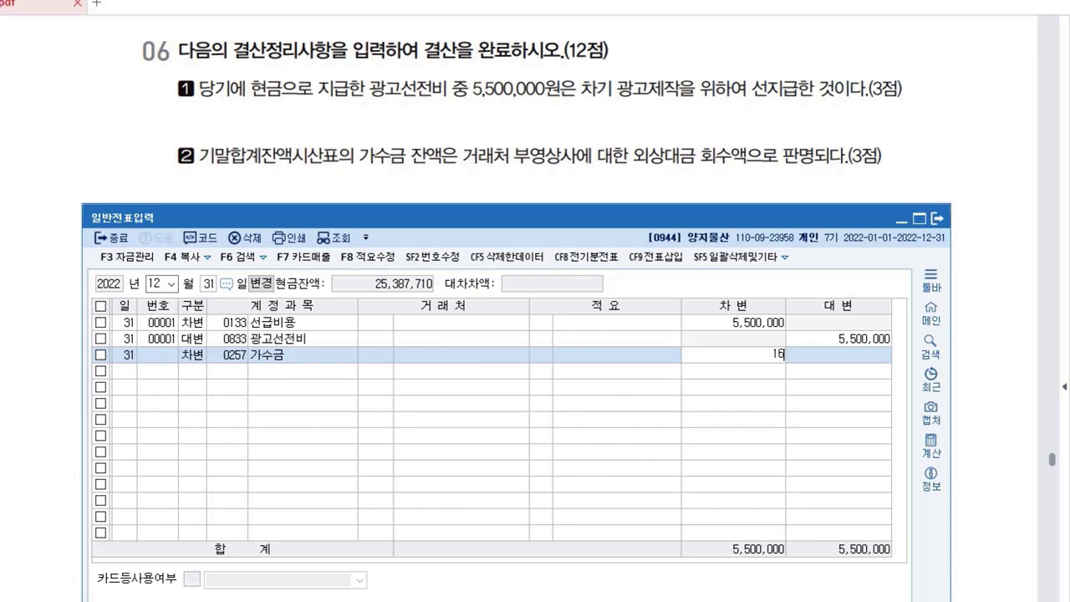
pyautogui.press('Return')
# Step: Add the balancing credit (대변) line with account 0108 외상매출금, customer 부영상사, for 1,600,000 to the December 31 voucher
pyautogui.write('4')
pyautogui.press('Return')
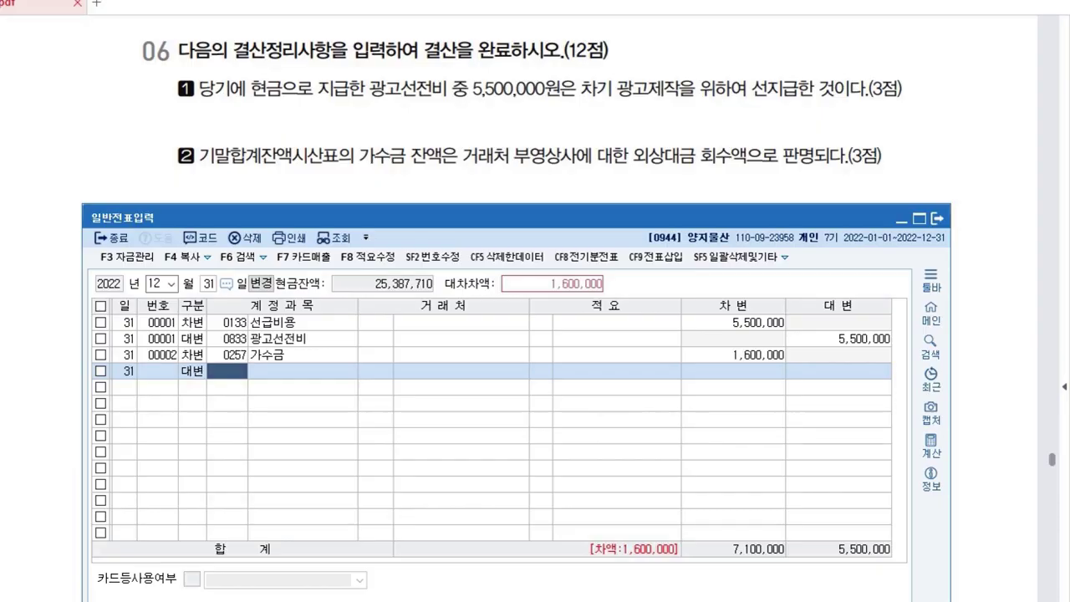
pyautogui.write('108')
pyautogui.press('Return')
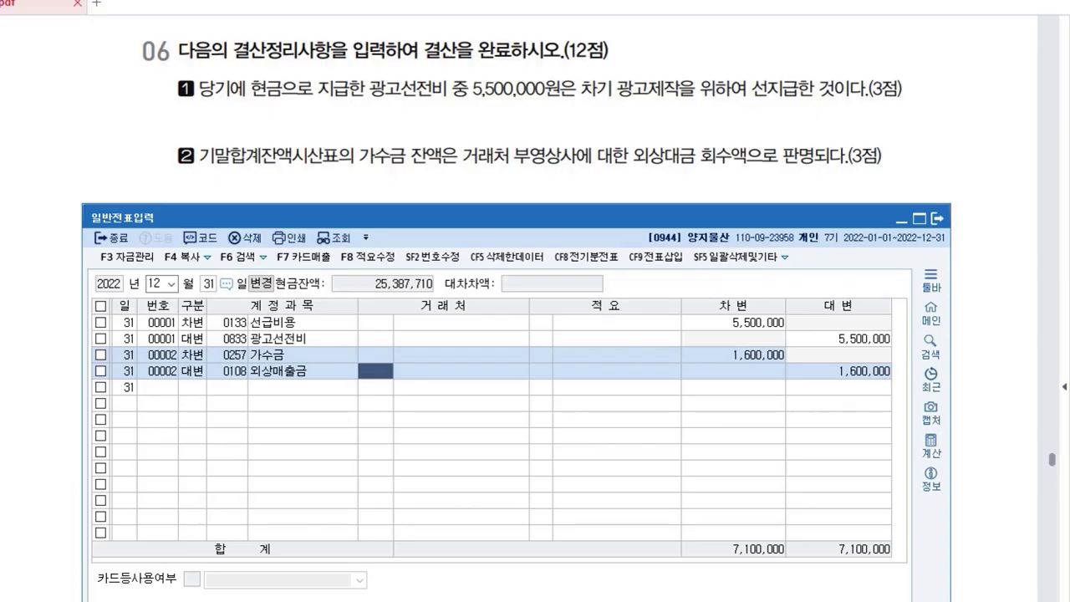
pyautogui.write('뷔')
pyautogui.write('영')
pyautogui.press('Return')
pyautogui.press('Return')
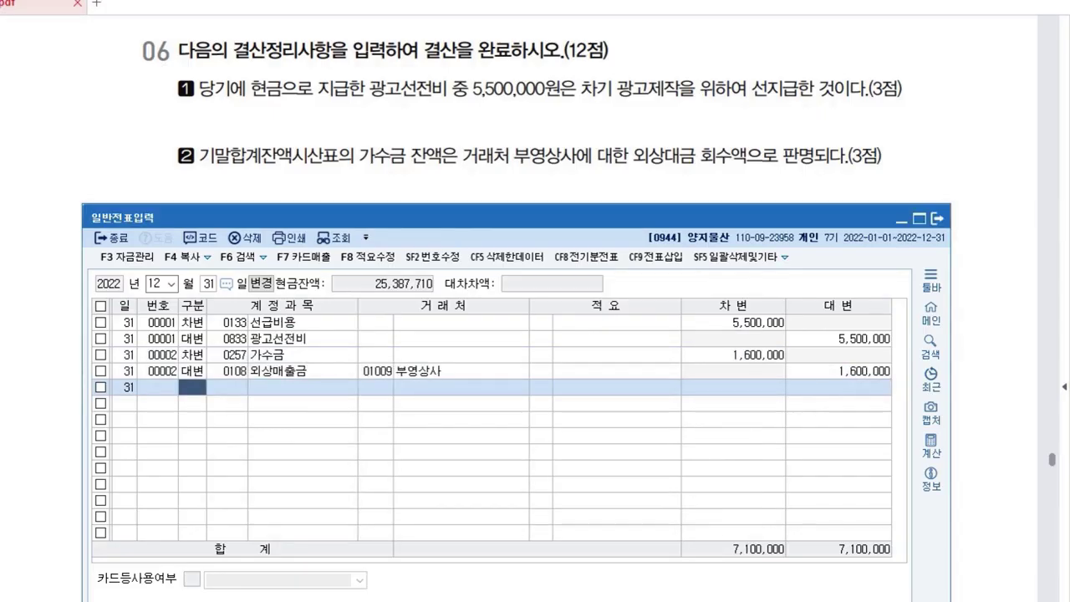
# Step: Bring question 06 item 3 about unpaid loan interest into view in the PDF above the voucher entry window
pyautogui.hotkey('alt', 'Tab')
pyautogui.scroll(-3, 522, 308)
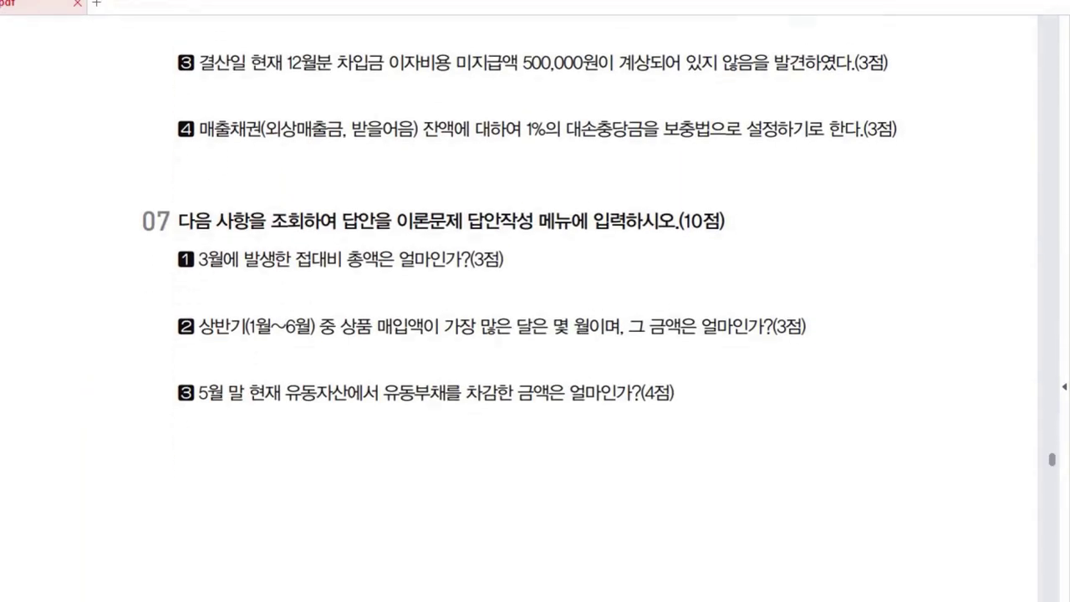
pyautogui.hotkey('alt', 'Tab')
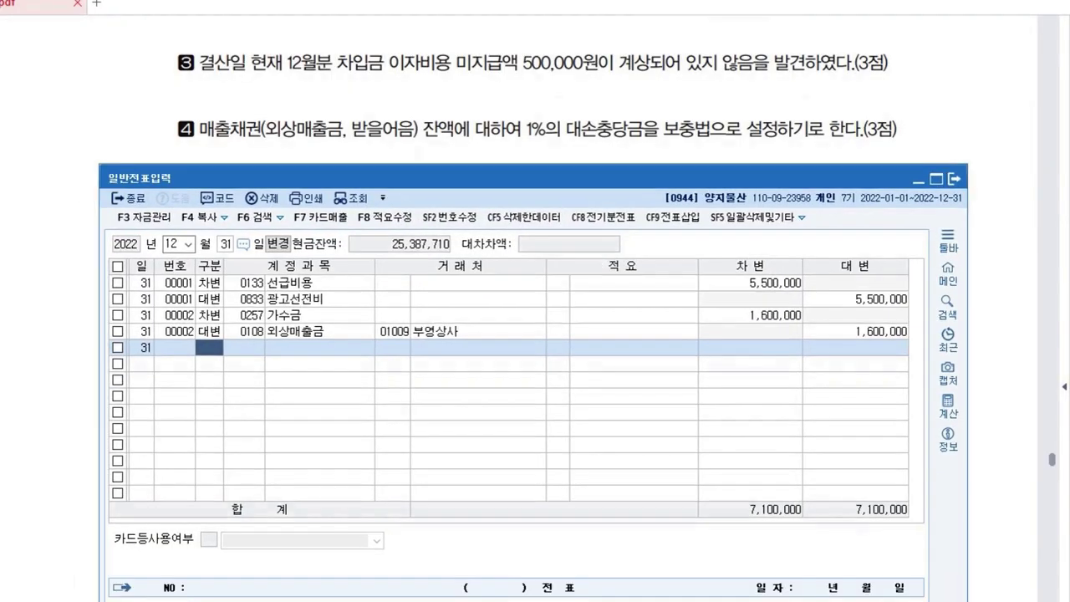
pyautogui.moveTo(518, 178); pyautogui.dragTo(520, 127)
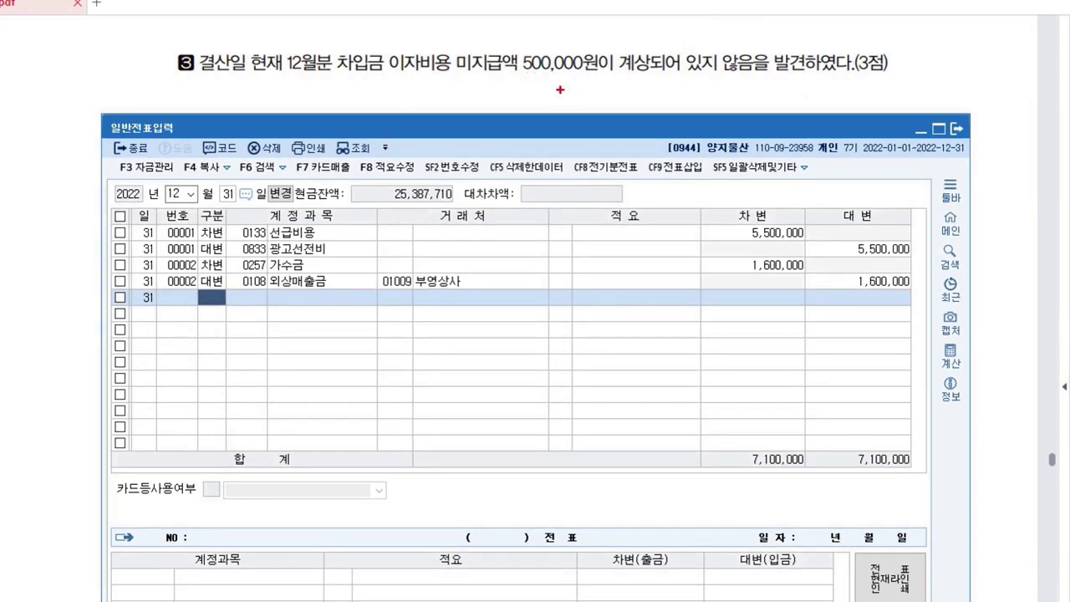
# Step: Handwrite the item 3 entry, 이자비용 500,000 against 미지급비용 500,000, as a temporary on-screen annotation and clear it
pyautogui.moveTo(527, 84); pyautogui.dragTo(524, 125)
pyautogui.moveTo(253, 103)
pyautogui.mouseDown()
pyautogui.moveTo(251, 94)
pyautogui.moveTo(276, 104)
pyautogui.moveTo(314, 97)
pyautogui.moveTo(316, 114)
pyautogui.mouseUp()
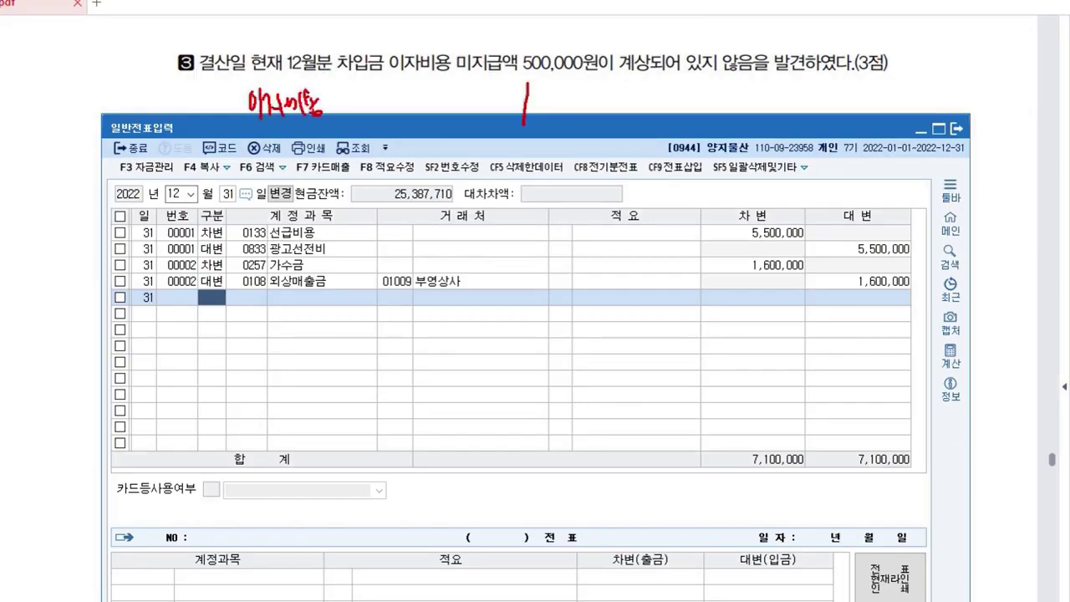
pyautogui.moveTo(373, 91)
pyautogui.mouseDown()
pyautogui.moveTo(370, 107)
pyautogui.moveTo(440, 109)
pyautogui.mouseUp()
pyautogui.moveTo(445, 102); pyautogui.dragTo(450, 107)
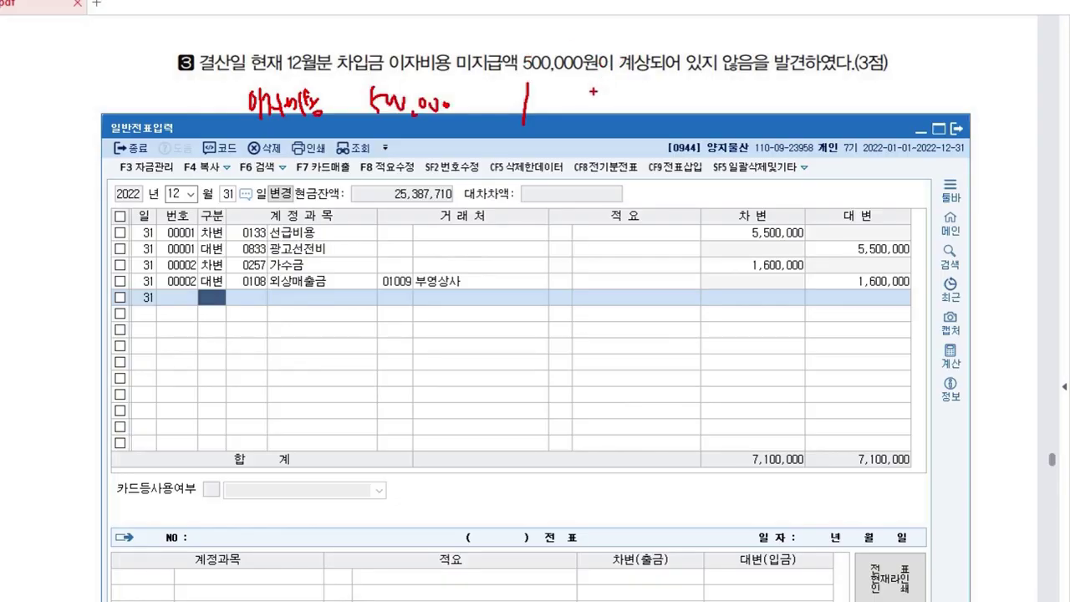
pyautogui.moveTo(561, 97)
pyautogui.mouseDown()
pyautogui.moveTo(572, 117)
pyautogui.moveTo(580, 105)
pyautogui.mouseUp()
pyautogui.moveTo(584, 92); pyautogui.dragTo(585, 122)
pyautogui.moveTo(592, 97)
pyautogui.mouseDown()
pyautogui.moveTo(616, 117)
pyautogui.moveTo(642, 106)
pyautogui.moveTo(674, 115)
pyautogui.mouseUp()
pyautogui.moveTo(704, 94); pyautogui.dragTo(708, 111)
pyautogui.moveTo(707, 100); pyautogui.dragTo(769, 107)
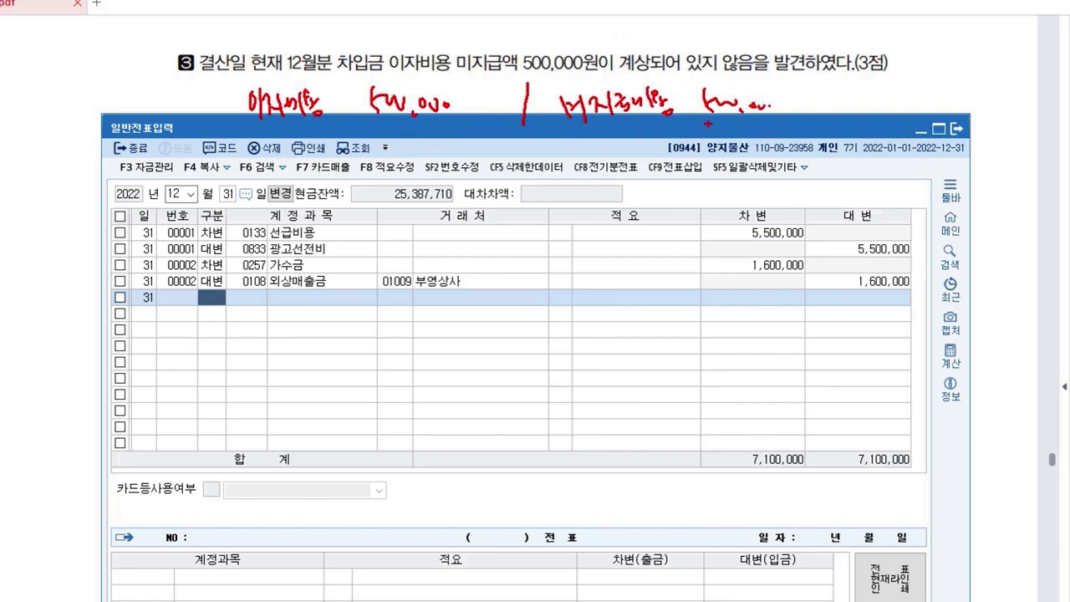
pyautogui.moveTo(615, 140)
pyautogui.mouseDown()
pyautogui.moveTo(724, 133)
pyautogui.moveTo(727, 148)
pyautogui.mouseUp()
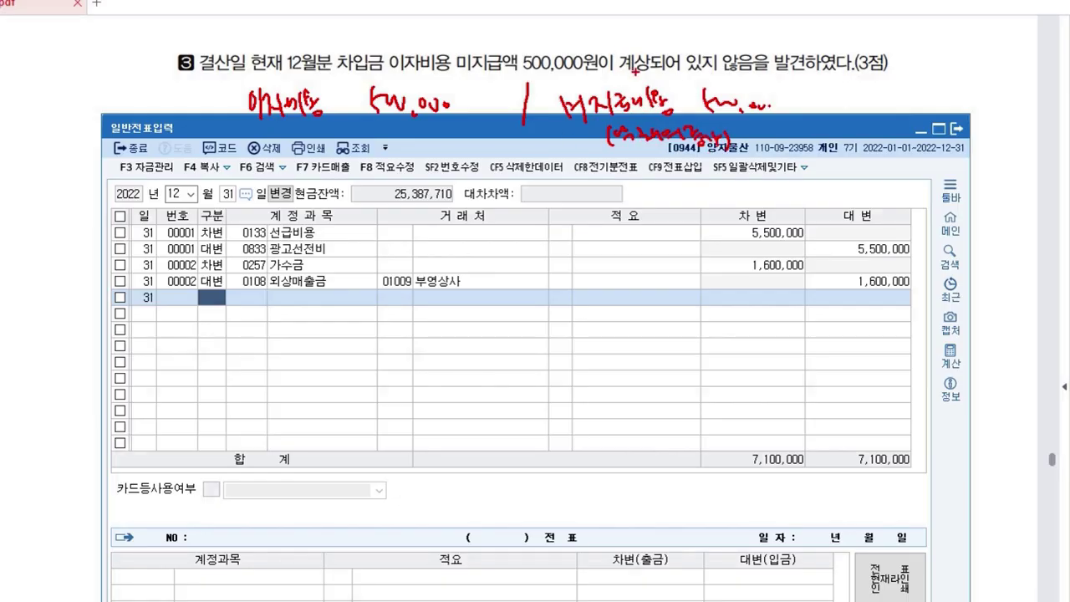
pyautogui.press('Escape')
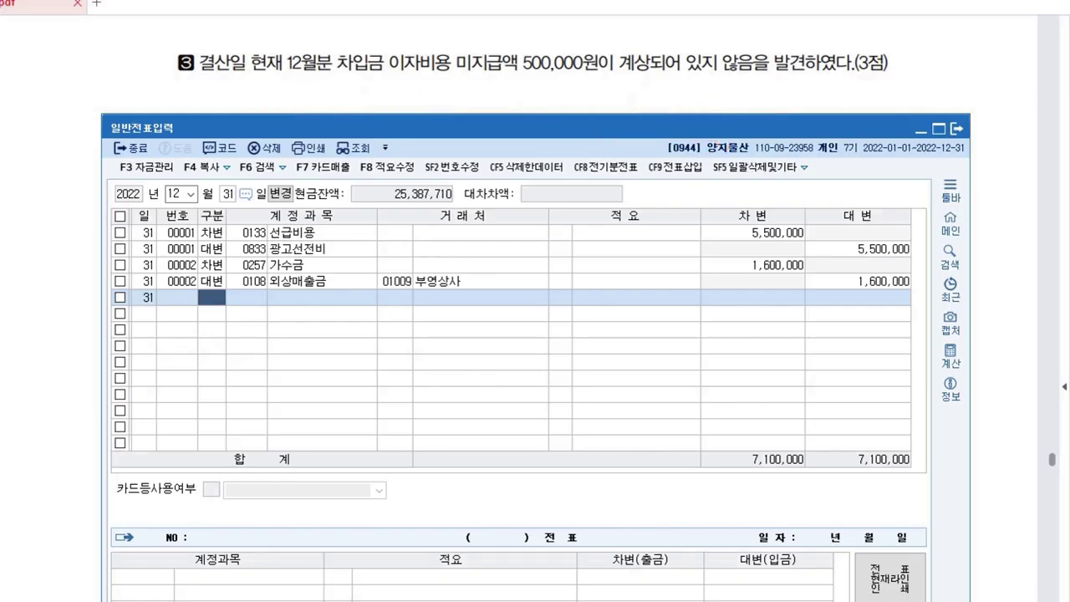
# Step: Add a debit (차변) line with account 0951 이자비용 for 500,000 to the December 31 voucher, leaving customer and note blank
pyautogui.write('309581')
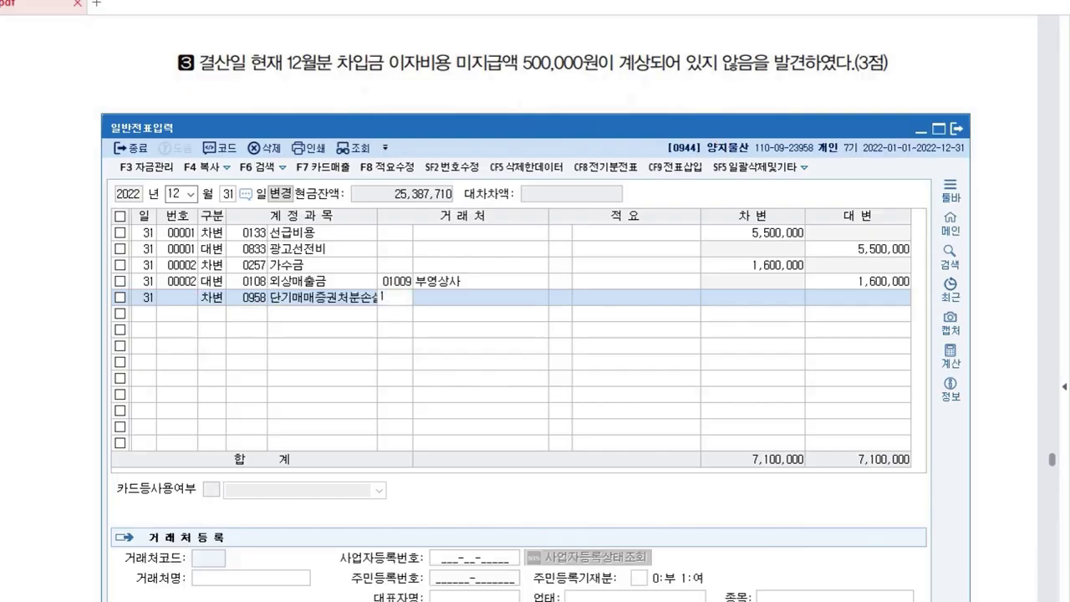
pyautogui.press('Escape')
pyautogui.press('Left')
pyautogui.write('951')
pyautogui.press('Return')
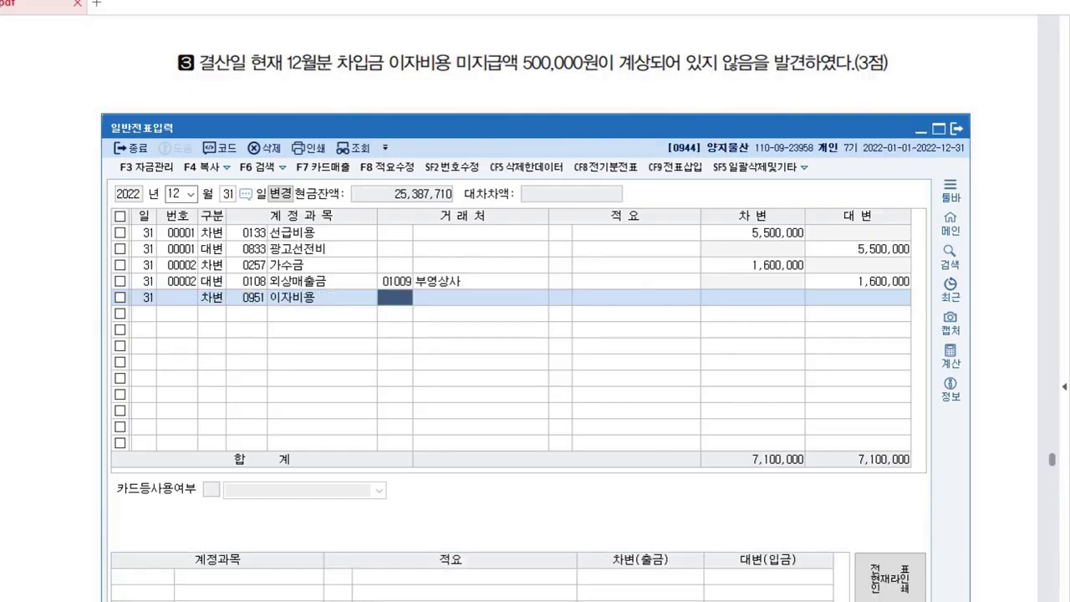
pyautogui.press('Return')
pyautogui.press('Return')
pyautogui.write('500')
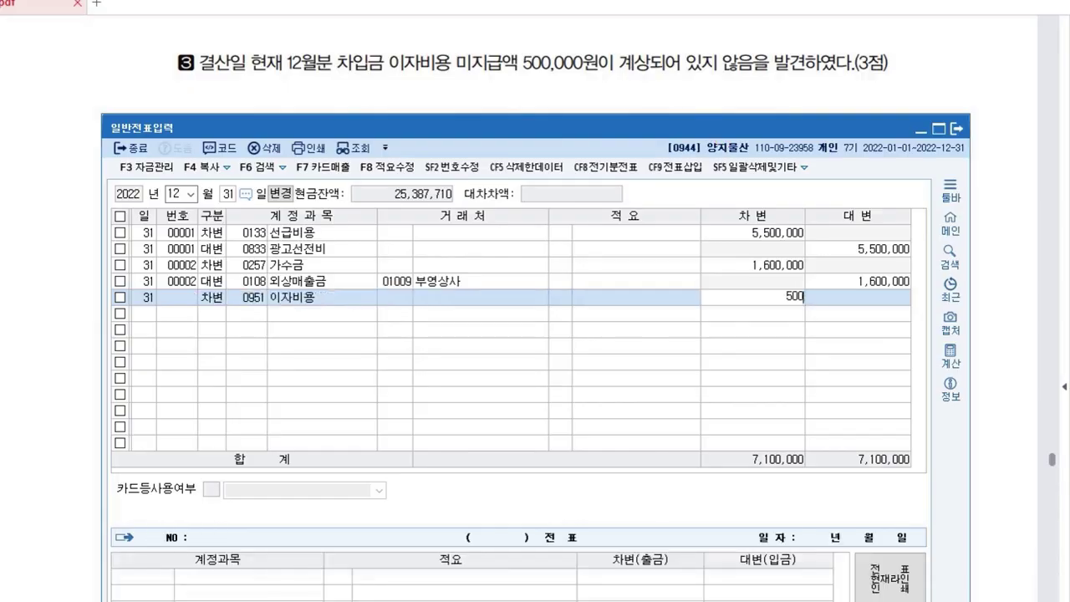
pyautogui.press('+')
pyautogui.press('Return')
# Step: Add the balancing credit (대변) line with account 0262 미지급비용 for 500,000 to the December 31 voucher
pyautogui.write('4')
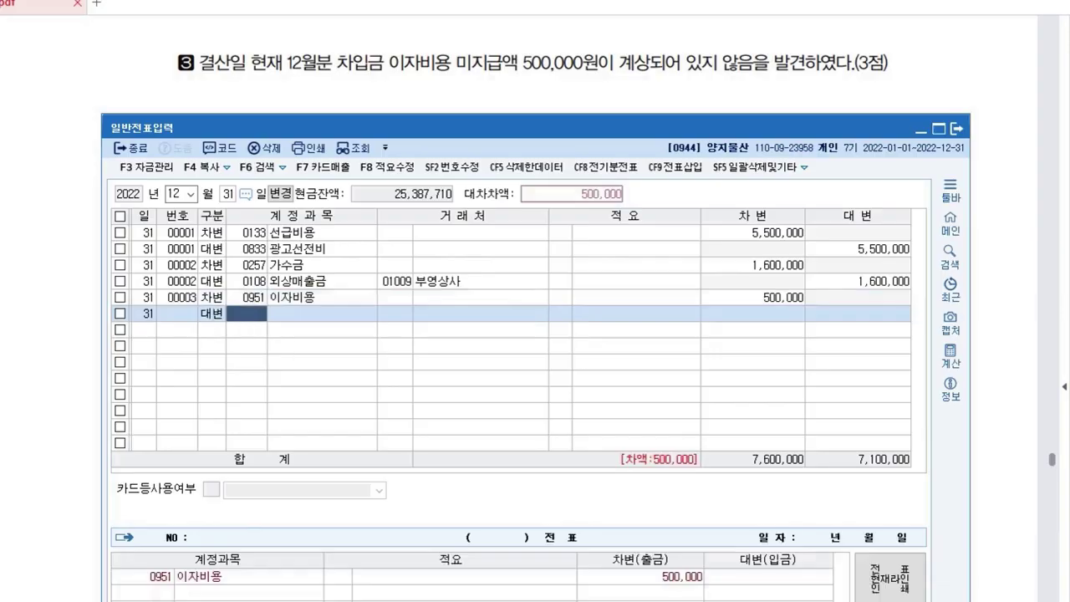
pyautogui.write('262')
pyautogui.press('Return')
pyautogui.press('Return')
pyautogui.press('Return')
pyautogui.press('Return')
pyautogui.press('Return')
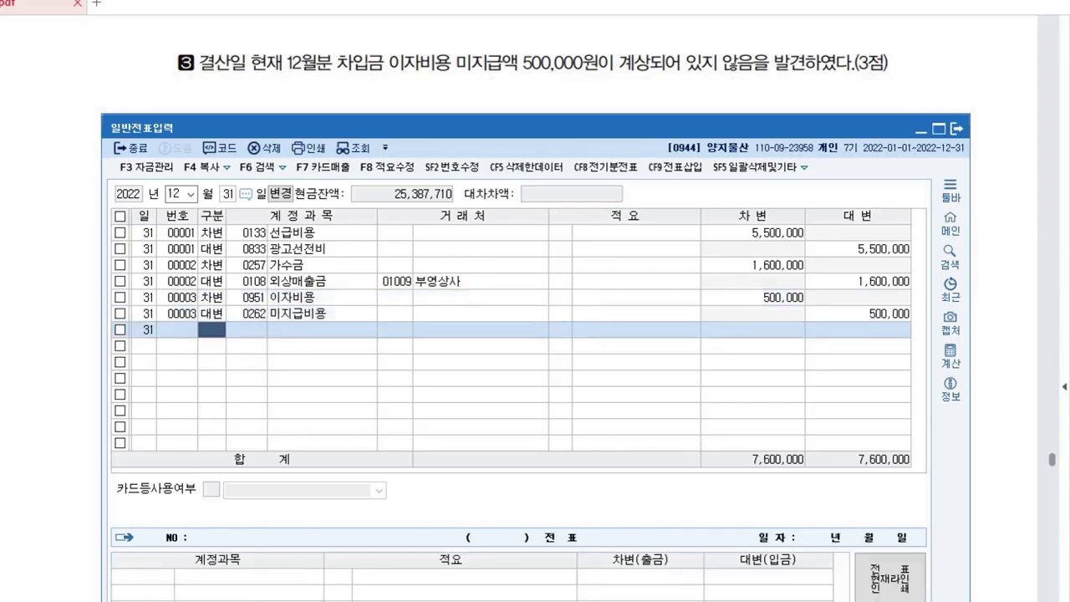
# Step: Close the general voucher entry window and return to the KcLep main window with question 06 item 4 in view
pyautogui.moveTo(501, 127); pyautogui.dragTo(488, 101)
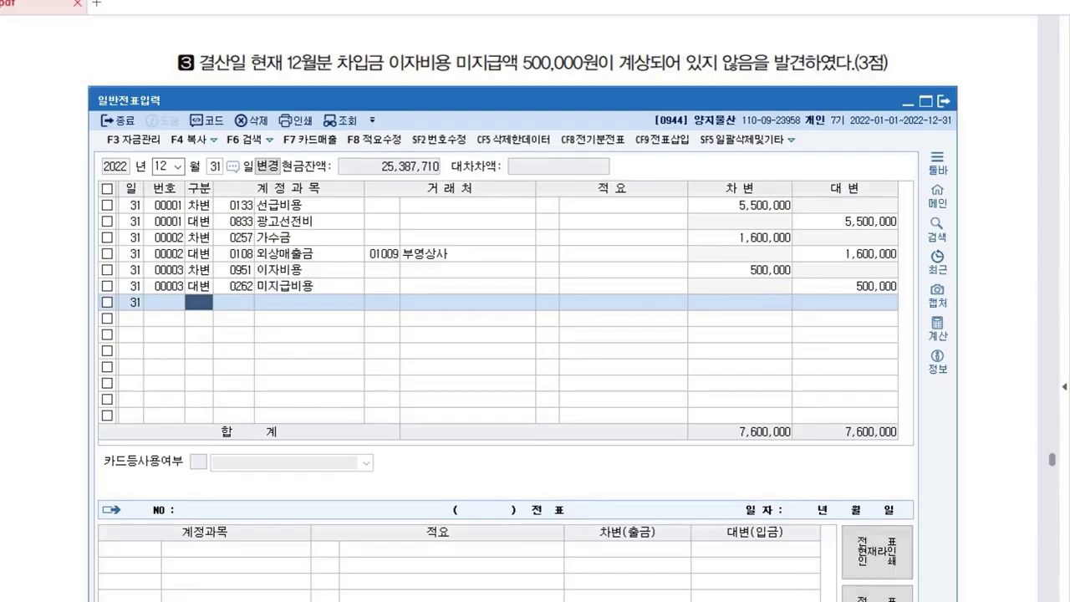
pyautogui.click(943, 101)
pyautogui.scroll(-1, 535, 250)
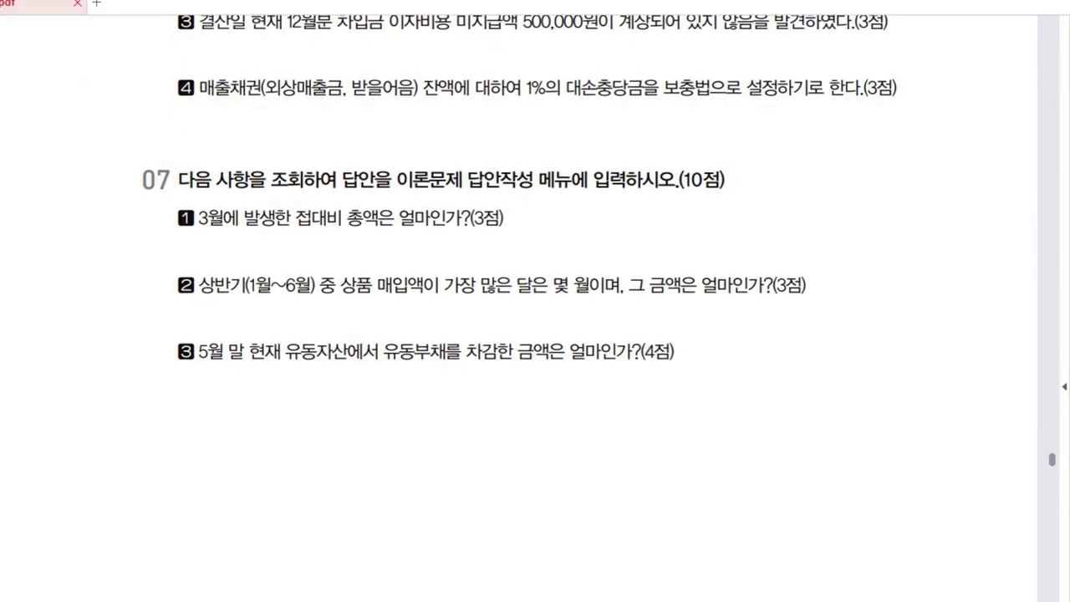
pyautogui.hotkey('alt', 'Tab')
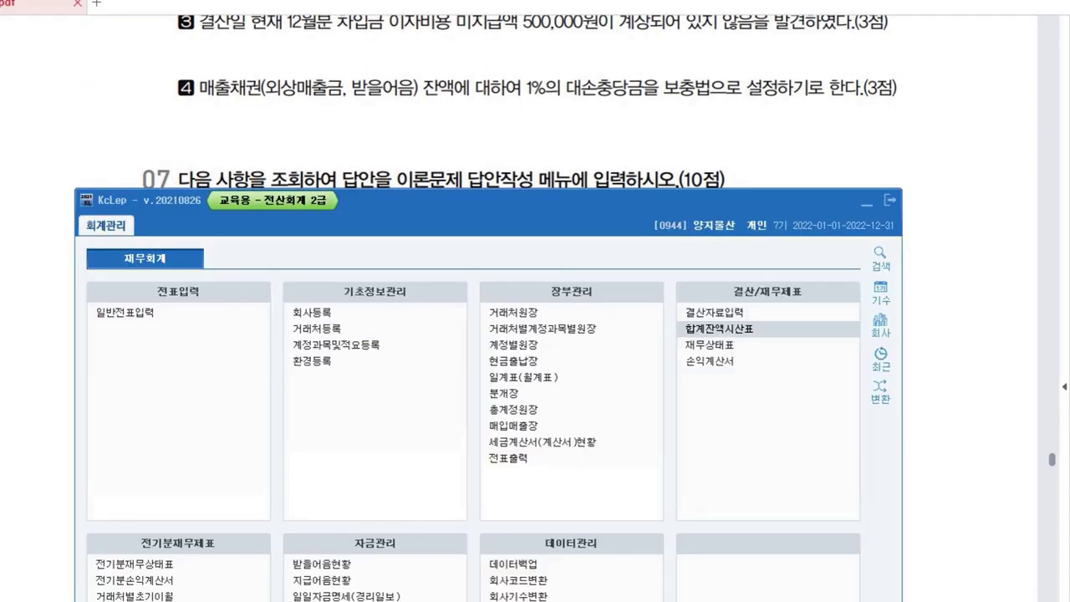
# Step: Open the closing data entry (결산자료입력) and set the period from January (01) to December (12)
pyautogui.moveTo(502, 201); pyautogui.dragTo(503, 169)
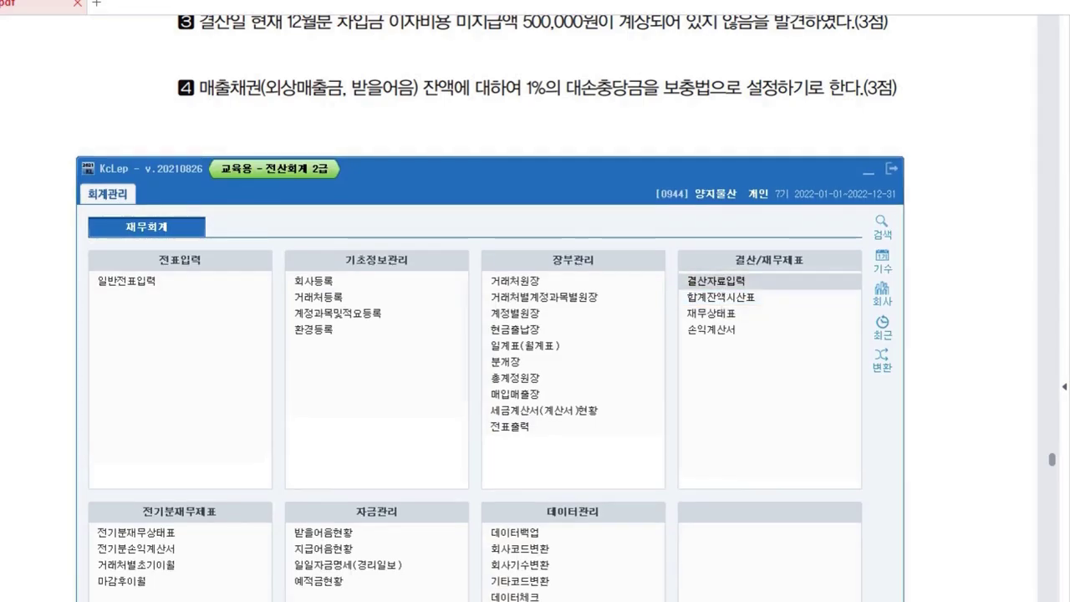
pyautogui.click(715, 281)
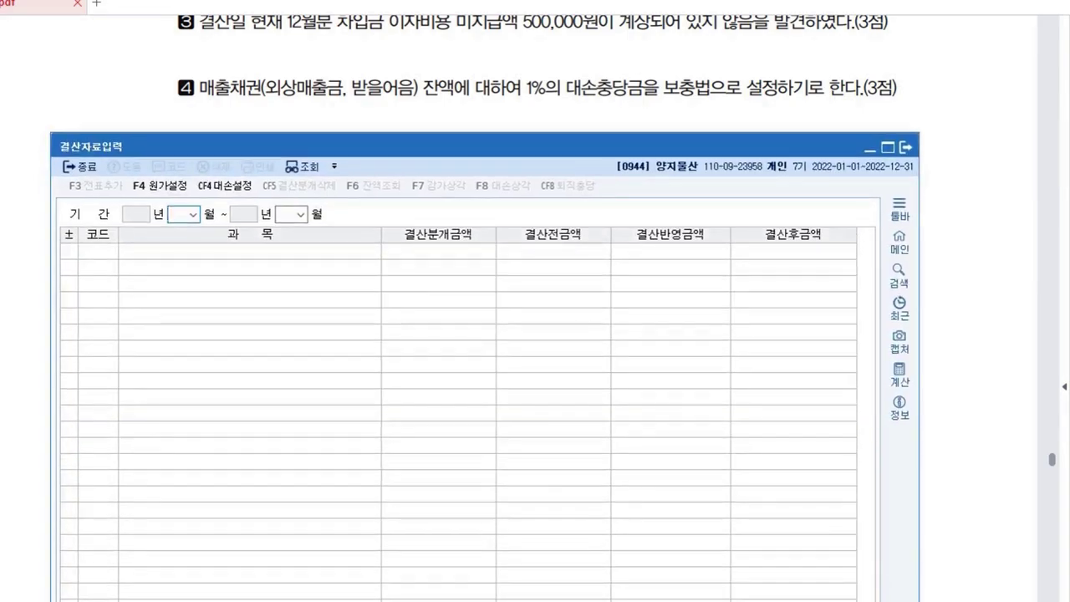
pyautogui.click(193, 215)
pyautogui.click(175, 229)
pyautogui.click(300, 214)
pyautogui.click(284, 354)
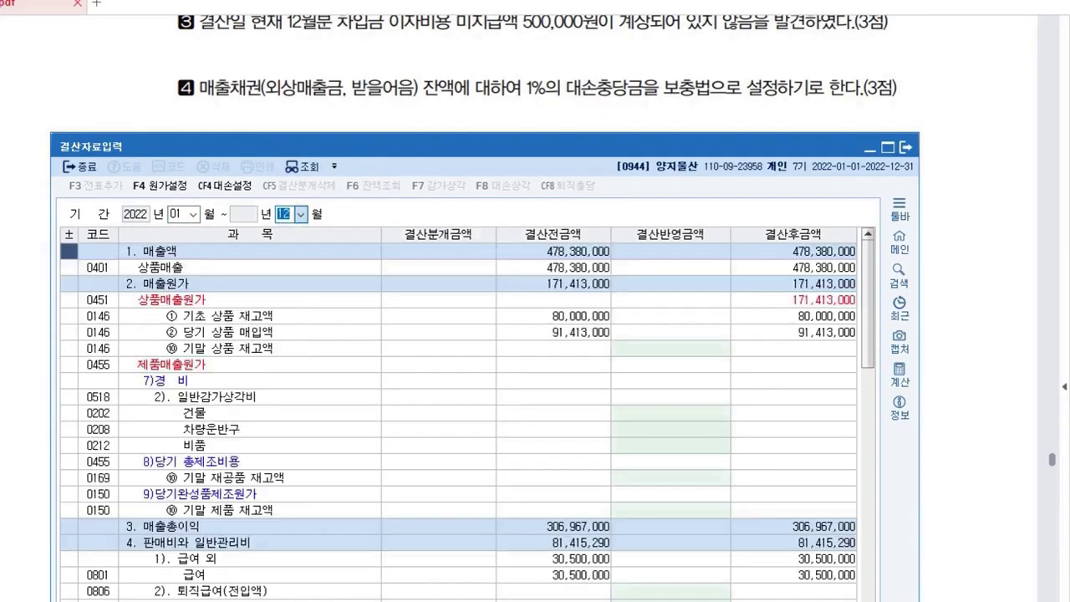
pyautogui.moveTo(468, 147); pyautogui.dragTo(455, 137)
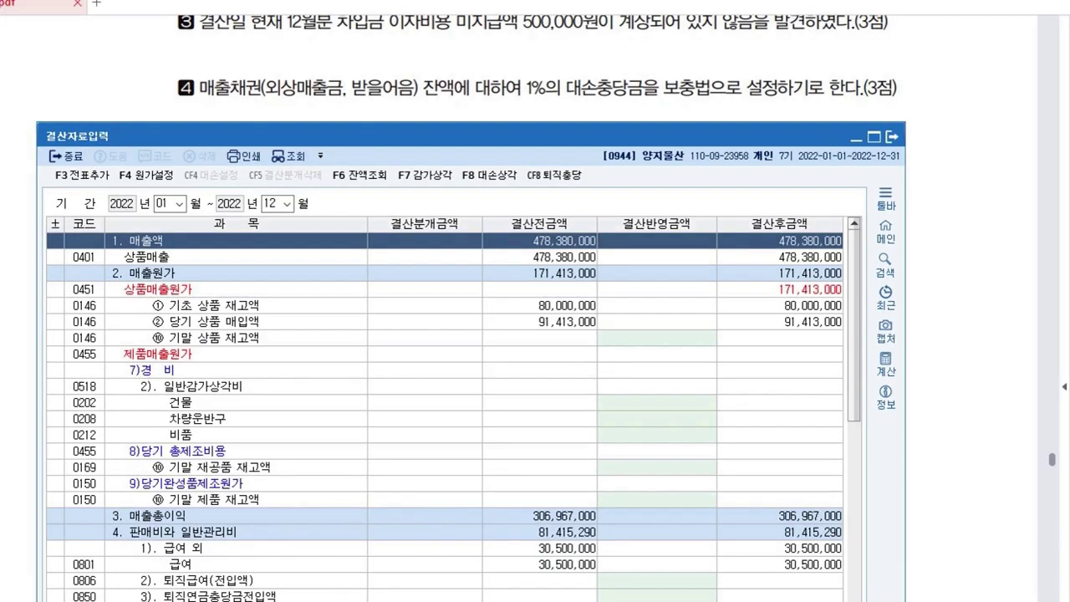
pyautogui.moveTo(454, 136); pyautogui.dragTo(469, 135)
# Step: Locate 외상매출금 under 대손상각, open the bad-debt calculation (대손상각) for the closing, and accept the 1.00% rate
pyautogui.scroll(-2, 468, 401)
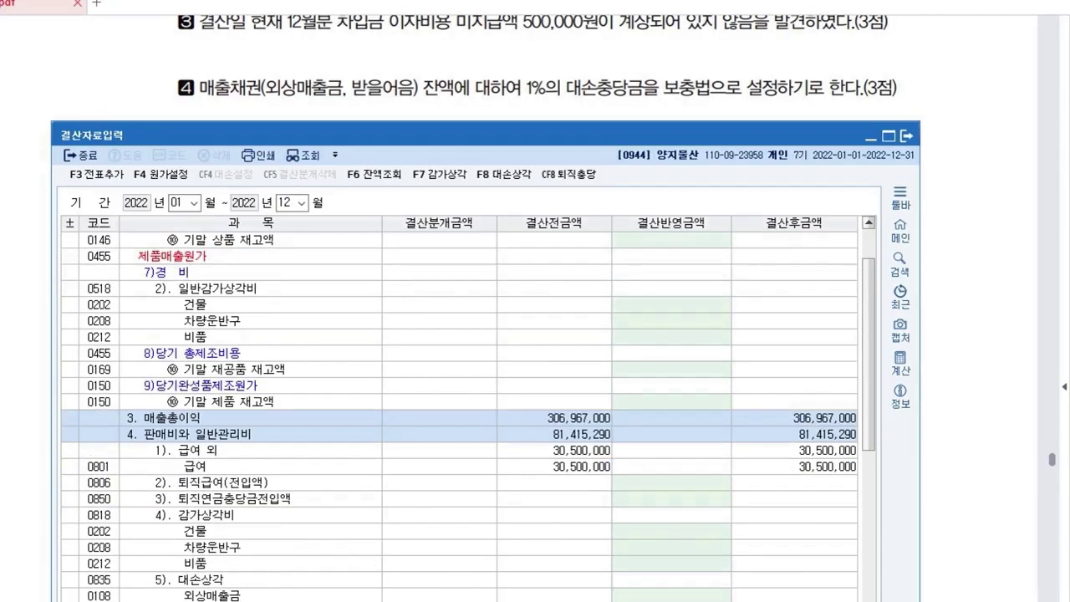
pyautogui.scroll(-3, 468, 401)
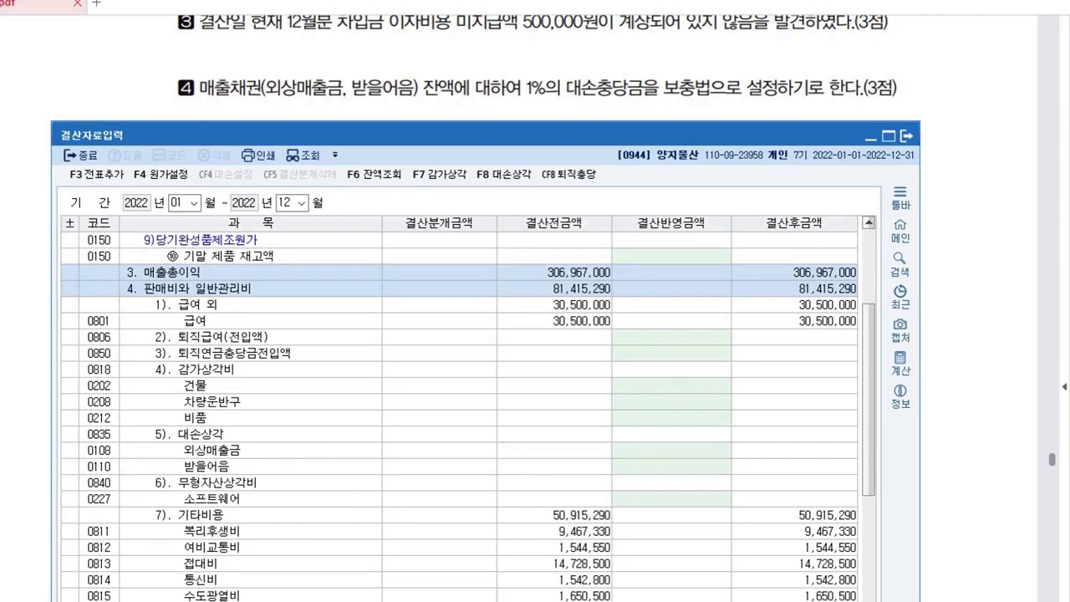
pyautogui.click(250, 288)
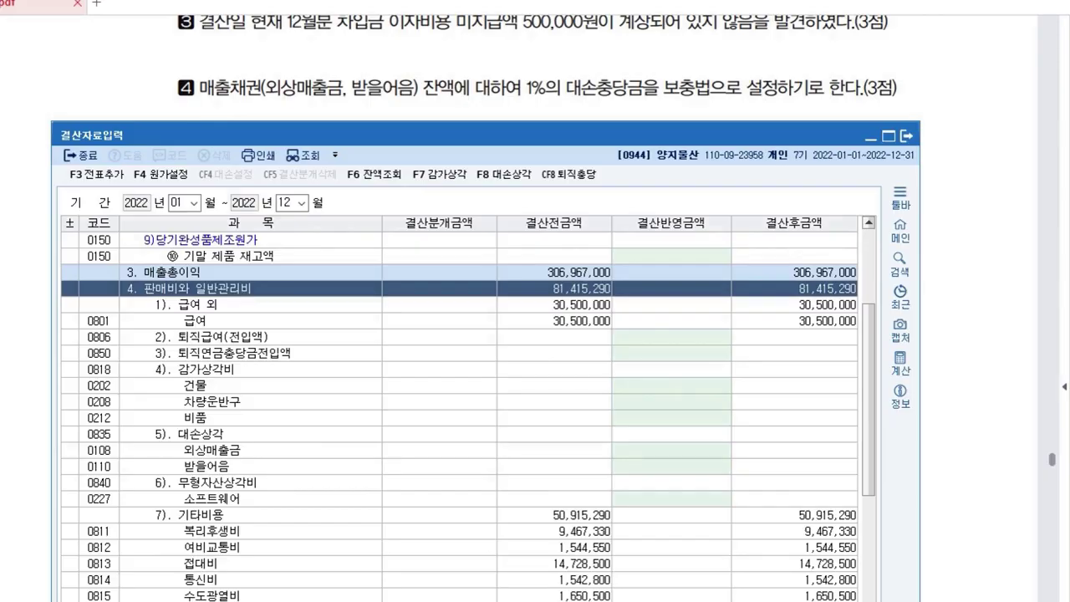
pyautogui.click(671, 451)
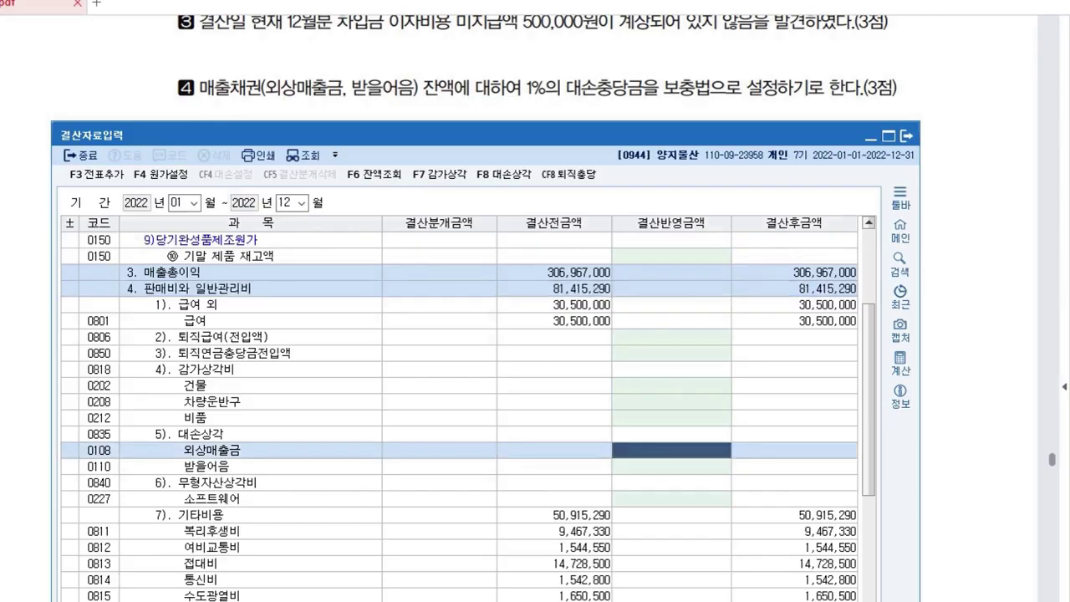
pyautogui.moveTo(485, 136); pyautogui.dragTo(485, 126)
pyautogui.press('Down')
pyautogui.press('Up')
pyautogui.press('Down')
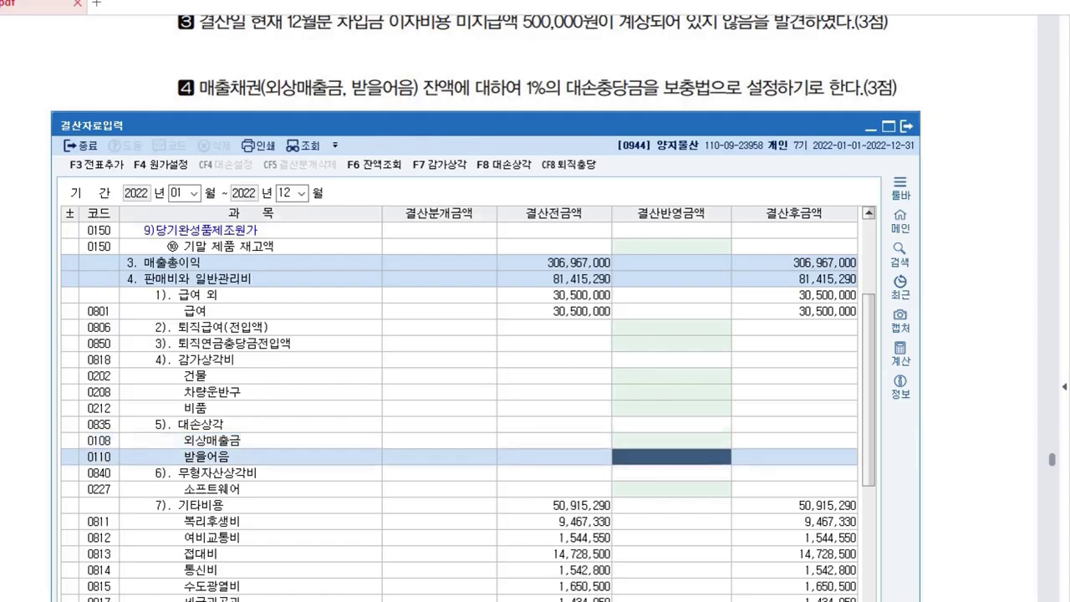
pyautogui.press('Up')
pyautogui.press('Down')
pyautogui.press('Up')
pyautogui.press('F8')
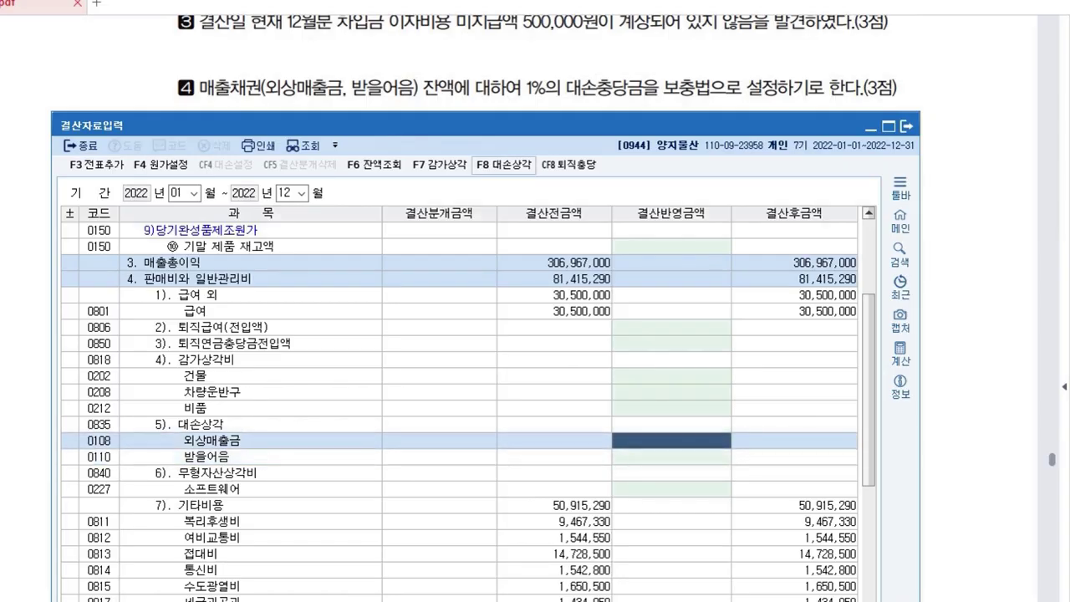
pyautogui.moveTo(485, 236); pyautogui.dragTo(522, 131)
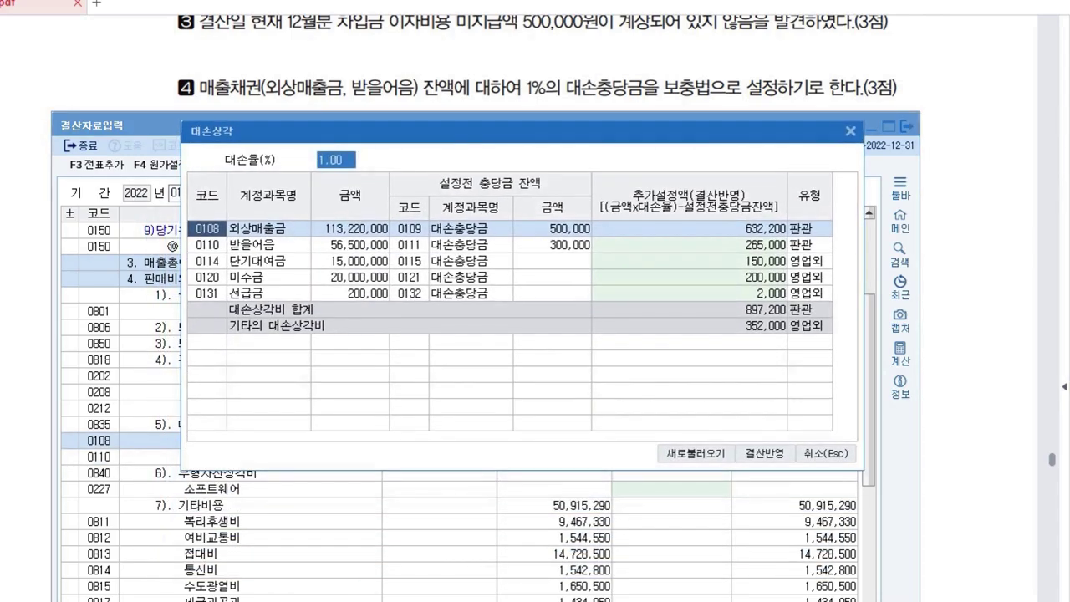
pyautogui.press('Return')
# Step: Examine the additional allowance amounts for each receivable, comparing 외상매출금 and 받을어음 with 단기대여금, 미수금 and 선급금
pyautogui.press('Down')
pyautogui.press('Down')
pyautogui.press('Down')
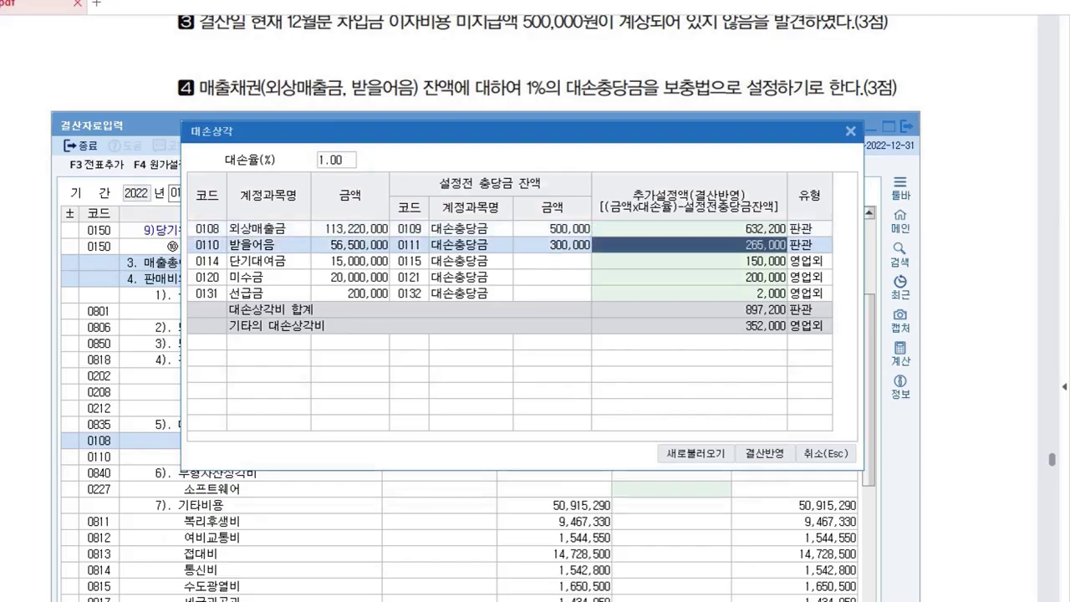
pyautogui.press('Down')
pyautogui.press('Up')
pyautogui.press('Up')
pyautogui.press('Up')
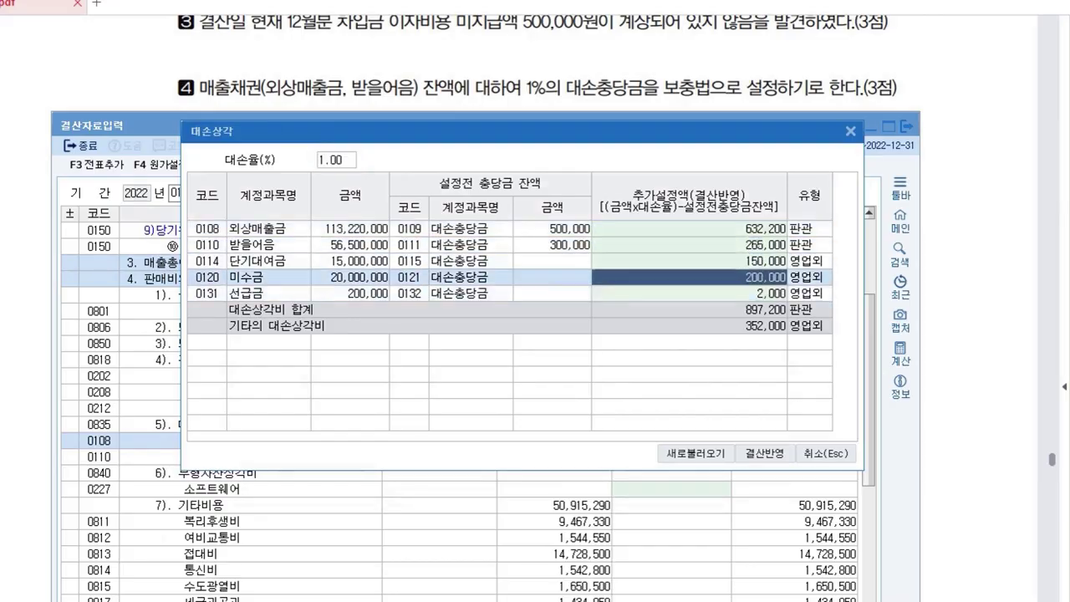
pyautogui.press('Down')
pyautogui.press('Down')
pyautogui.press('Down')
pyautogui.press('Down')
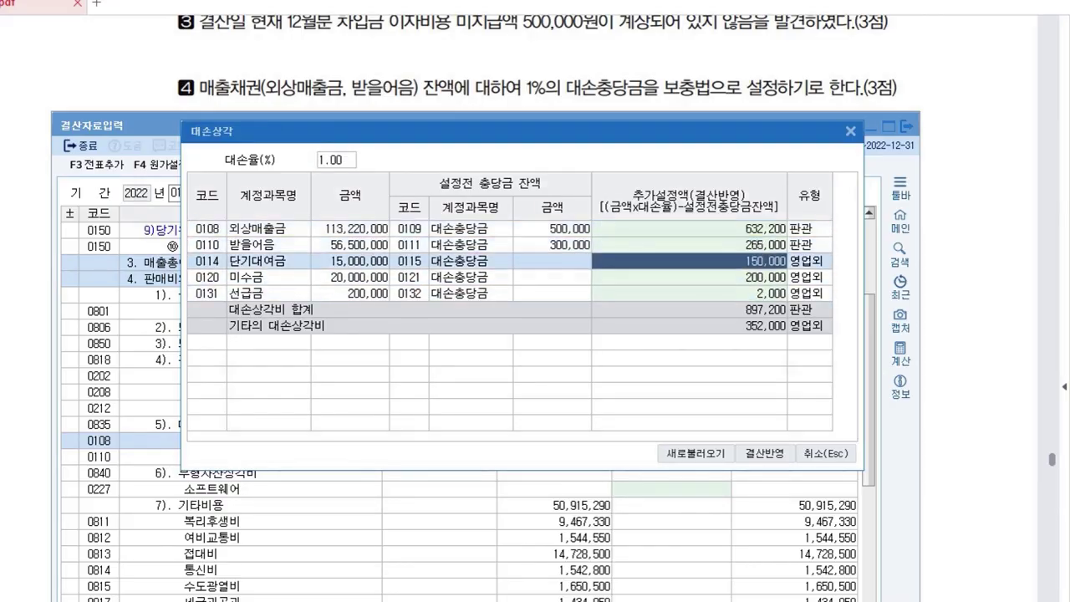
pyautogui.press('Up')
pyautogui.press('Up')
pyautogui.press('Up')
pyautogui.press('Up')
pyautogui.press('Down')
pyautogui.press('Down')
pyautogui.press('Down')
pyautogui.press('Up')
pyautogui.press('Up')
pyautogui.press('Up')
pyautogui.press('Down')
pyautogui.press('Down')
pyautogui.press('Up')
pyautogui.press('Up')
pyautogui.press('Down')
pyautogui.press('Down')
pyautogui.press('Down')
pyautogui.press('Down')
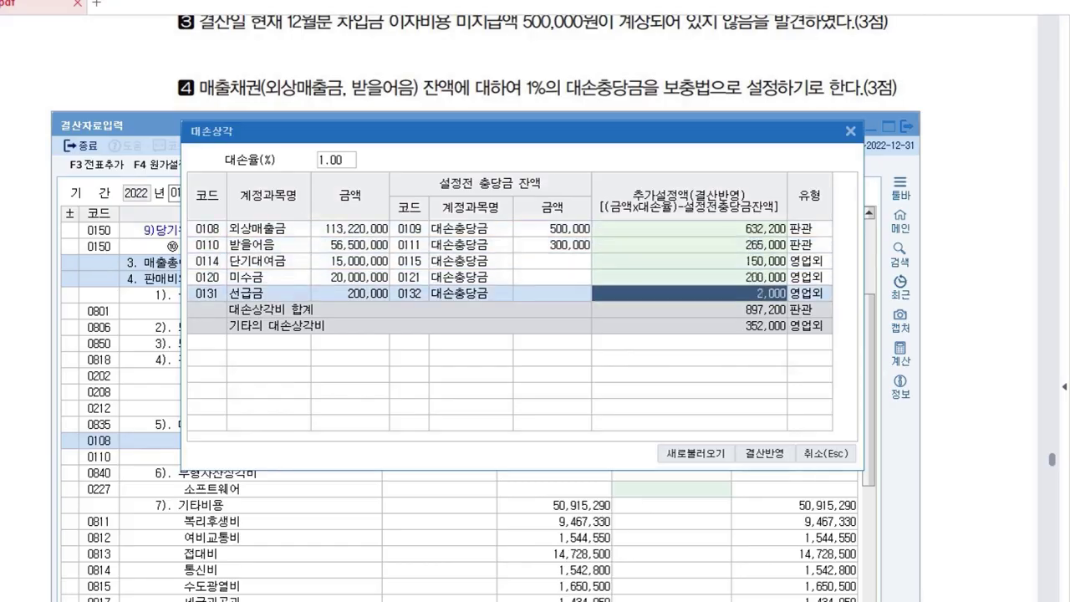
# Step: Set the additional allowance amounts of 단기대여금, 미수금 and 선급금 to 0
pyautogui.press('Up')
pyautogui.press('Up')
pyautogui.press('Up')
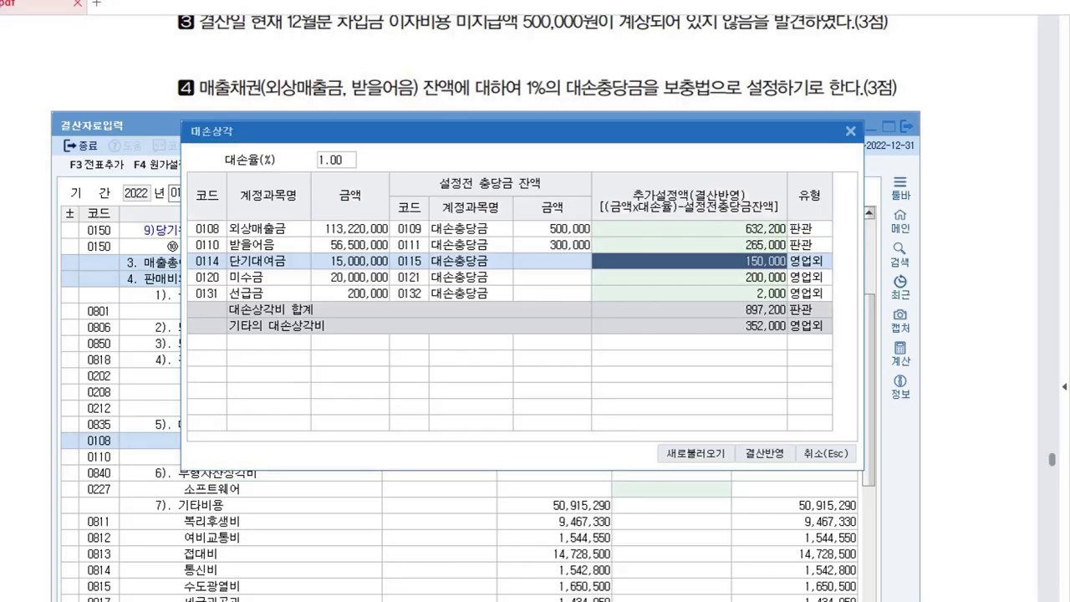
pyautogui.write('0')
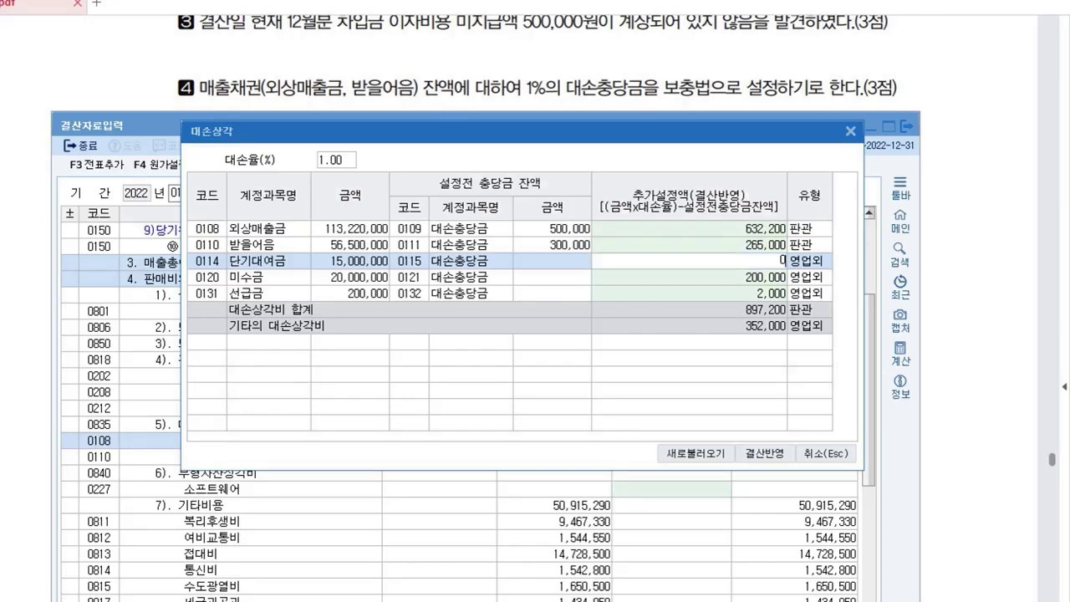
pyautogui.press('Return')
pyautogui.write('0')
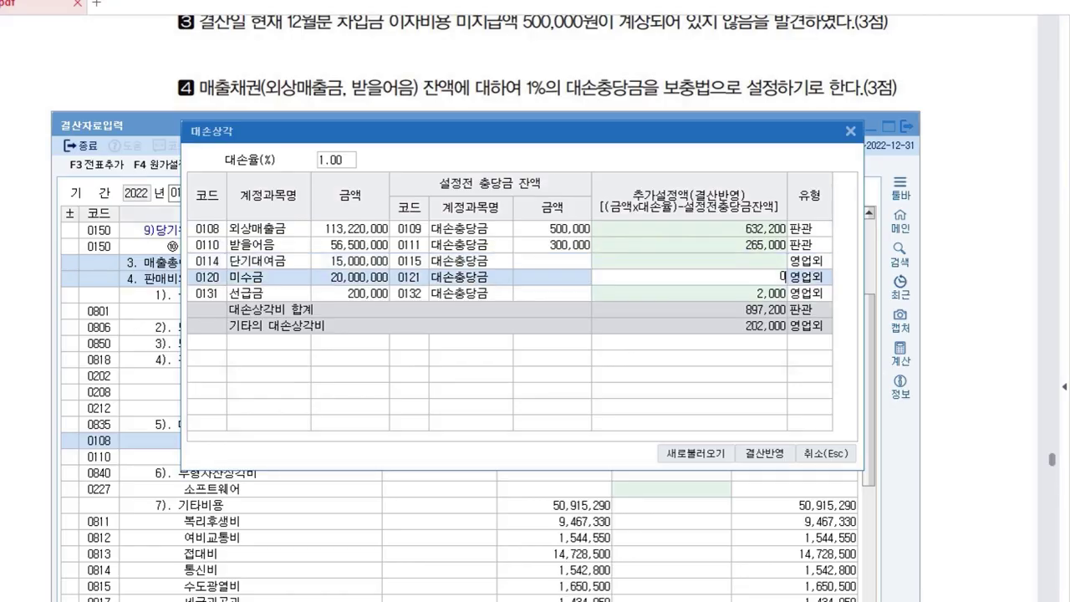
pyautogui.press('Return')
pyautogui.write('0')
pyautogui.press('Return')
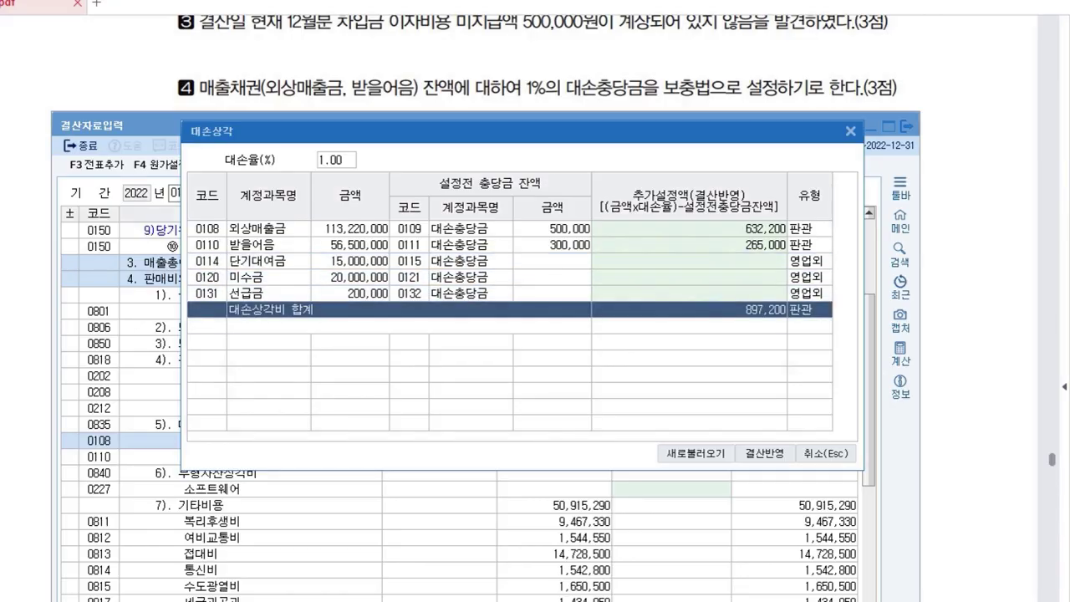
# Step: Circle the balances, existing allowances and additional amounts of 외상매출금 and 받을어음 as temporary on-screen annotations and clear them
pyautogui.click(689, 229)
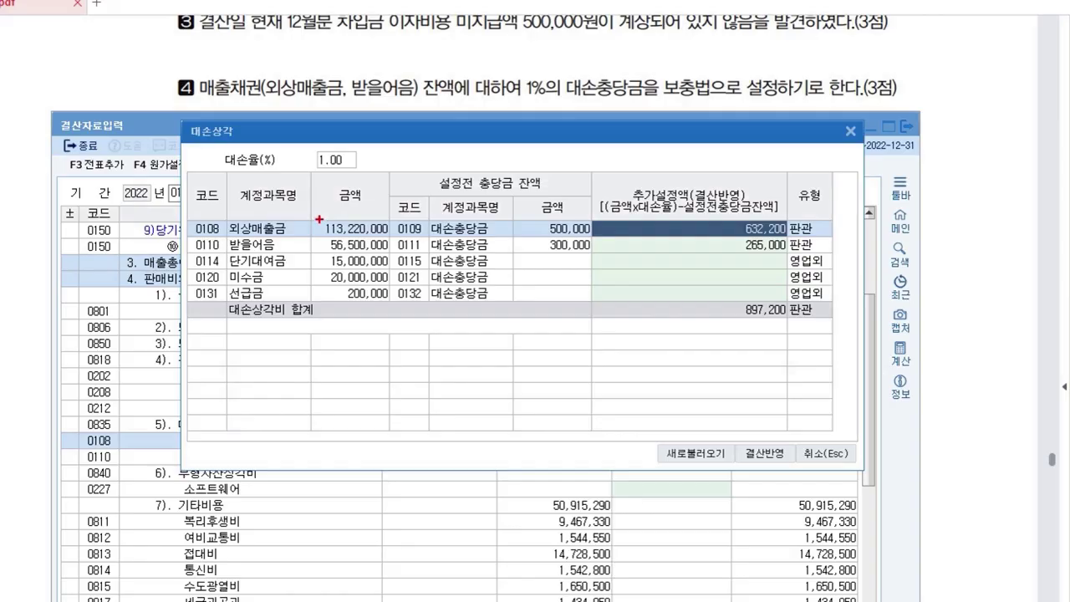
pyautogui.moveTo(321, 223)
pyautogui.mouseDown()
pyautogui.moveTo(328, 251)
pyautogui.moveTo(386, 214)
pyautogui.moveTo(318, 215)
pyautogui.mouseUp()
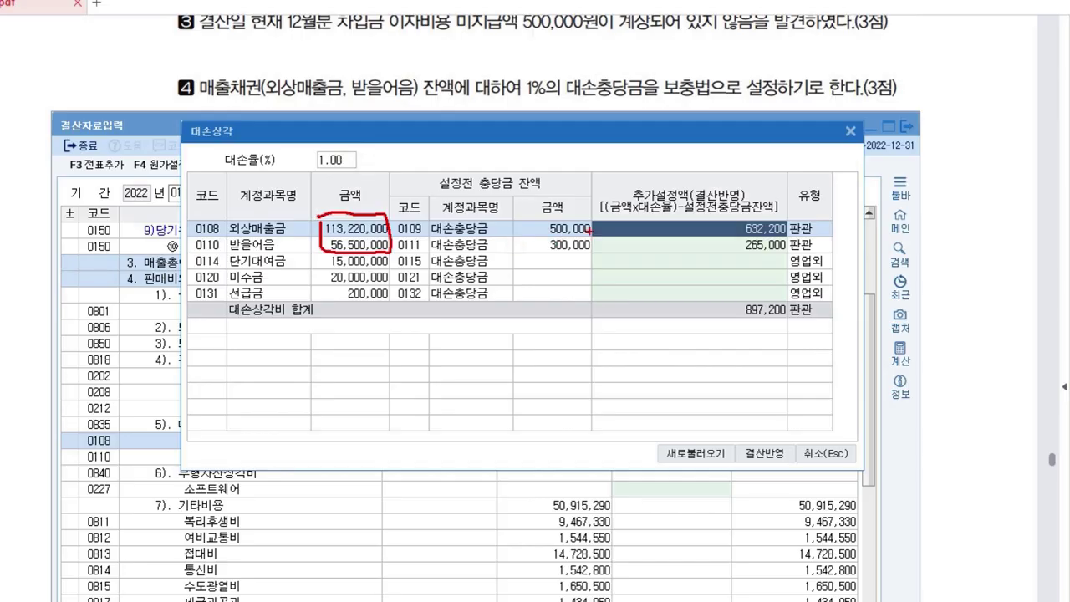
pyautogui.moveTo(434, 231)
pyautogui.mouseDown()
pyautogui.moveTo(433, 219)
pyautogui.moveTo(456, 251)
pyautogui.moveTo(577, 249)
pyautogui.moveTo(459, 214)
pyautogui.mouseUp()
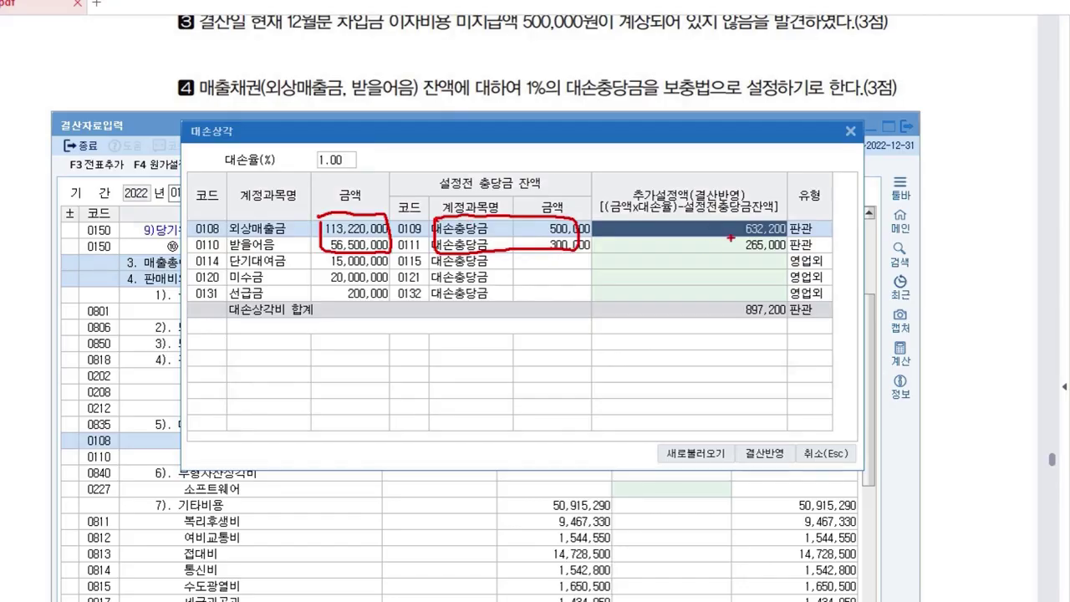
pyautogui.moveTo(725, 217)
pyautogui.mouseDown()
pyautogui.moveTo(741, 209)
pyautogui.moveTo(744, 227)
pyautogui.mouseUp()
pyautogui.press('Escape')
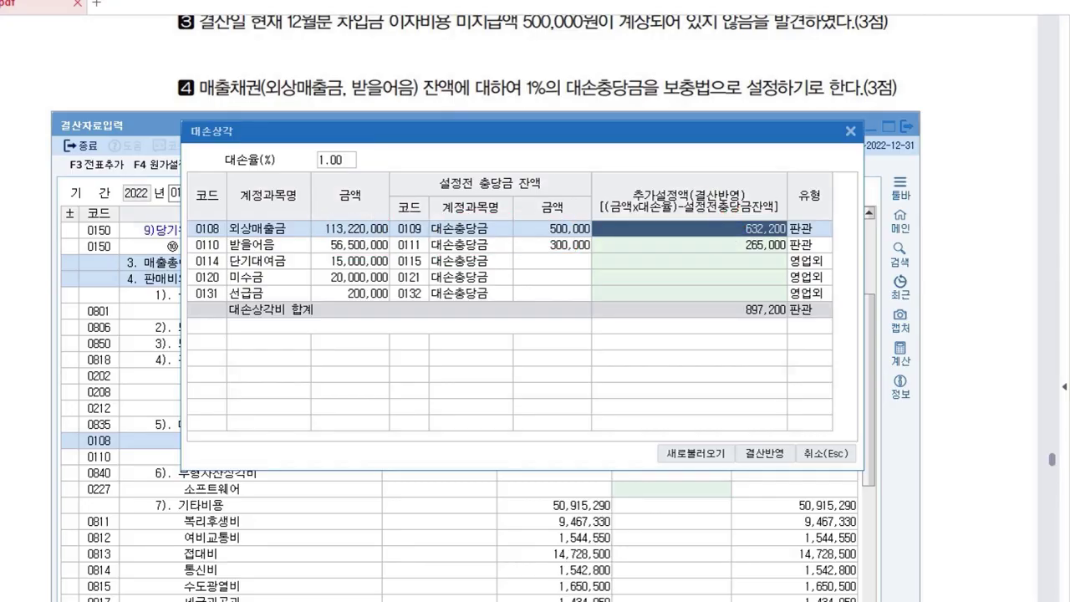
# Step: Apply the bad-debt amounts to the closing data (결산반영) and add the closing entries to the general vouchers
pyautogui.click(765, 453)
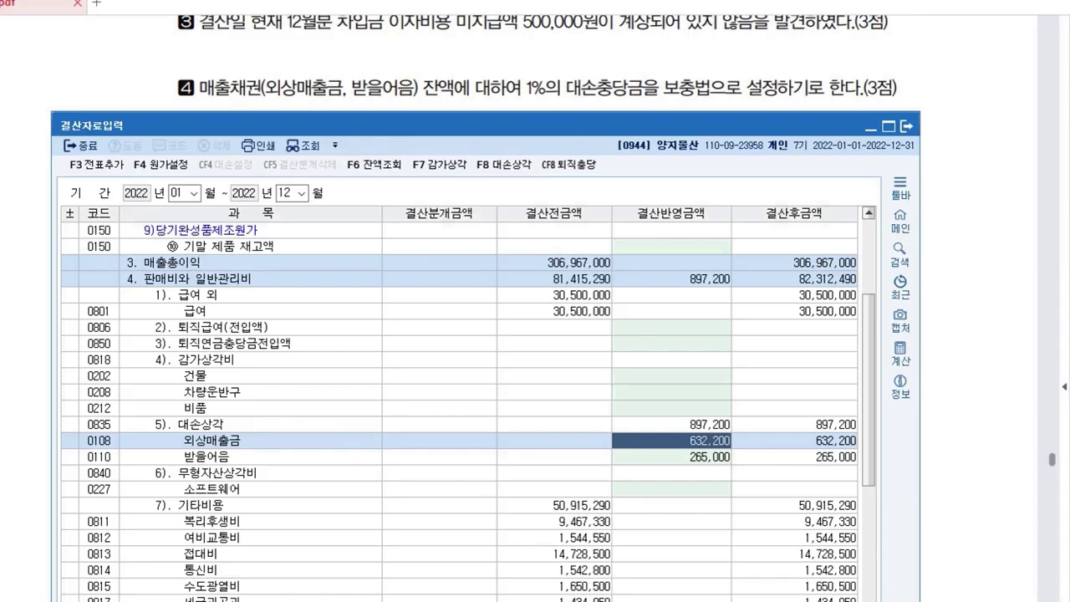
pyautogui.moveTo(485, 125); pyautogui.dragTo(504, 121)
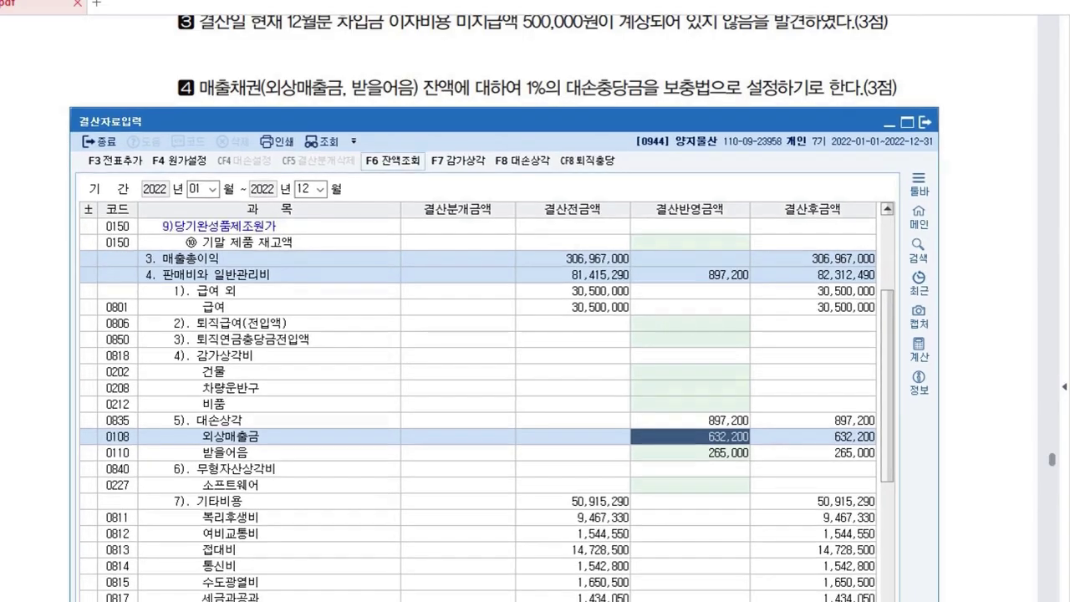
pyautogui.press('F3')
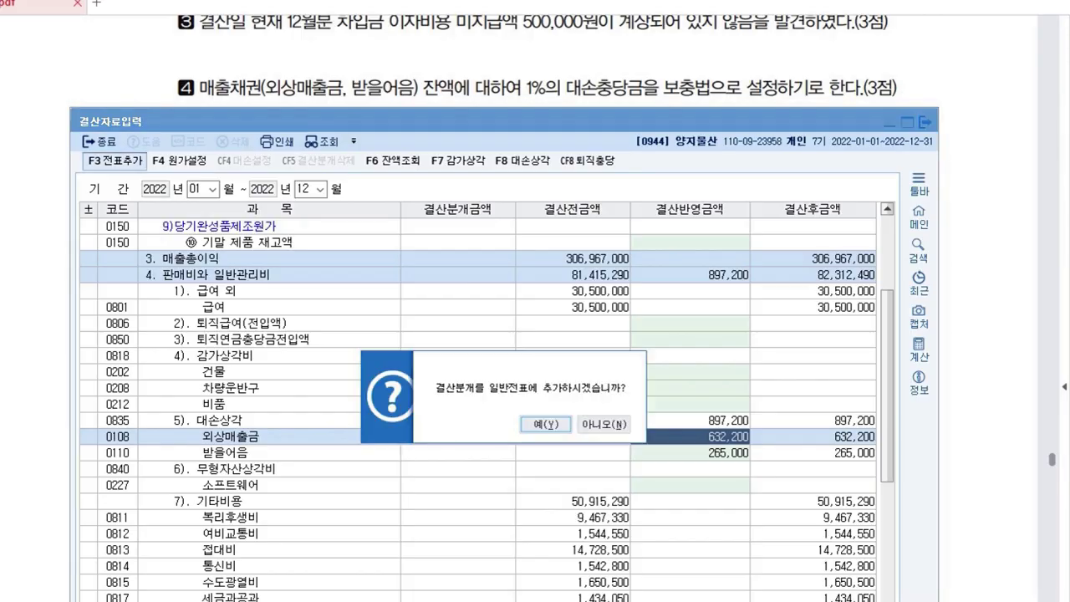
pyautogui.moveTo(502, 368); pyautogui.dragTo(484, 146)
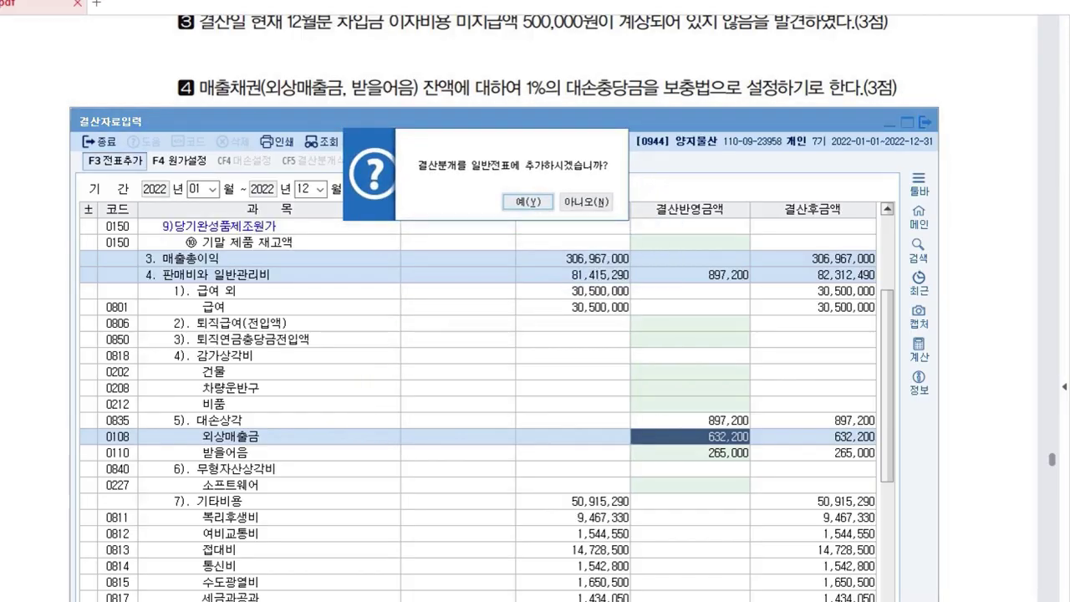
pyautogui.press('Return')
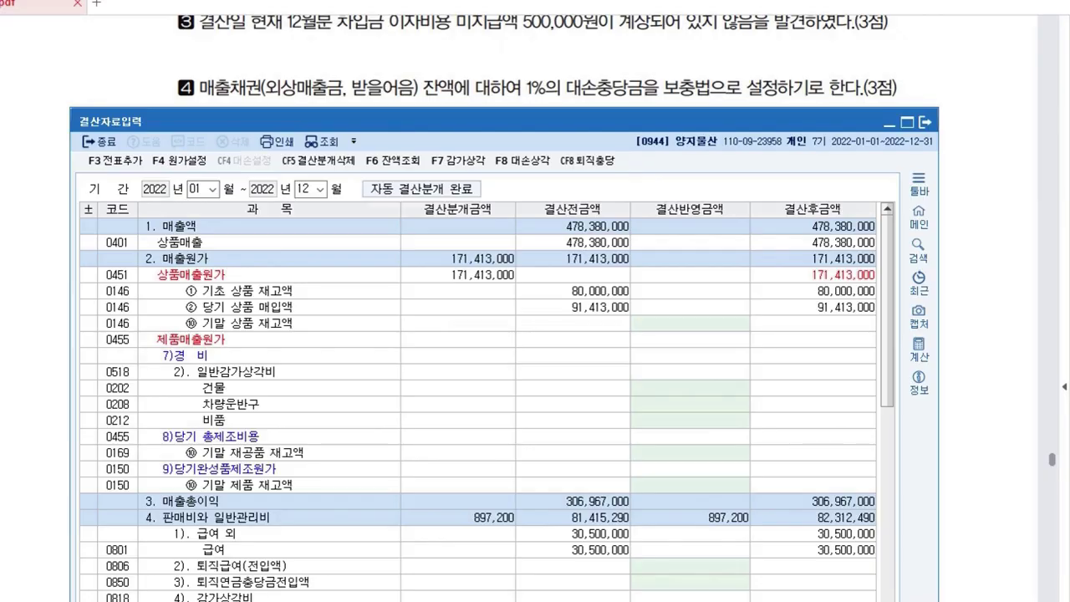
# Step: Close the closing data entry window and bring question 07 item 1 of the PDF into view
pyautogui.moveTo(502, 122); pyautogui.dragTo(506, 126)
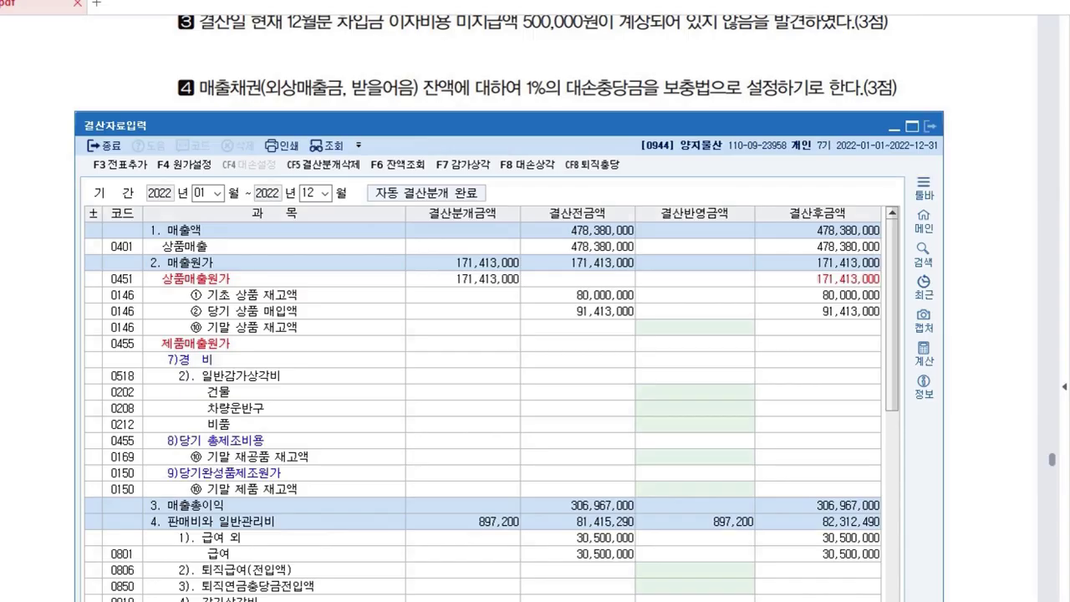
pyautogui.click(930, 126)
pyautogui.hotkey('alt', 'Tab')
pyautogui.scroll(-3, 535, 301)
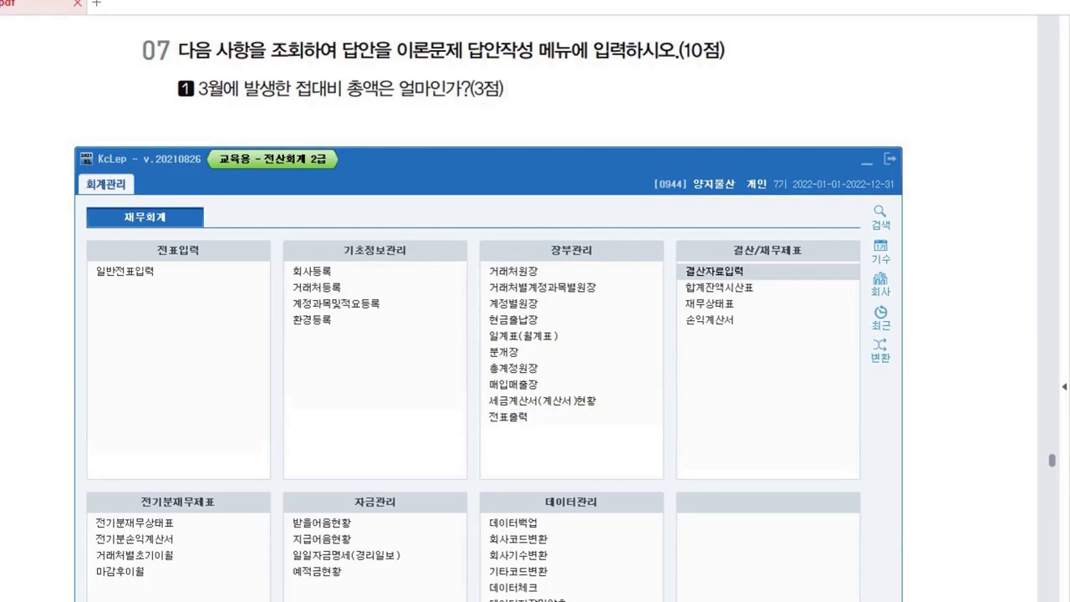
# Step: Handwrite 월계표, 총계정원장 and 계정별원장 under question 07 item 1 as a temporary on-screen annotation and clear it
pyautogui.moveTo(332, 122); pyautogui.dragTo(377, 132)
pyautogui.moveTo(371, 136); pyautogui.dragTo(384, 133)
pyautogui.moveTo(388, 136); pyautogui.dragTo(388, 140)
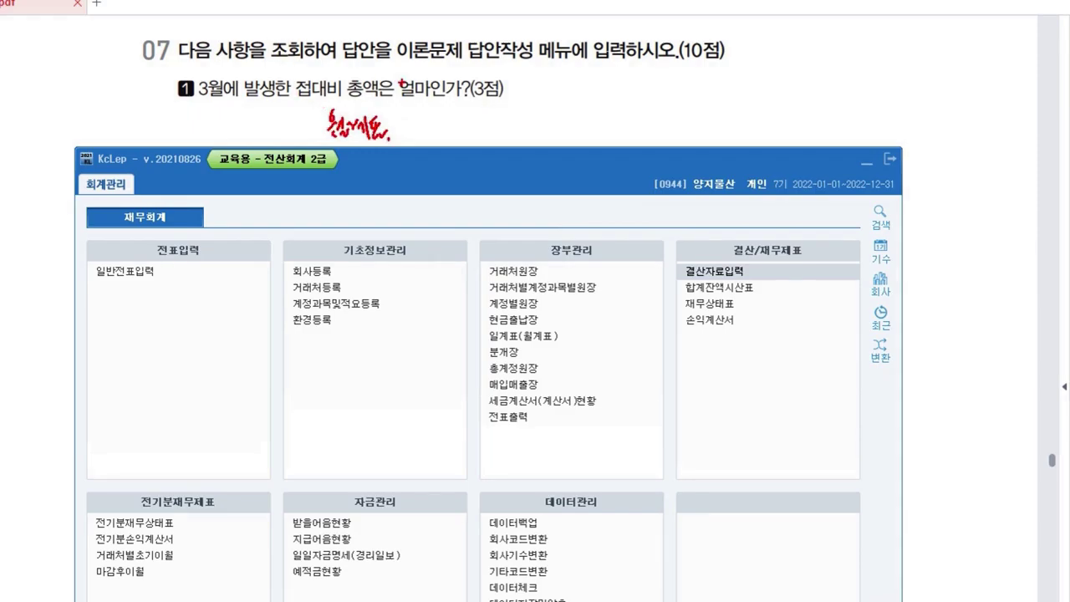
pyautogui.moveTo(404, 106)
pyautogui.mouseDown()
pyautogui.moveTo(423, 143)
pyautogui.moveTo(479, 123)
pyautogui.moveTo(484, 137)
pyautogui.moveTo(510, 125)
pyautogui.moveTo(534, 149)
pyautogui.mouseUp()
pyautogui.moveTo(541, 131)
pyautogui.mouseDown()
pyautogui.moveTo(553, 124)
pyautogui.moveTo(565, 148)
pyautogui.moveTo(641, 123)
pyautogui.moveTo(640, 139)
pyautogui.mouseUp()
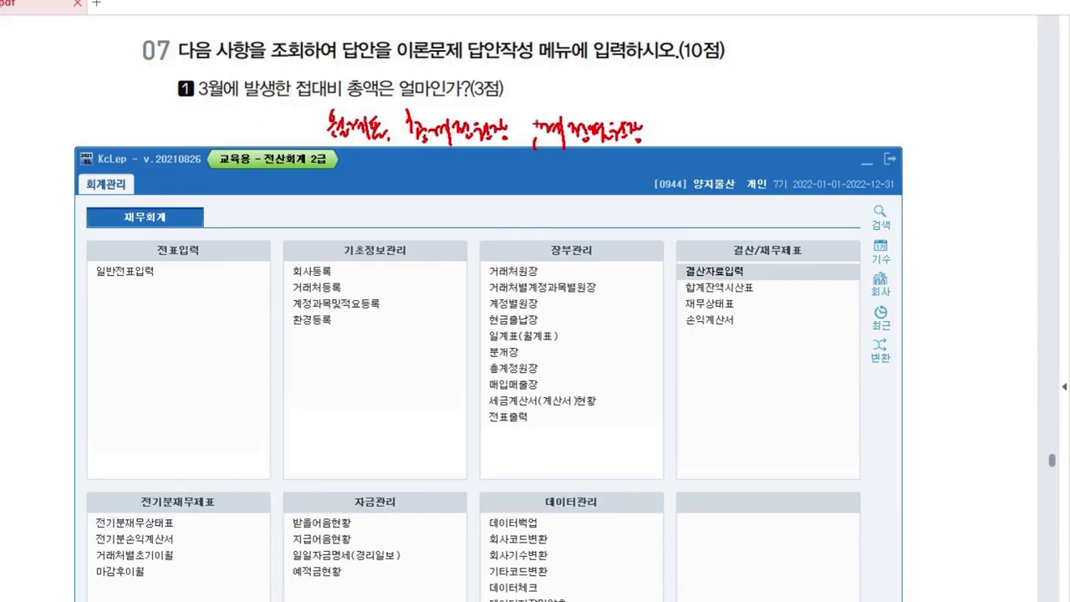
pyautogui.press('Escape')
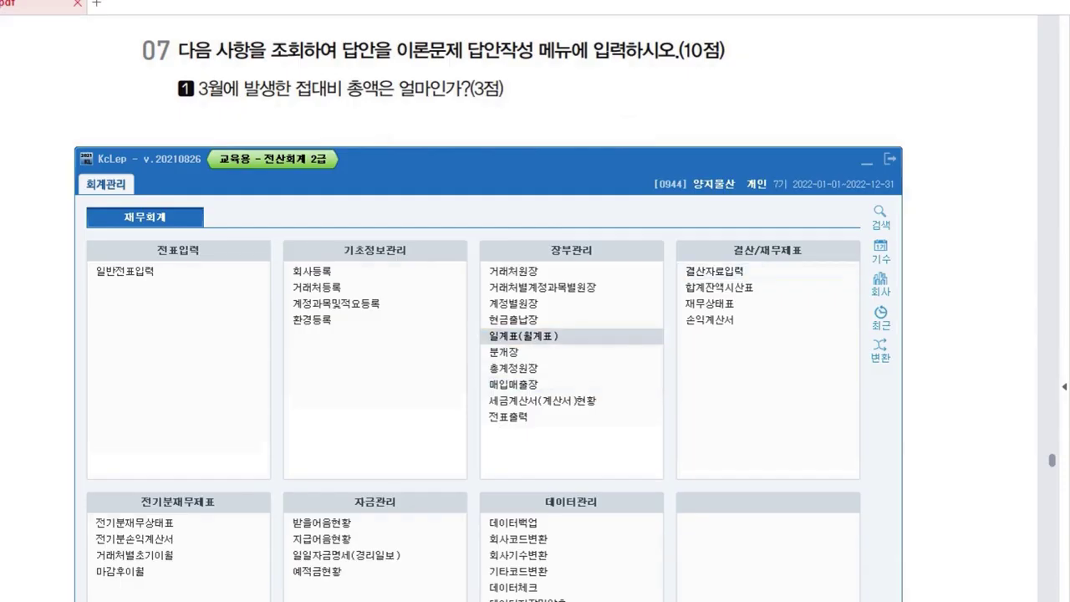
# Step: Open the daily/monthly summary (일계표/월계표) and query the monthly summary (월계표) for month 3 to month 3
pyautogui.click(522, 335)
pyautogui.moveTo(501, 6); pyautogui.dragTo(511, 138)
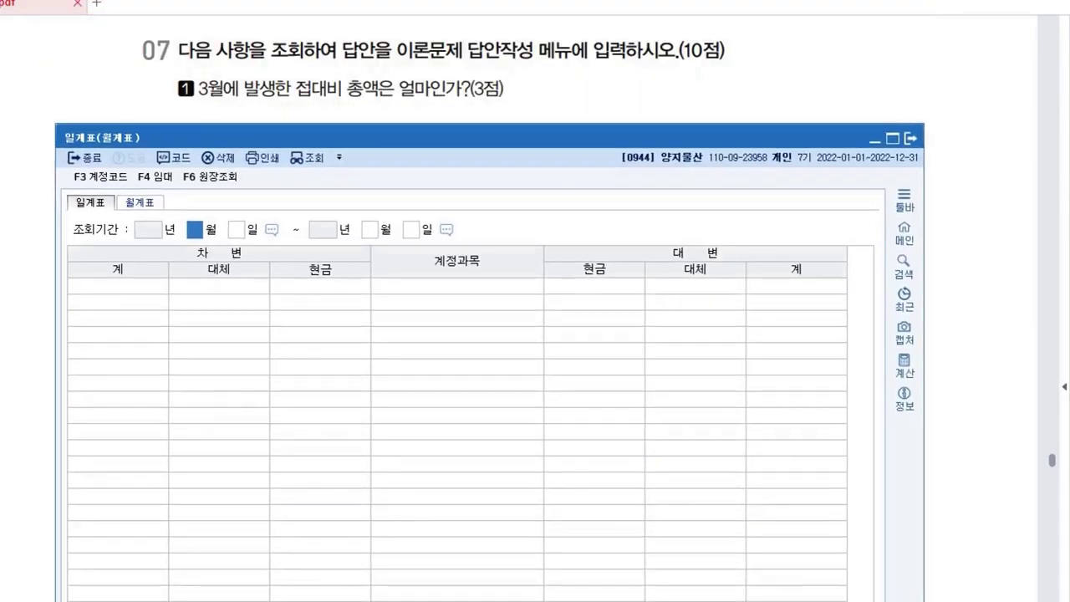
pyautogui.click(140, 202)
pyautogui.moveTo(376, 138); pyautogui.dragTo(420, 122)
pyautogui.write('3')
pyautogui.press('Return')
pyautogui.write('3')
pyautogui.press('Return')
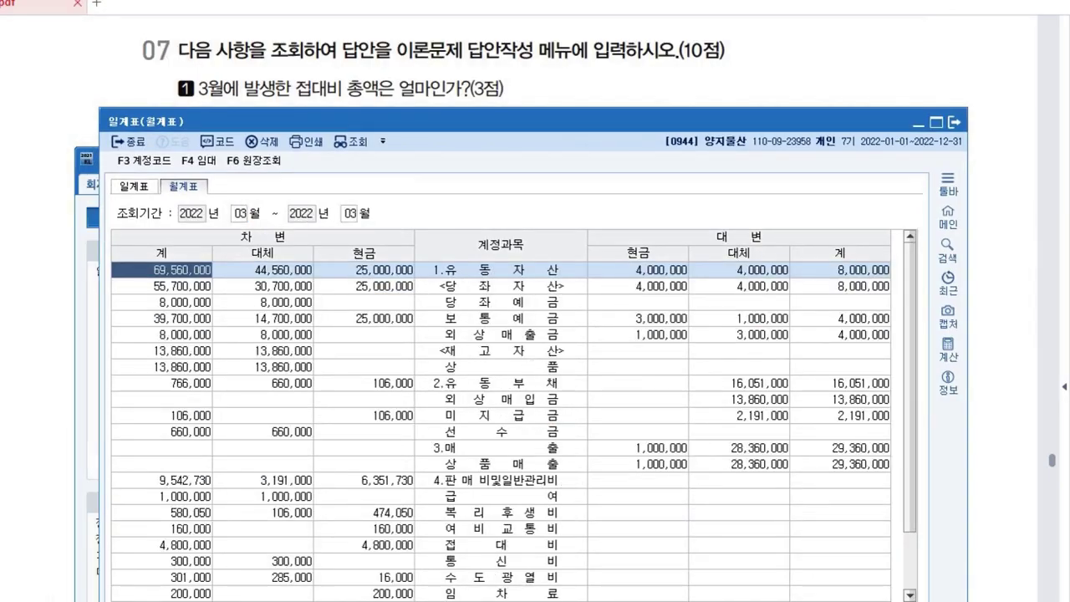
# Step: Locate the 접대비 row in the March monthly summary, circle its debit total temporarily, clear the mark and close the report
pyautogui.moveTo(420, 122); pyautogui.dragTo(401, 119)
pyautogui.scroll(-1, 458, 418)
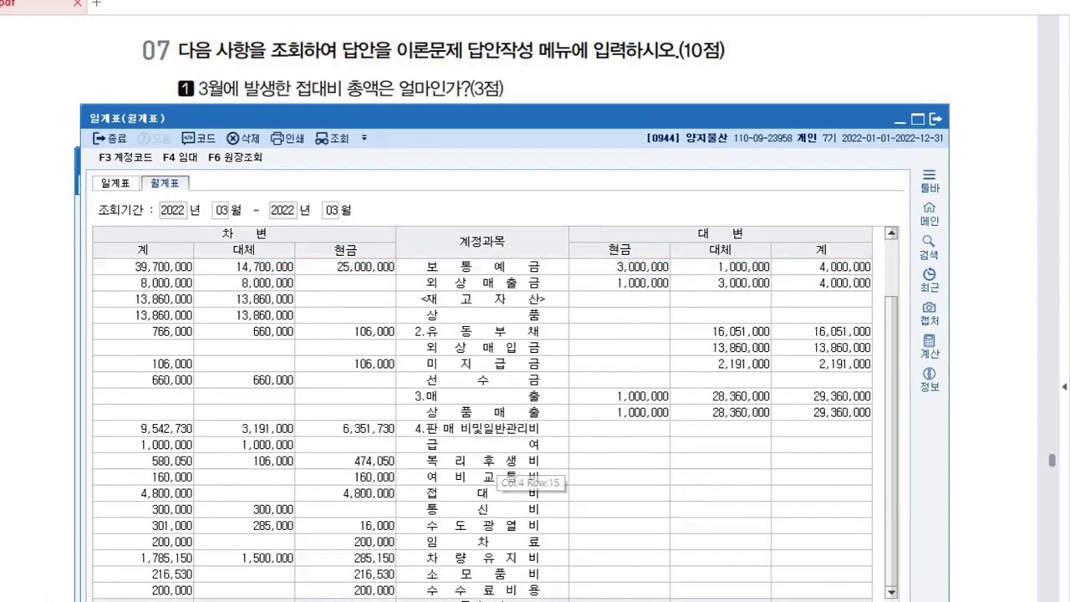
pyautogui.click(483, 497)
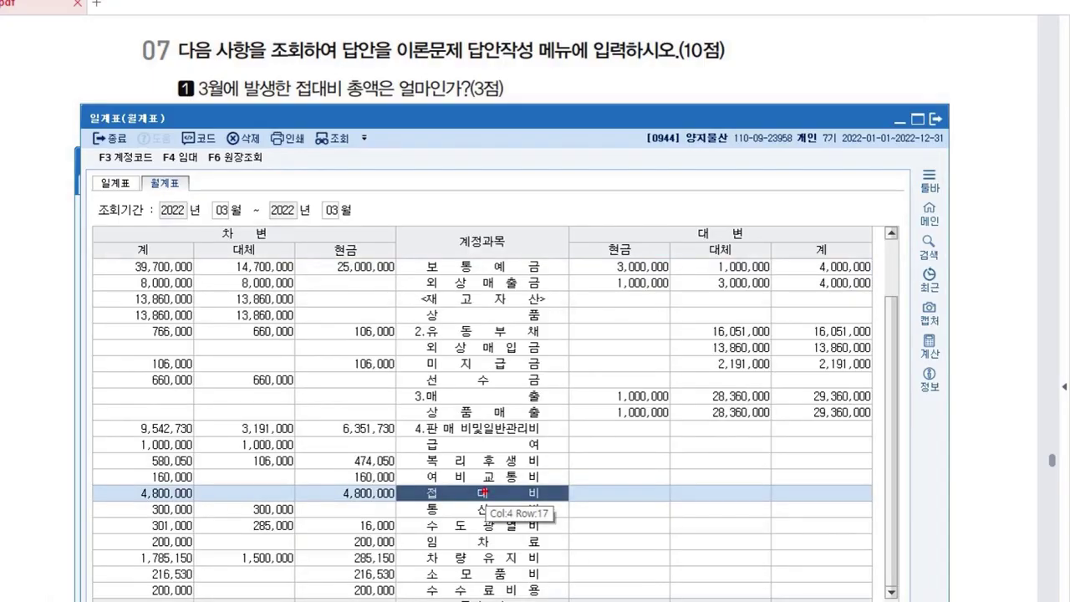
pyautogui.moveTo(151, 481)
pyautogui.mouseDown()
pyautogui.moveTo(173, 505)
pyautogui.moveTo(154, 474)
pyautogui.moveTo(146, 509)
pyautogui.mouseUp()
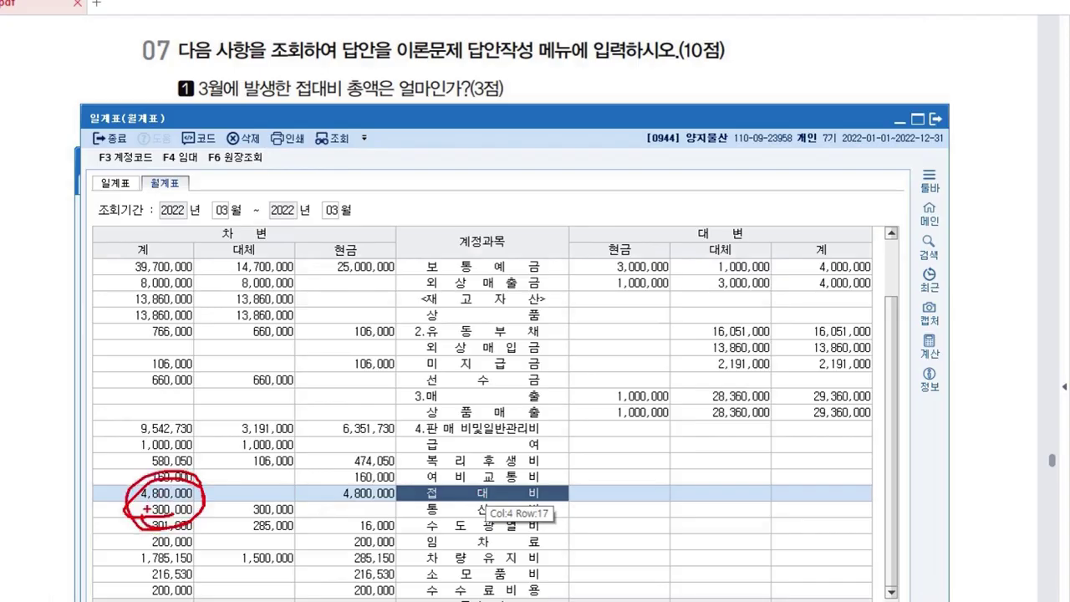
pyautogui.press('Escape')
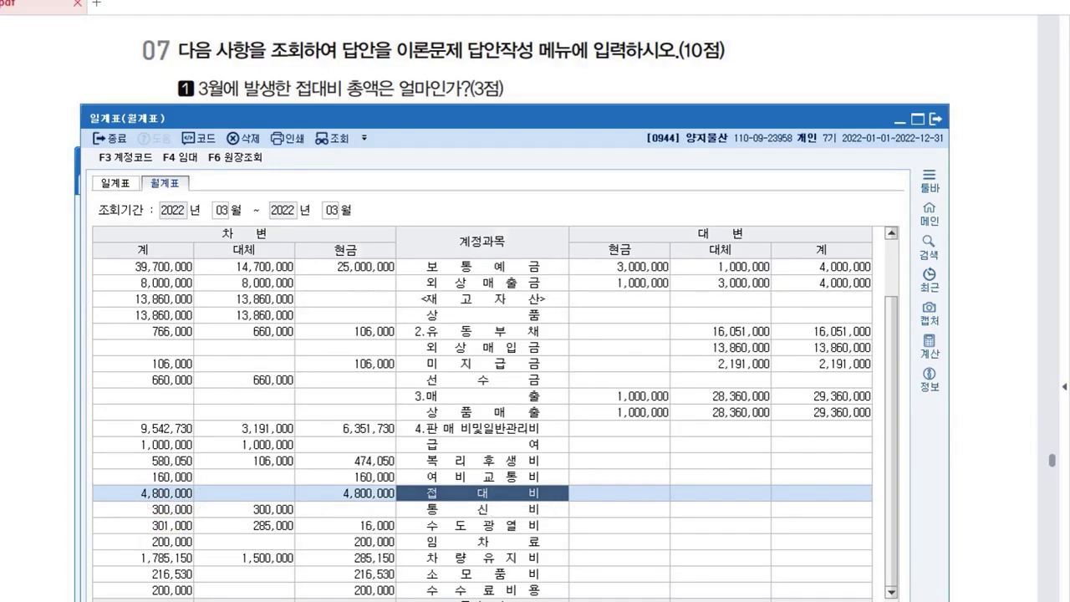
pyautogui.click(935, 119)
# Step: Bring question 07 item 2 into view, temporarily mark 상반기, 상품 and 많은, handwrite 총계정원장 below it and clear the annotations
pyautogui.scroll(-2, 474, 130)
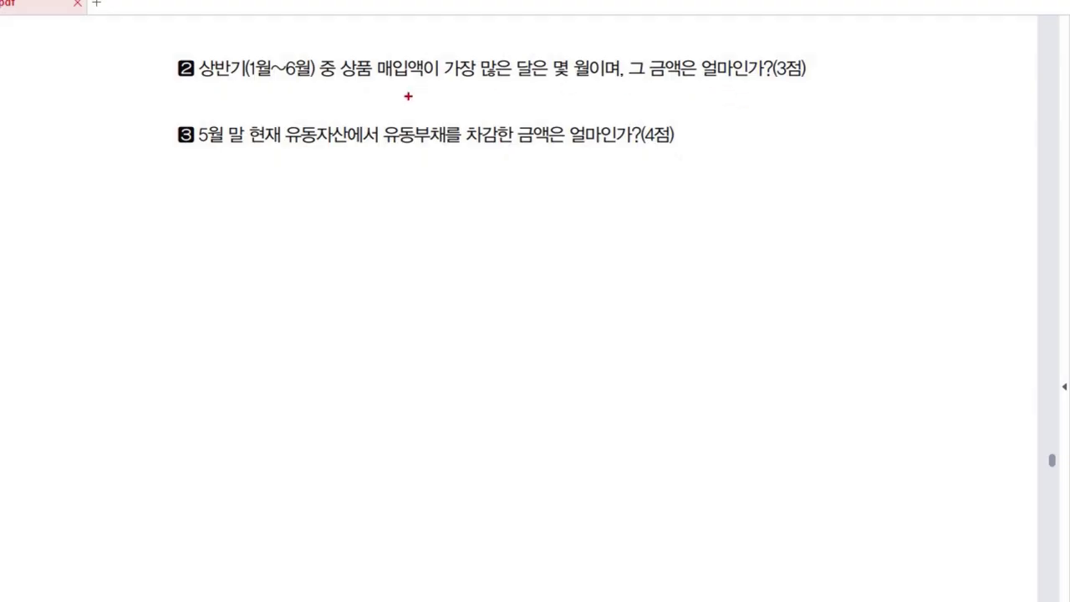
pyautogui.moveTo(216, 94); pyautogui.dragTo(280, 92)
pyautogui.moveTo(368, 94)
pyautogui.mouseDown()
pyautogui.moveTo(370, 51)
pyautogui.moveTo(379, 89)
pyautogui.mouseUp()
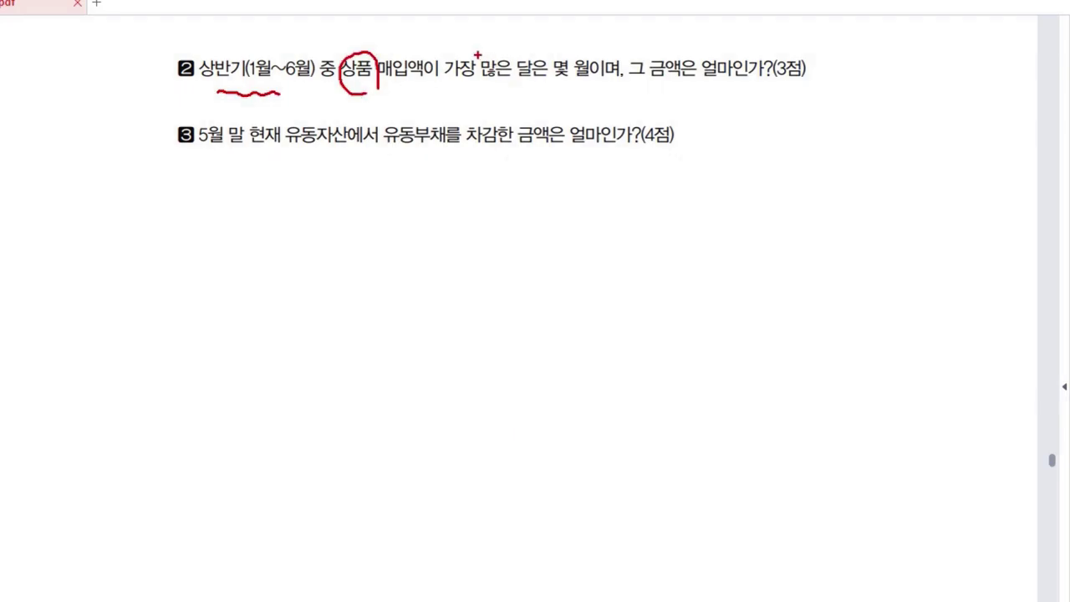
pyautogui.moveTo(478, 55); pyautogui.dragTo(489, 52)
pyautogui.moveTo(433, 90)
pyautogui.mouseDown()
pyautogui.moveTo(456, 123)
pyautogui.moveTo(478, 109)
pyautogui.moveTo(524, 110)
pyautogui.mouseUp()
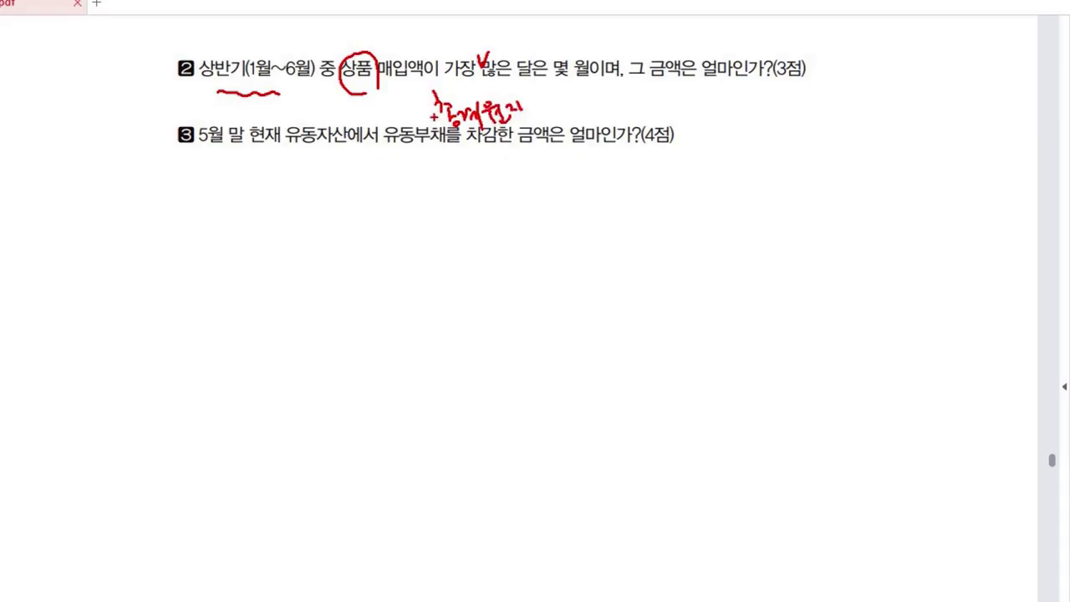
pyautogui.press('e')
pyautogui.moveTo(384, 85)
pyautogui.mouseDown()
pyautogui.moveTo(409, 108)
pyautogui.moveTo(446, 116)
pyautogui.moveTo(448, 93)
pyautogui.moveTo(450, 132)
pyautogui.moveTo(480, 102)
pyautogui.moveTo(487, 115)
pyautogui.moveTo(508, 107)
pyautogui.moveTo(504, 115)
pyautogui.moveTo(521, 108)
pyautogui.moveTo(543, 120)
pyautogui.moveTo(567, 104)
pyautogui.moveTo(587, 117)
pyautogui.mouseUp()
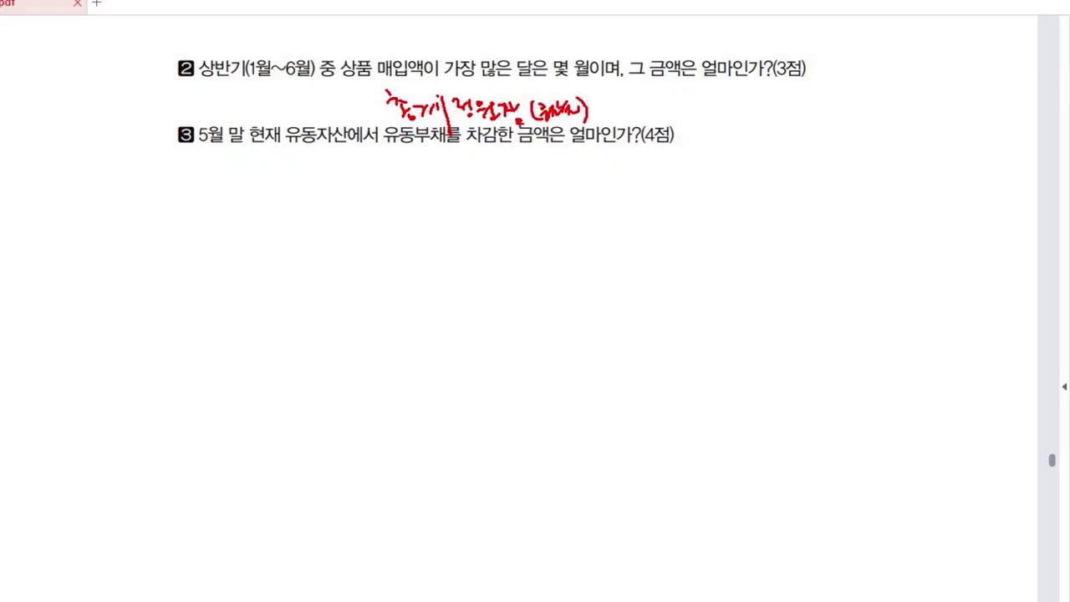
pyautogui.press('Escape')
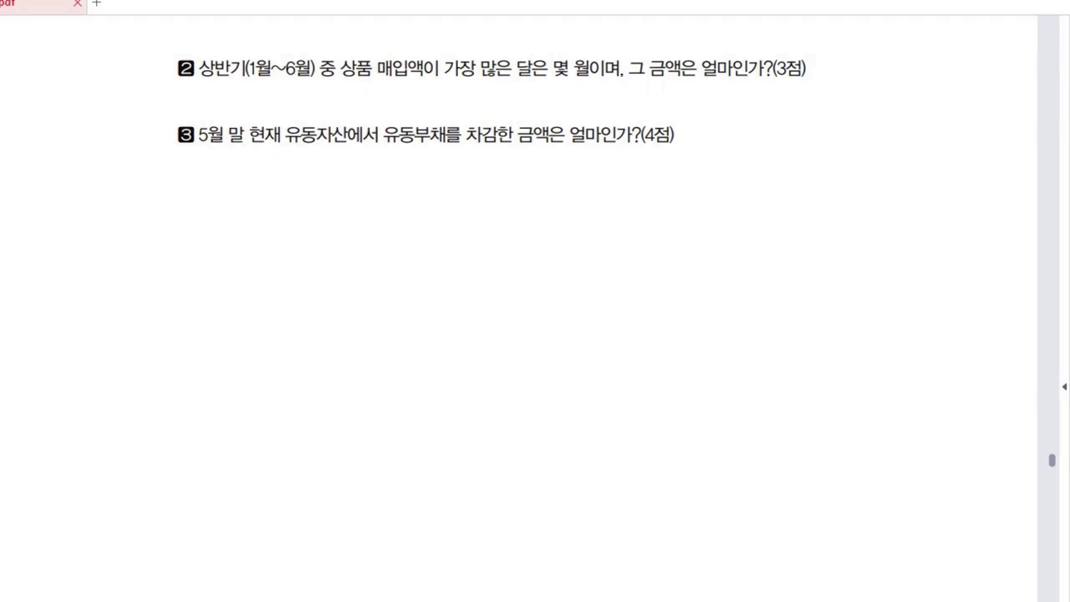
# Step: Switch back to KcLep, open the general ledger (총계정원장) and set its monthly query period to January 1 through June 30, 2022
pyautogui.hotkey('alt', 'Tab')
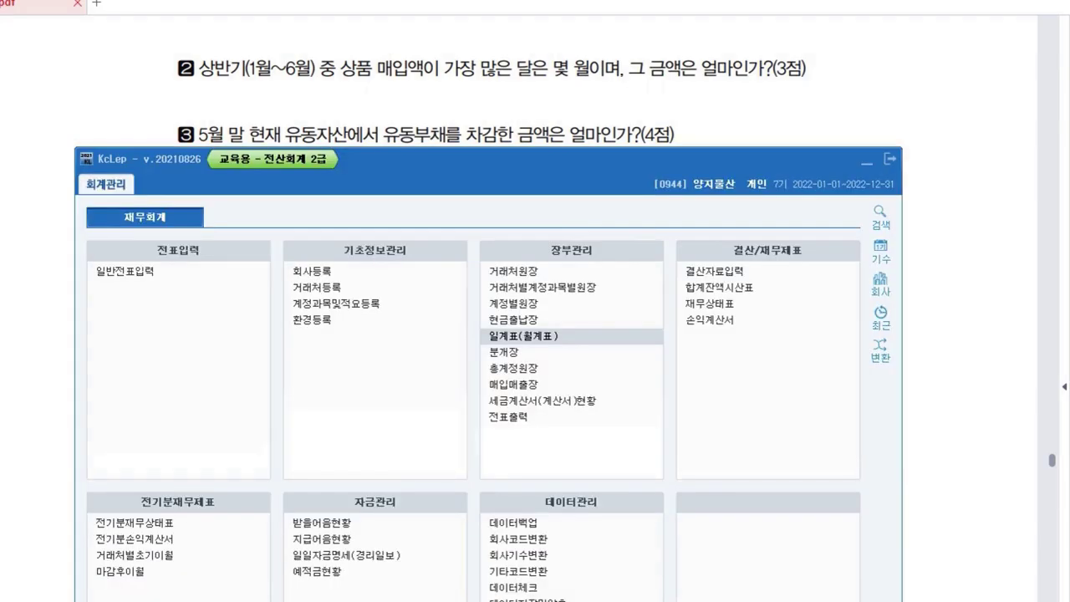
pyautogui.moveTo(518, 159); pyautogui.dragTo(514, 143)
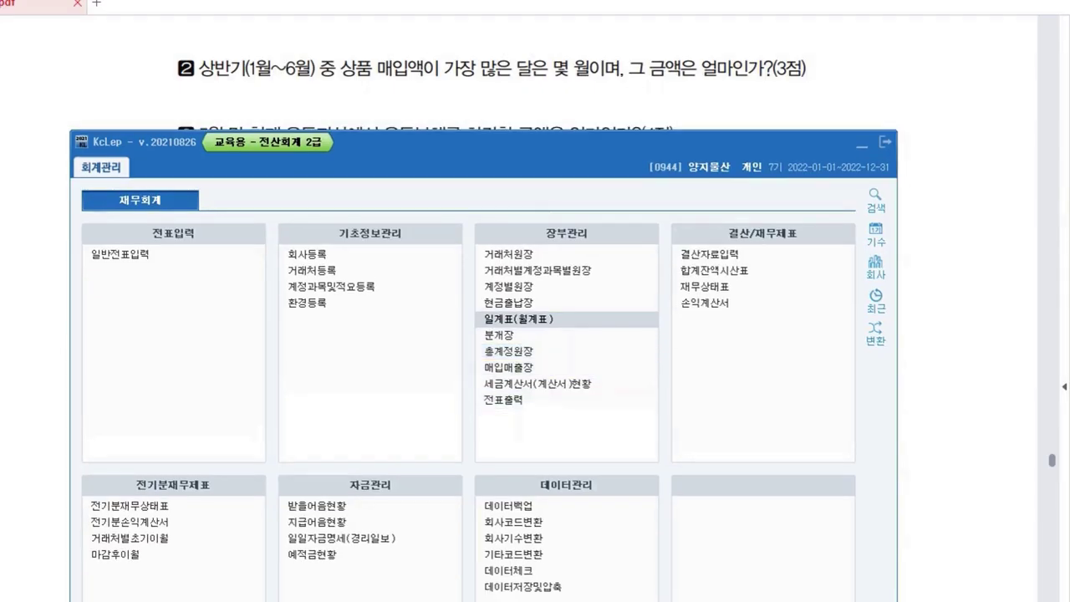
pyautogui.click(509, 351)
pyautogui.moveTo(417, 67); pyautogui.dragTo(443, 97)
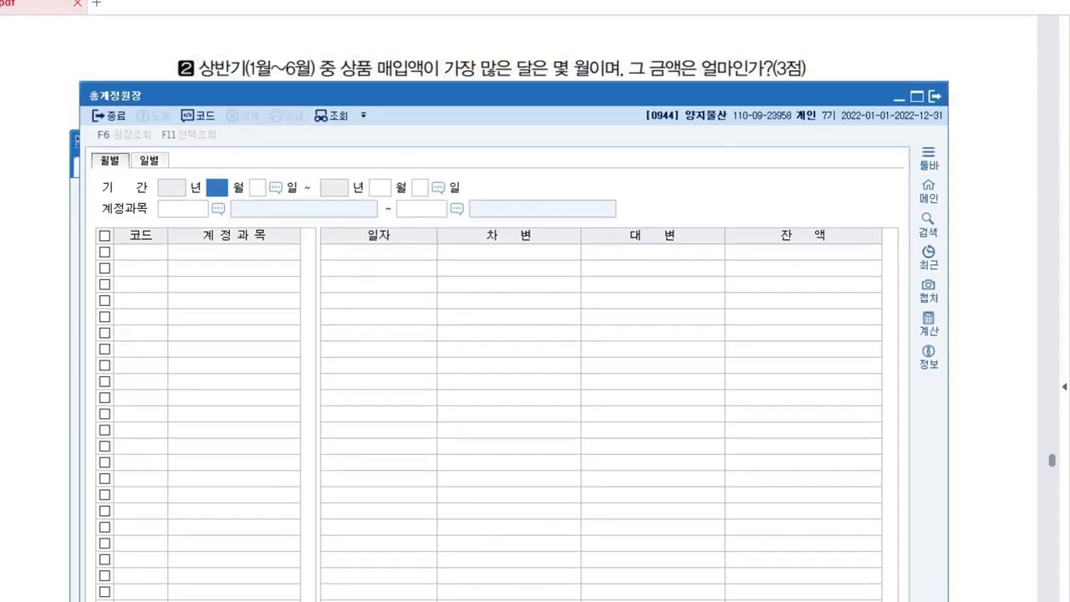
pyautogui.write('1')
pyautogui.press('Return')
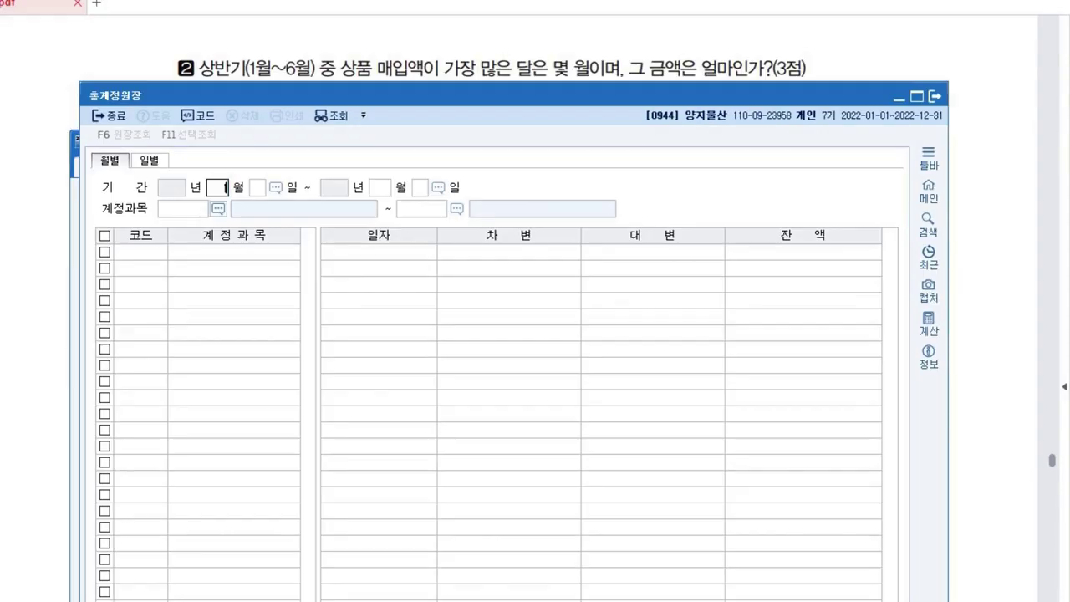
pyautogui.press('Return')
pyautogui.write('6')
pyautogui.press('Return')
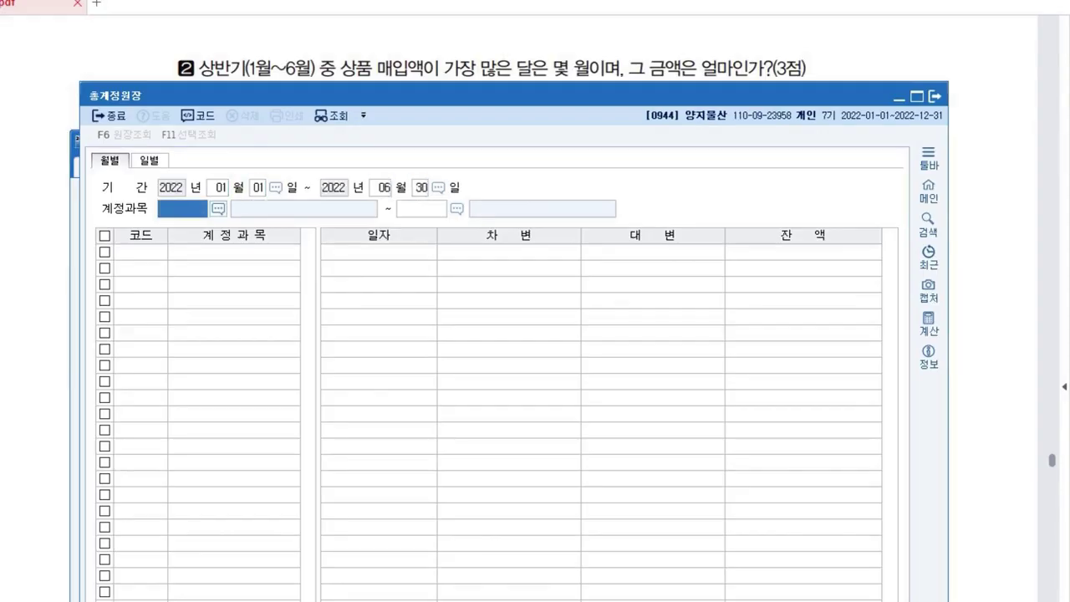
# Step: Set both ends of the ledger's account range to 0146 상품 and run the query
pyautogui.write('146')
pyautogui.press('Return')
pyautogui.write('146')
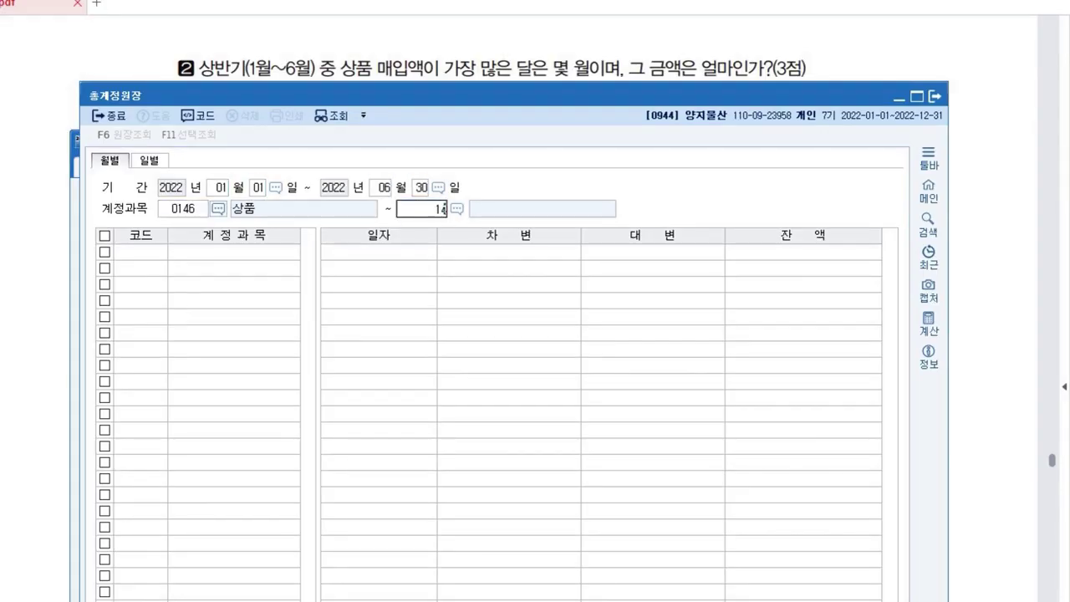
pyautogui.press('Return')
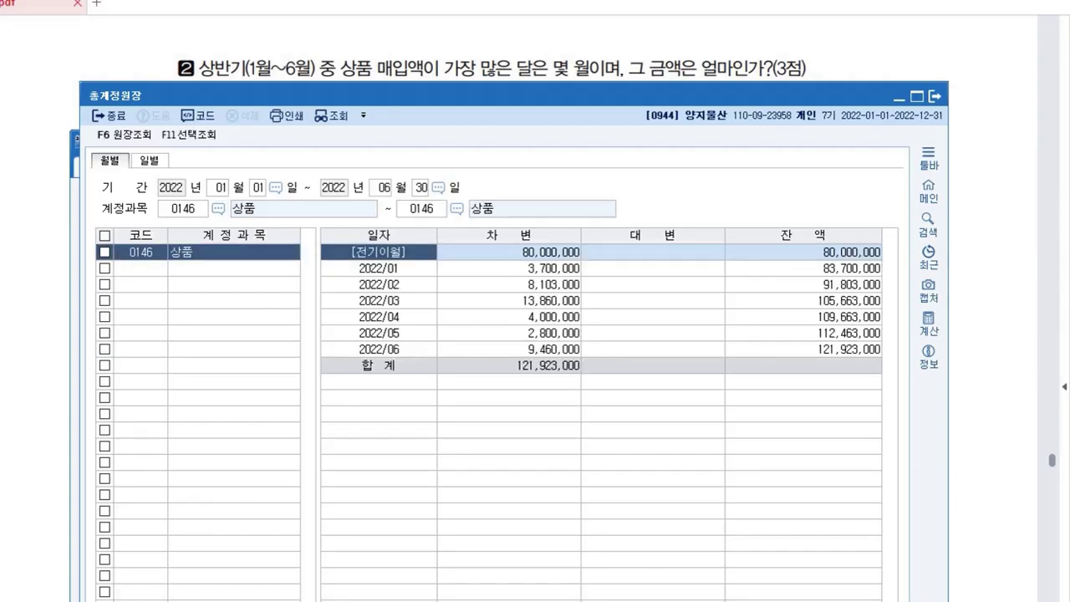
# Step: Select the 2022/03 row of the 상품 ledger, temporarily mark its month and debit amount, clear the marks and close the ledger
pyautogui.click(511, 268)
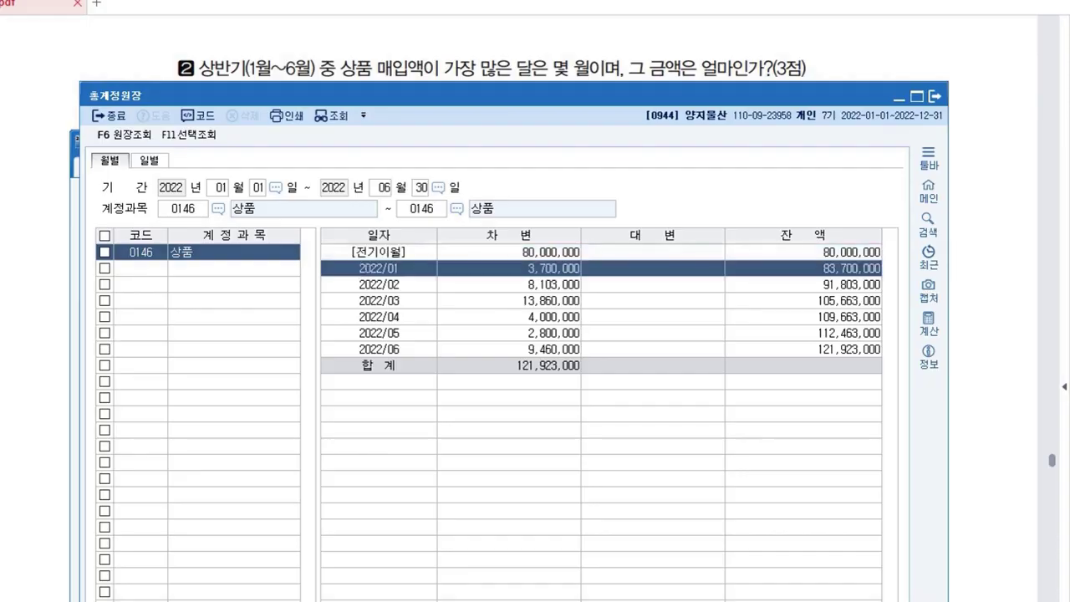
pyautogui.press('Down')
pyautogui.press('Down')
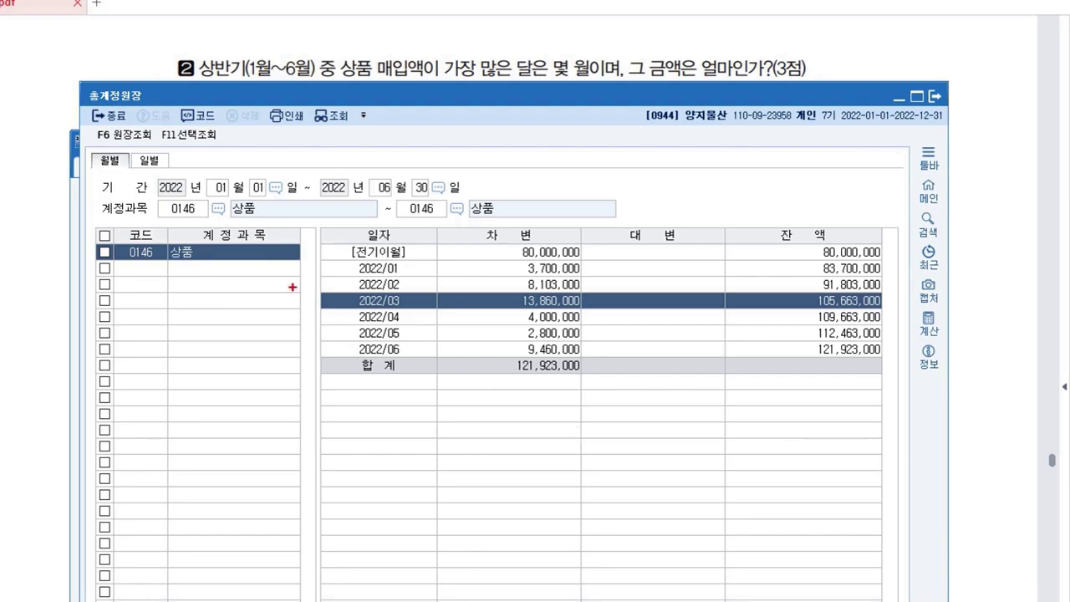
pyautogui.moveTo(543, 46); pyautogui.dragTo(585, 57)
pyautogui.moveTo(391, 283); pyautogui.dragTo(399, 320)
pyautogui.moveTo(562, 314)
pyautogui.mouseDown()
pyautogui.moveTo(598, 296)
pyautogui.moveTo(518, 280)
pyautogui.moveTo(590, 276)
pyautogui.mouseUp()
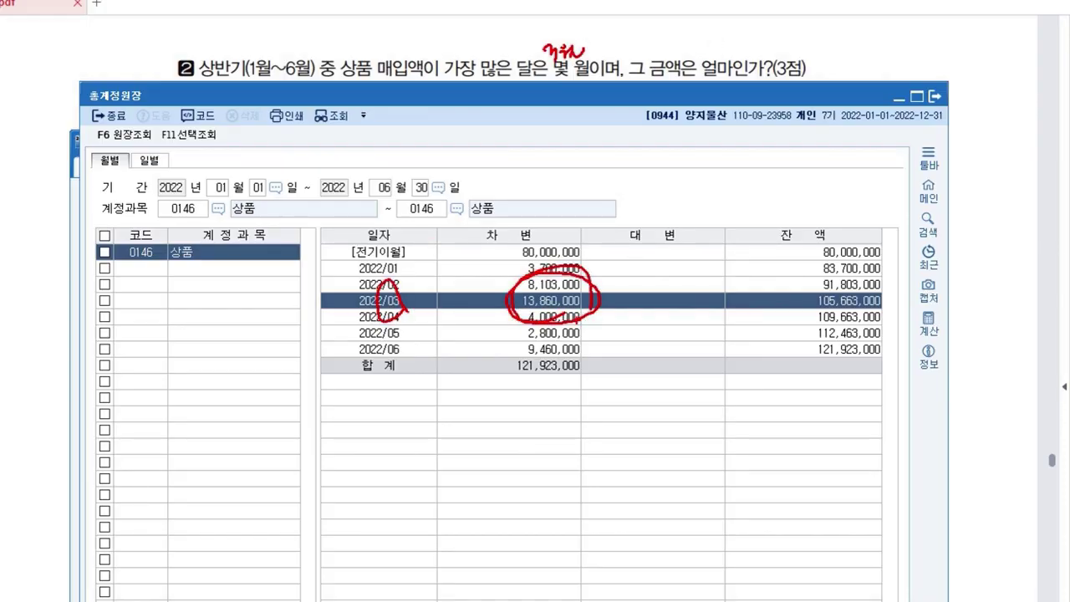
pyautogui.press('Escape')
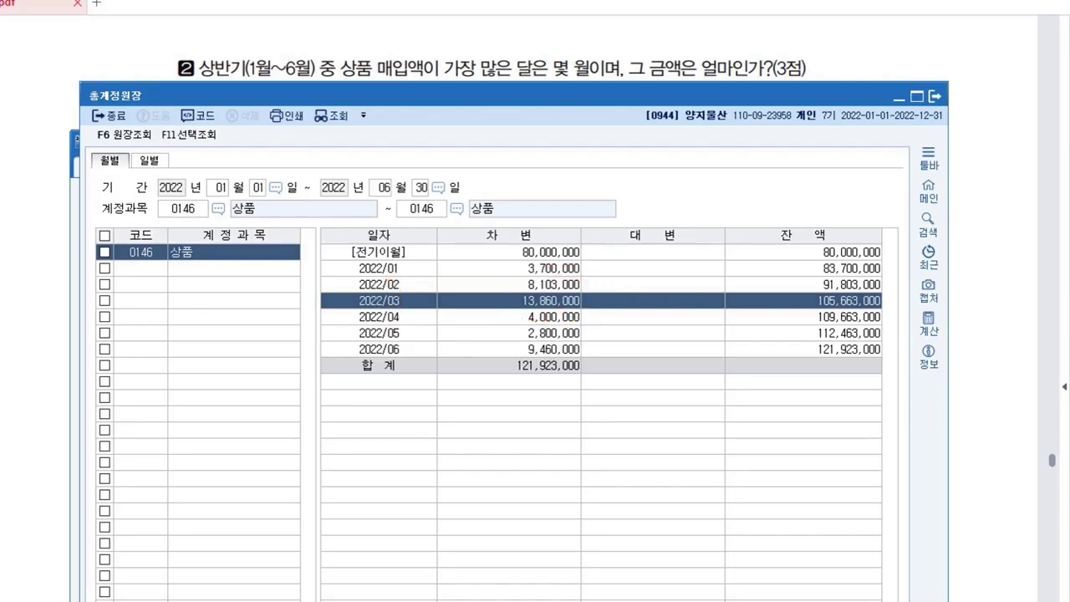
pyautogui.click(934, 96)
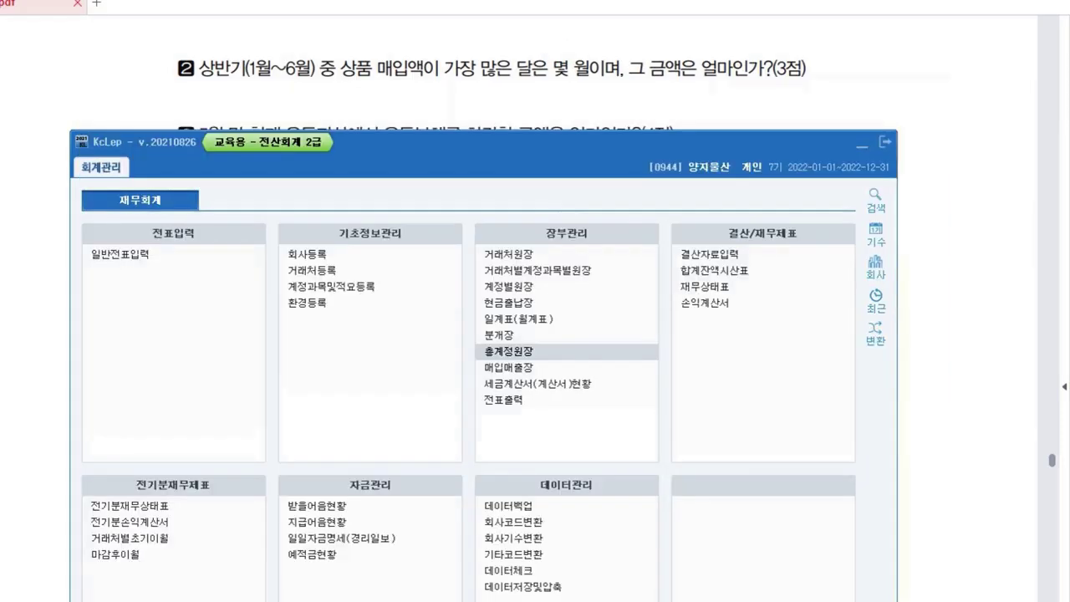
# Step: Bring question 07 item 3 into view, handwrite 재무상태표 and mark 유동자산, 유동부채 and 차감한 temporarily, and clear the annotations
pyautogui.click(935, 96)
pyautogui.moveTo(934, 96); pyautogui.dragTo(935, 85)
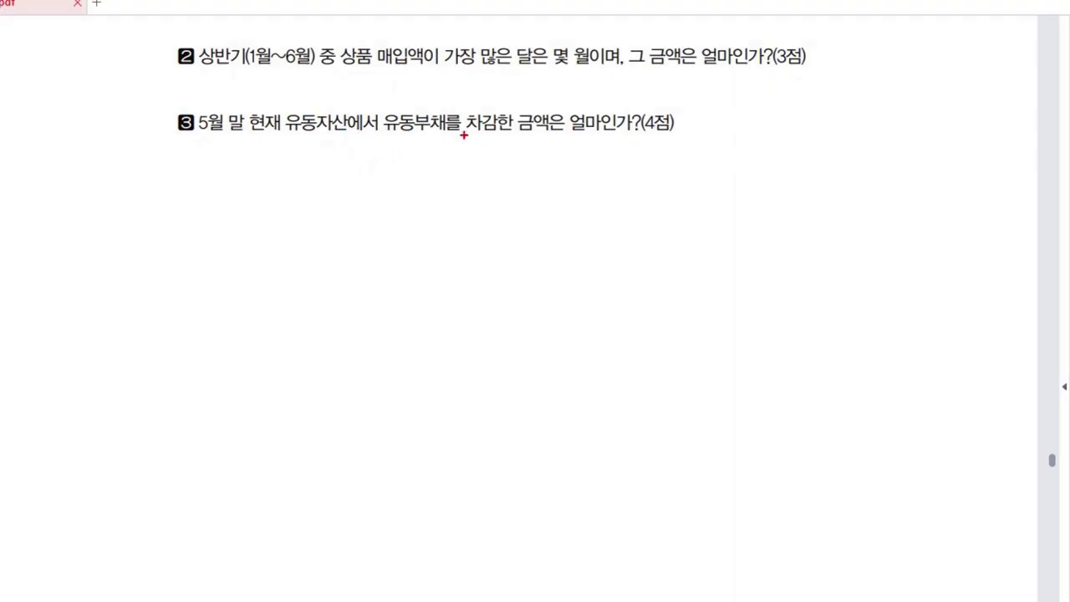
pyautogui.moveTo(393, 168)
pyautogui.mouseDown()
pyautogui.moveTo(460, 179)
pyautogui.moveTo(490, 159)
pyautogui.moveTo(507, 167)
pyautogui.mouseUp()
pyautogui.moveTo(328, 102); pyautogui.dragTo(338, 146)
pyautogui.moveTo(400, 117)
pyautogui.mouseDown()
pyautogui.moveTo(440, 98)
pyautogui.moveTo(507, 106)
pyautogui.mouseUp()
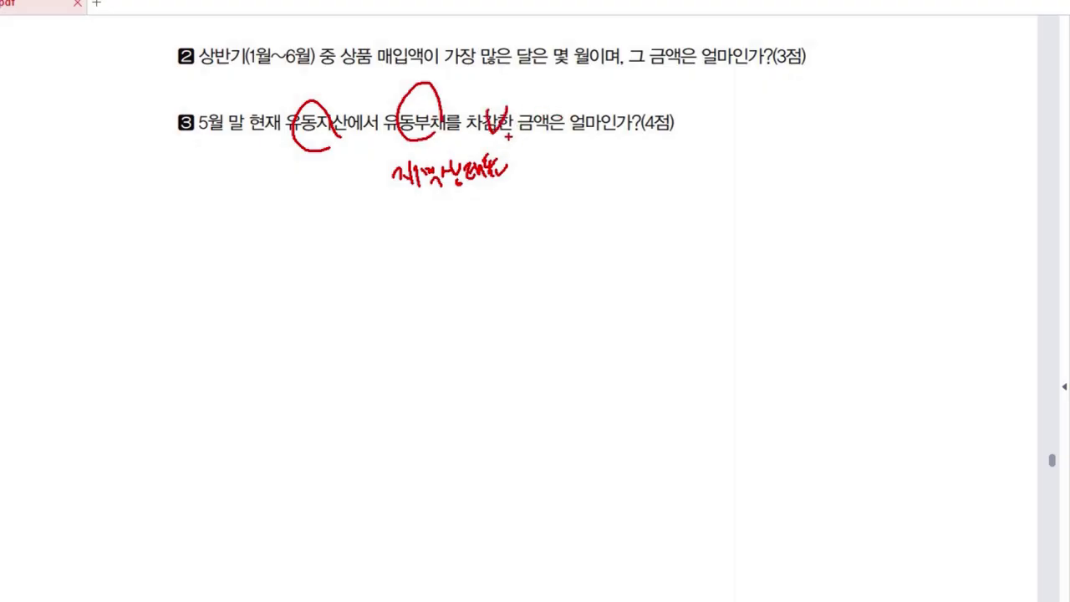
pyautogui.press('Escape')
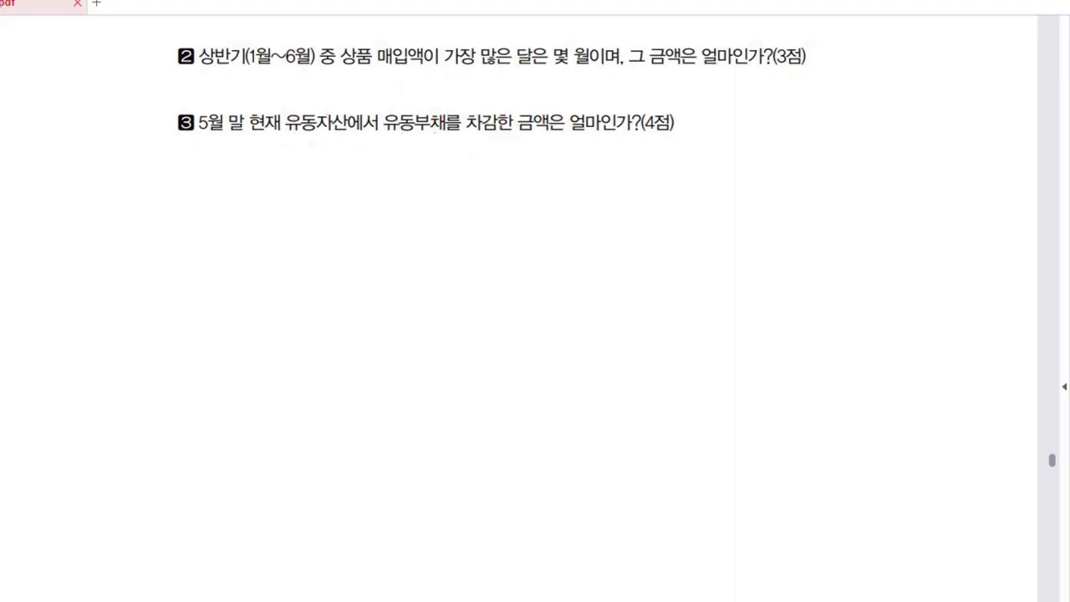
# Step: Switch back to KcLep, open the balance sheet (재무상태표) and query it for month 05 of 2022
pyautogui.hotkey('alt', 'Tab')
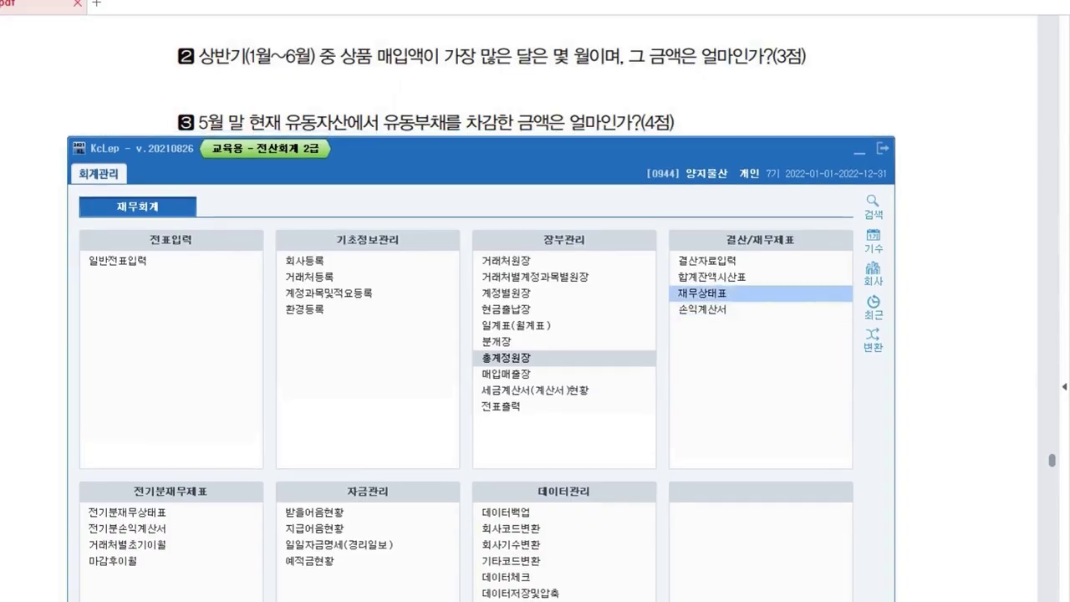
pyautogui.click(702, 292)
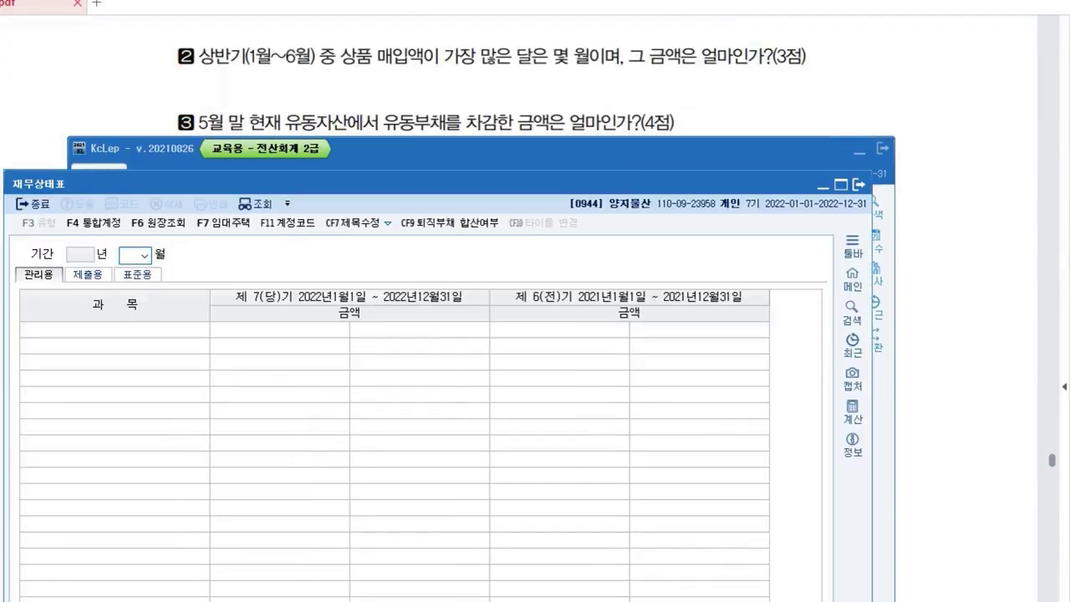
pyautogui.write('05')
pyautogui.press('Return')
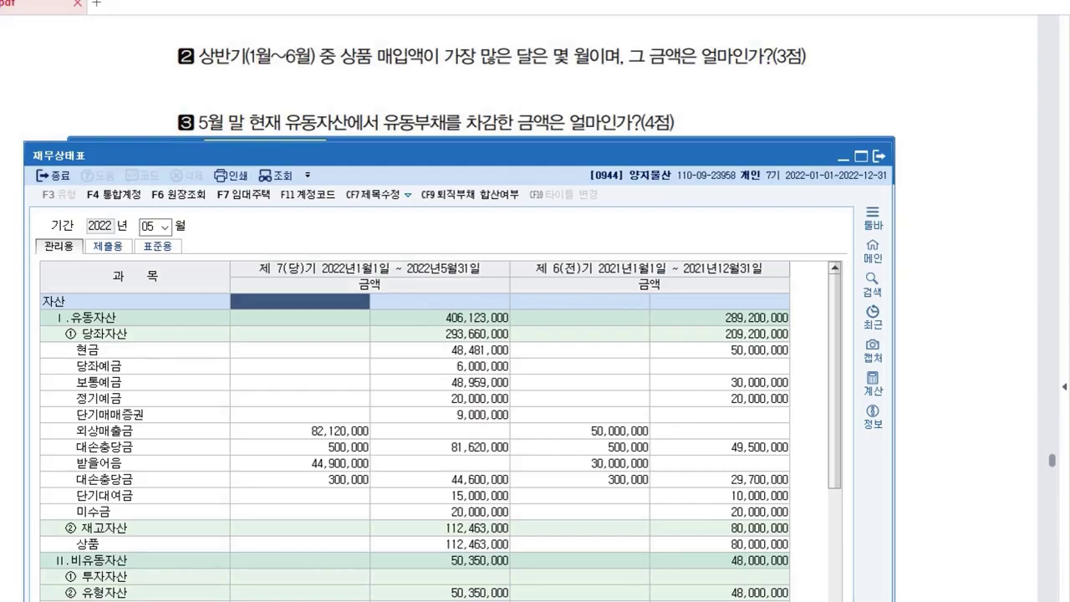
# Step: Locate the current-period 유동자산 and 유동부채 totals in the May balance sheet
pyautogui.click(460, 318)
pyautogui.moveTo(418, 156); pyautogui.dragTo(428, 36)
pyautogui.scroll(-3, 425, 359)
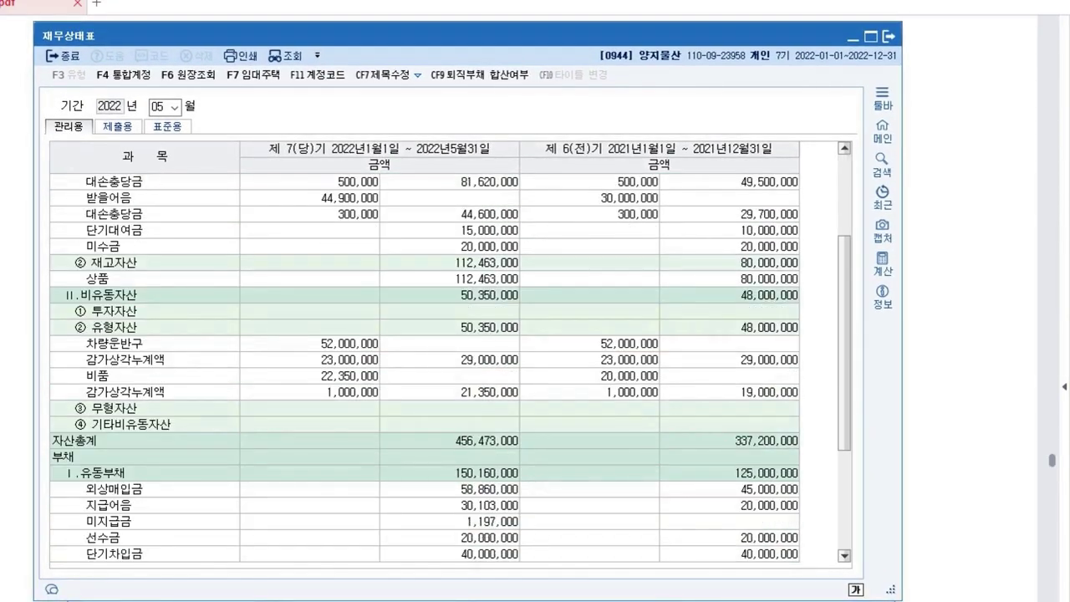
pyautogui.click(449, 473)
pyautogui.scroll(3, 450, 473)
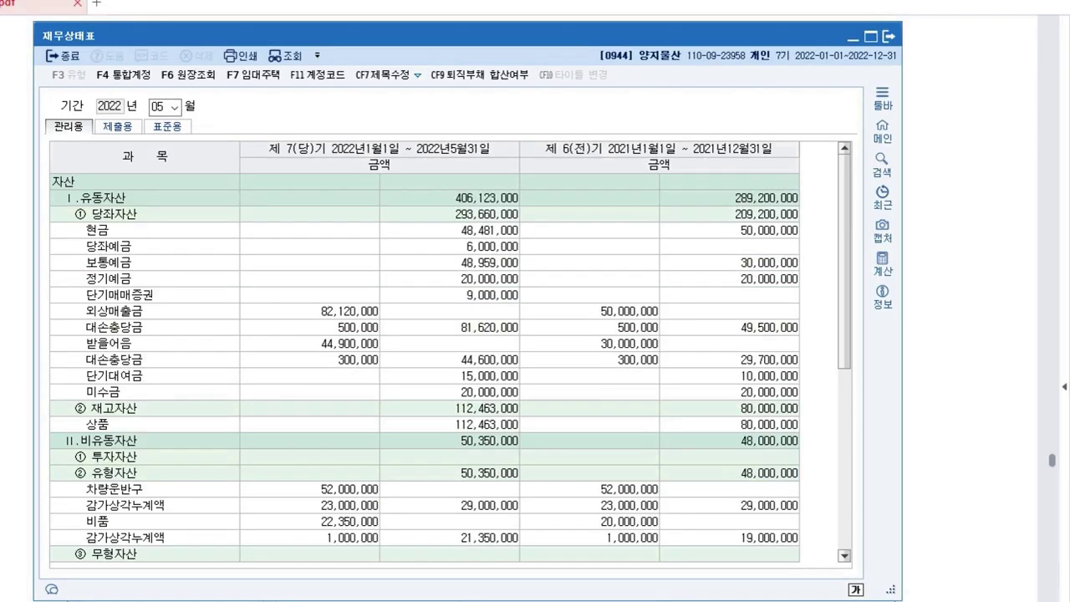
pyautogui.click(449, 198)
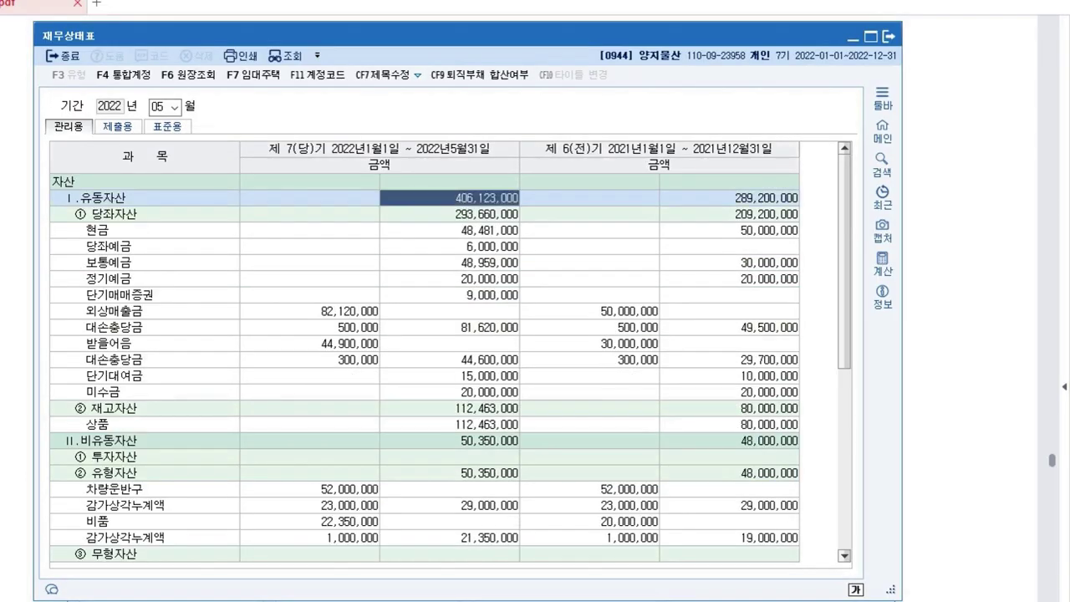
# Step: Open the built-in calculator, enter the 유동자산 total 406,123,000 as the first amount and set the next line to subtraction
pyautogui.click(882, 263)
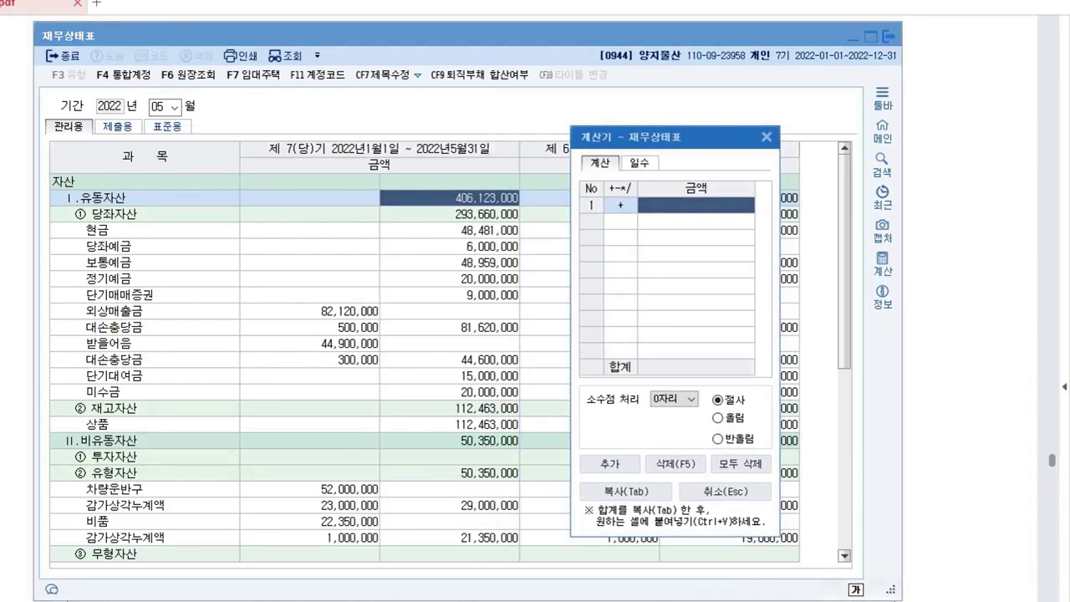
pyautogui.click(450, 198)
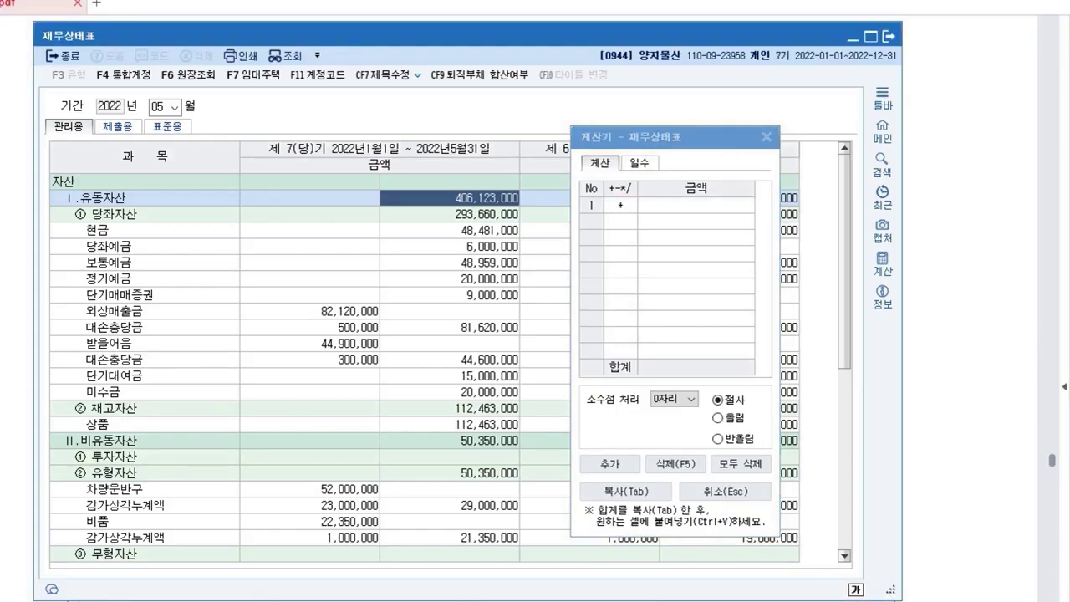
pyautogui.click(695, 205)
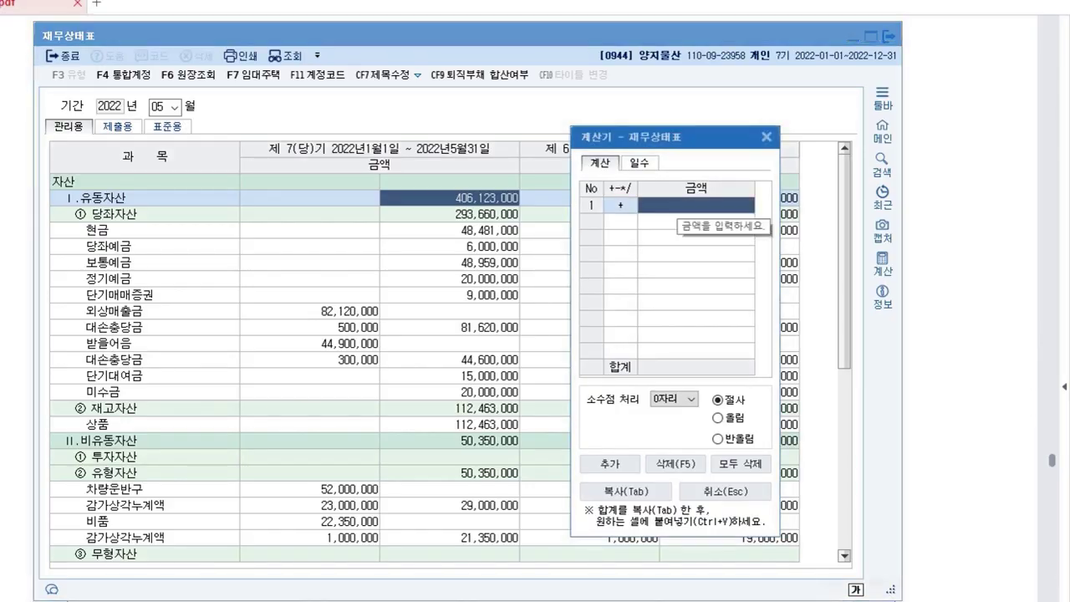
pyautogui.write('406,123,000')
pyautogui.press('-')
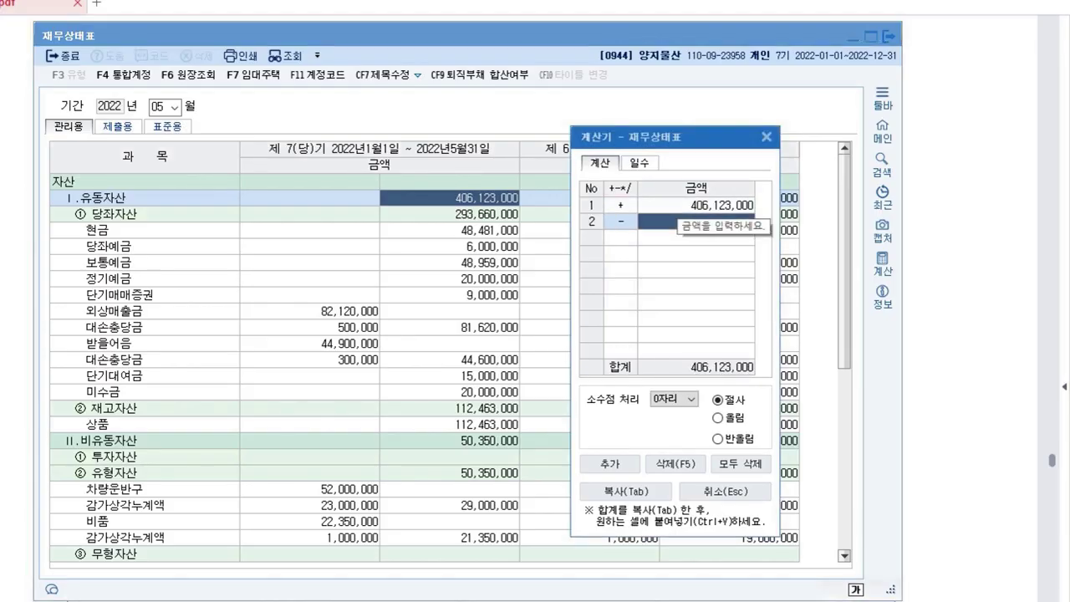
# Step: Find the 유동부채 total in the balance sheet and enter 150,160,000 as the calculator's subtracted amount
pyautogui.click(449, 198)
pyautogui.scroll(-6, 450, 359)
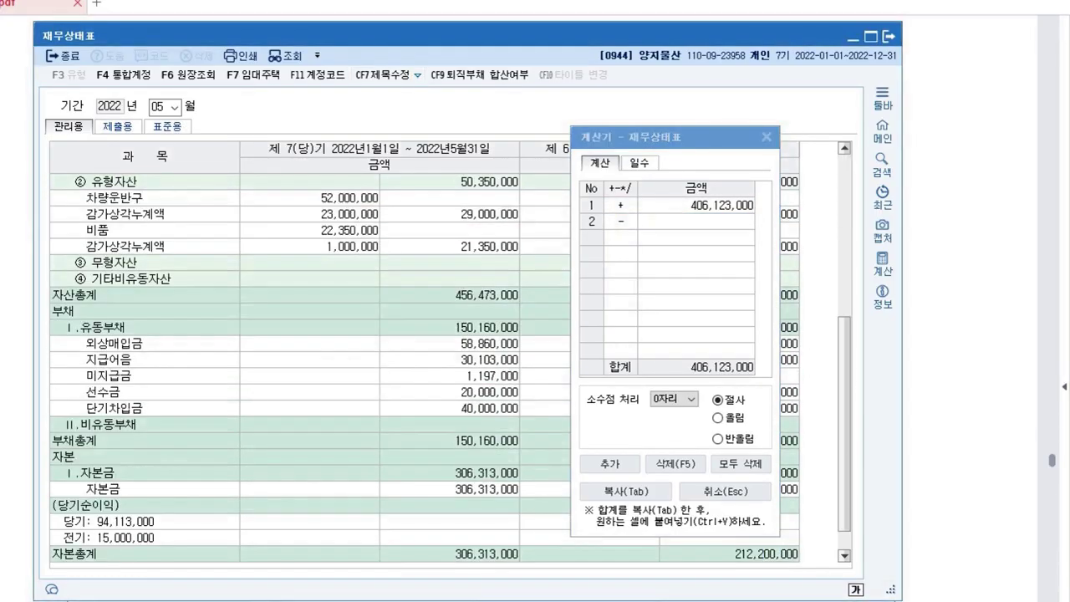
pyautogui.scroll(-1, 450, 367)
pyautogui.click(450, 311)
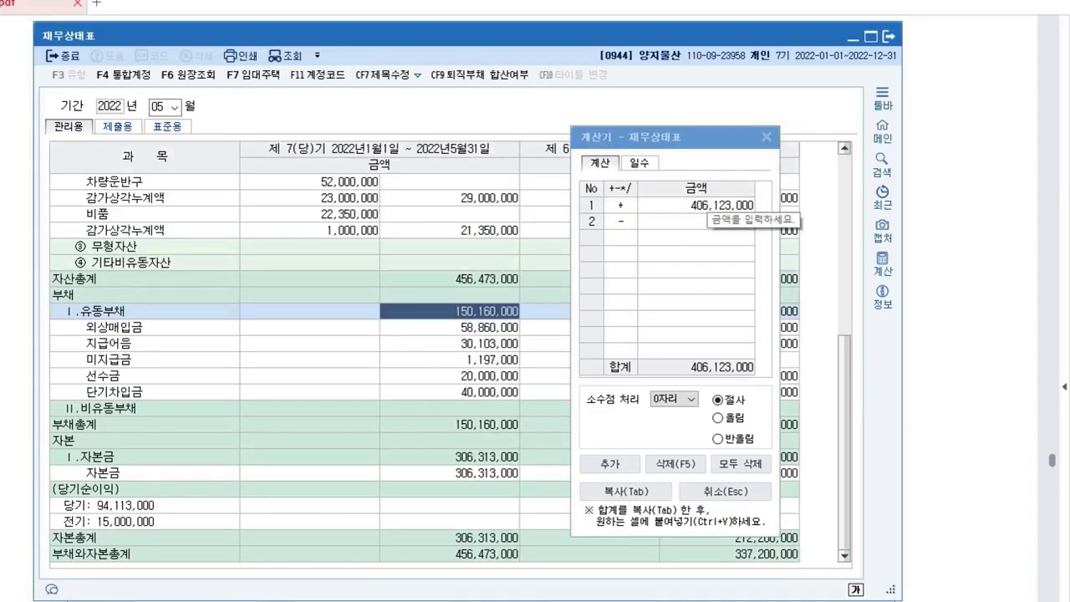
pyautogui.click(700, 222)
pyautogui.write('150,160,000')
pyautogui.press('Return')
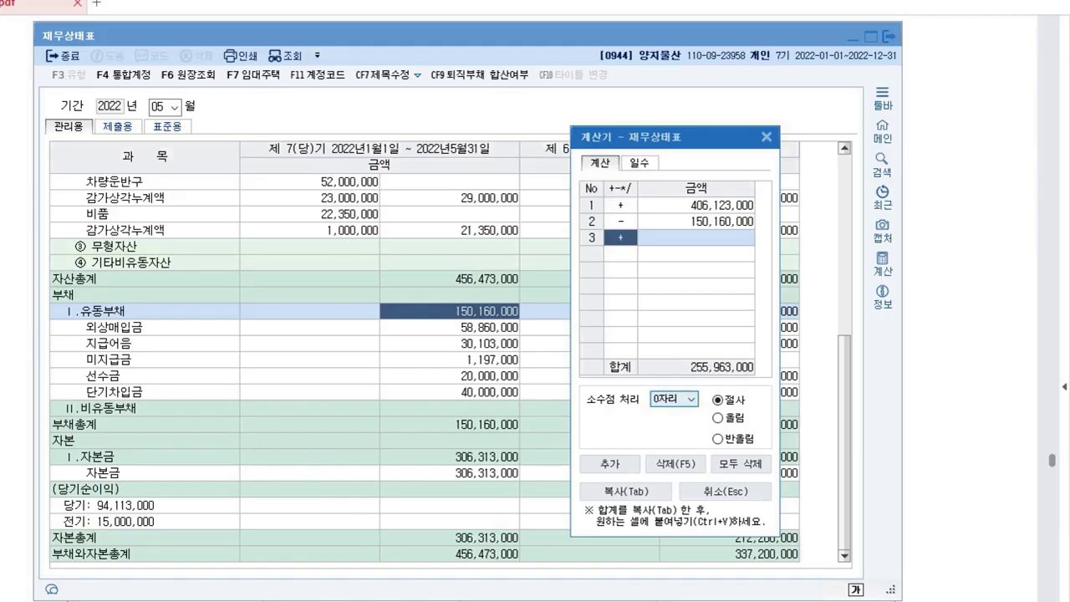
# Step: Close the calculator and the balance sheet, and move the KcLep main window up over the PDF
pyautogui.click(766, 137)
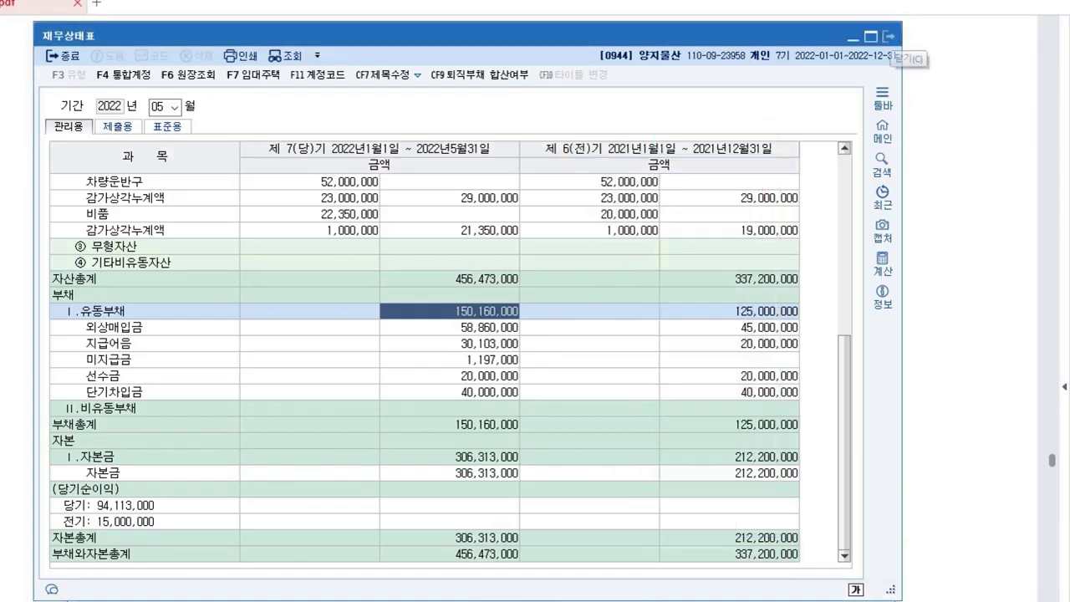
pyautogui.click(889, 36)
pyautogui.moveTo(569, 149); pyautogui.dragTo(583, 5)
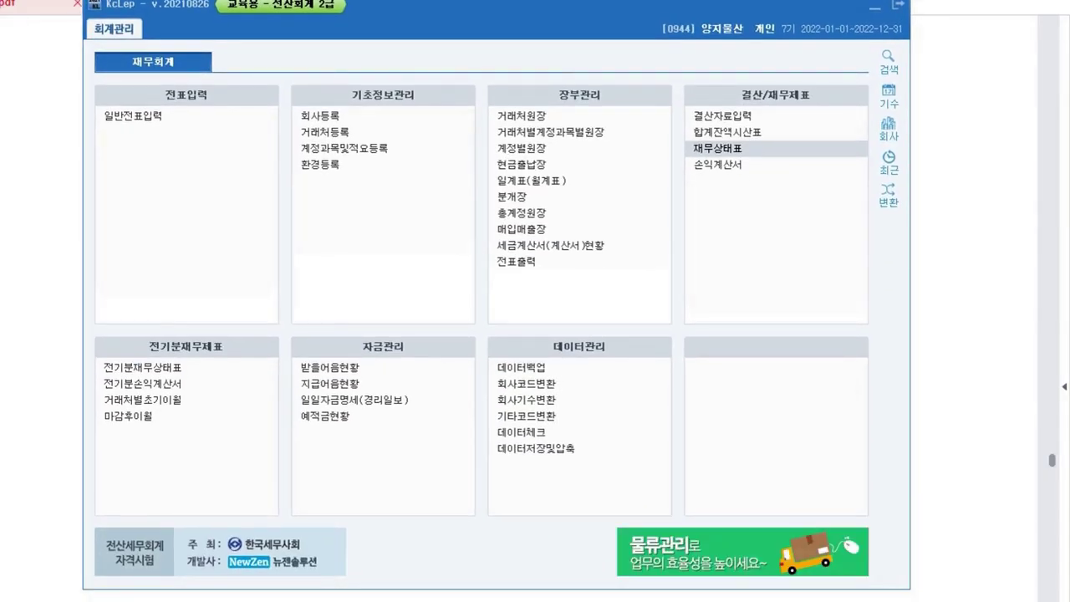